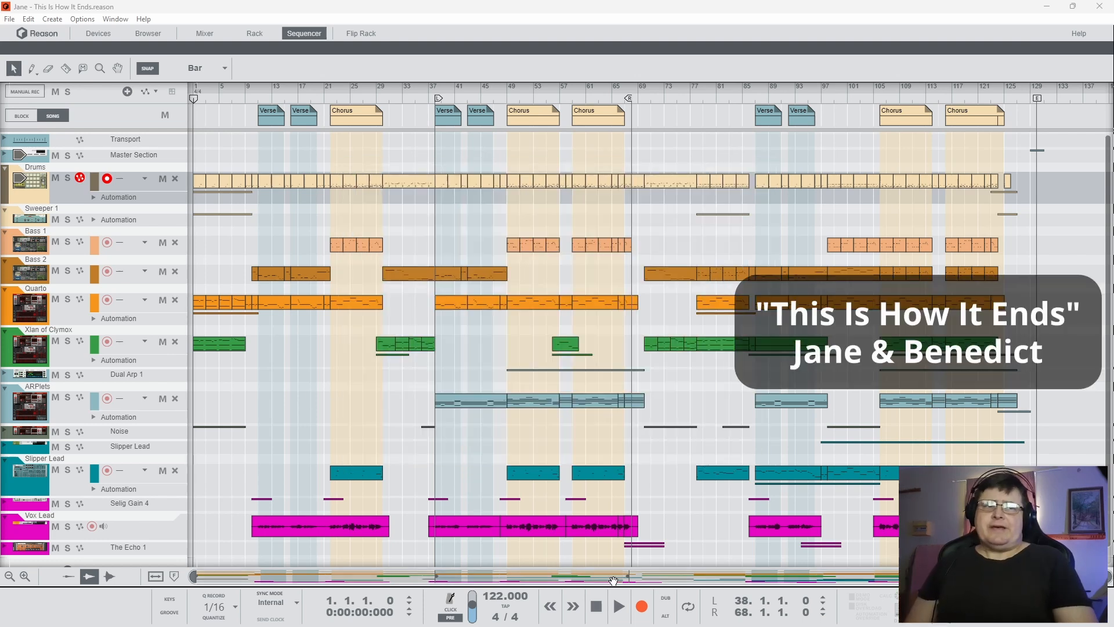
# - Play the song from the beginning, skipping ahead through the first verse, both chorus sections and the later instrumental section, and stop playback
pyautogui.click(623, 615)
pyautogui.click(619, 606)
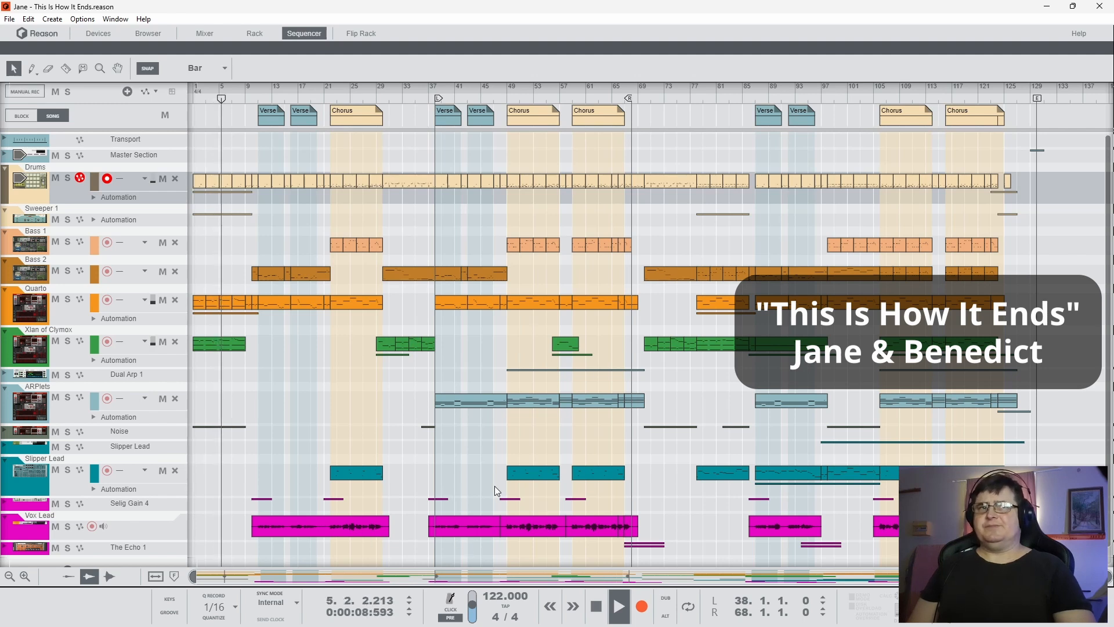
pyautogui.click(260, 99)
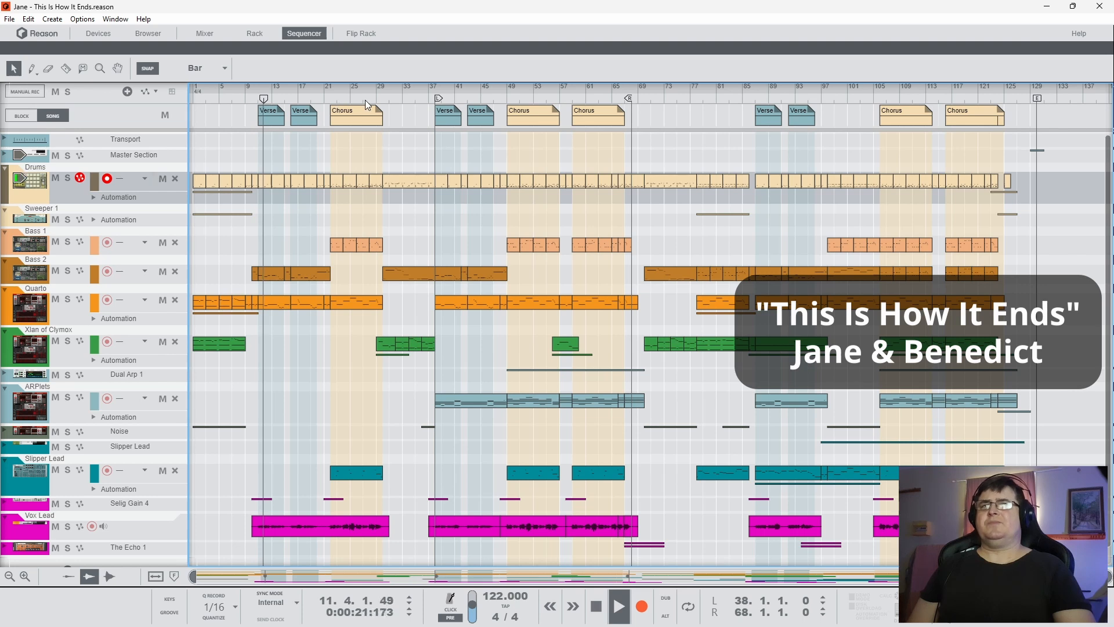
pyautogui.click(330, 99)
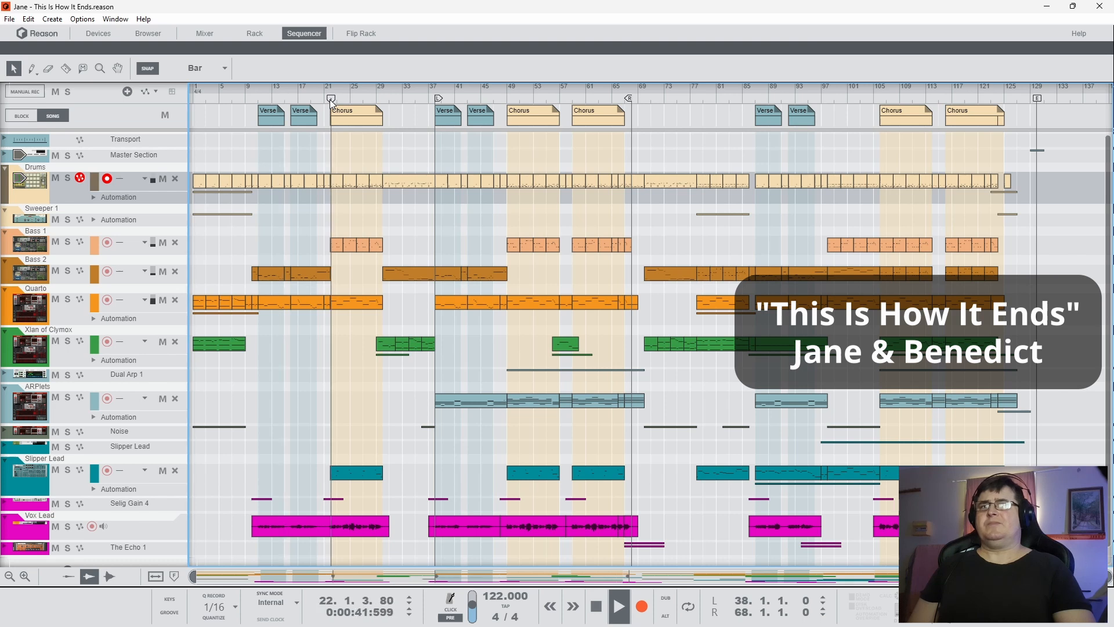
pyautogui.click(409, 96)
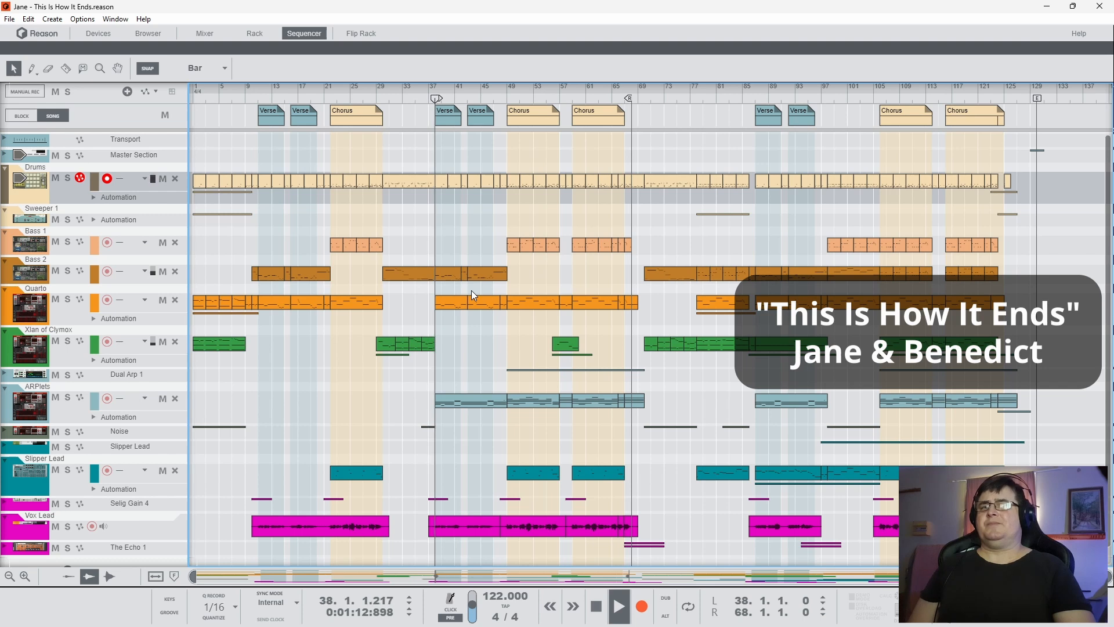
pyautogui.click(508, 104)
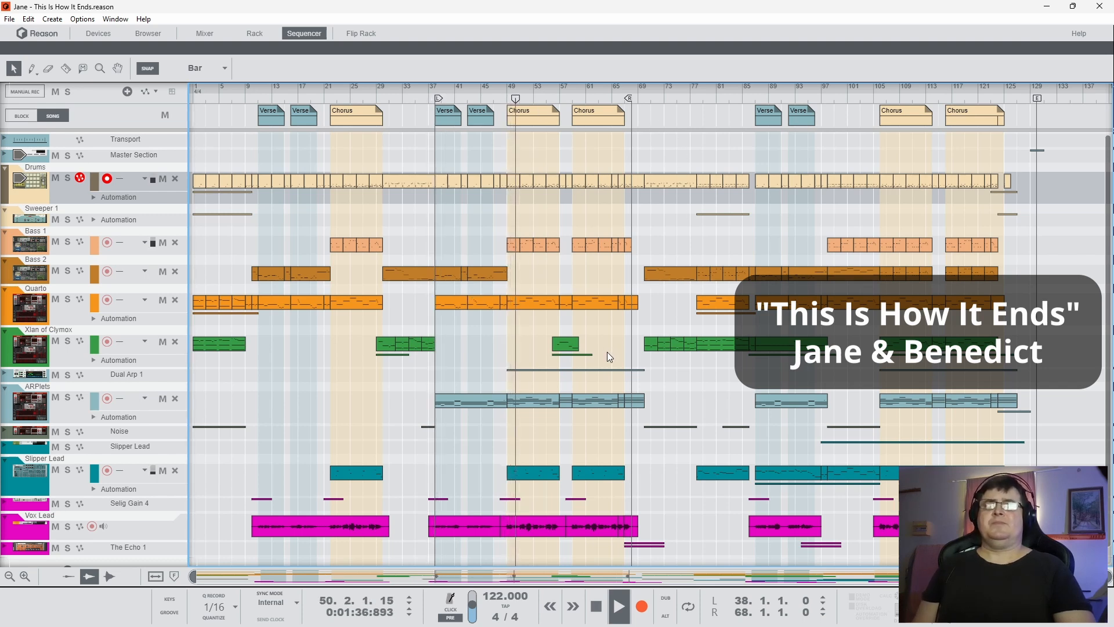
pyautogui.click(688, 99)
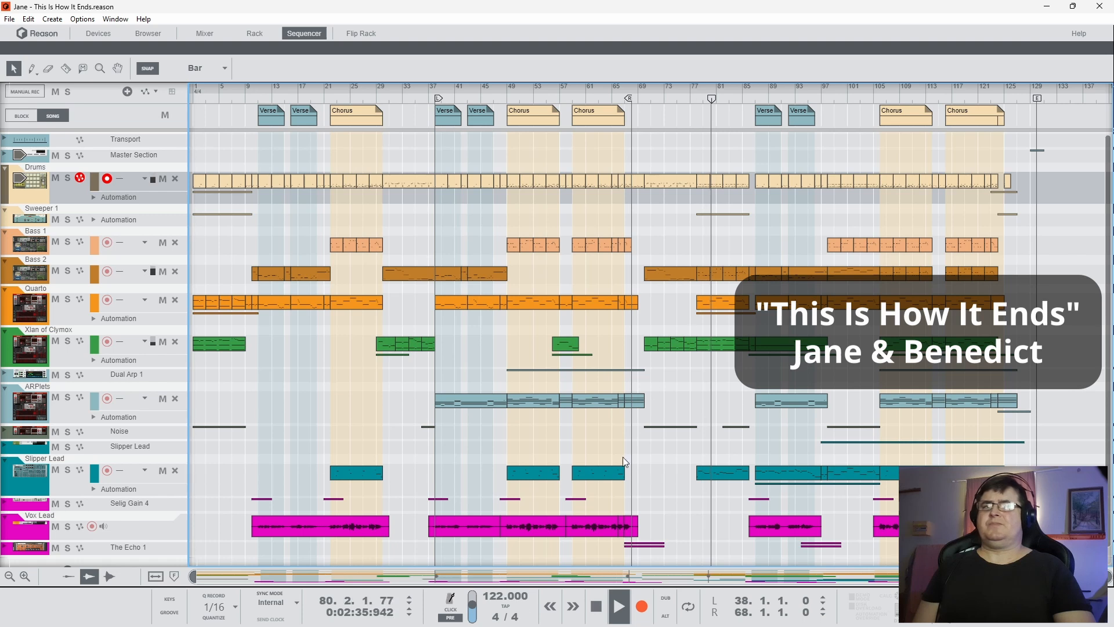
pyautogui.click(597, 616)
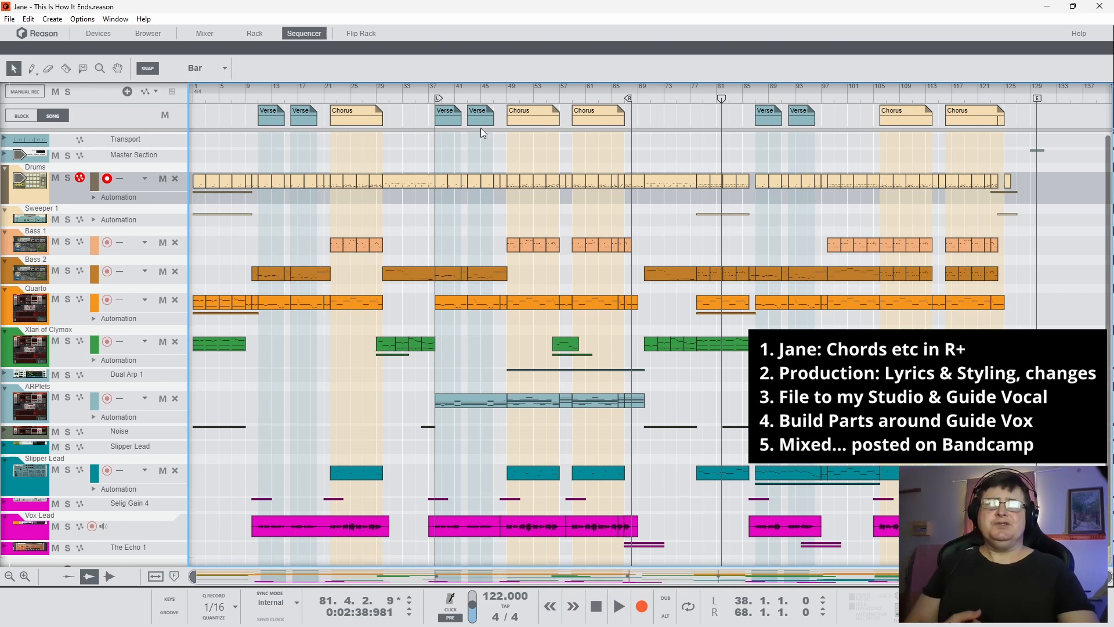
# - Move the playhead to bar 48, view the contents of the Verse block and return to the song arrangement
pyautogui.click(503, 99)
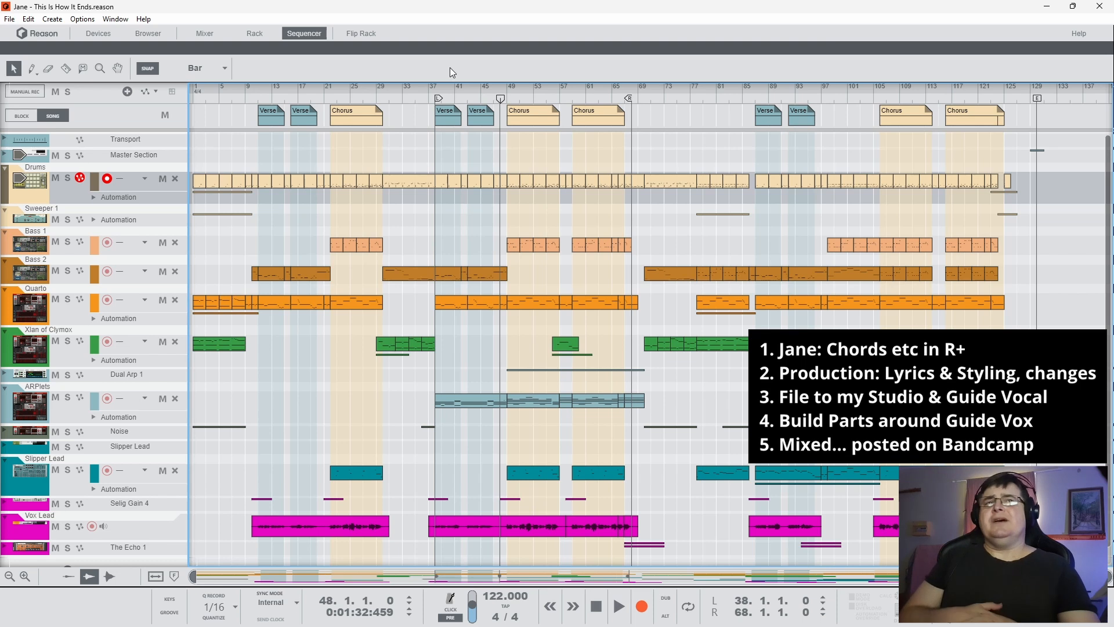
pyautogui.click(265, 117)
pyautogui.doubleClick(266, 117)
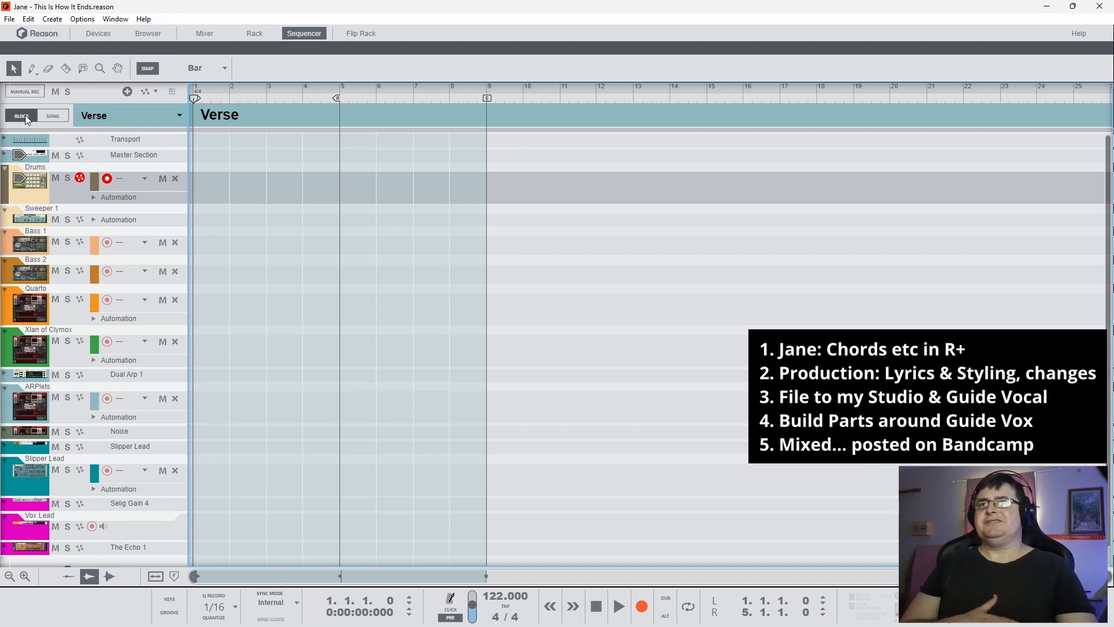
pyautogui.click(50, 115)
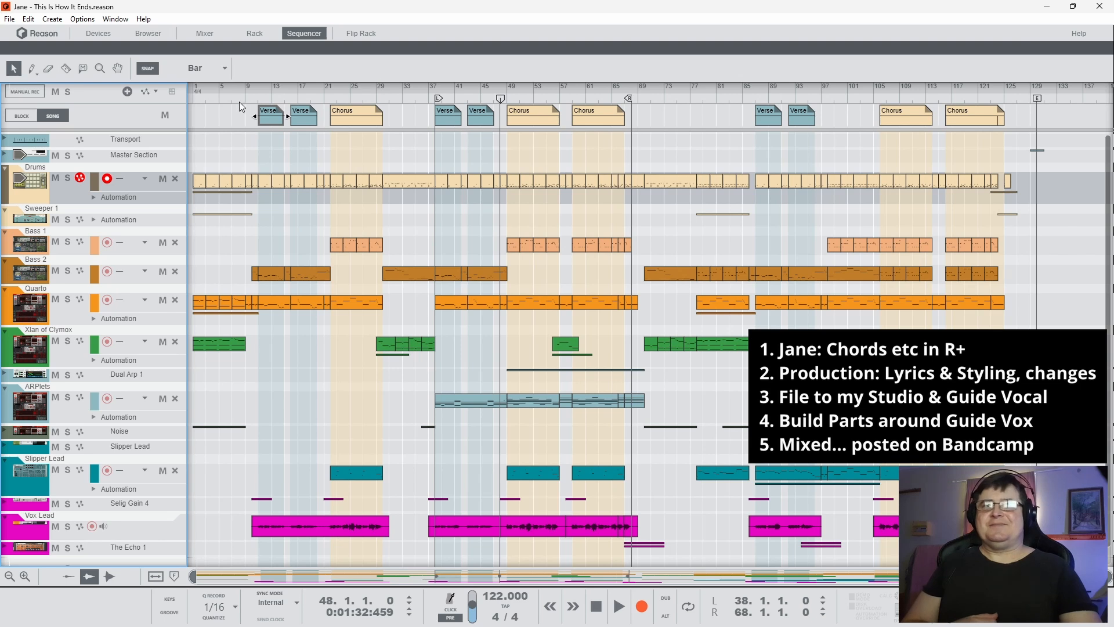
# - Inspect the takes of the first Vox Lead clip in Comp Edit and select the short vocal clips after the third chorus
pyautogui.moveTo(251, 101)
pyautogui.mouseDown()
pyautogui.moveTo(266, 101)
pyautogui.moveTo(245, 102)
pyautogui.moveTo(252, 105)
pyautogui.mouseUp()
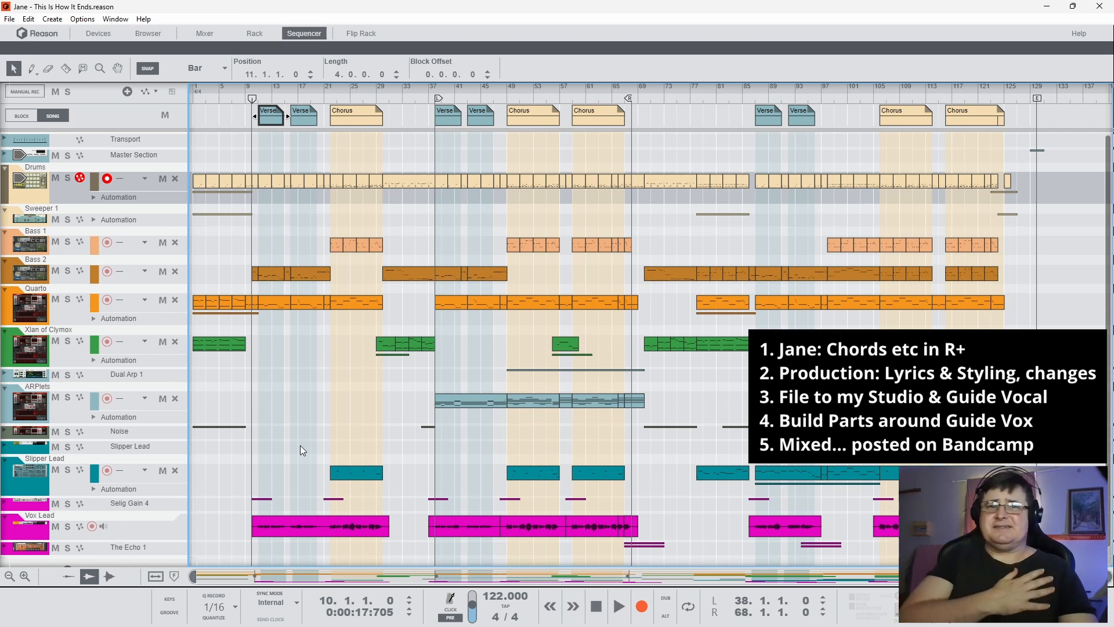
pyautogui.doubleClick(305, 522)
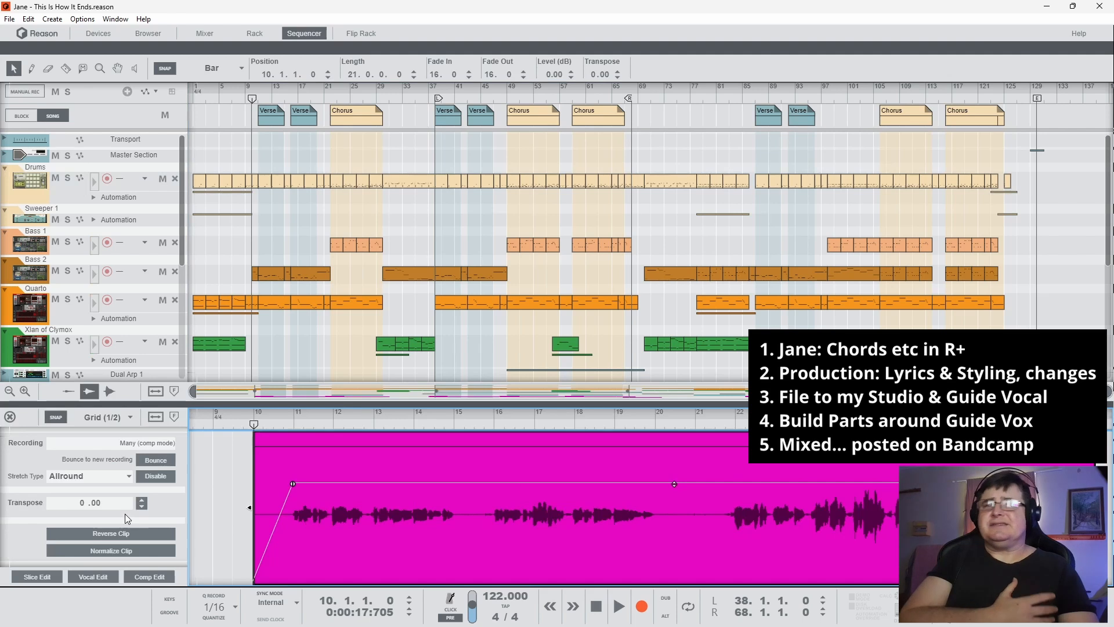
pyautogui.click(148, 573)
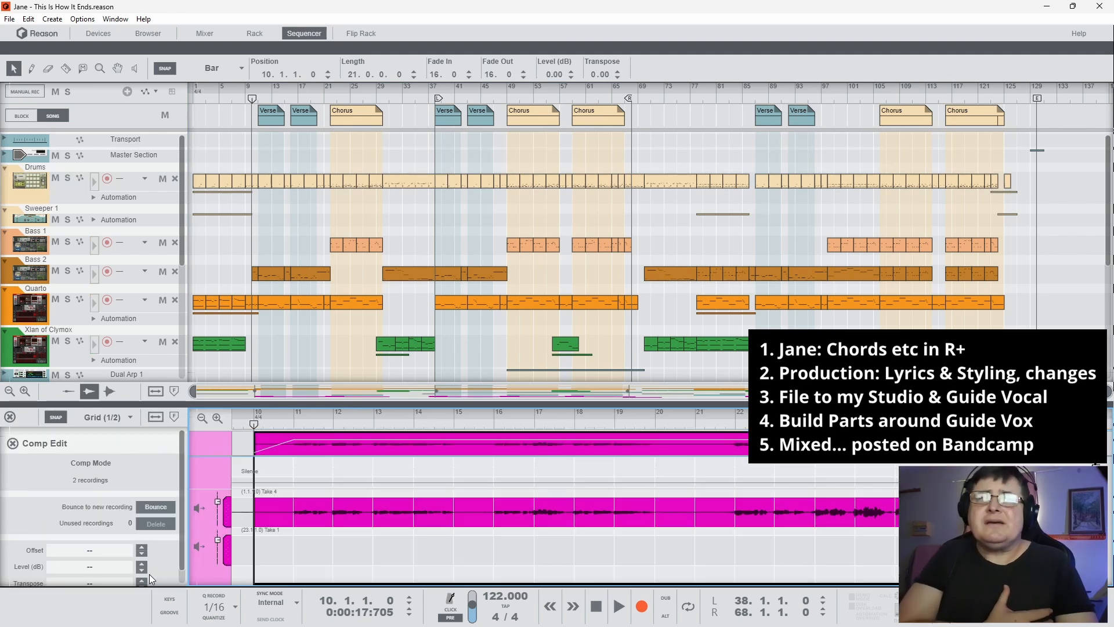
pyautogui.click(10, 417)
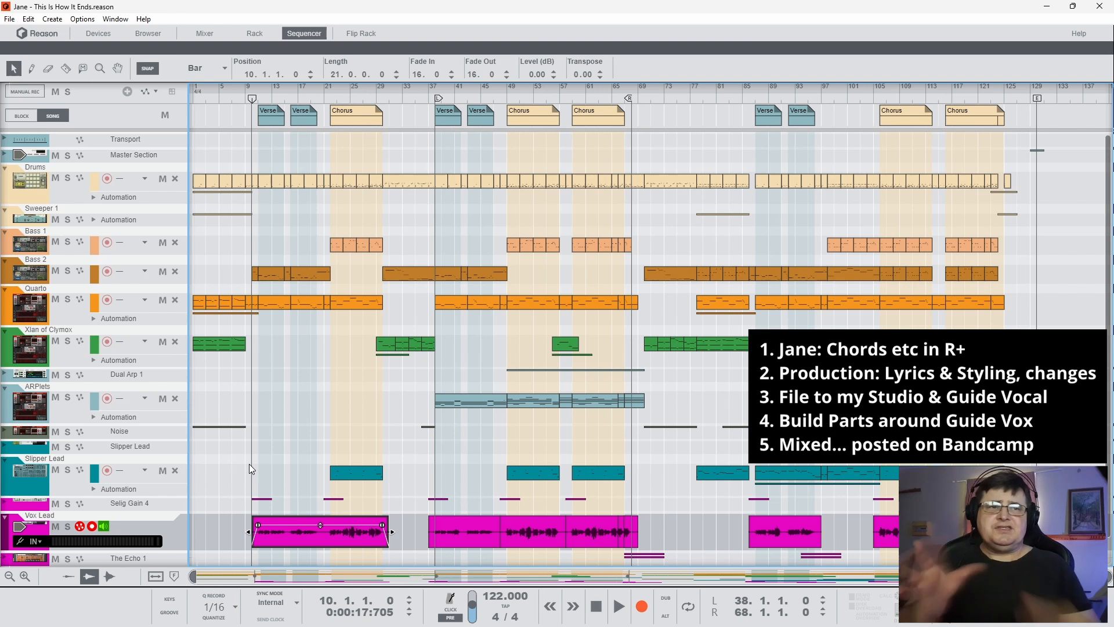
pyautogui.click(622, 532)
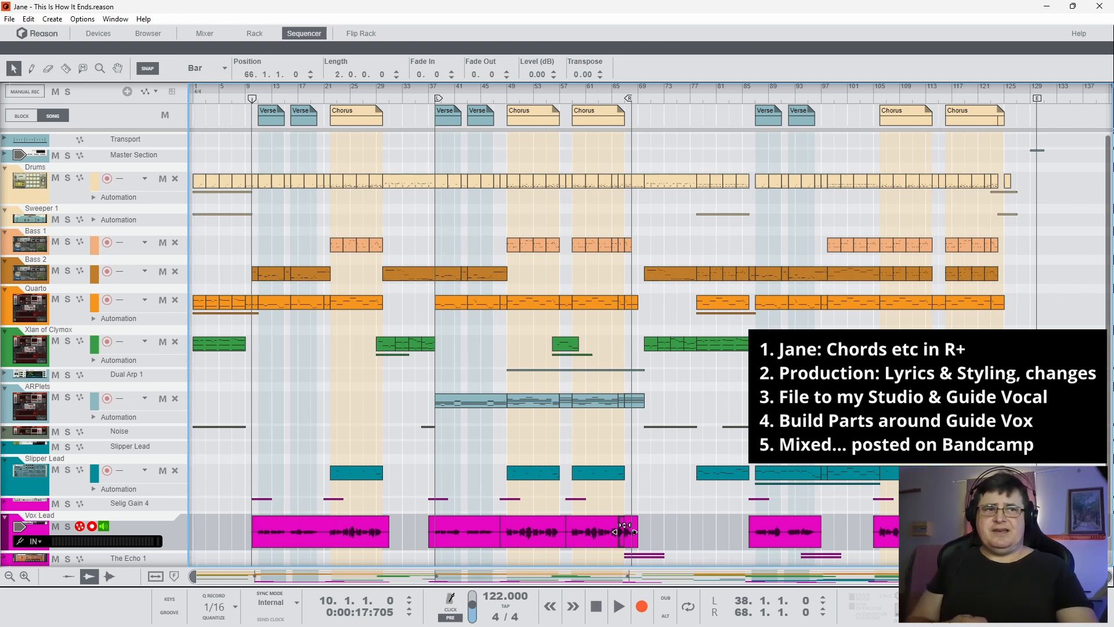
pyautogui.moveTo(637, 548); pyautogui.dragTo(637, 548)
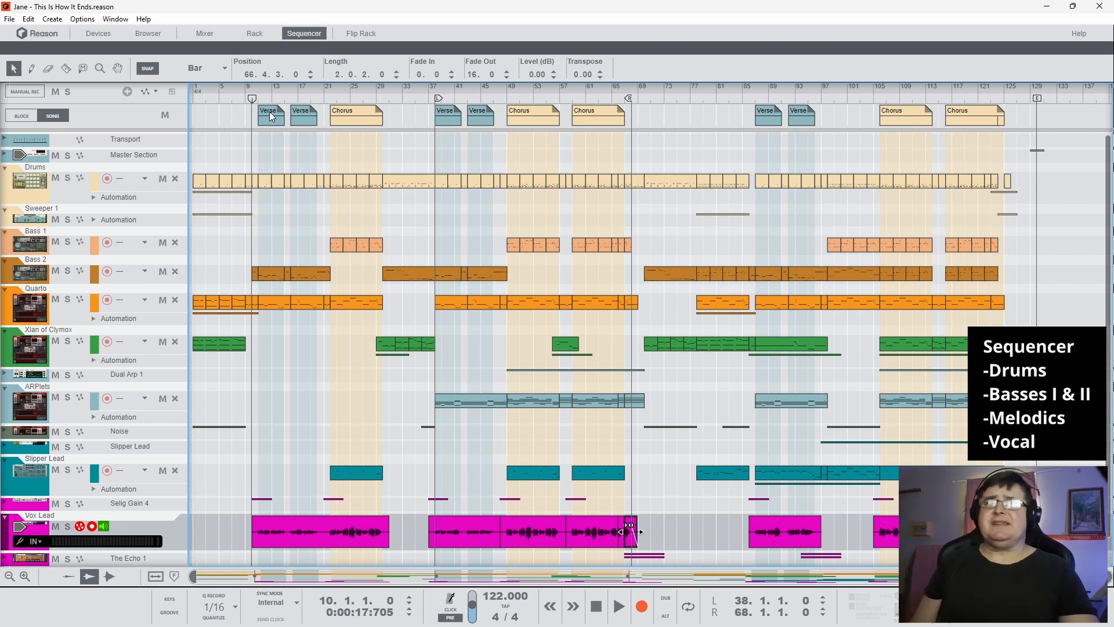
# - Audition the Drums track soloed while viewing the notes of its bar 11 clip, close the editor and clear the solo
pyautogui.click(68, 178)
pyautogui.press('space')
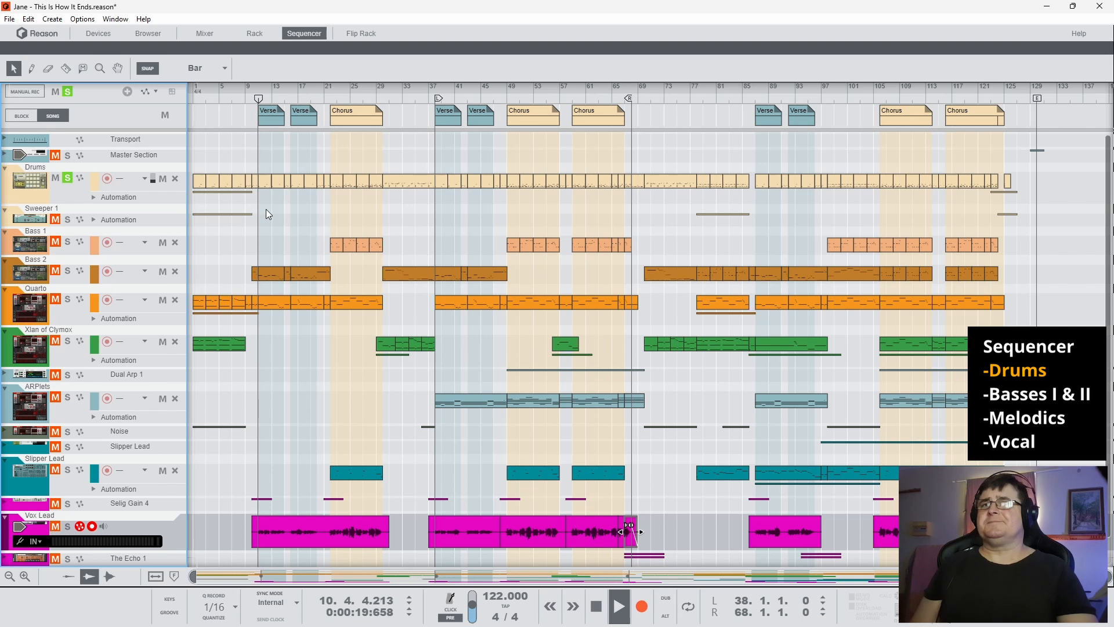
pyautogui.doubleClick(267, 181)
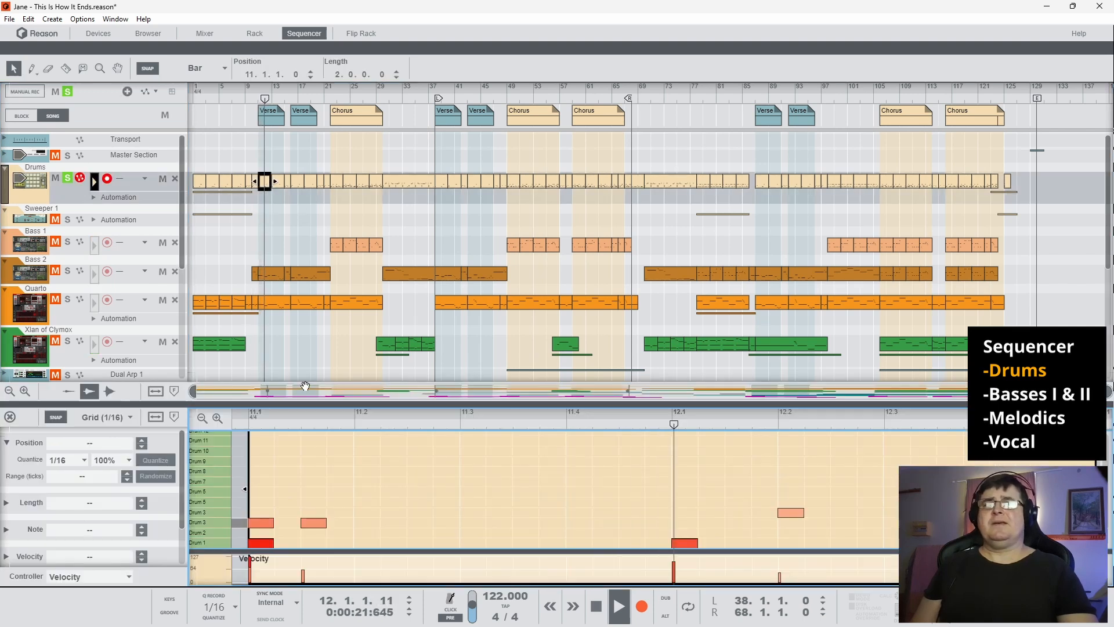
pyautogui.moveTo(449, 404); pyautogui.dragTo(452, 378)
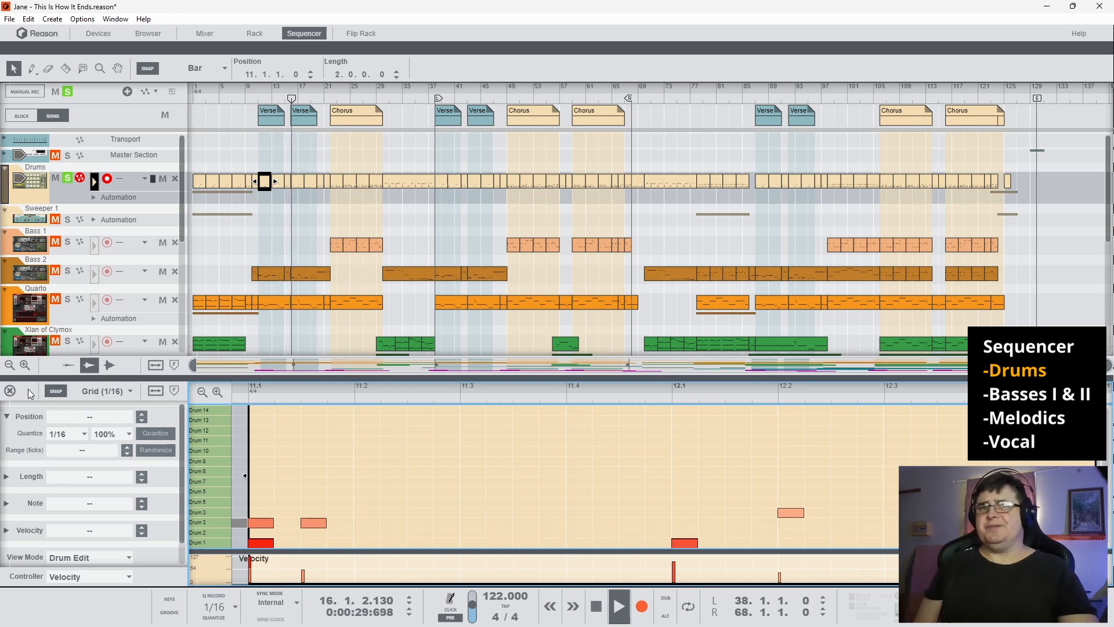
pyautogui.click(10, 390)
pyautogui.press('space')
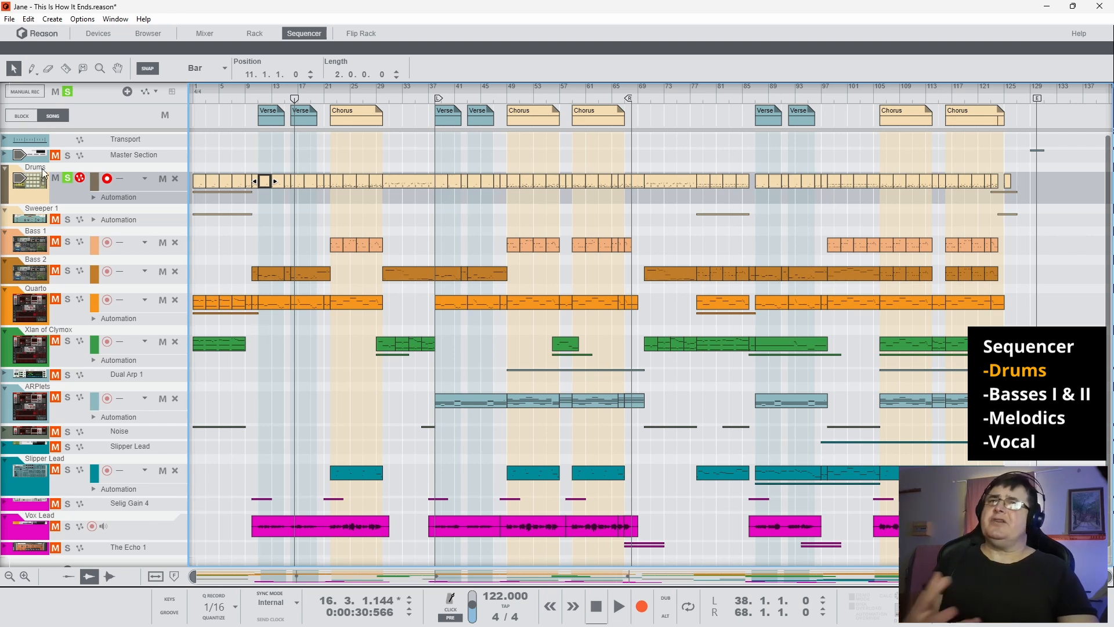
pyautogui.click(68, 178)
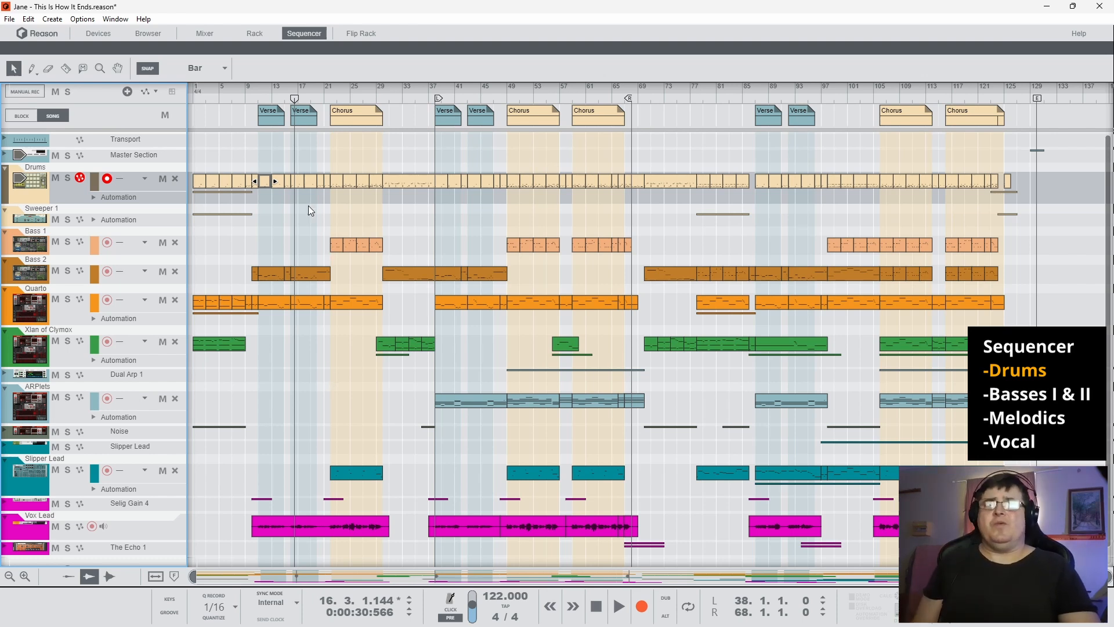
# - Play from bar 18, solo the Drums to hear them through and after the first chorus, stop playback and clear the solo
pyautogui.click(306, 100)
pyautogui.press('space')
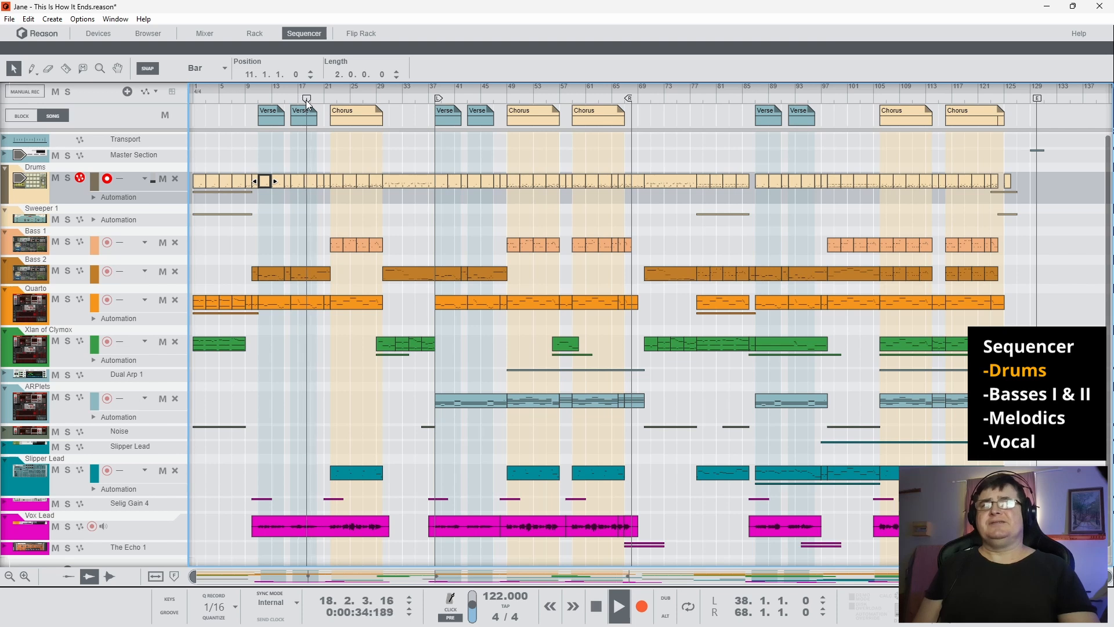
pyautogui.click(67, 179)
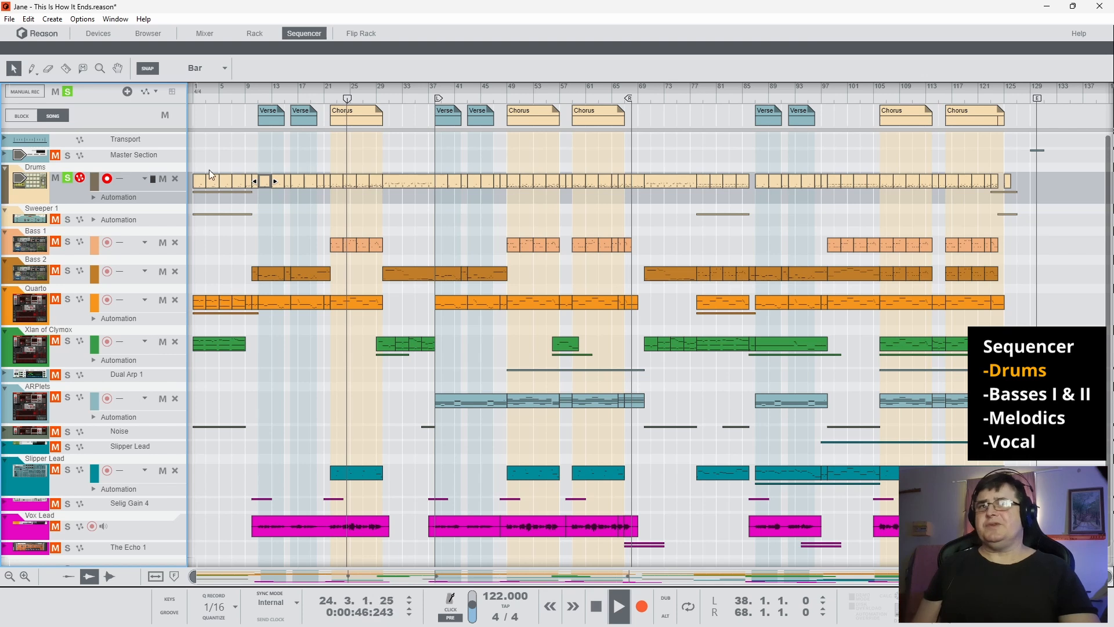
pyautogui.click(384, 98)
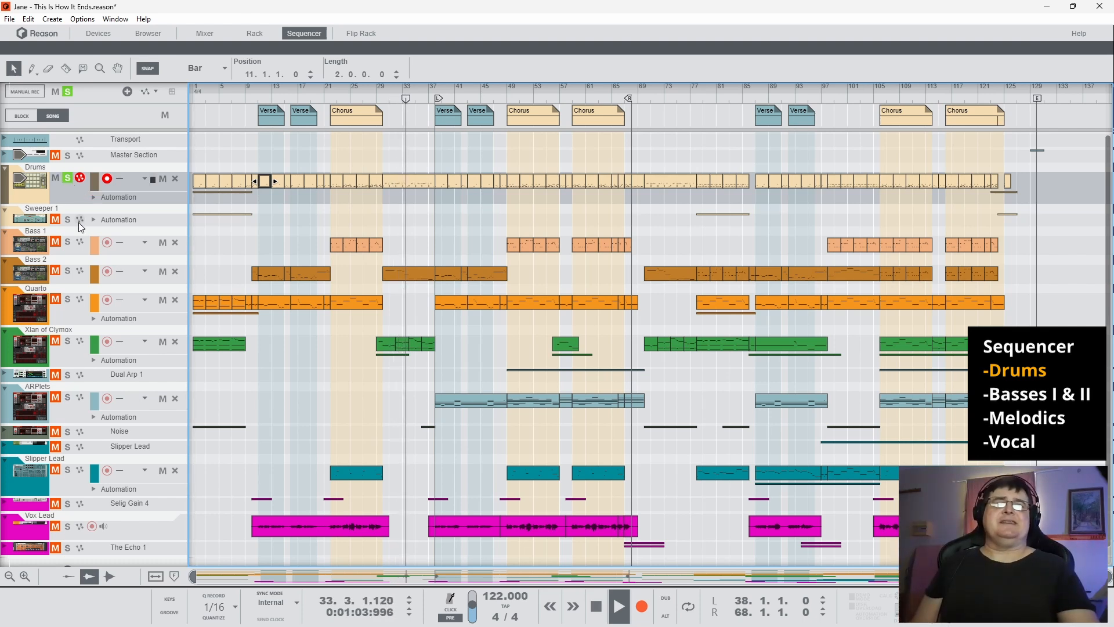
pyautogui.press('space')
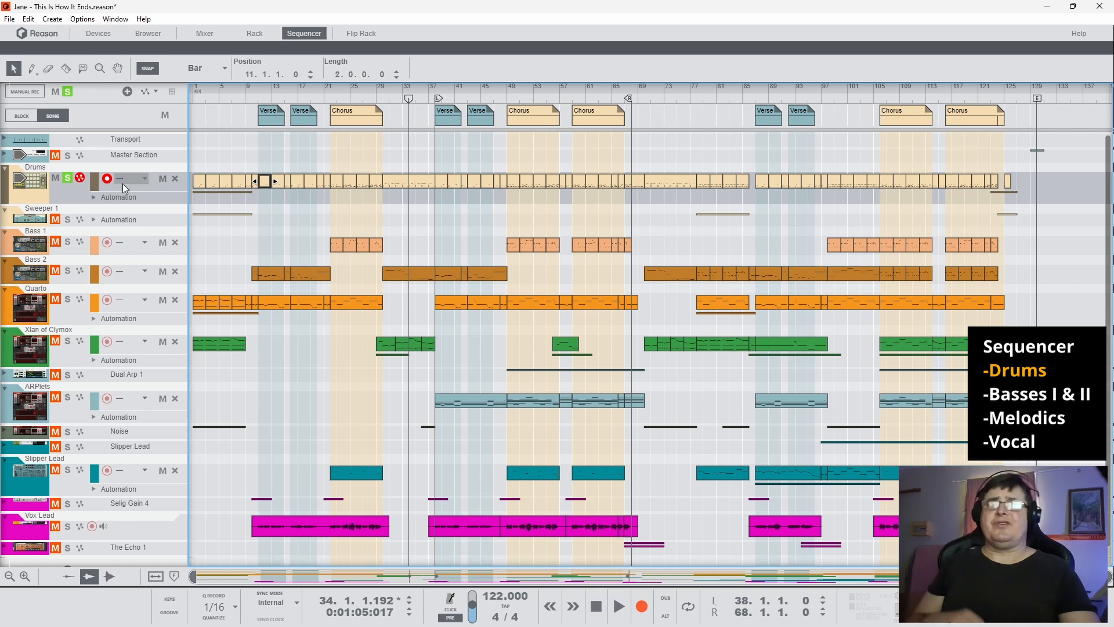
pyautogui.click(68, 179)
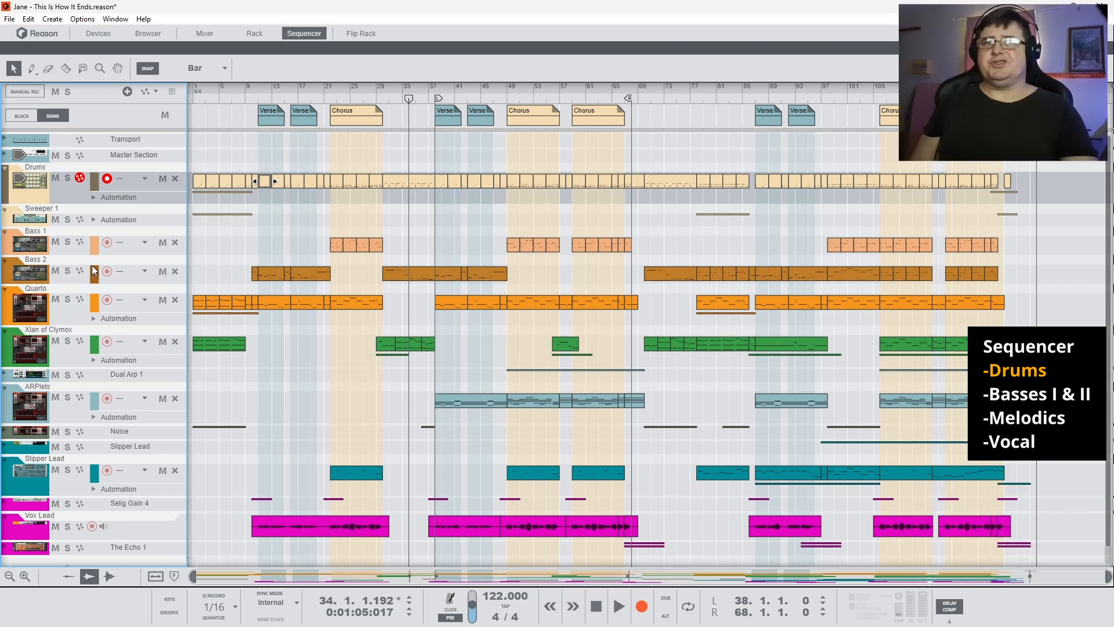
# - Play Bass 1 soloed from the first chorus at bar 22 and examine its bar 24 clip and neighbours in an enlarged note editor
pyautogui.click(329, 95)
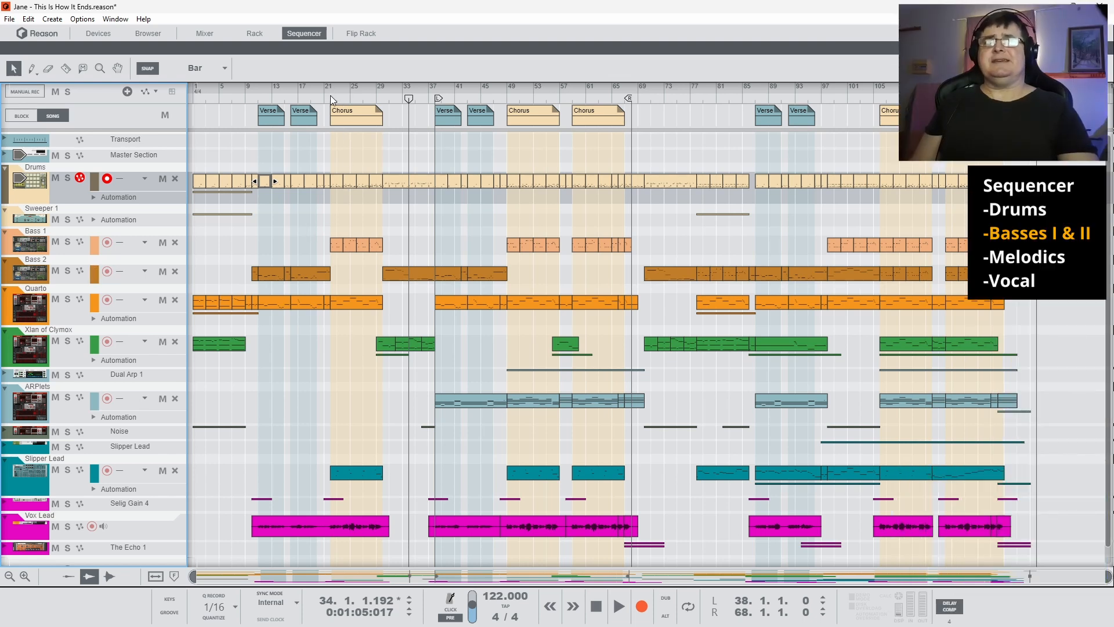
pyautogui.click(67, 242)
pyautogui.press('space')
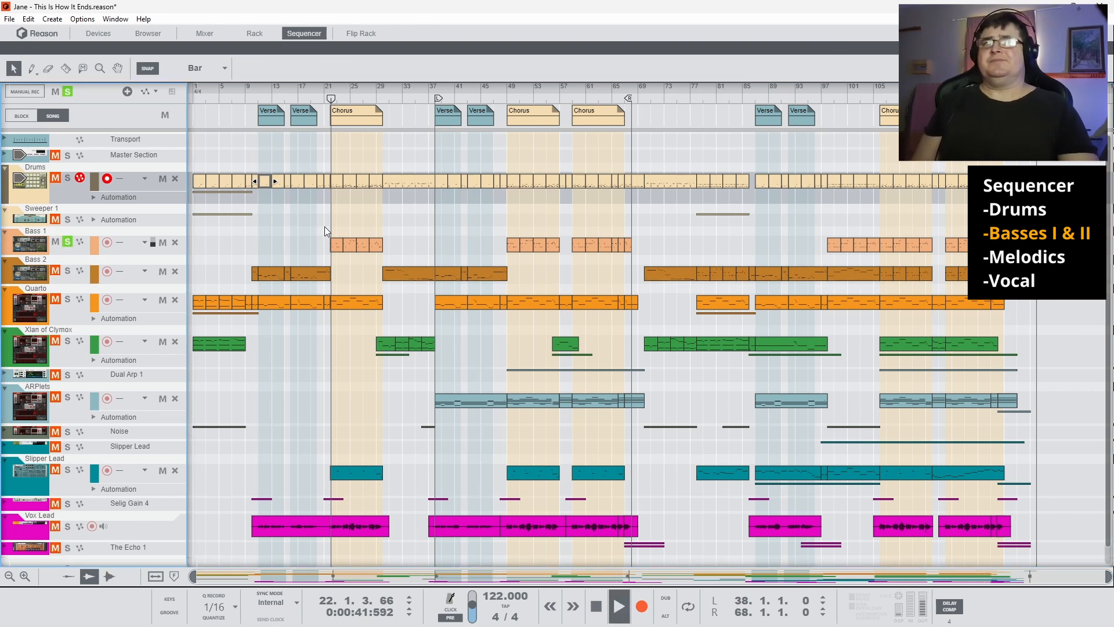
pyautogui.doubleClick(347, 249)
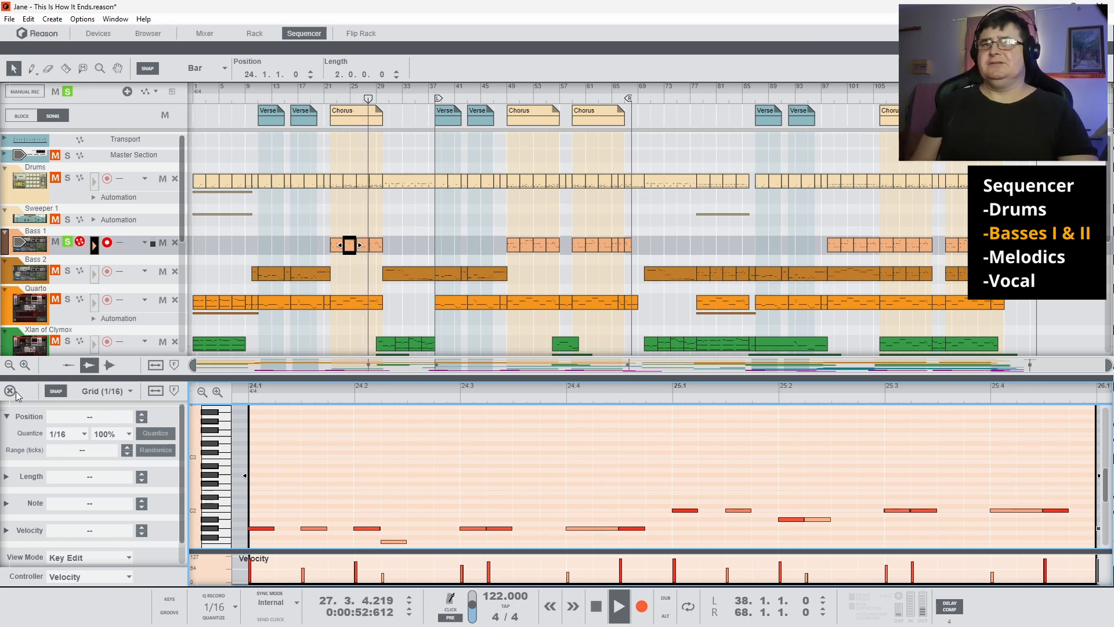
pyautogui.moveTo(177, 379); pyautogui.dragTo(176, 318)
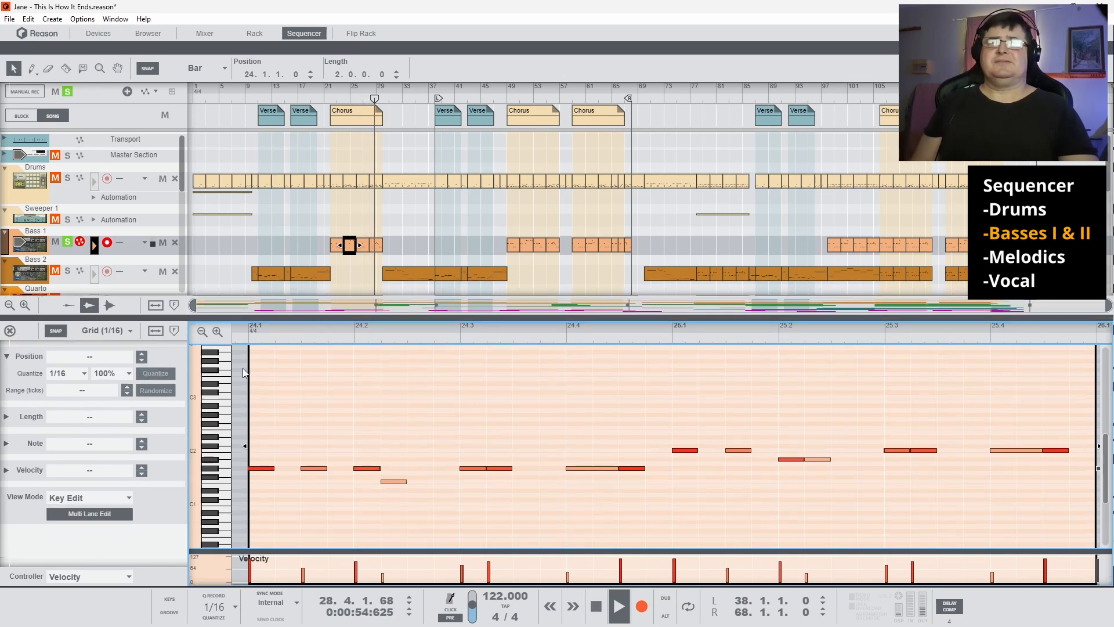
pyautogui.press('space')
pyautogui.scroll(-5, 504, 360)
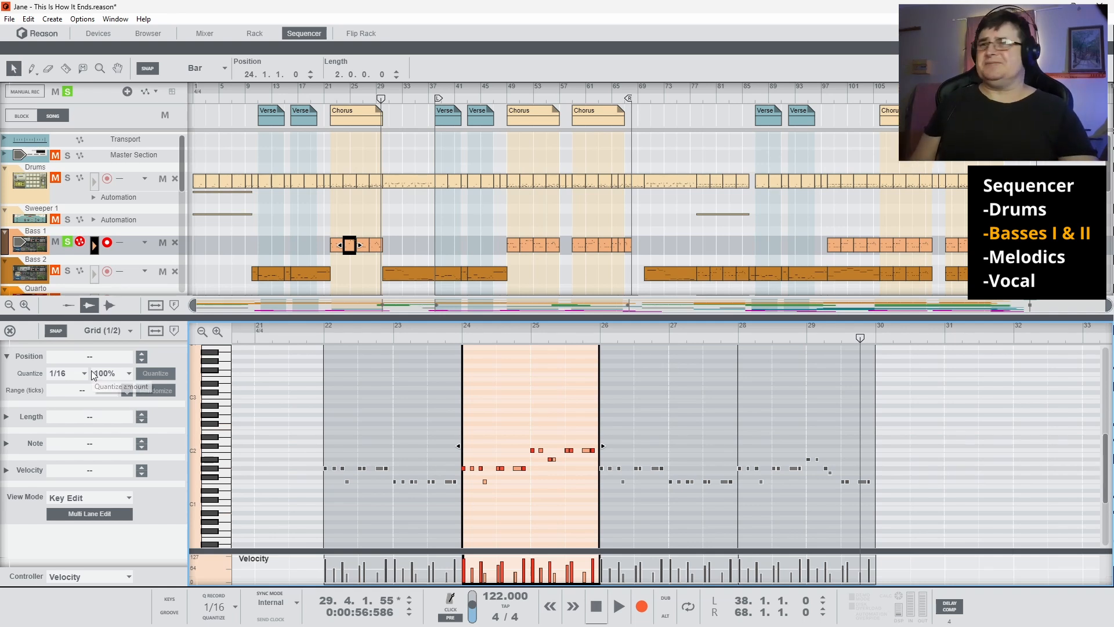
# - Clear the Bass 1 solo, play the full mix from bar 15 and show the notes of the Bass 2 clip at bar 16
pyautogui.click(347, 210)
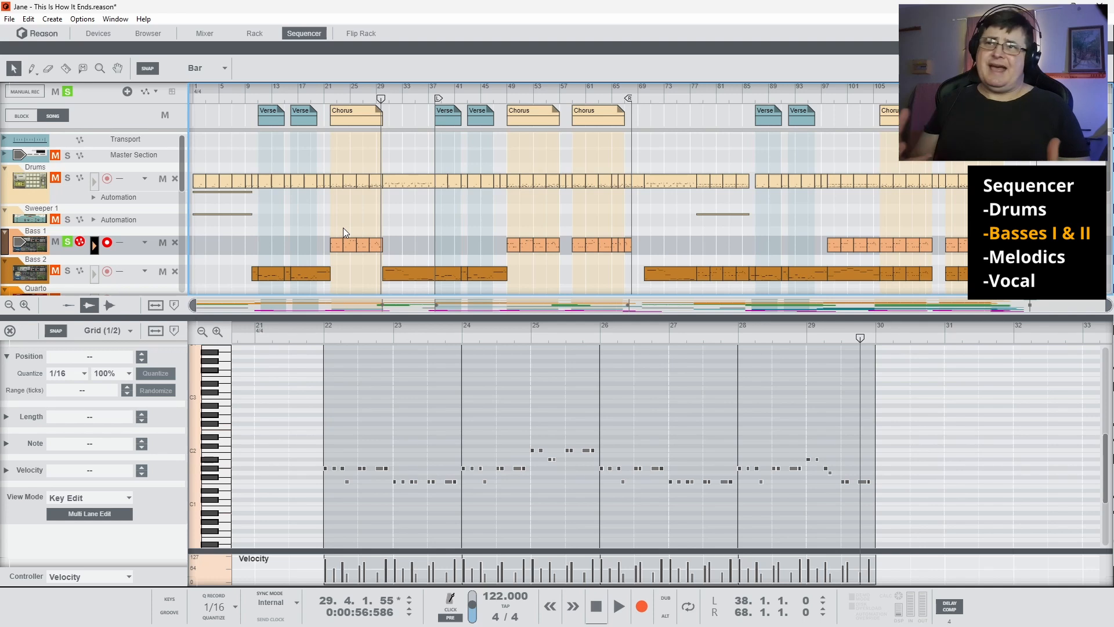
pyautogui.click(292, 99)
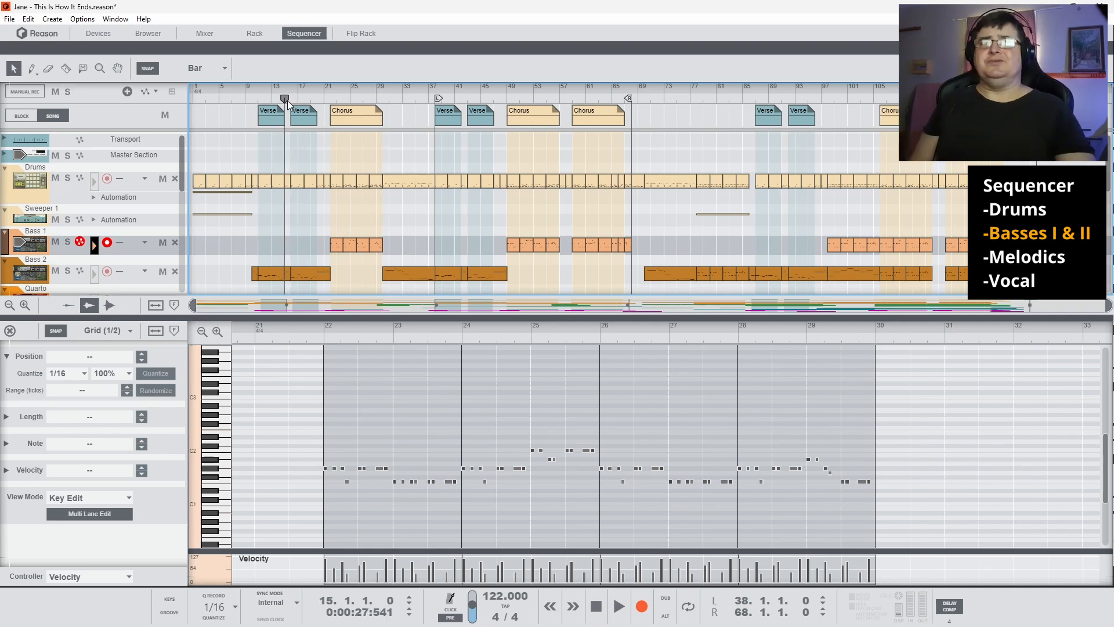
pyautogui.press('space')
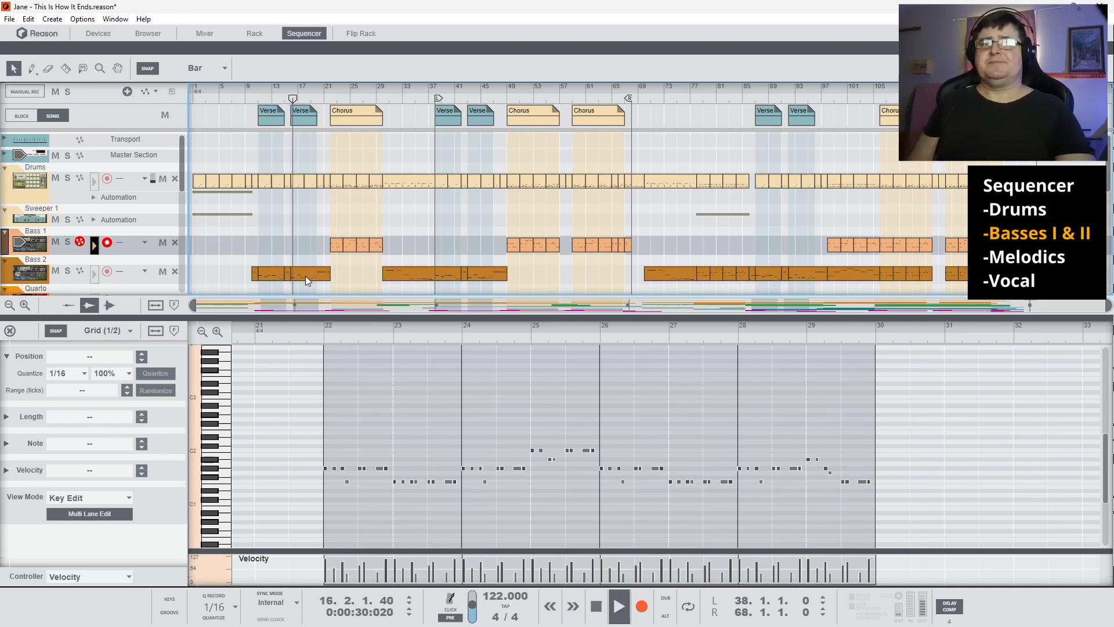
pyautogui.click(307, 281)
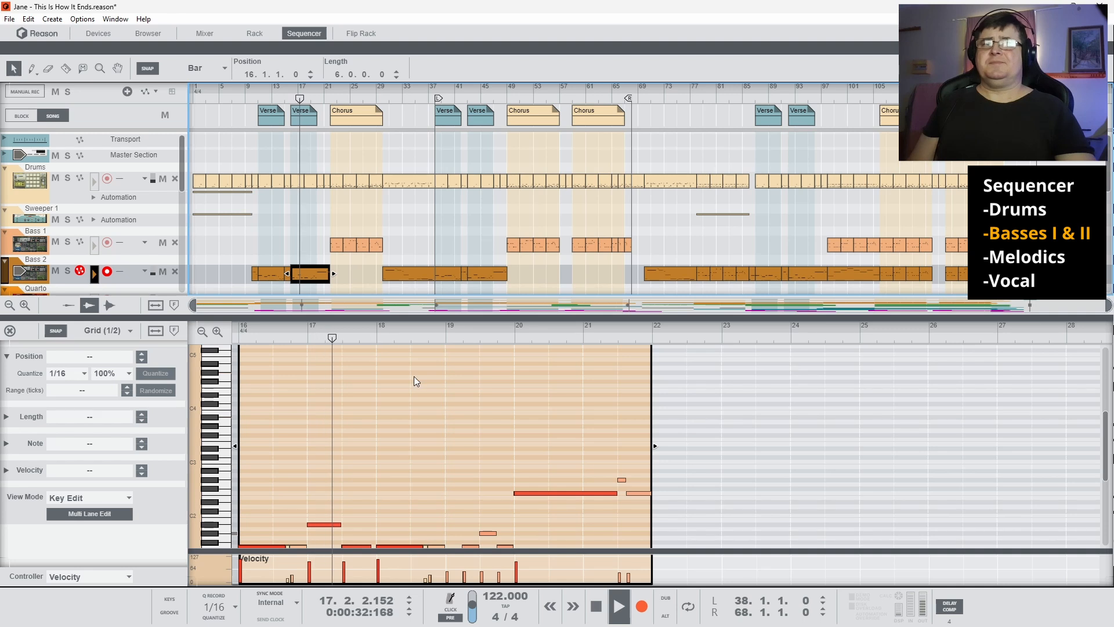
# - Examine the Bass 2 clip at bar 16 while replaying it, and play from bar 11 with the bar 11 clip's notes shown
pyautogui.scroll(-2, 430, 405)
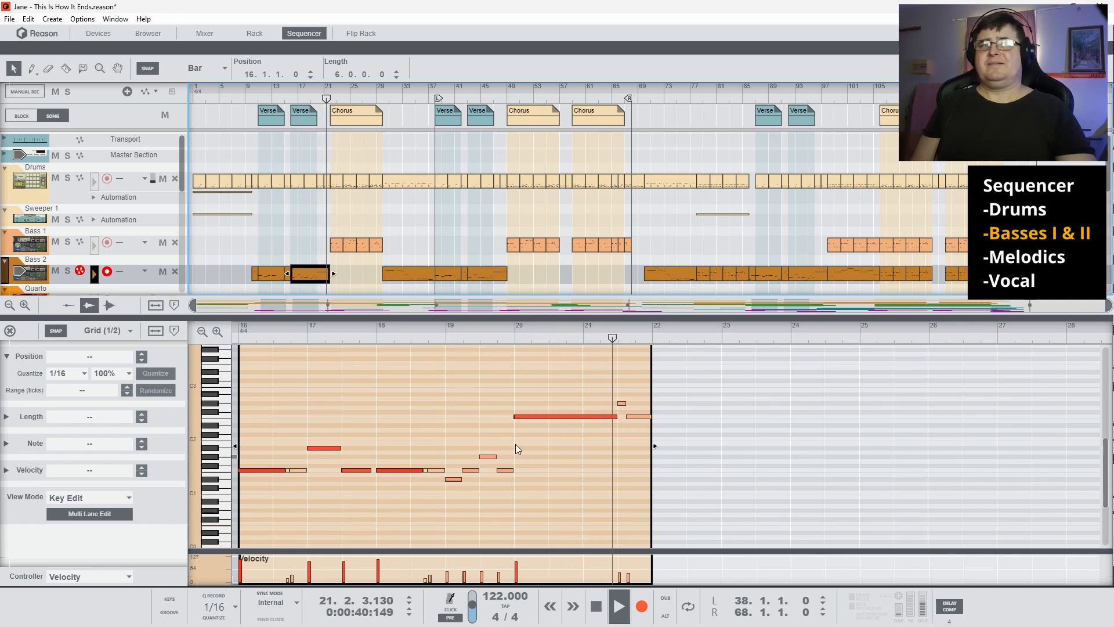
pyautogui.click(235, 339)
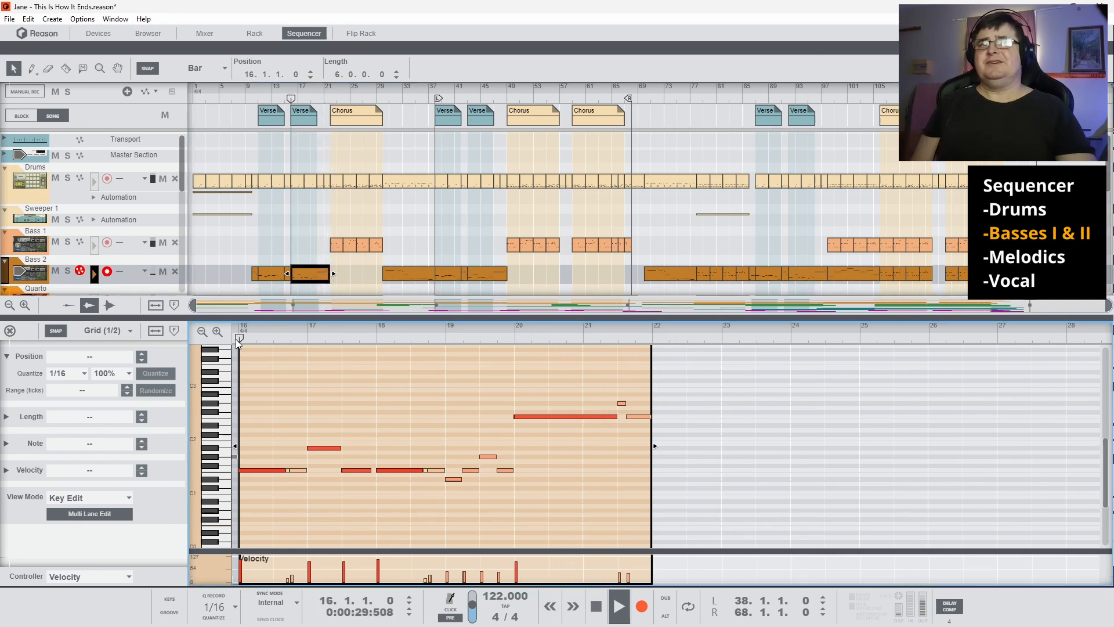
pyautogui.click(259, 99)
pyautogui.click(263, 280)
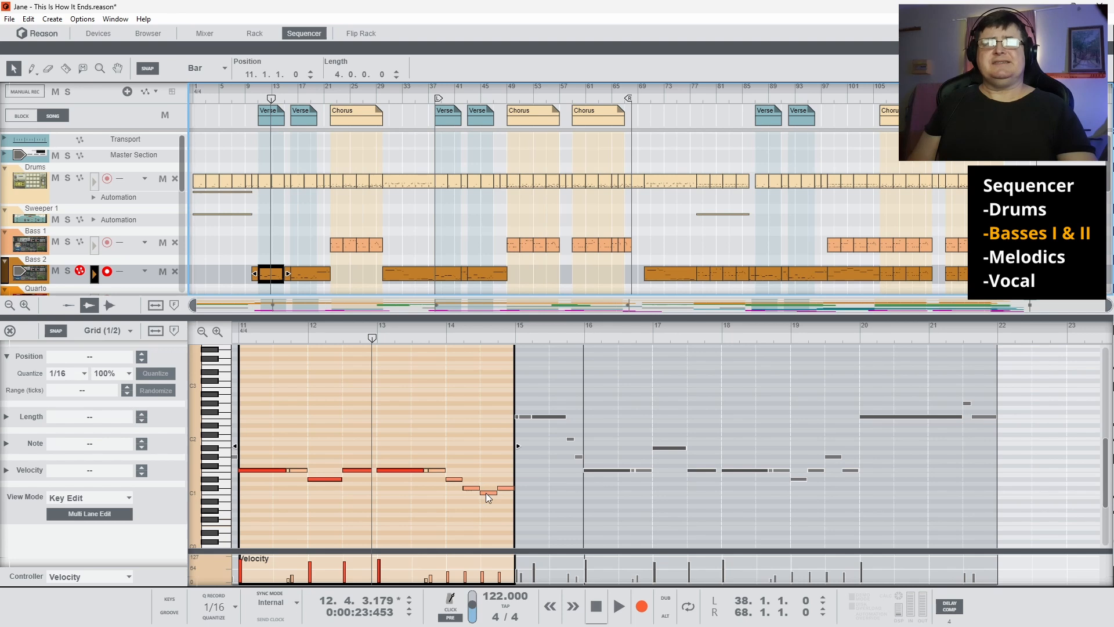
# - Replay the Bass 2 passage from bar 15 into bar 16 twice, pausing between listens, and stop playback
pyautogui.click(503, 340)
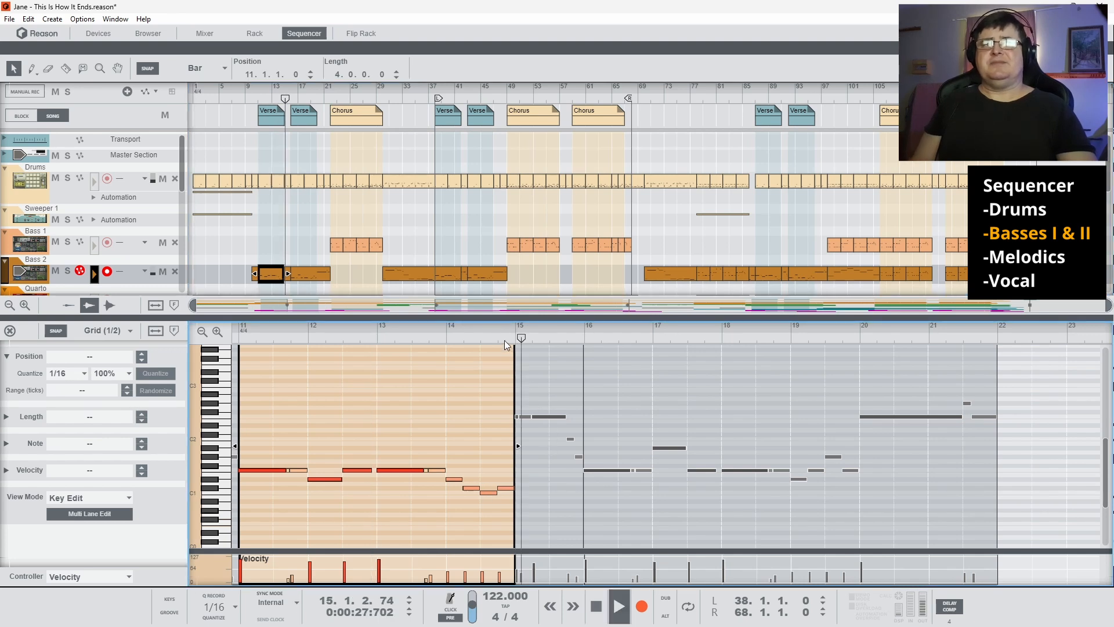
pyautogui.press('space')
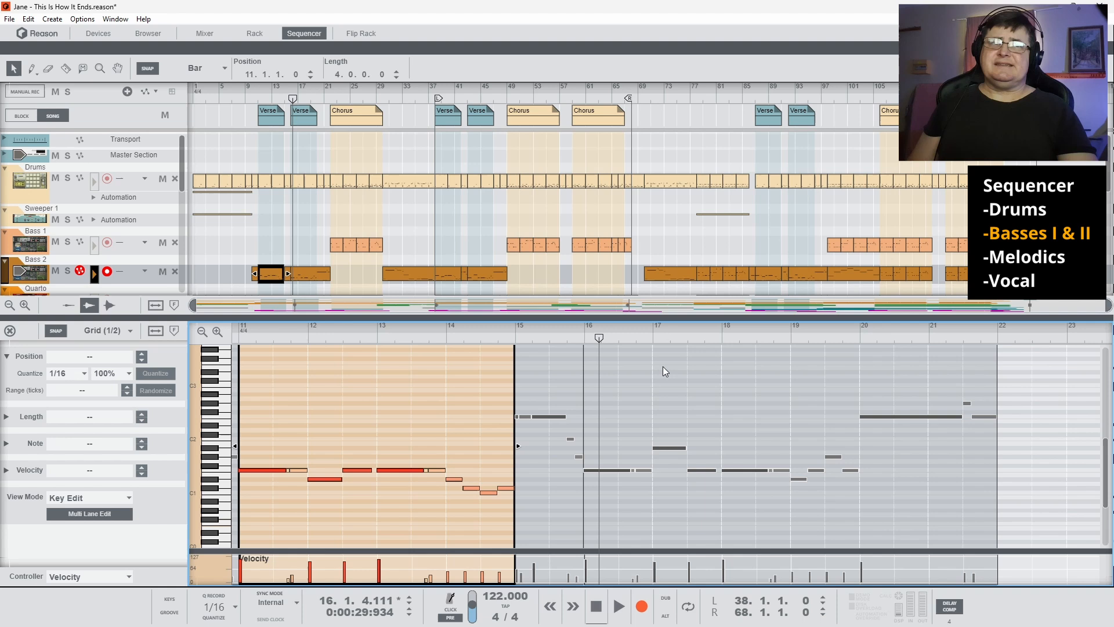
pyautogui.click(497, 341)
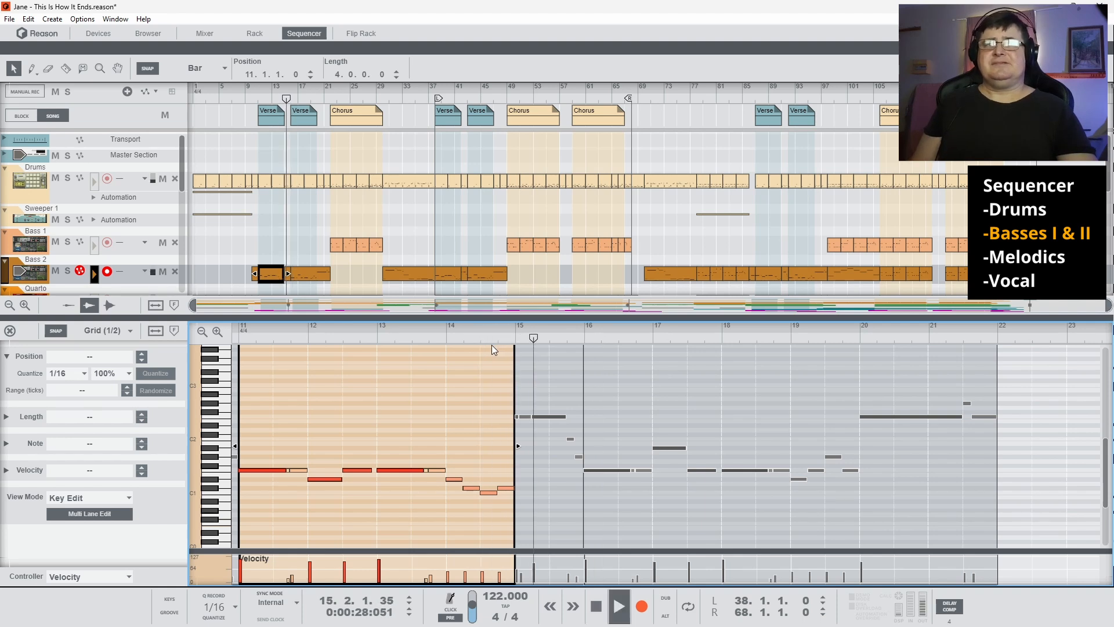
pyautogui.press('space')
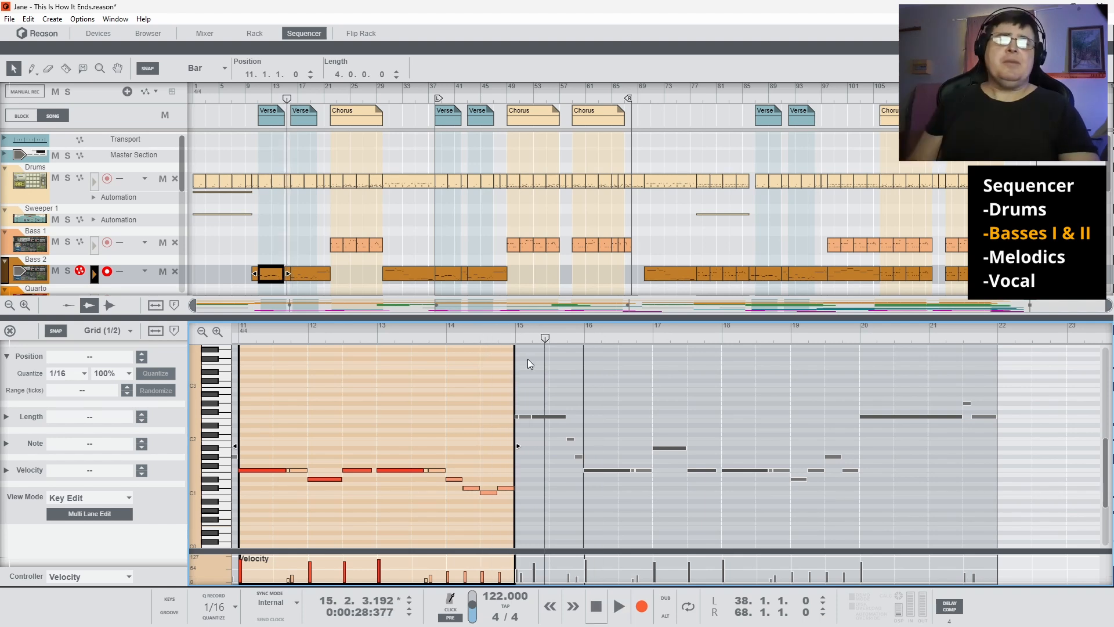
pyautogui.press('space')
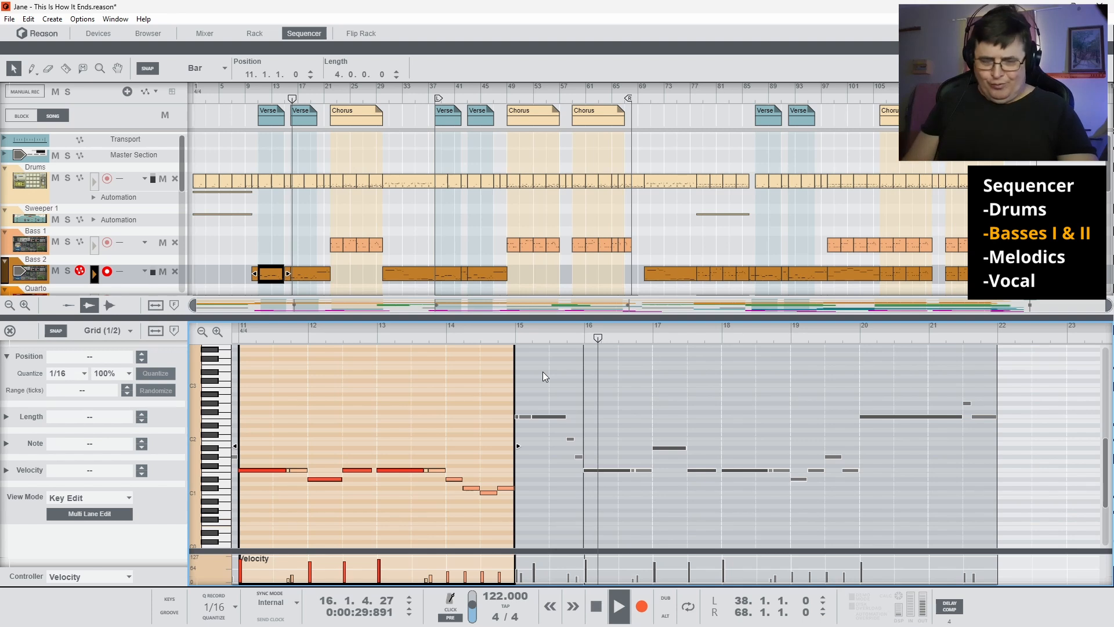
pyautogui.press('space')
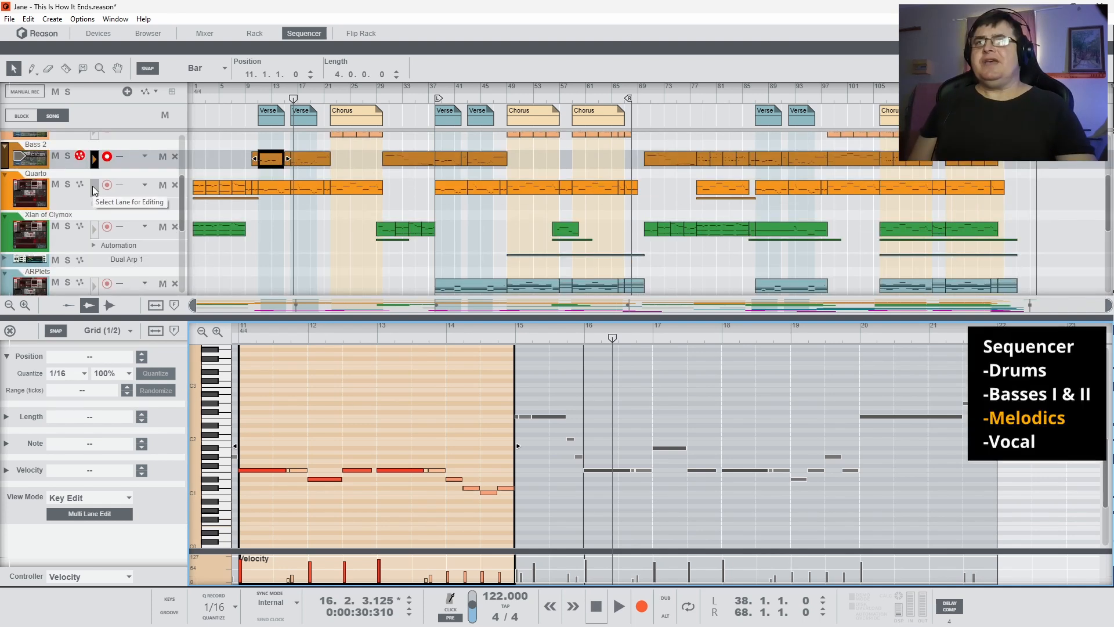
# - Play from bar 11 with the Quarto track's bar 11 clip shown, and compare its notes with the matching Bass 2 clip
pyautogui.click(94, 189)
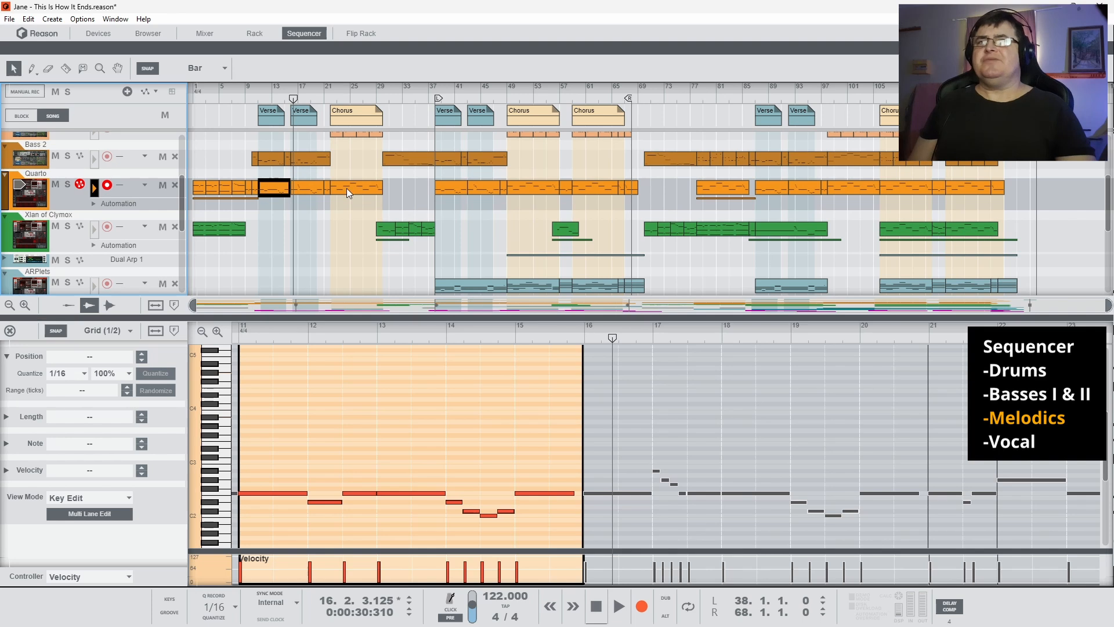
pyautogui.click(258, 97)
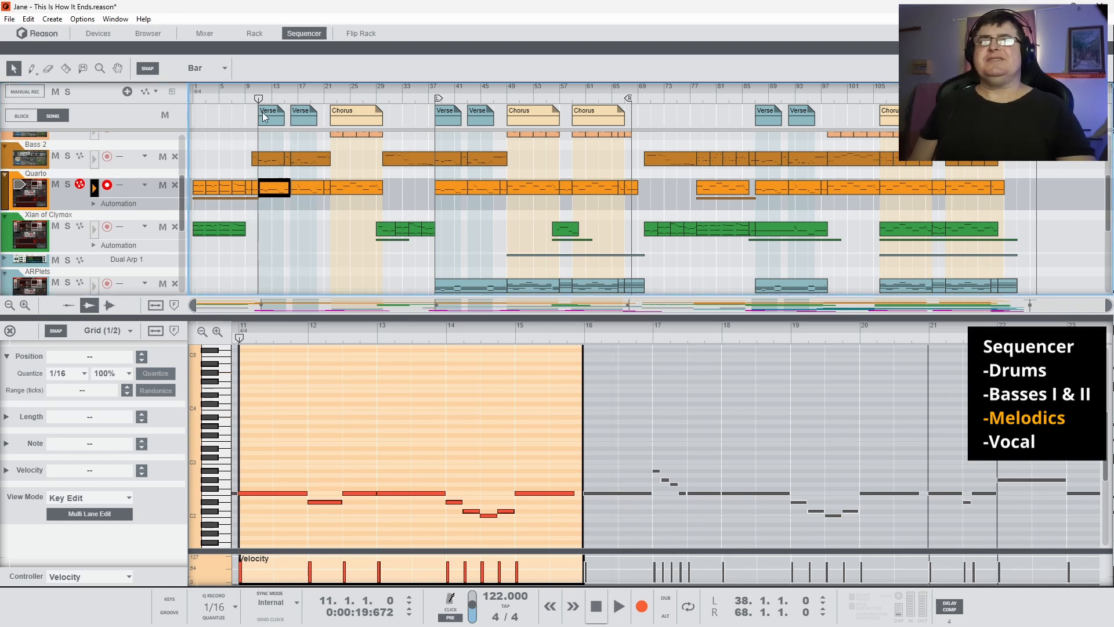
pyautogui.press('space')
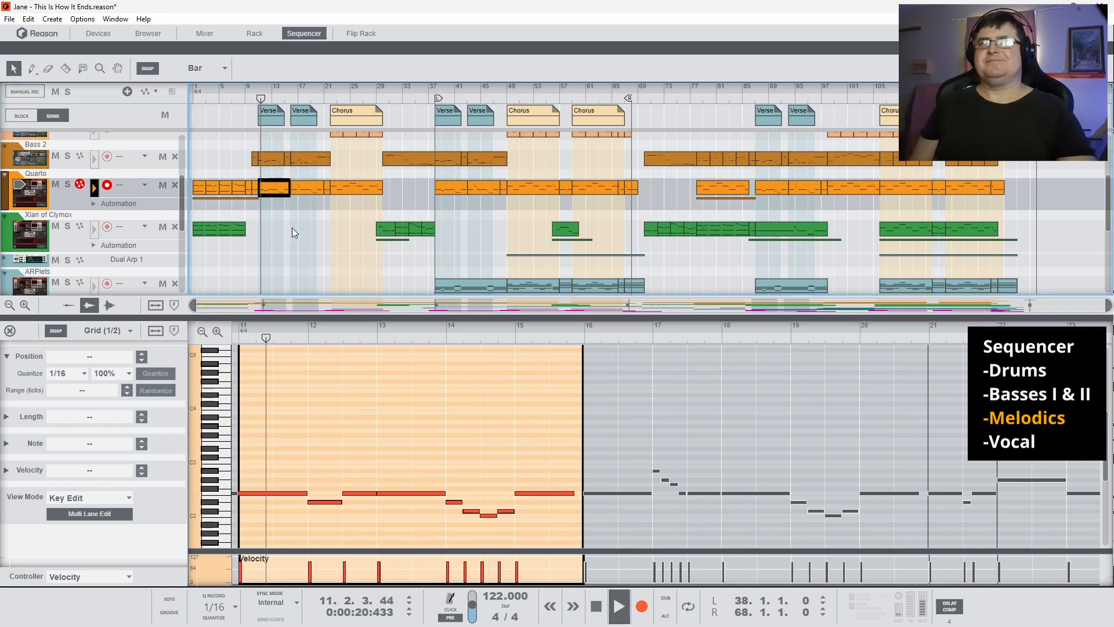
pyautogui.click(269, 190)
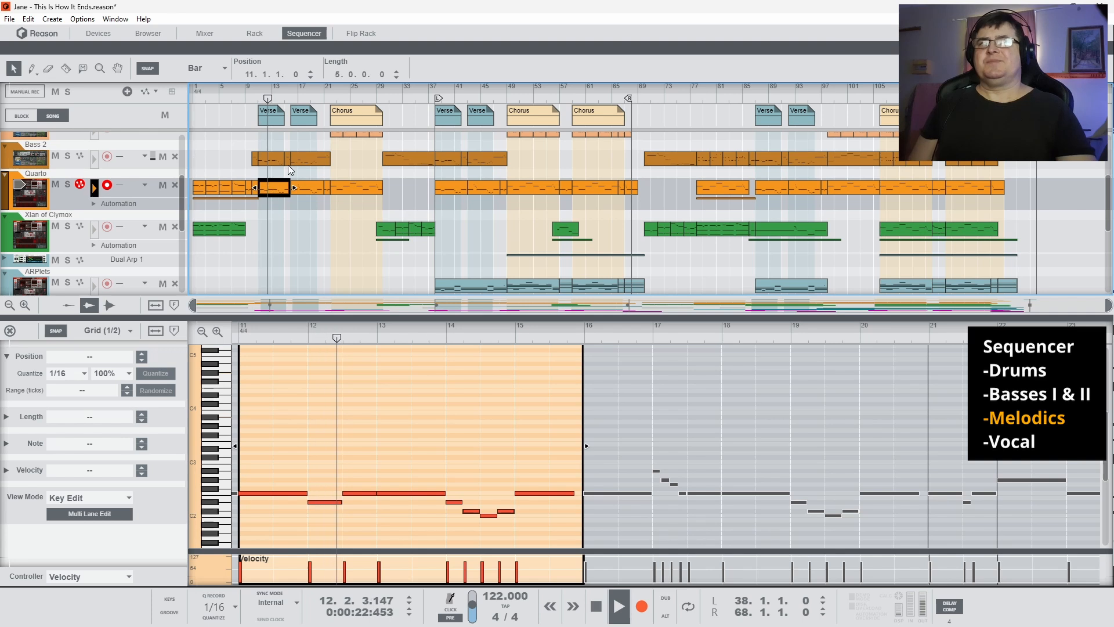
pyautogui.click(278, 159)
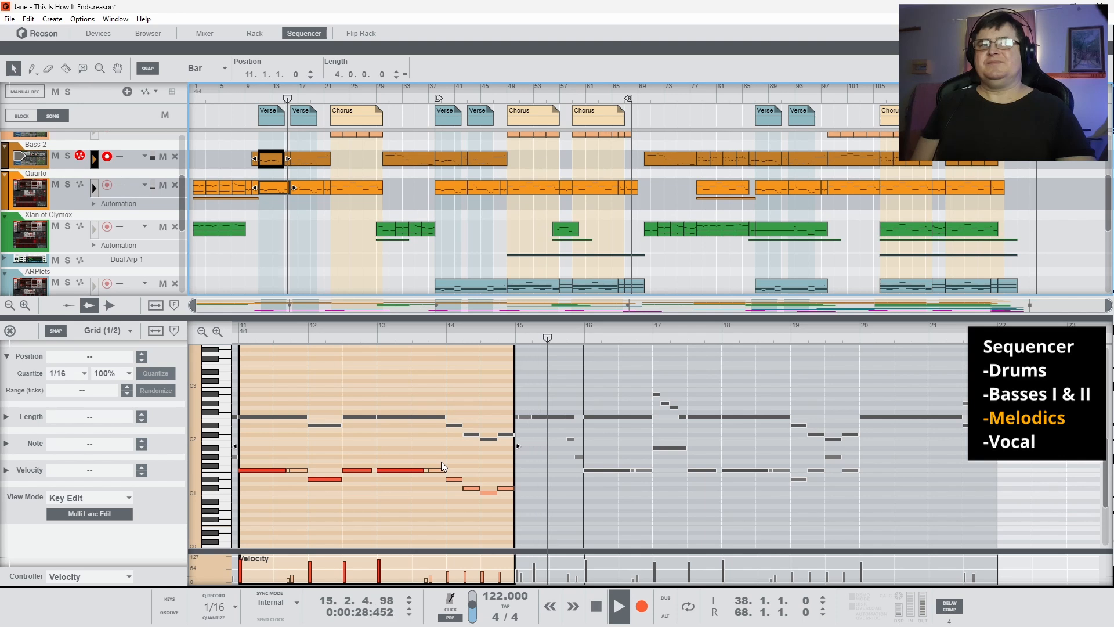
# - Show the Quarto clip at bar 16, stop playback and examine its notes against the lower Bass 2 notes
pyautogui.click(308, 188)
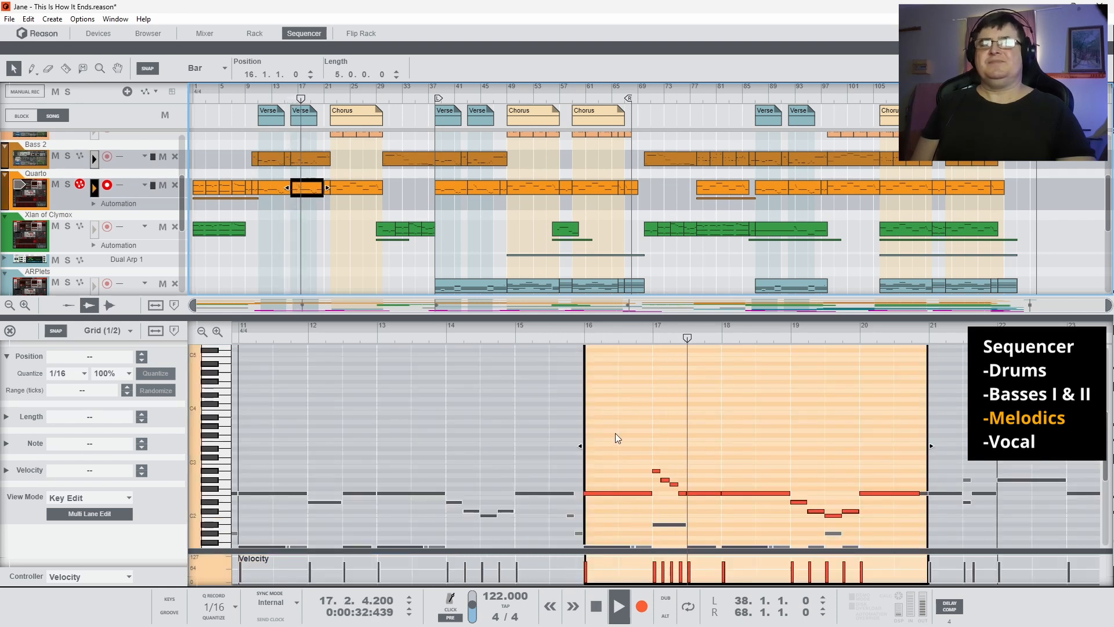
pyautogui.press('space')
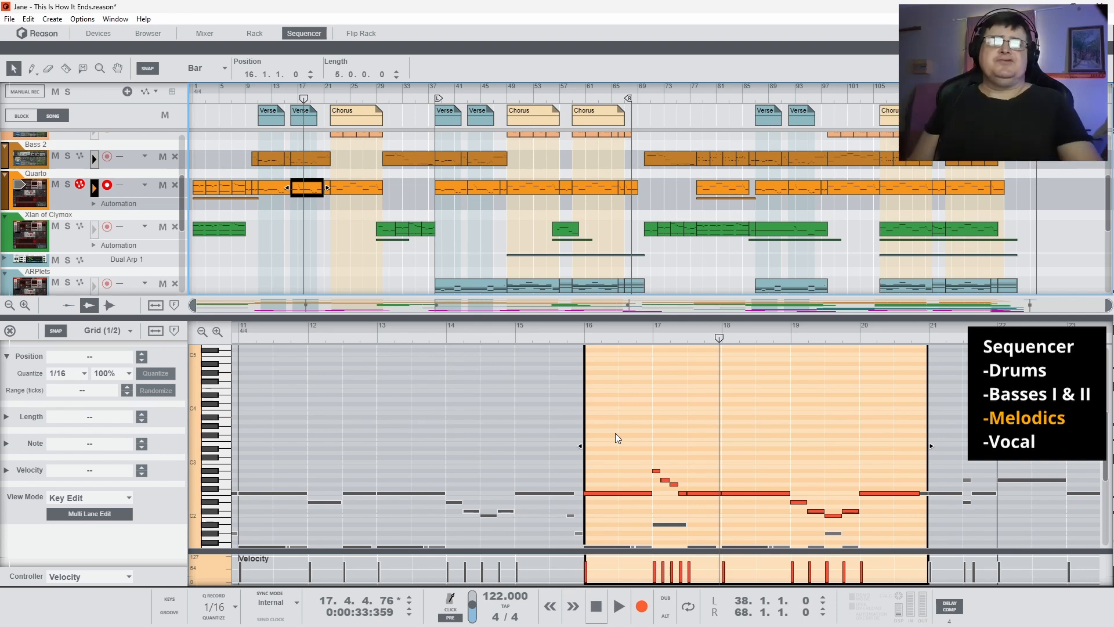
pyautogui.scroll(-3, 649, 440)
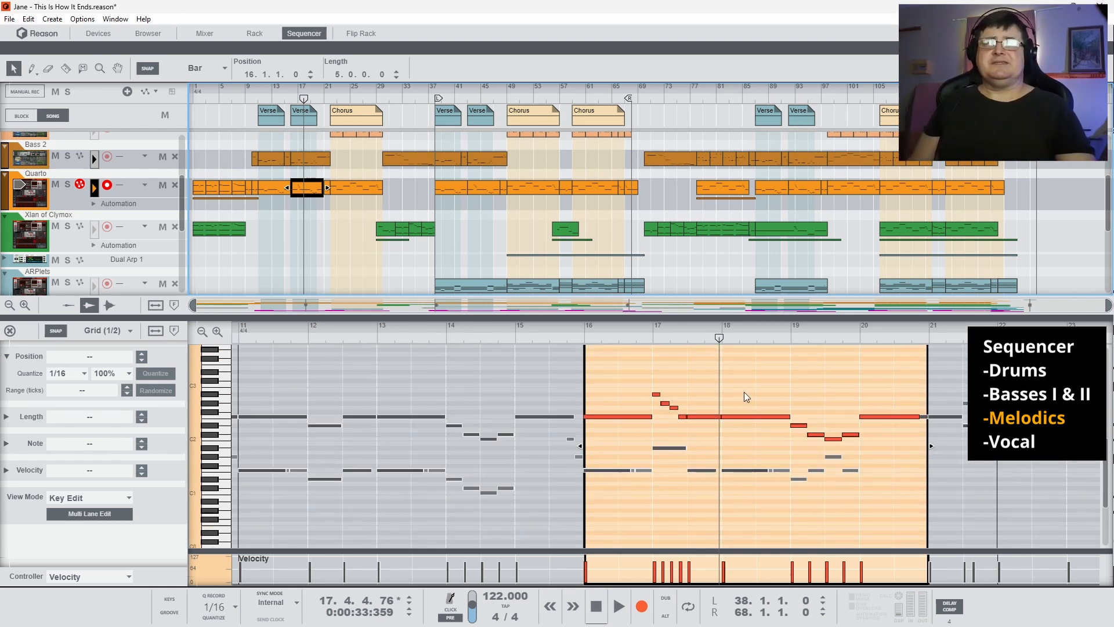
pyautogui.click(666, 449)
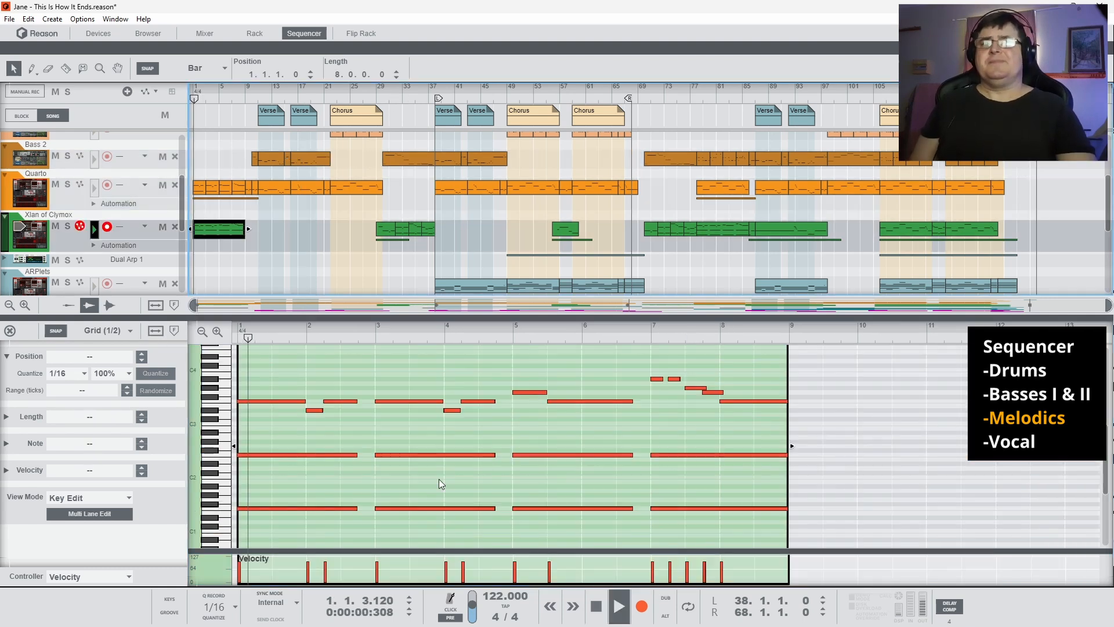
# - Solo Xlan of Clymox during the intro, briefly add Quarto to the solo, and stop playback
pyautogui.click(67, 227)
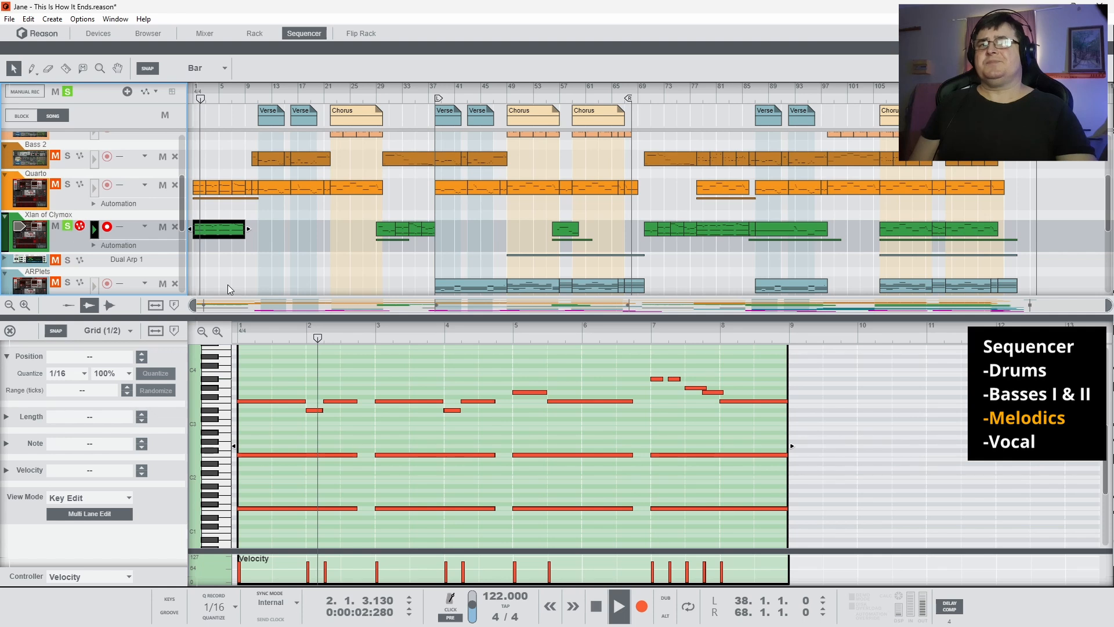
pyautogui.click(68, 185)
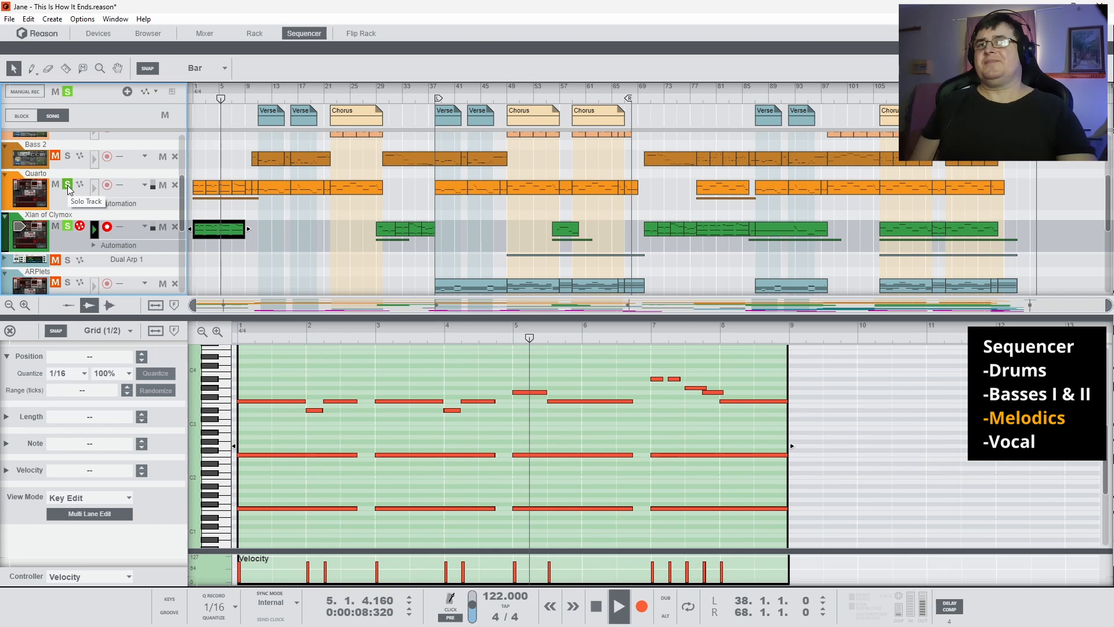
pyautogui.click(68, 186)
pyautogui.press('space')
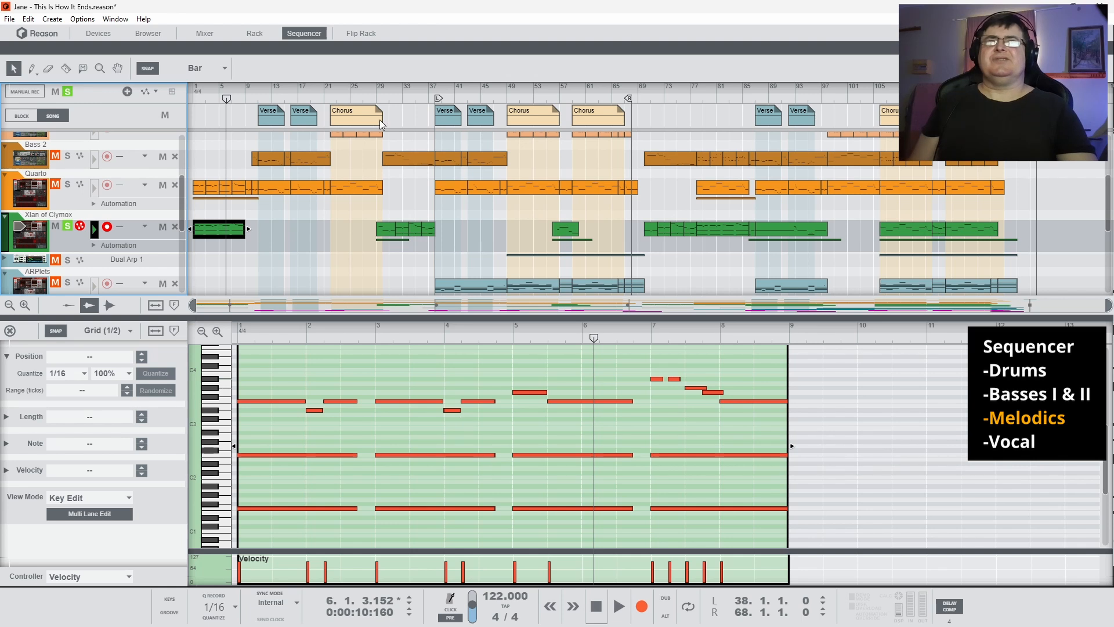
# - Play Xlan of Clymox soloed from bar 30, clear the solo, and briefly mute the track within the full mix
pyautogui.click(383, 99)
pyautogui.press('space')
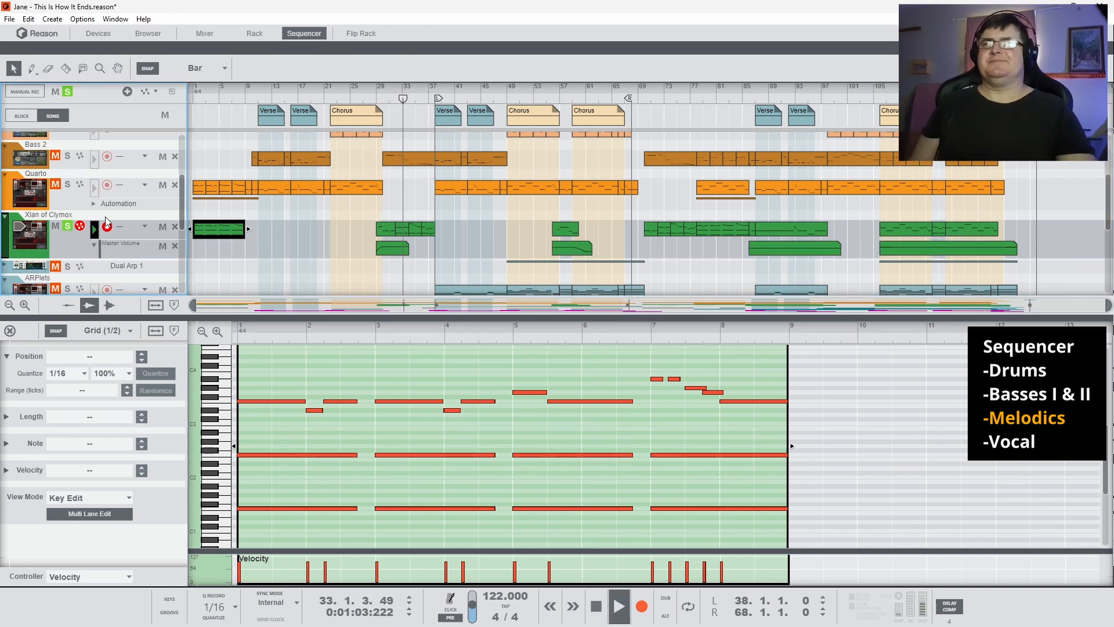
pyautogui.click(68, 227)
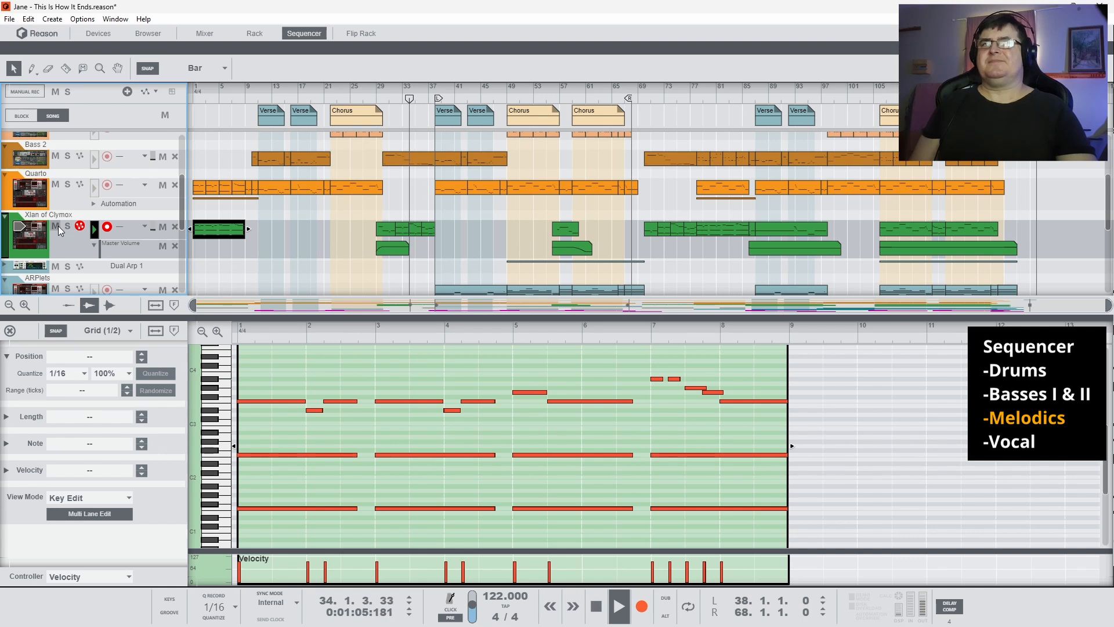
pyautogui.click(56, 227)
pyautogui.click(58, 228)
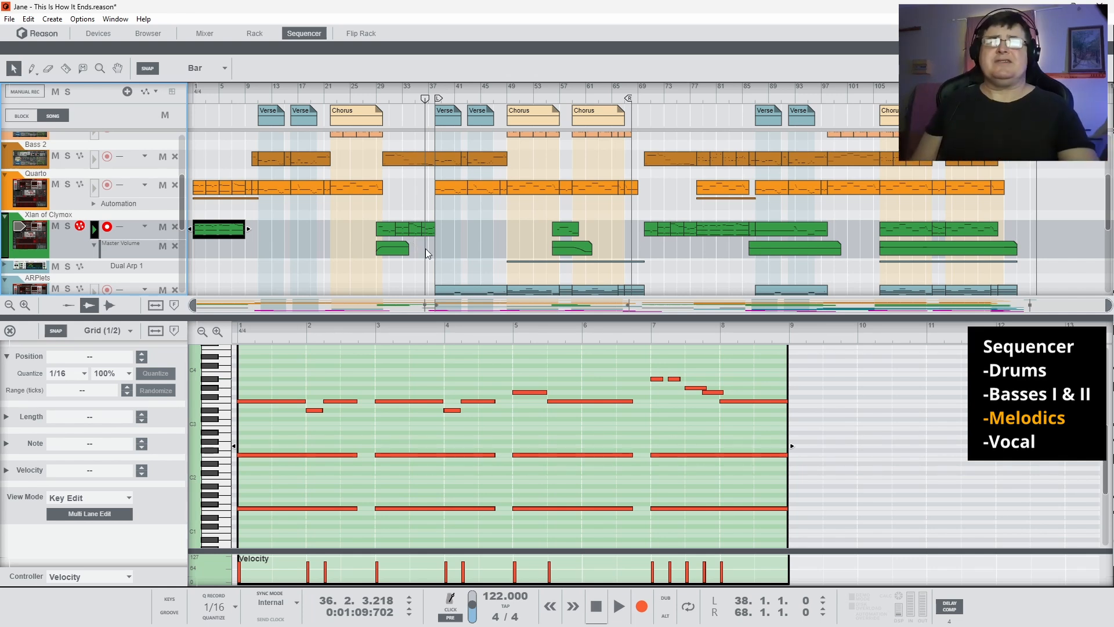
# - Play the full mix from bar 56, stop, and open the Xlan of Clymox clip at bar 56 in the note editor
pyautogui.click(553, 100)
pyautogui.press('space')
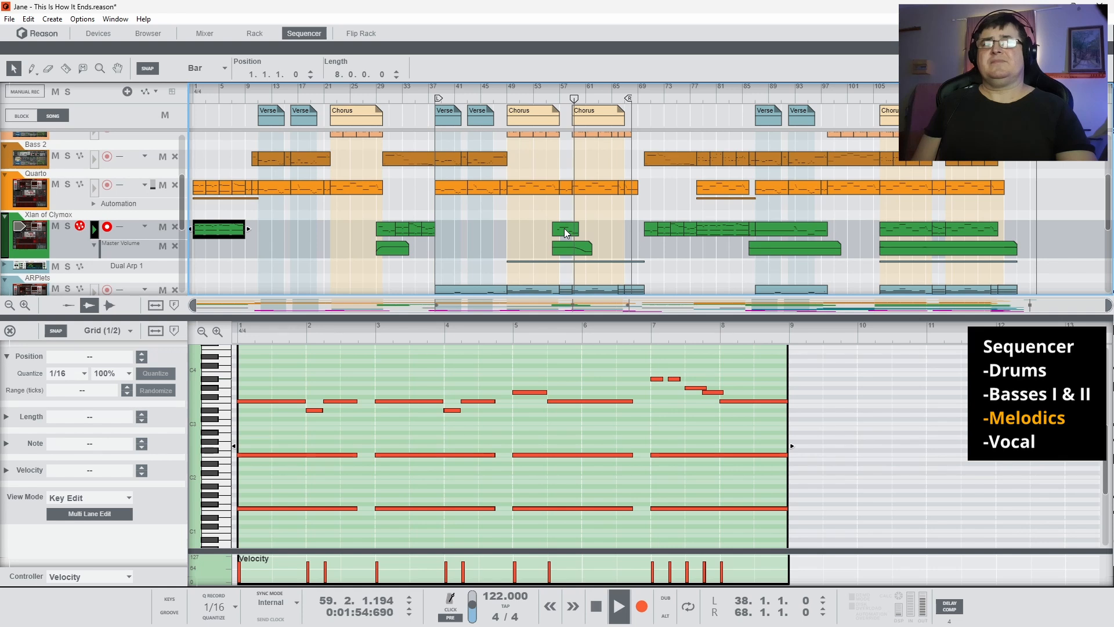
pyautogui.press('space')
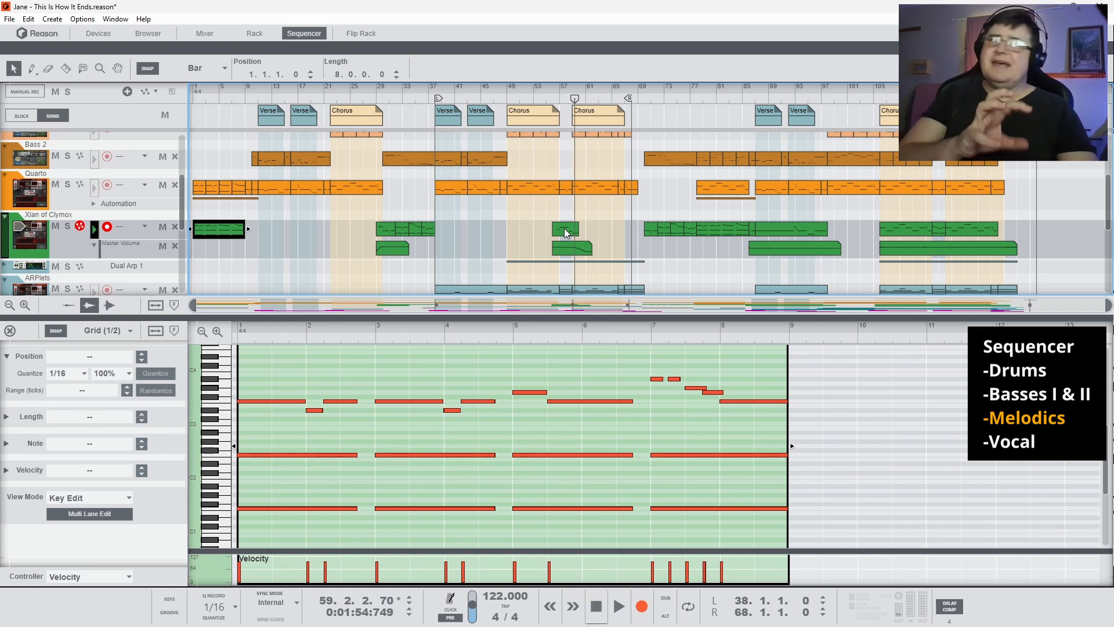
pyautogui.click(566, 232)
pyautogui.moveTo(796, 328); pyautogui.dragTo(797, 315)
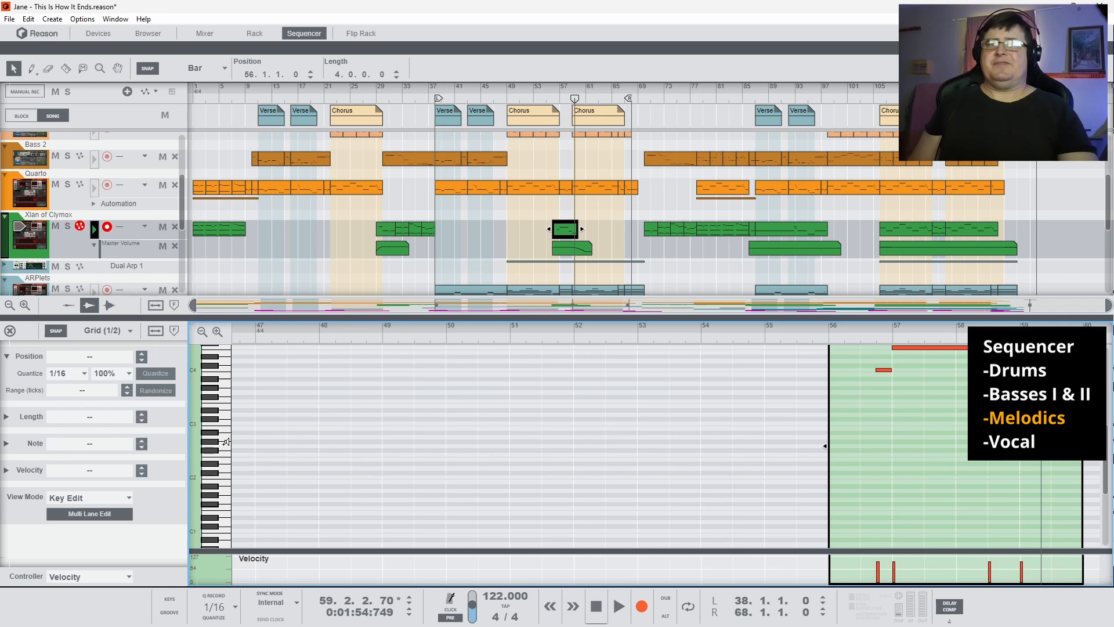
# - Play from just before bar 56 while viewing that Xlan of Clymox clip's notes, and solo the track
pyautogui.click(543, 96)
pyautogui.press('space')
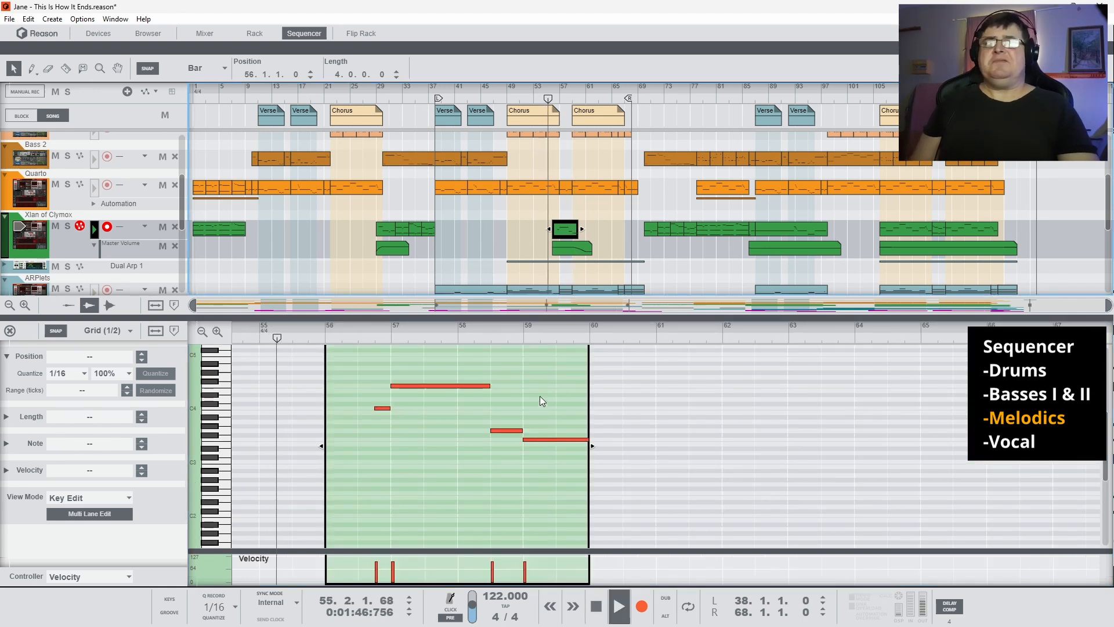
pyautogui.scroll(2, 447, 440)
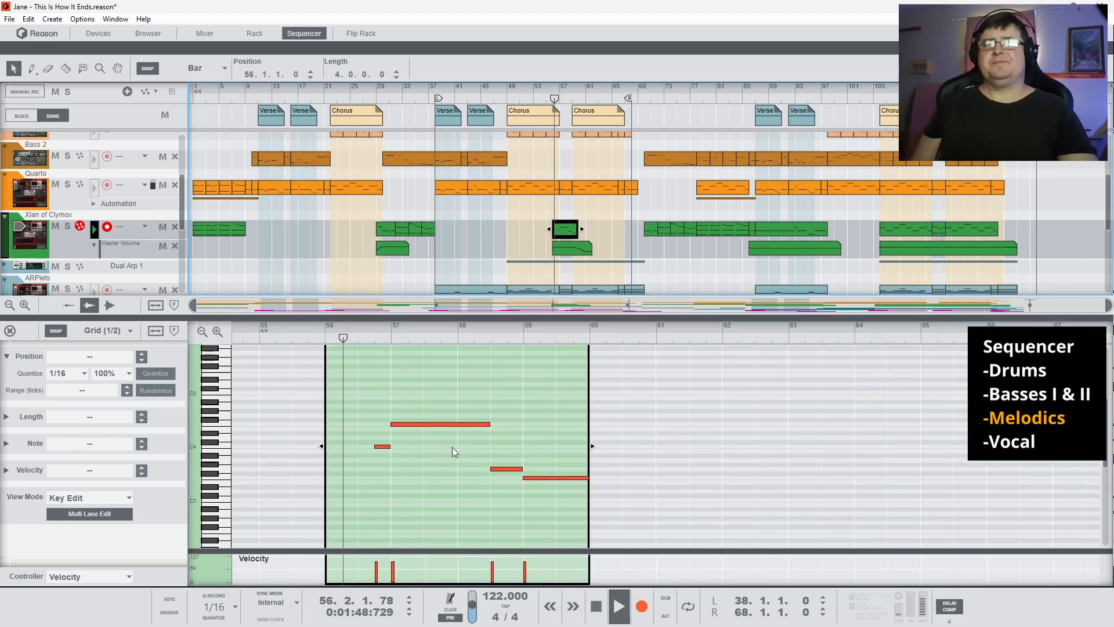
pyautogui.click(68, 227)
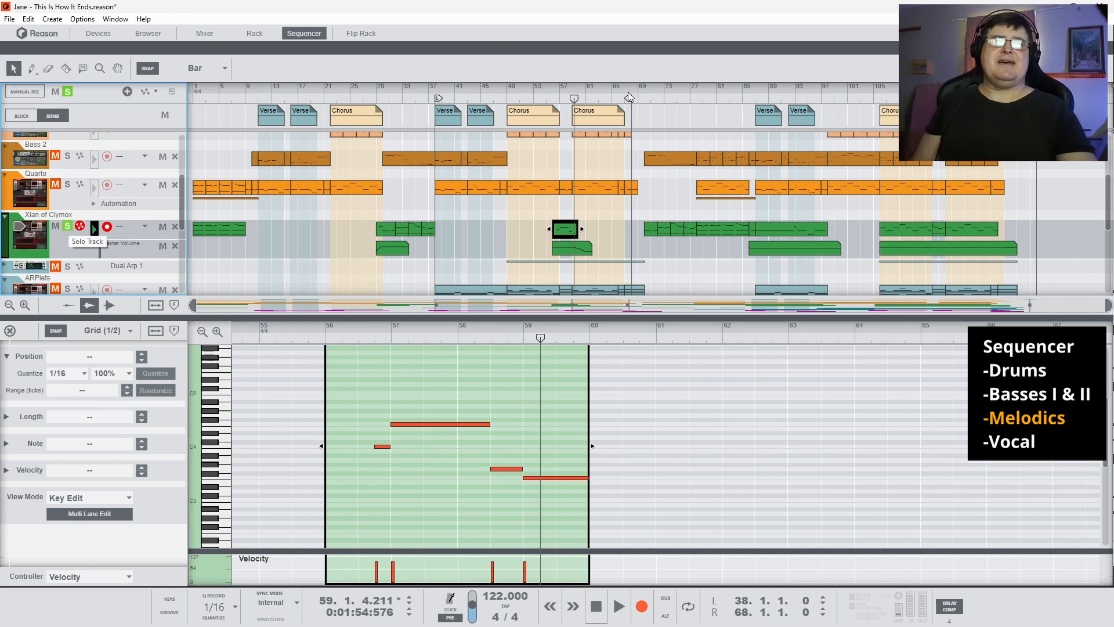
# - Compare Xlan of Clymox soloed and in the mix from bars 77 and 87, clear the solo and collapse its automation lane
pyautogui.click(691, 100)
pyautogui.press('space')
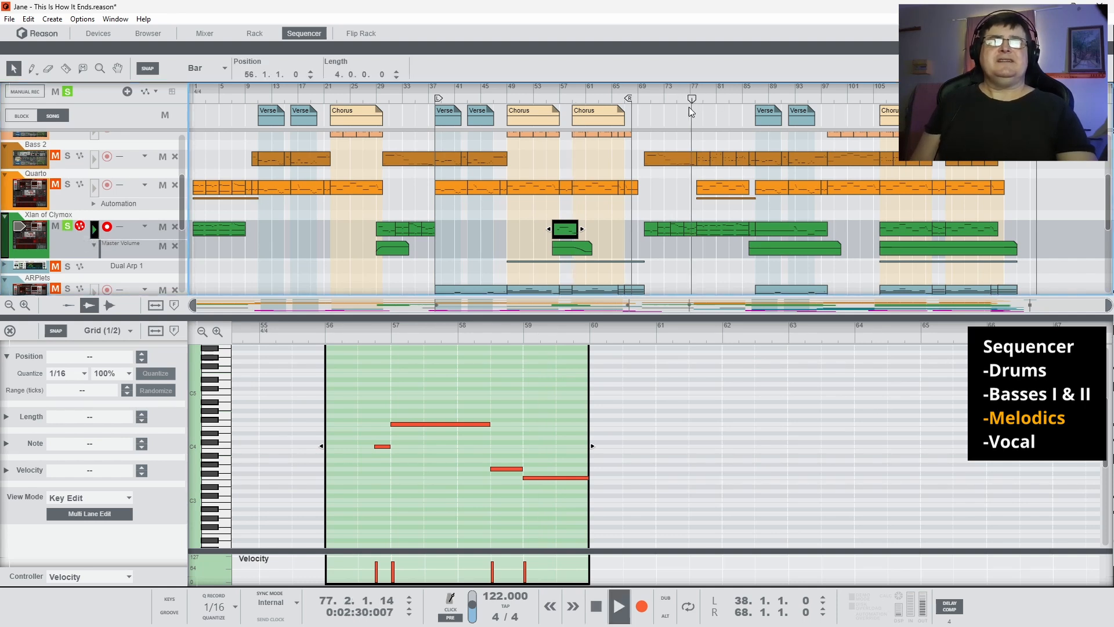
pyautogui.click(68, 226)
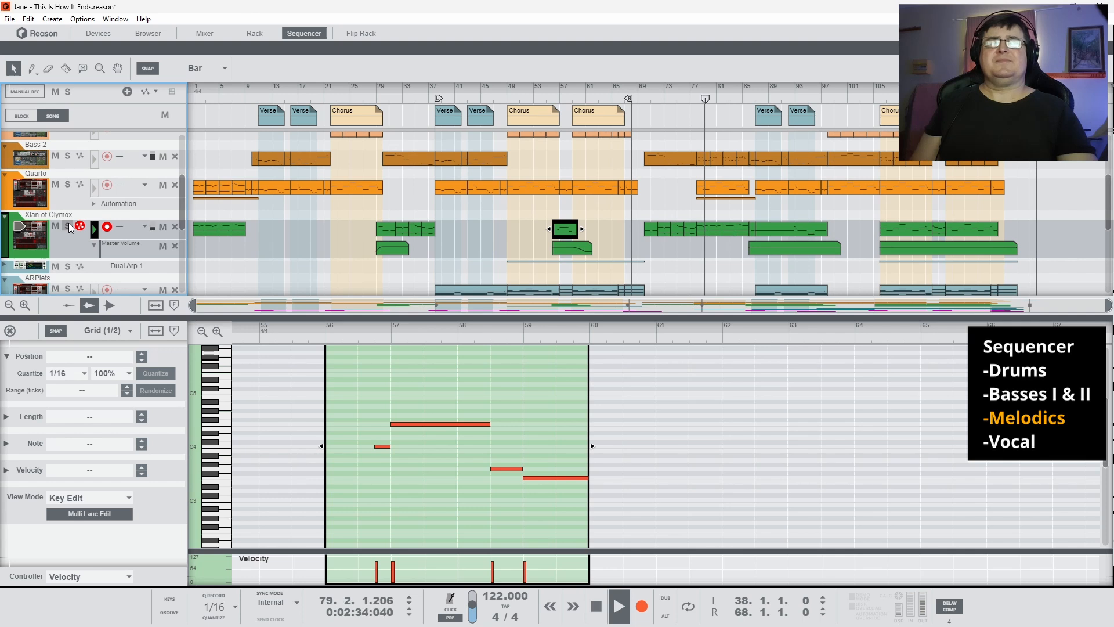
pyautogui.click(757, 99)
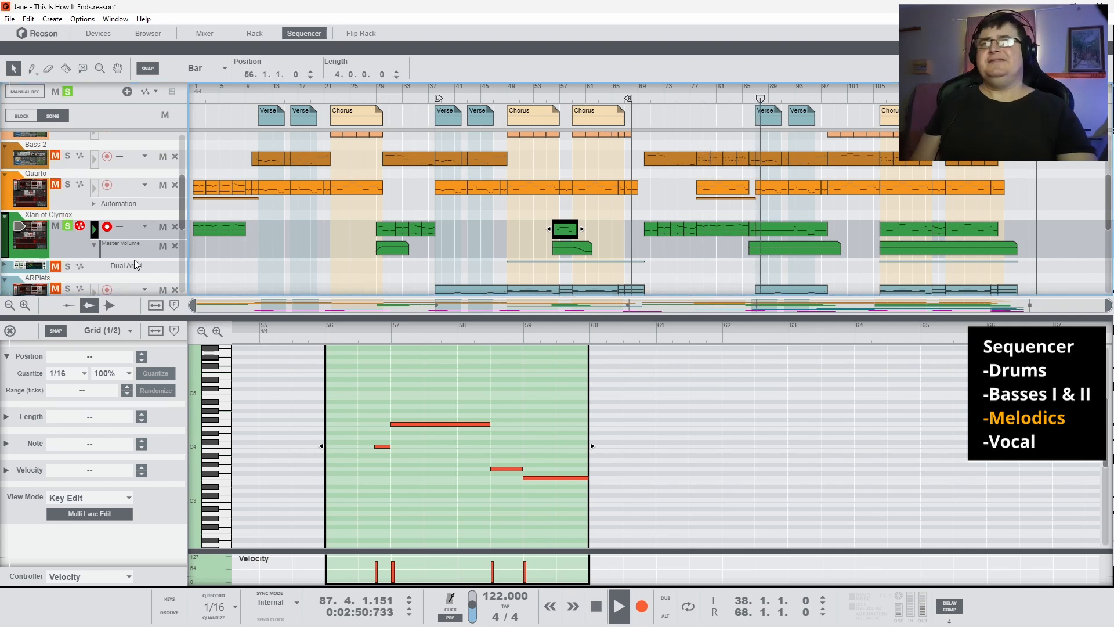
pyautogui.click(68, 226)
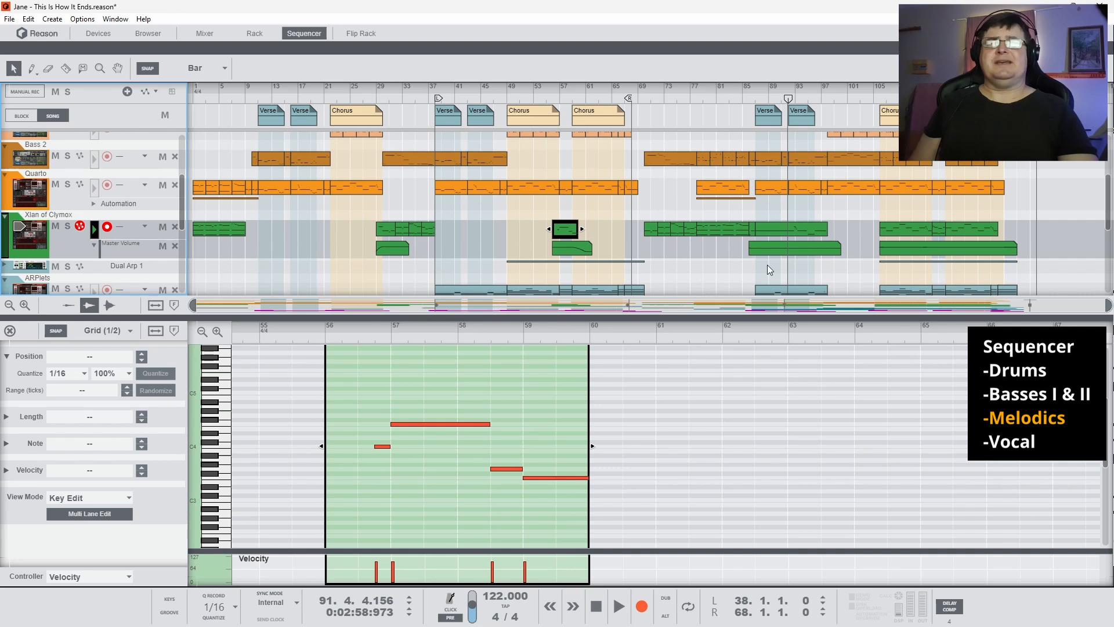
pyautogui.click(94, 246)
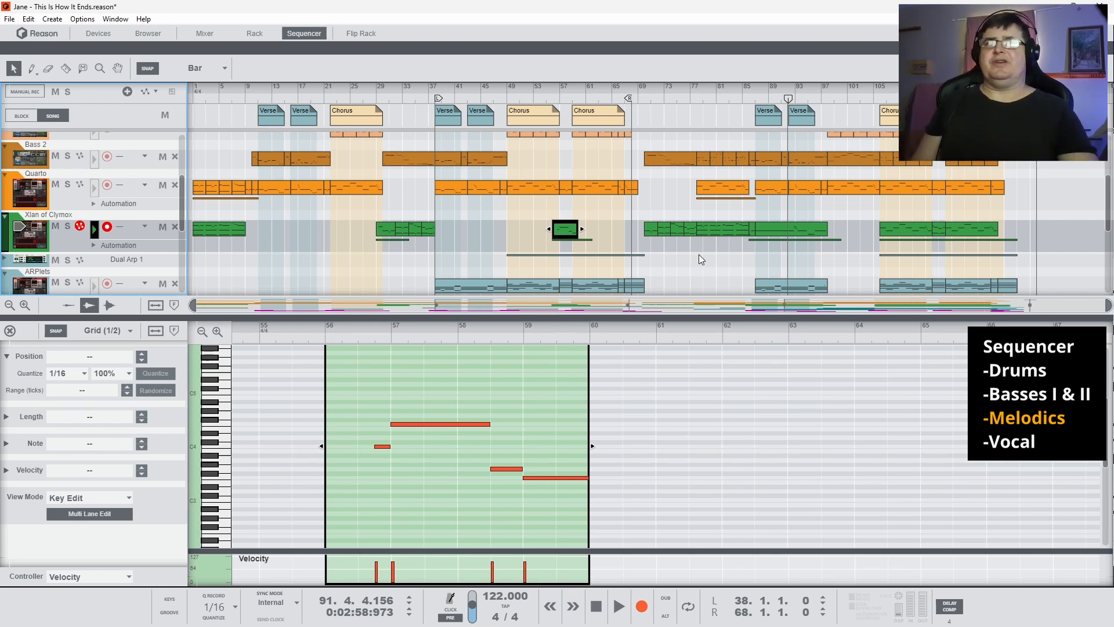
# - Play the ARPlets track soloed from bar 38, and clear its solo during playback
pyautogui.scroll(-1, 706, 260)
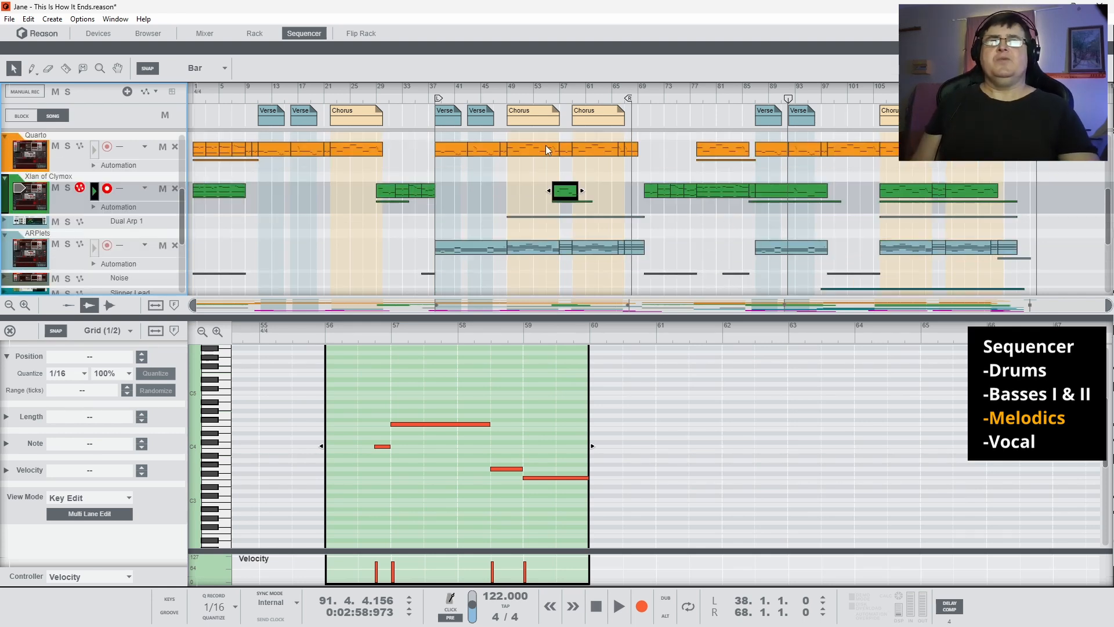
pyautogui.moveTo(502, 97); pyautogui.dragTo(435, 98)
pyautogui.click(67, 244)
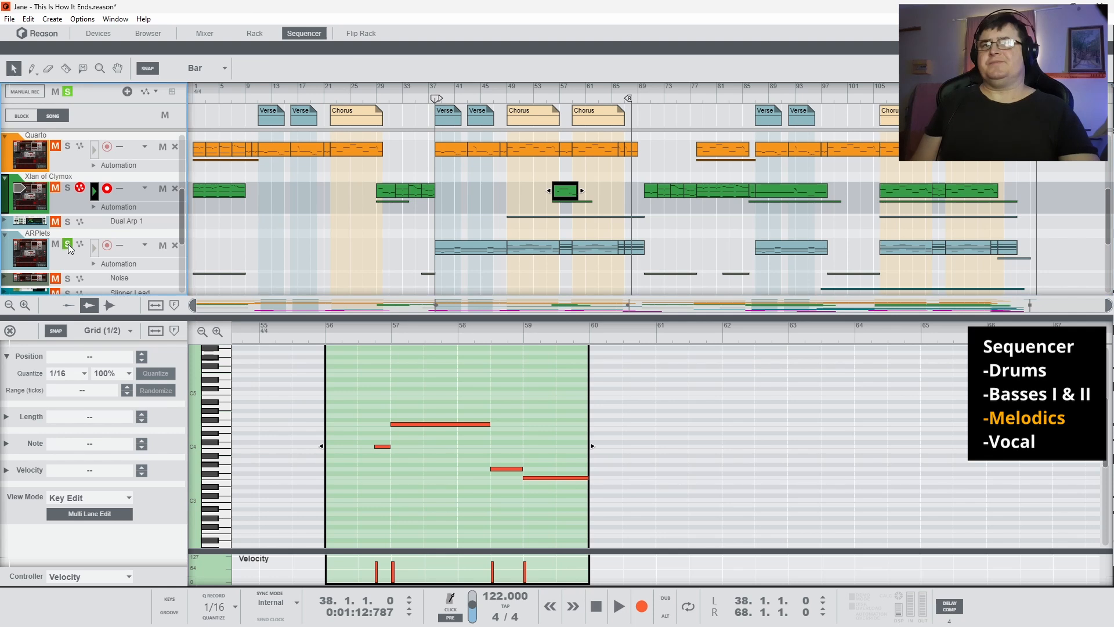
pyautogui.press('space')
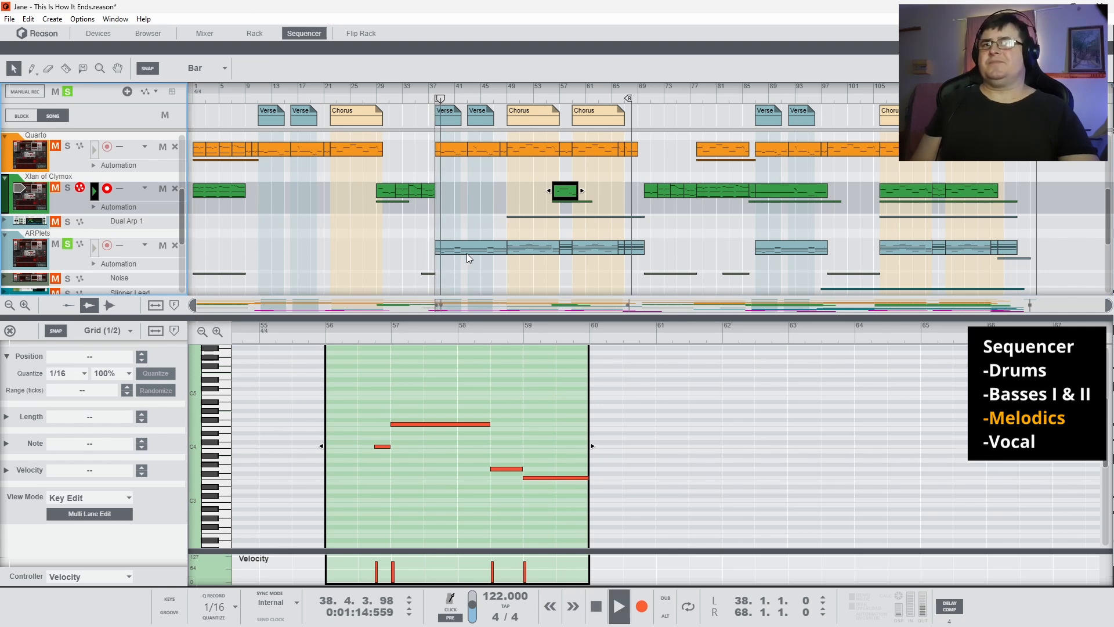
pyautogui.click(67, 245)
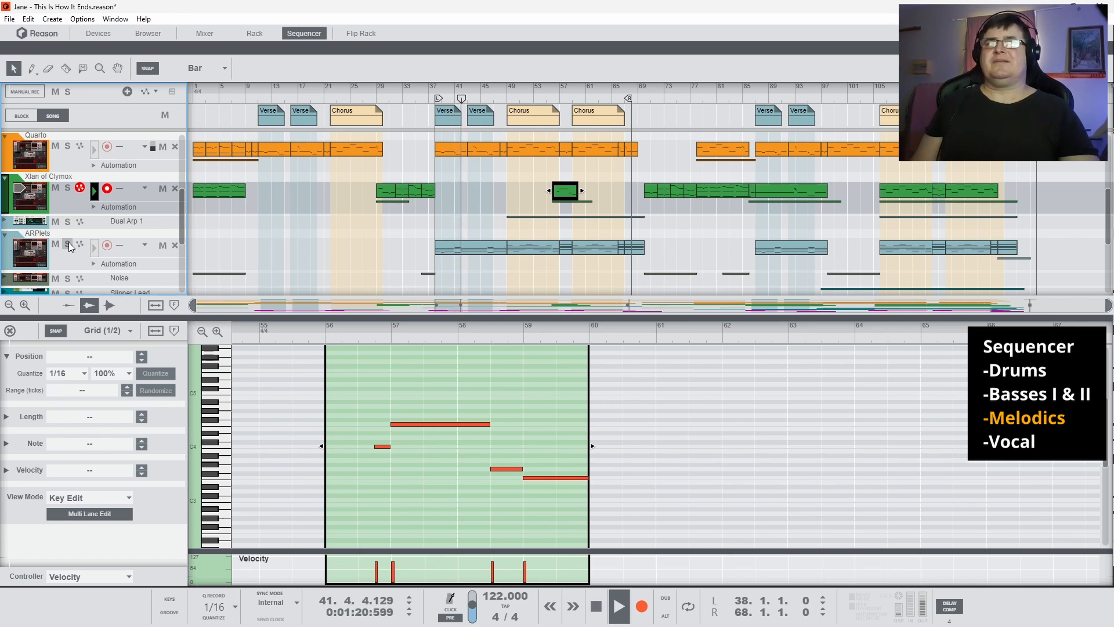
# - Play the full mix from bar 11, return to bar 38 to hear ARPlets in context, and stop
pyautogui.click(266, 102)
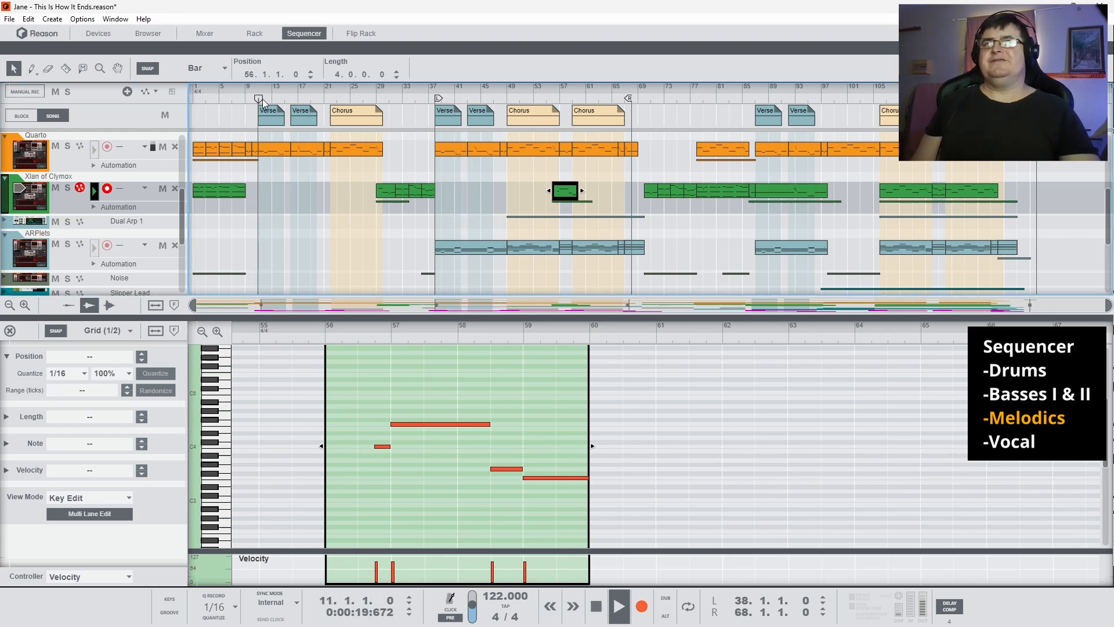
pyautogui.click(437, 100)
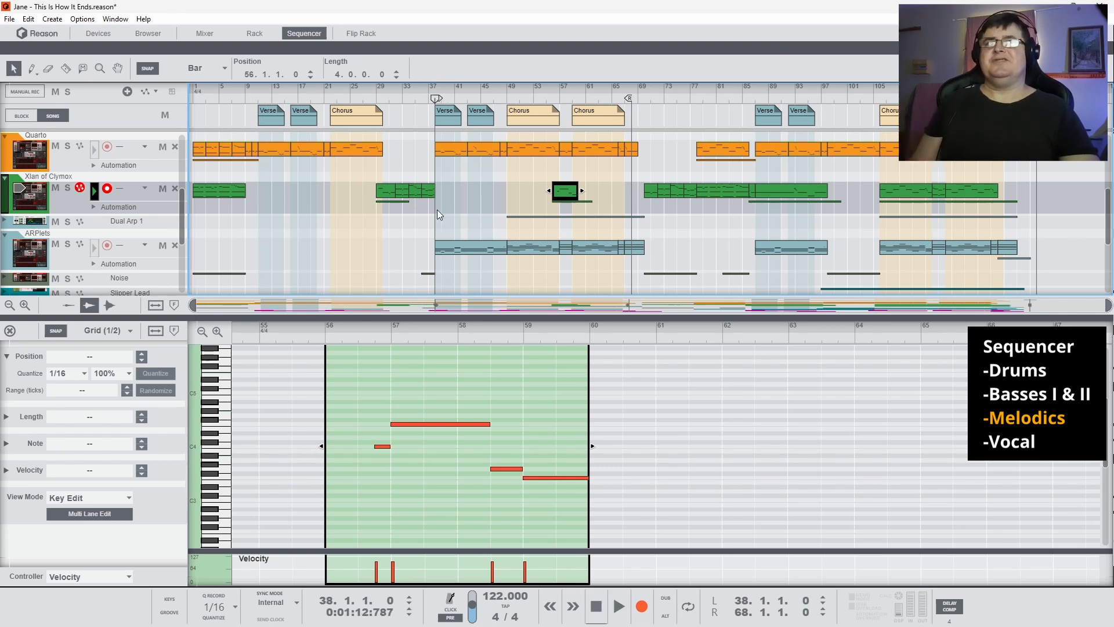
pyautogui.press('space')
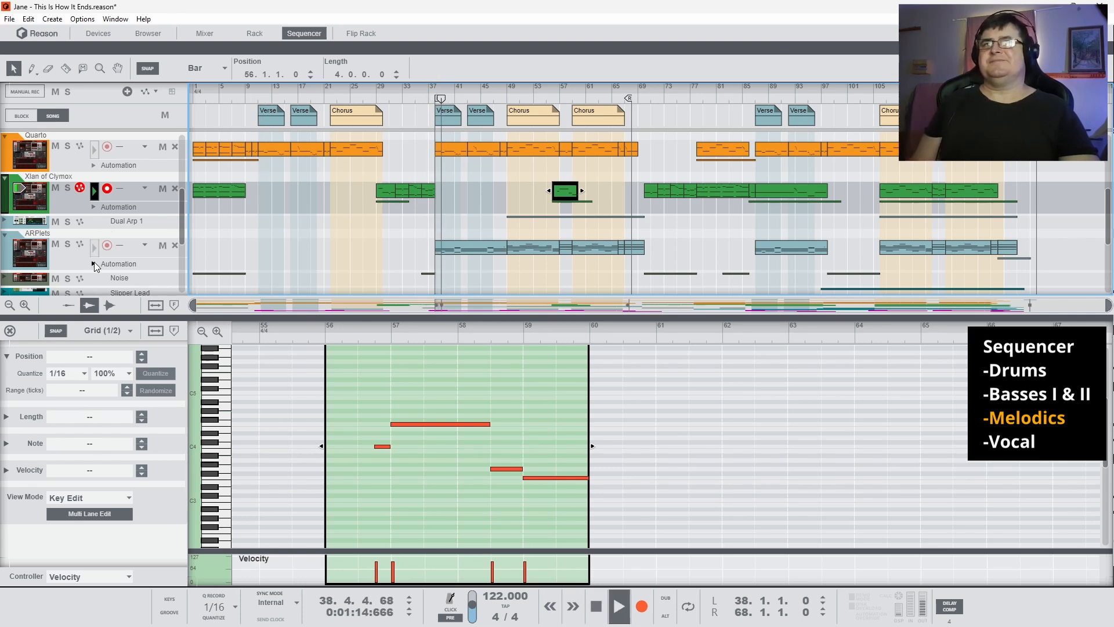
pyautogui.press('space')
# - Solo ARPlets, resume playback, and open its clip at bar 38 in the note editor
pyautogui.click(67, 244)
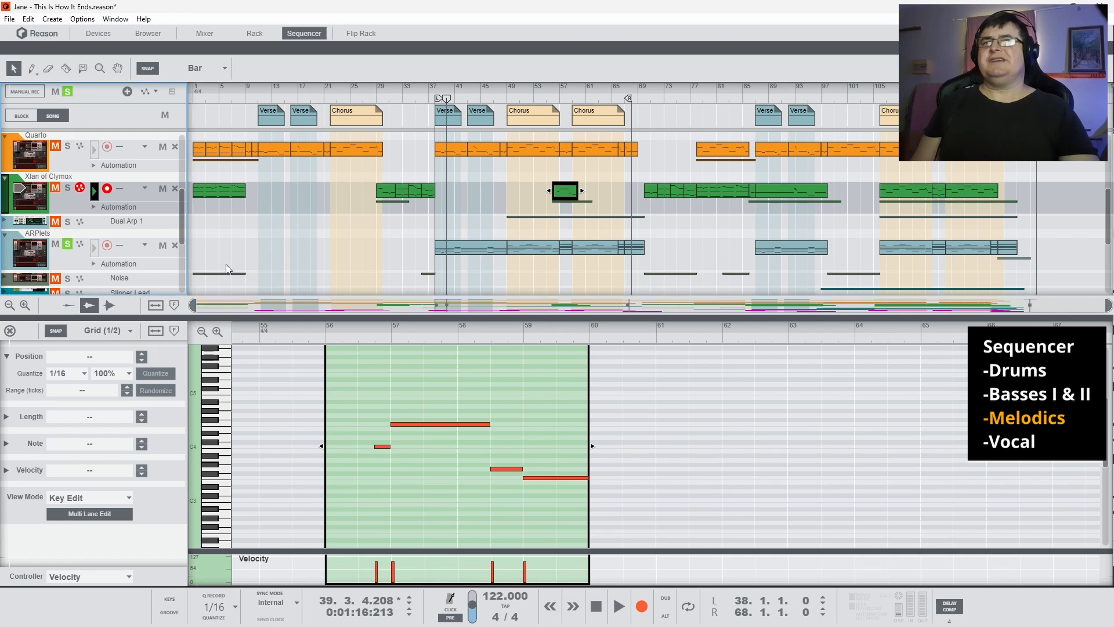
pyautogui.press('space')
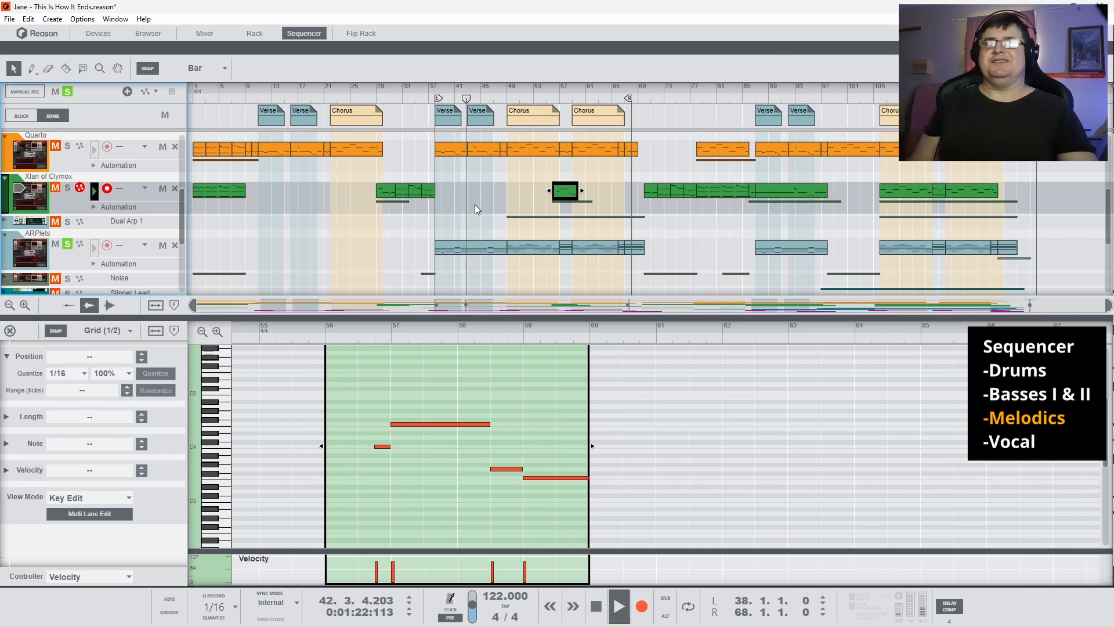
pyautogui.click(477, 247)
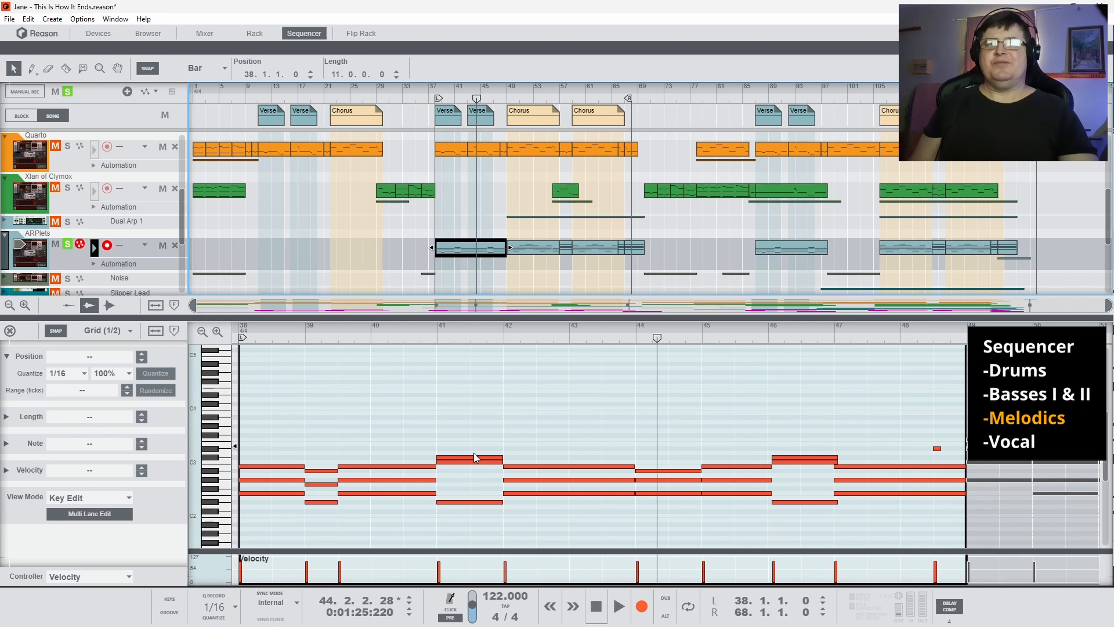
# - Compare ARPlets soloed and in the full mix around bar 49 with the Dual Arp 1 rate lane expanded, and stop playback
pyautogui.click(436, 339)
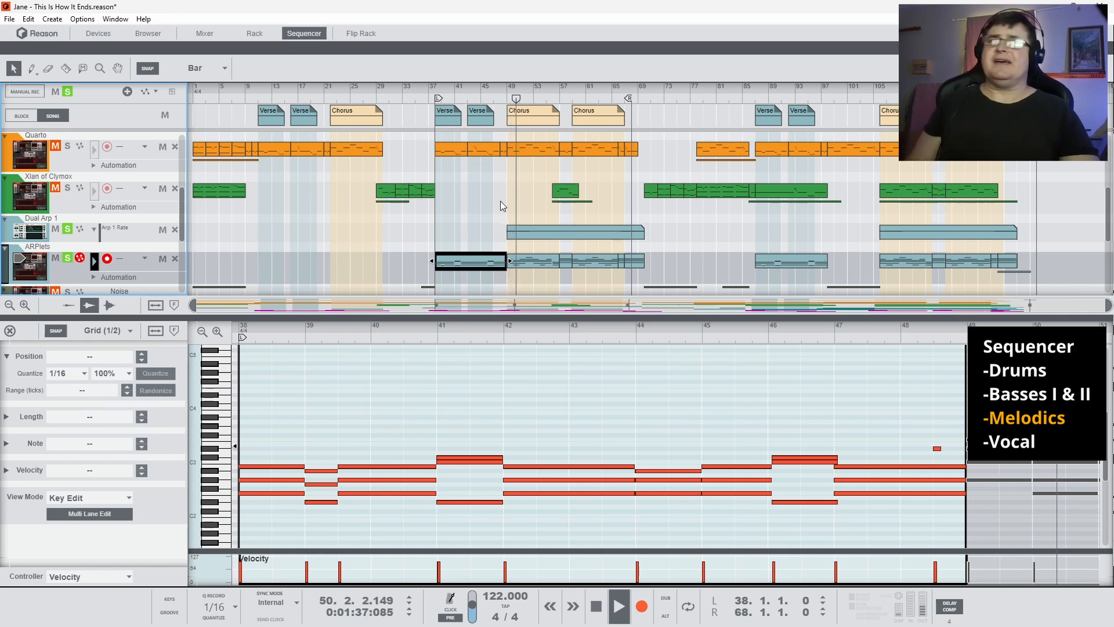
pyautogui.click(499, 98)
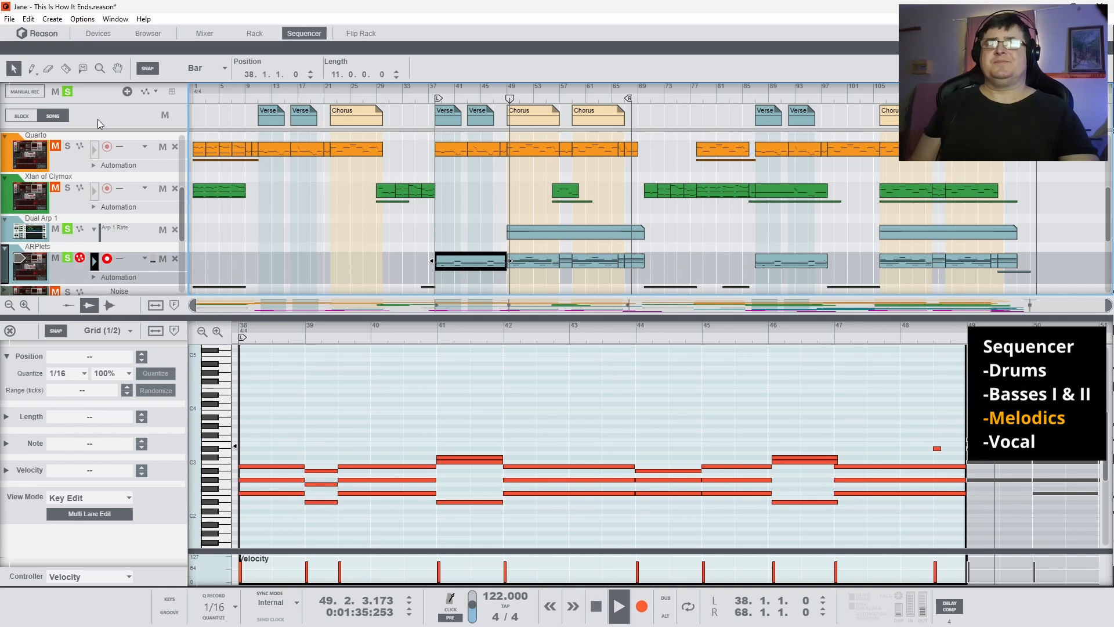
pyautogui.click(67, 91)
pyautogui.click(495, 99)
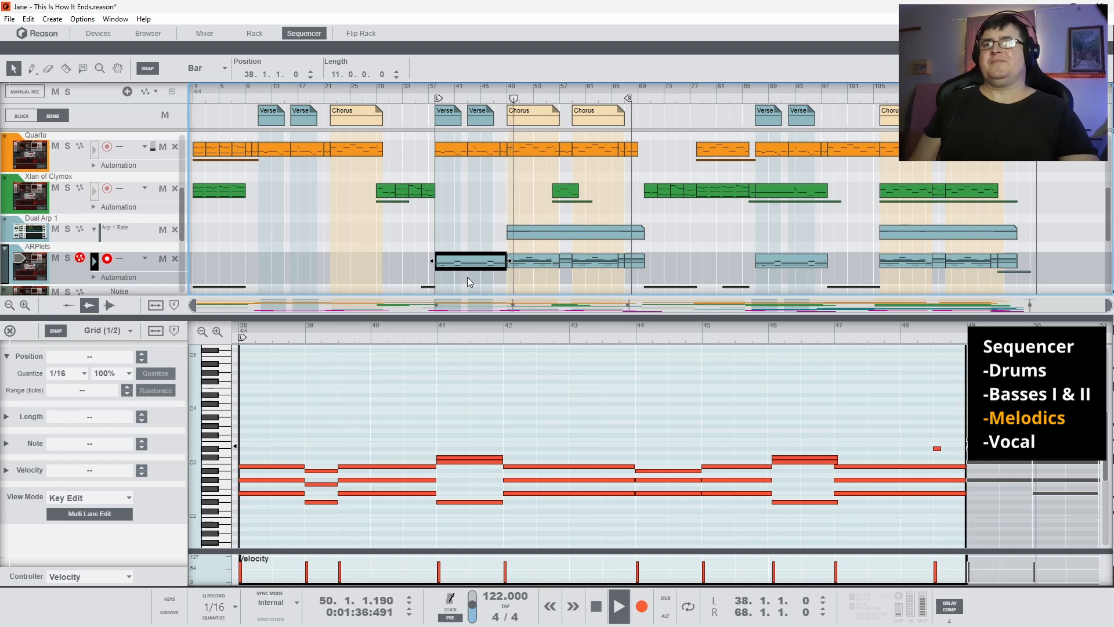
pyautogui.press('space')
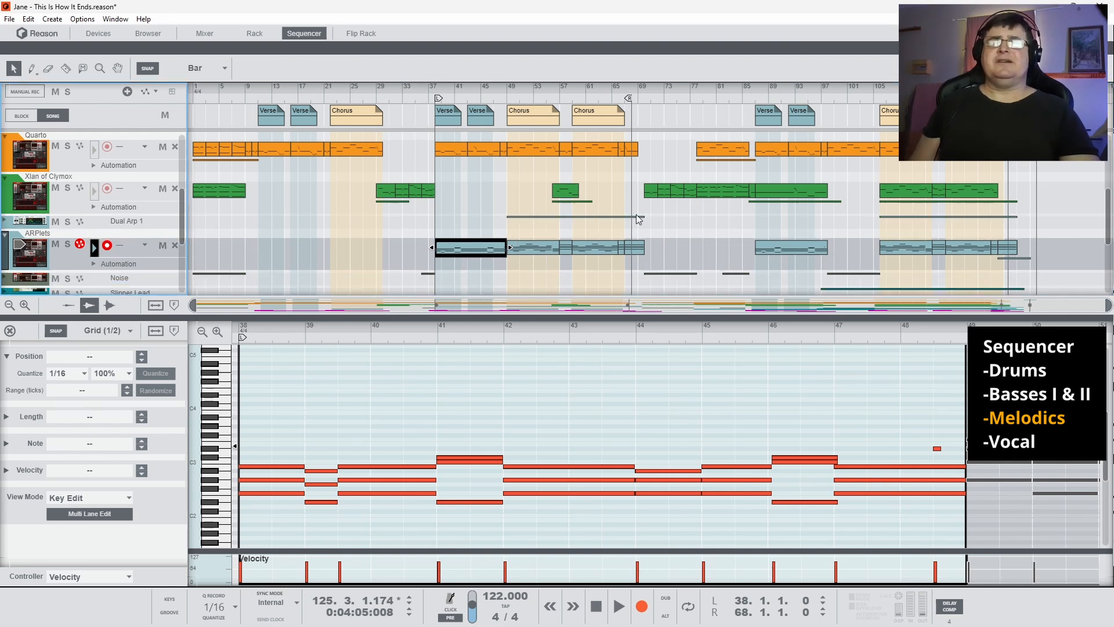
# - Expand the Noise track, play from bar 37, view its clip at bar 36 in the note editor, and collapse the track
pyautogui.scroll(-3, 638, 219)
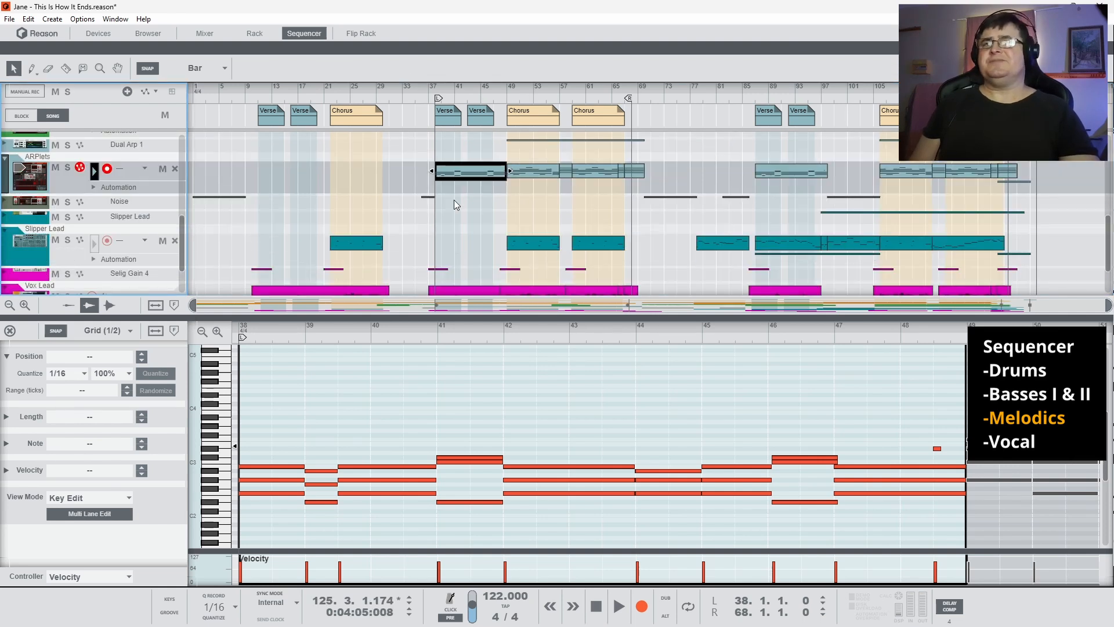
pyautogui.click(5, 201)
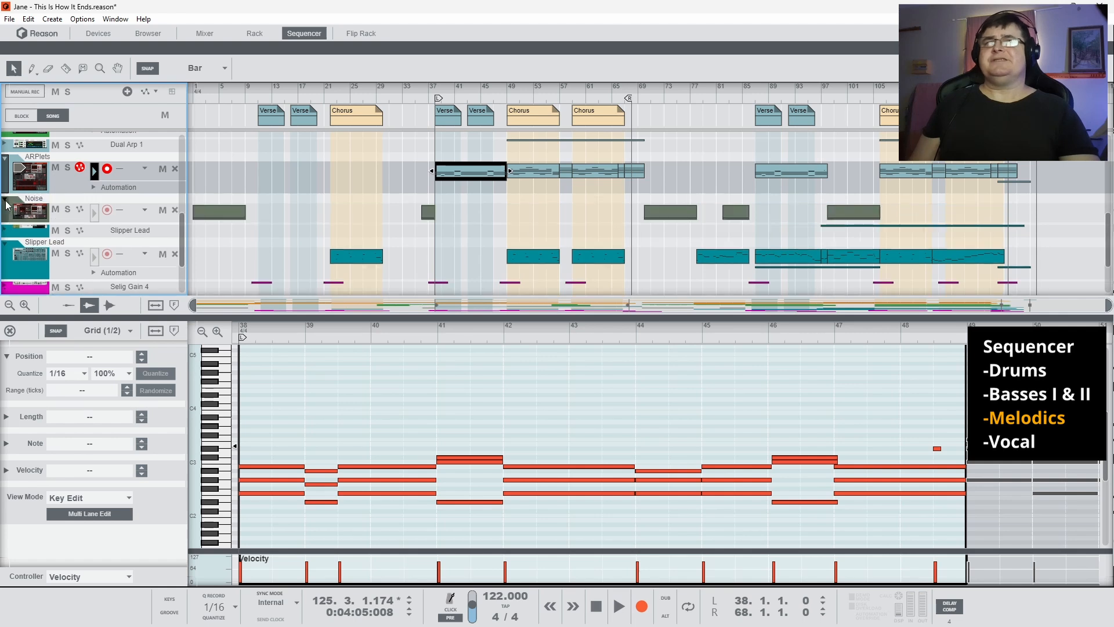
pyautogui.click(429, 96)
pyautogui.press('space')
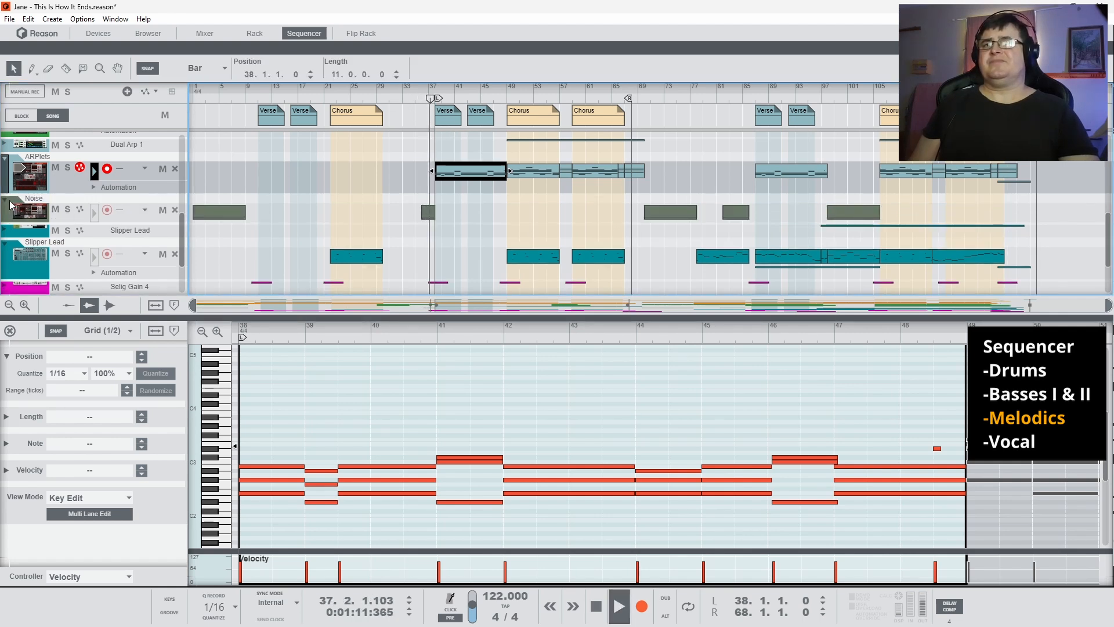
pyautogui.click(428, 213)
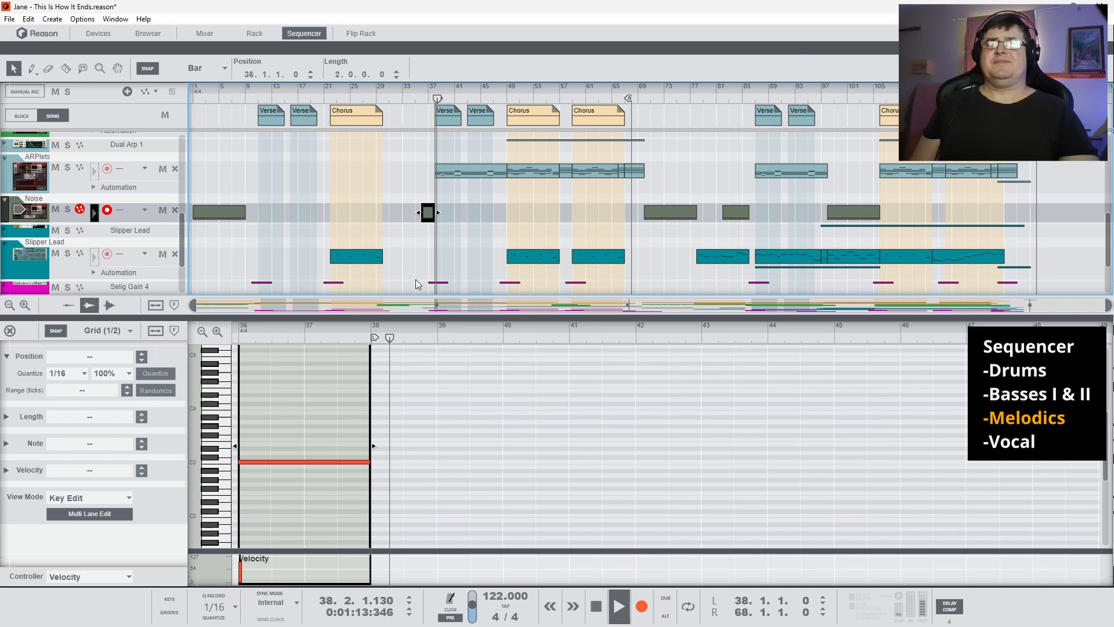
pyautogui.click(6, 200)
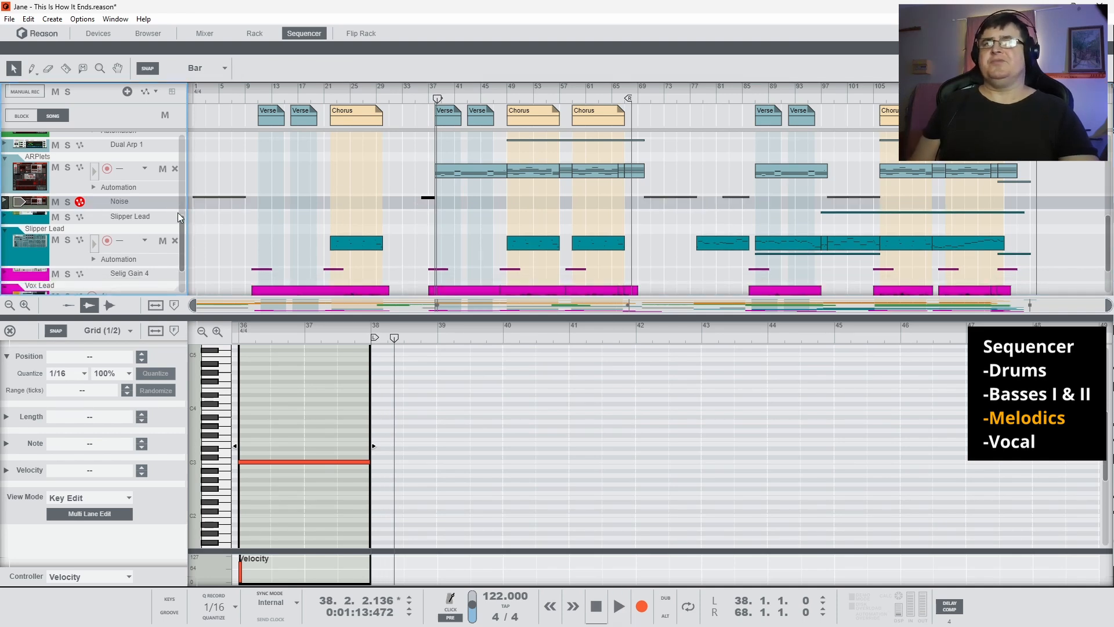
# - Open the Slipper Lead clip at bar 22, play from there, and compare the track soloed and in the mix
pyautogui.moveTo(343, 93); pyautogui.dragTo(338, 103)
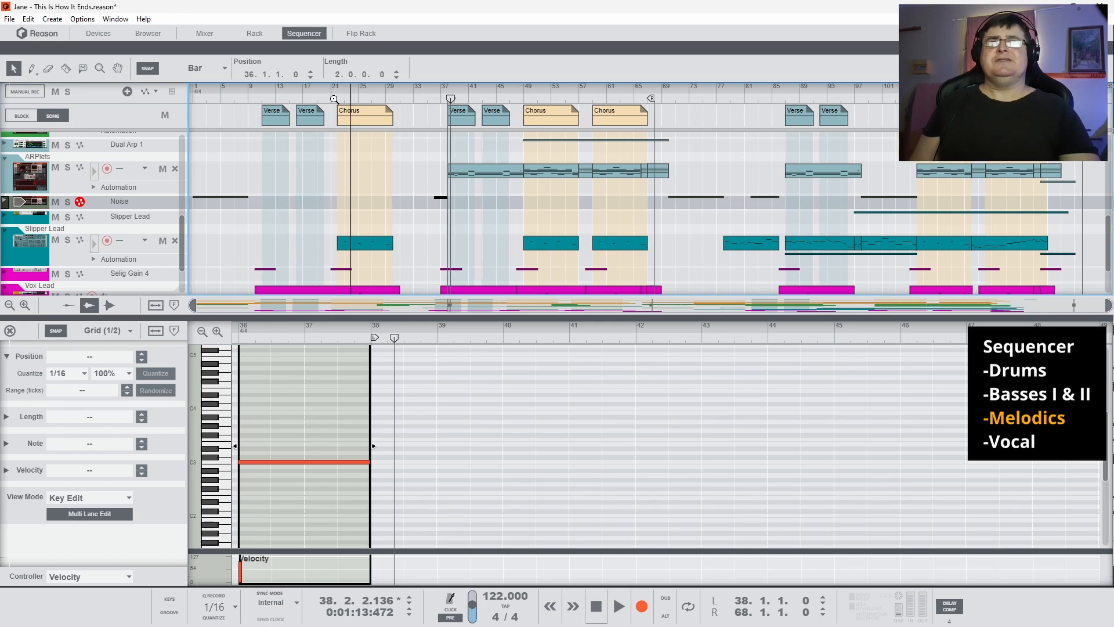
pyautogui.doubleClick(348, 242)
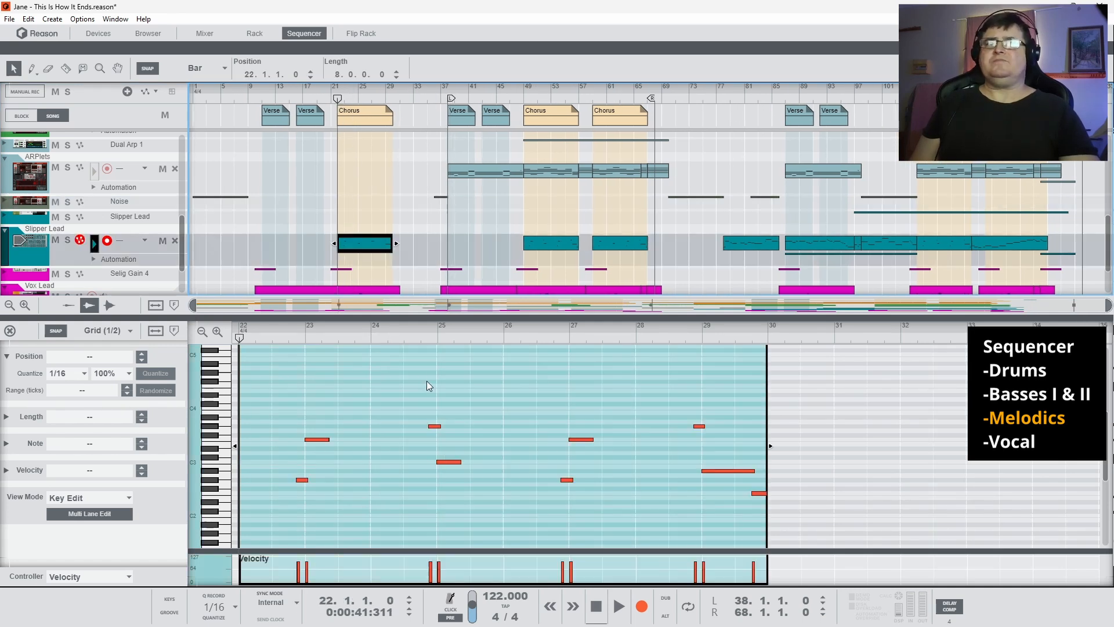
pyautogui.press('space')
pyautogui.click(68, 240)
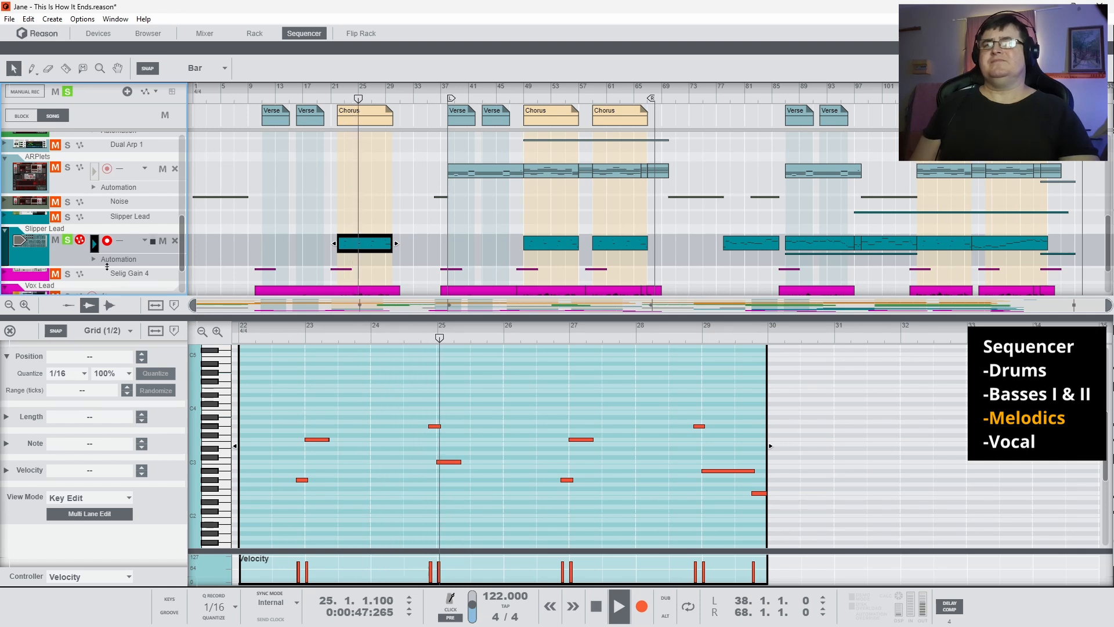
pyautogui.click(68, 240)
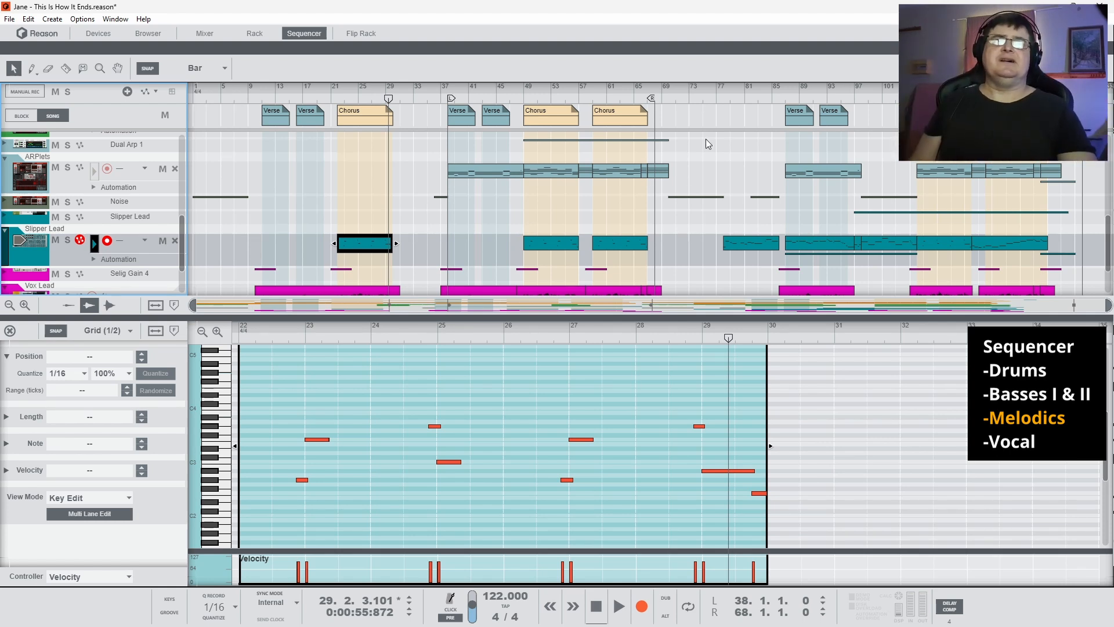
# - Open the Slipper Lead clip at bar 78, play it in the mix and soloed while viewing its notes, and stop
pyautogui.click(723, 100)
pyautogui.click(739, 236)
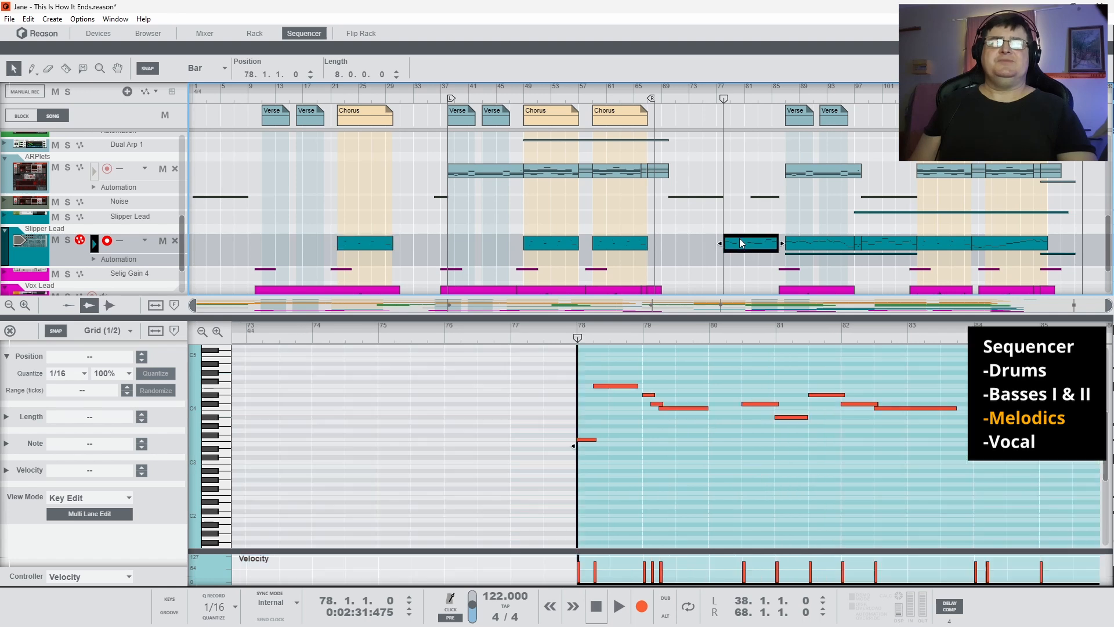
pyautogui.press('space')
pyautogui.moveTo(719, 330); pyautogui.dragTo(435, 334)
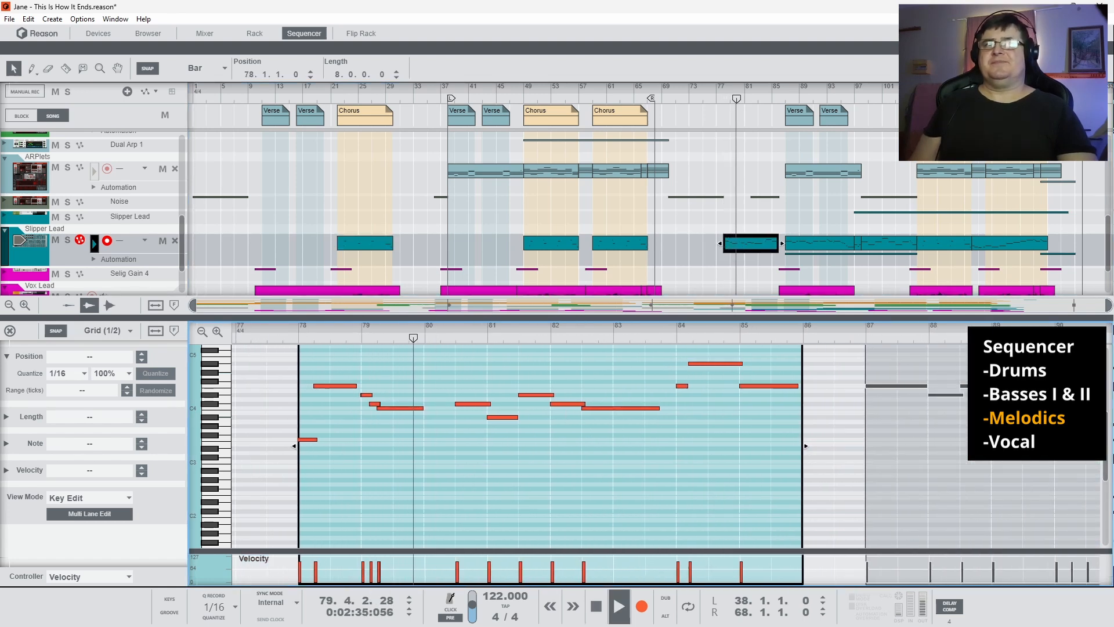
pyautogui.click(67, 240)
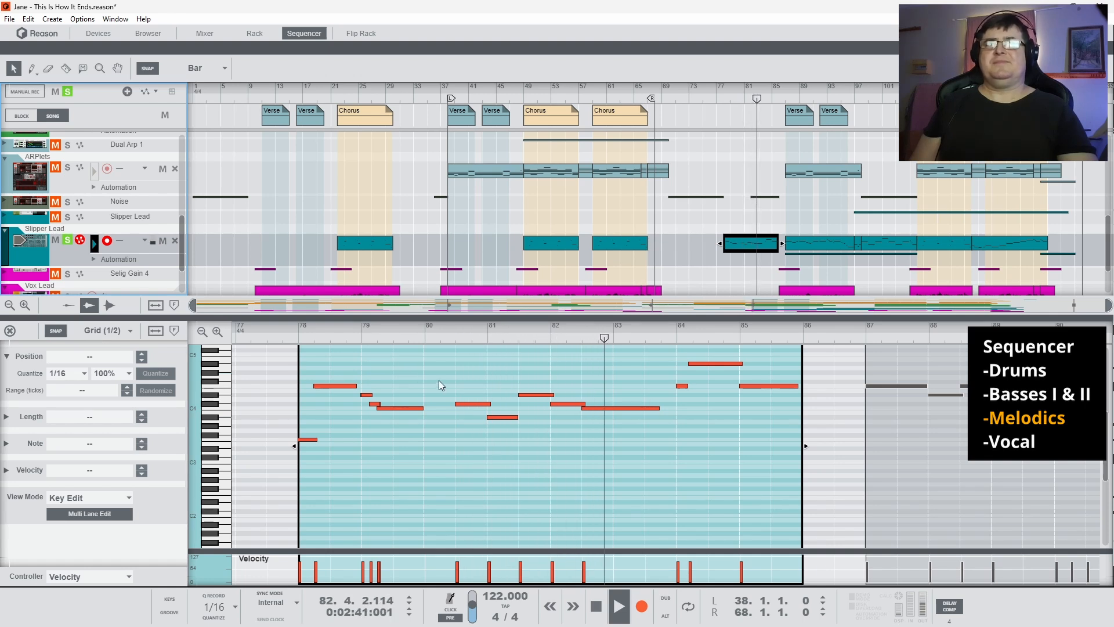
pyautogui.press('space')
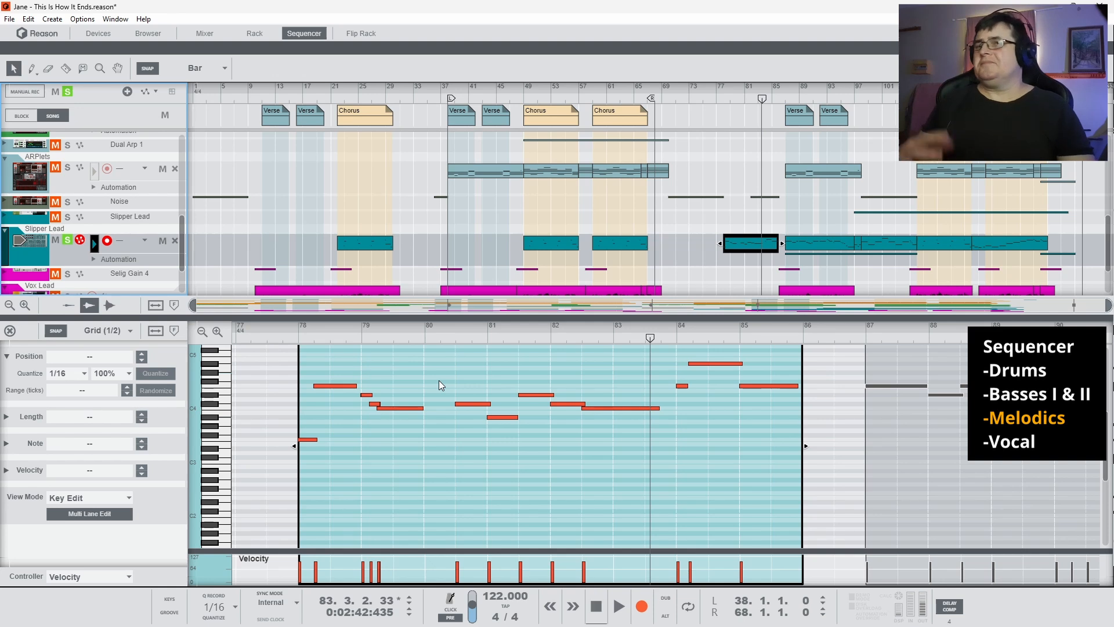
# - Return the playhead to bar 78, inspect the Slipper Lead clip at bar 22 in the note editor, and clear the solo
pyautogui.scroll(-2, 744, 131)
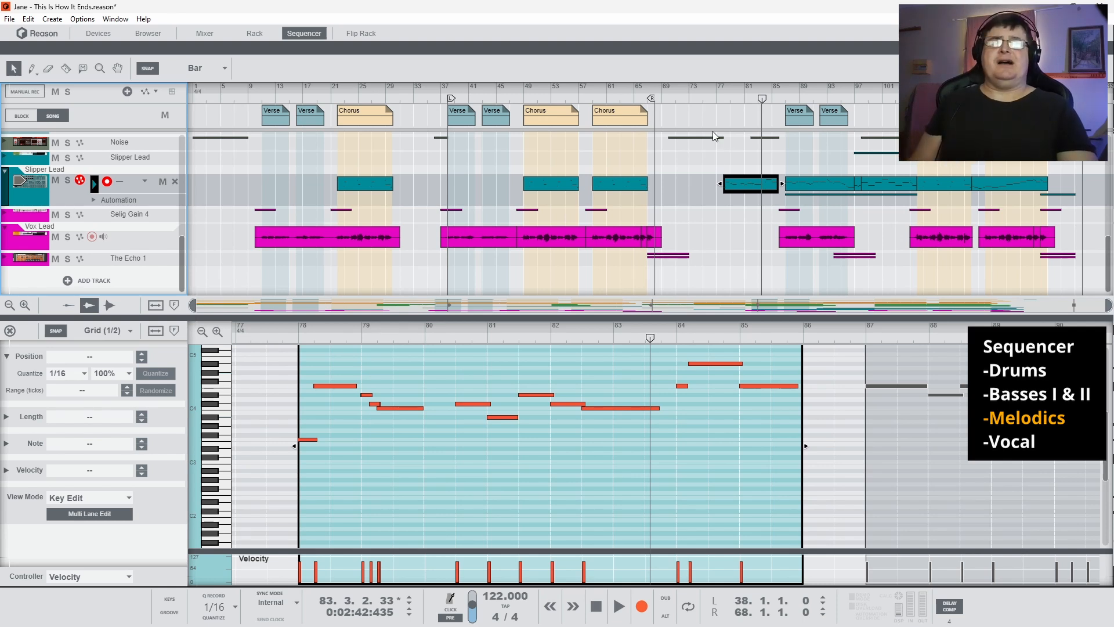
pyautogui.click(724, 99)
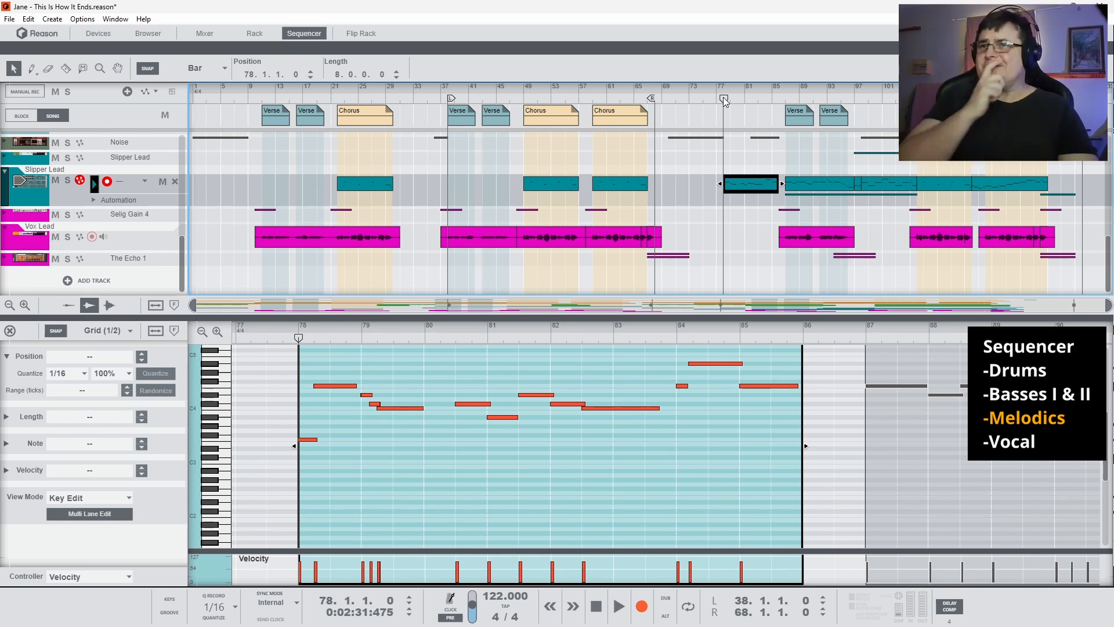
pyautogui.click(385, 185)
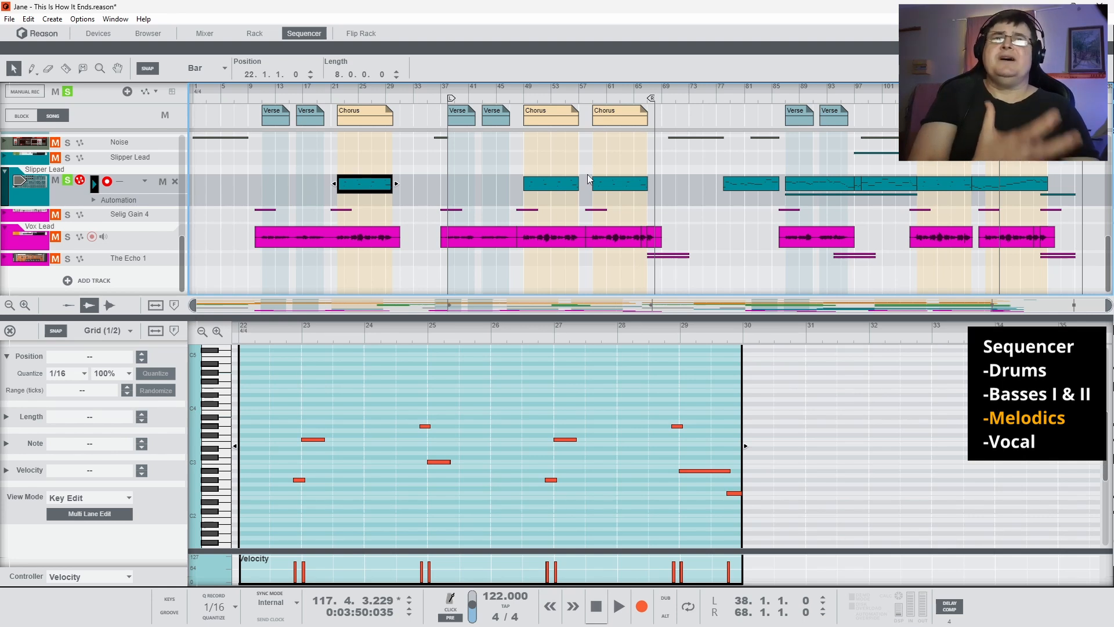
pyautogui.click(68, 180)
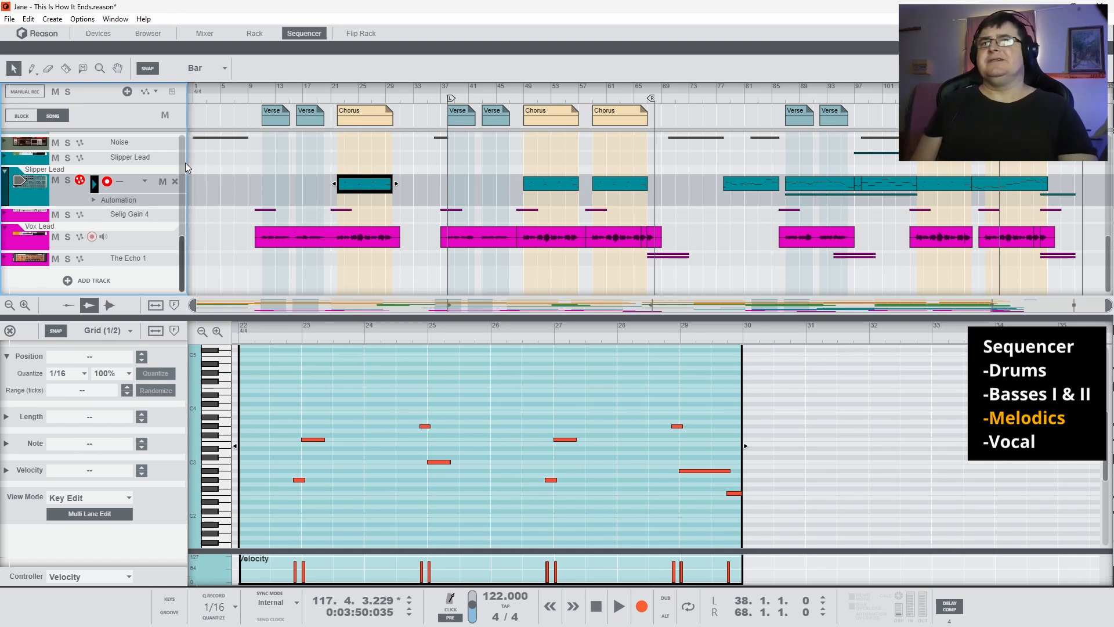
# - Expand the Slipper Lead pan automation lane and play the song from bar 103 with Slipper Lead soloed
pyautogui.click(3, 160)
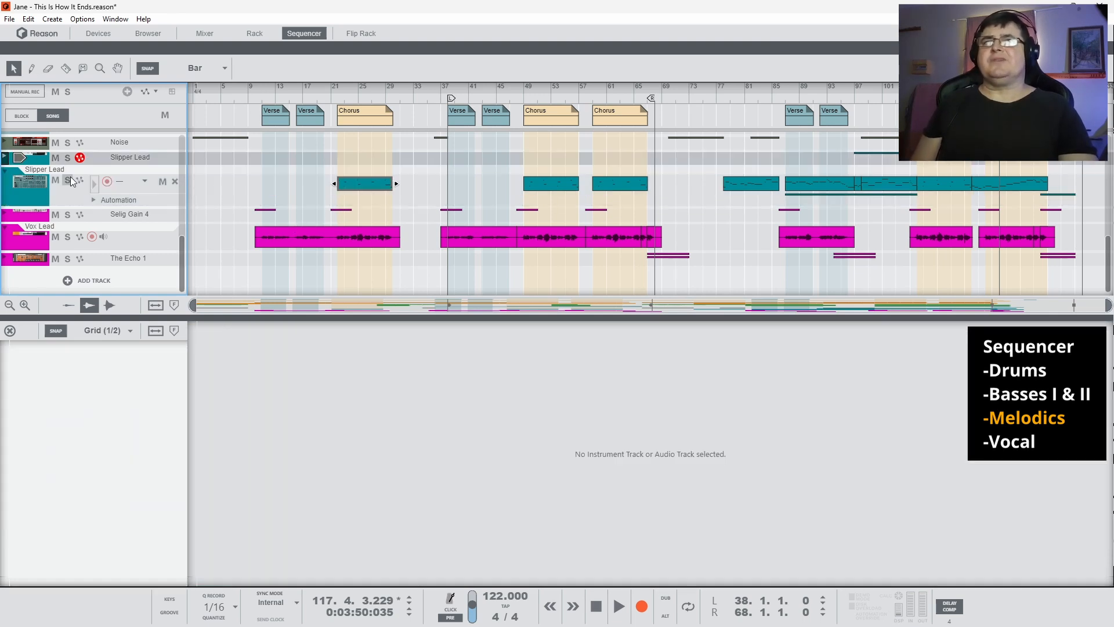
pyautogui.click(5, 158)
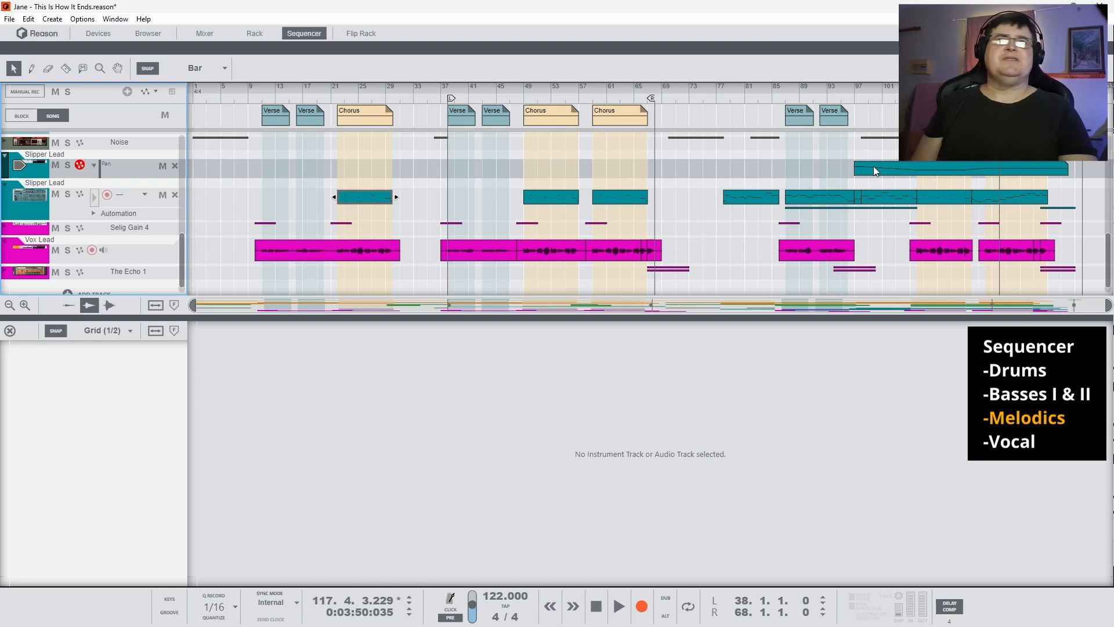
pyautogui.click(365, 196)
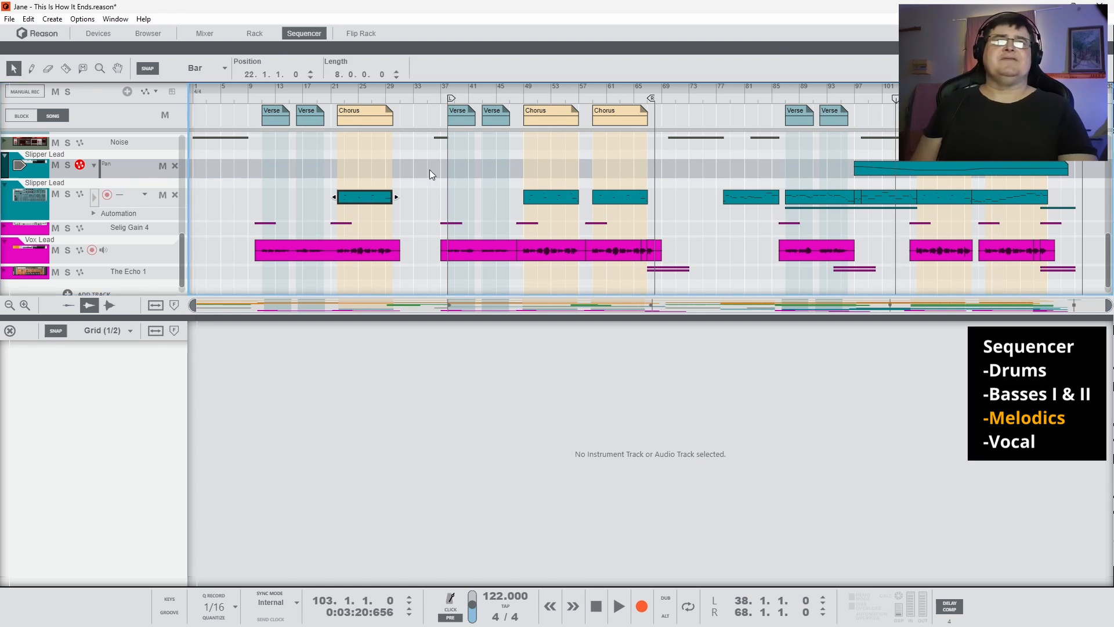
pyautogui.press('space')
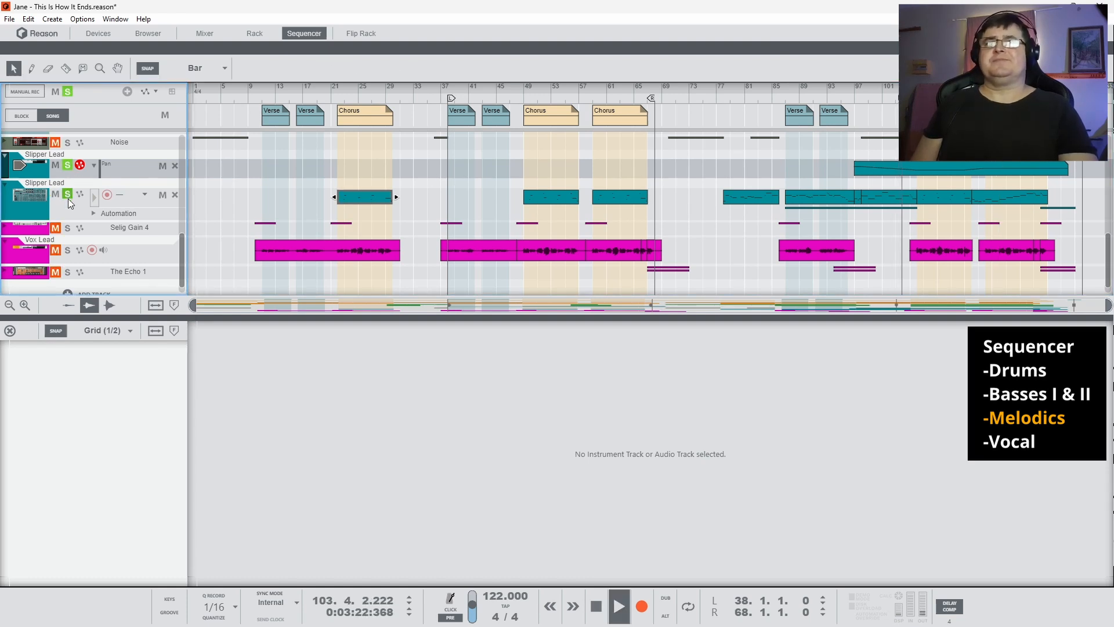
# - Stop playback, clear the solos on both Slipper Lead tracks, and collapse the Slipper Lead pan automation lane
pyautogui.click(68, 195)
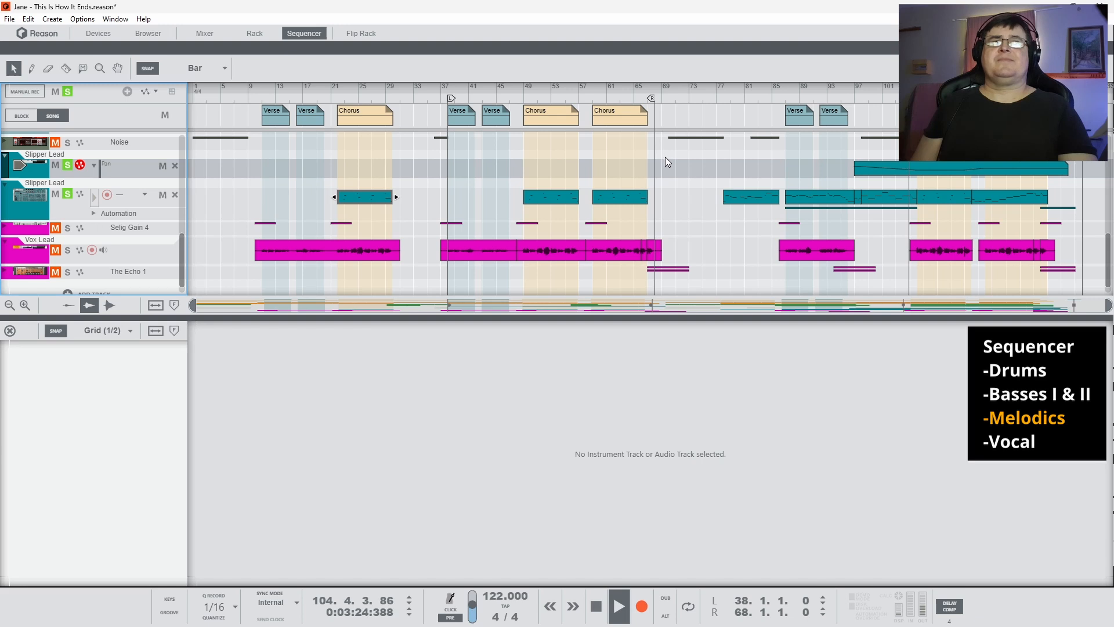
pyautogui.press('space')
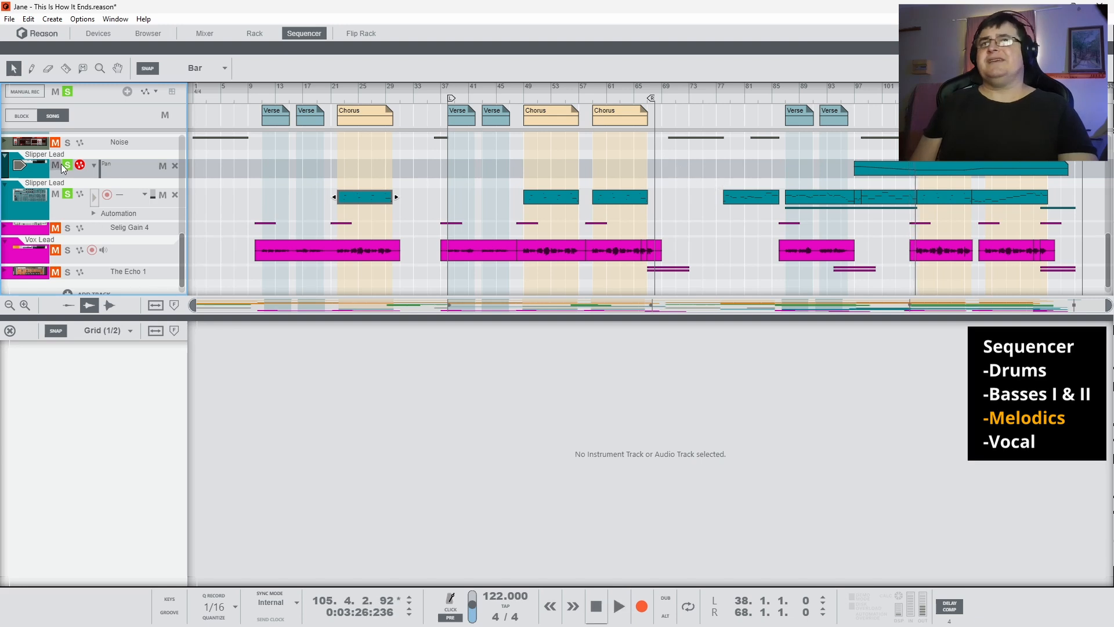
pyautogui.click(67, 166)
pyautogui.click(67, 195)
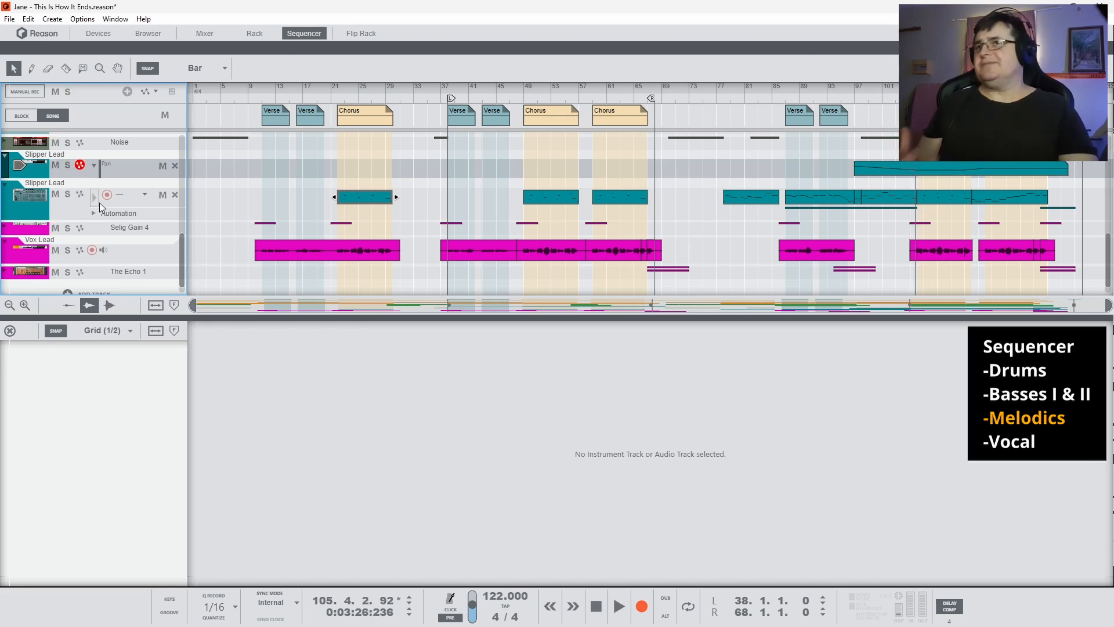
pyautogui.click(5, 159)
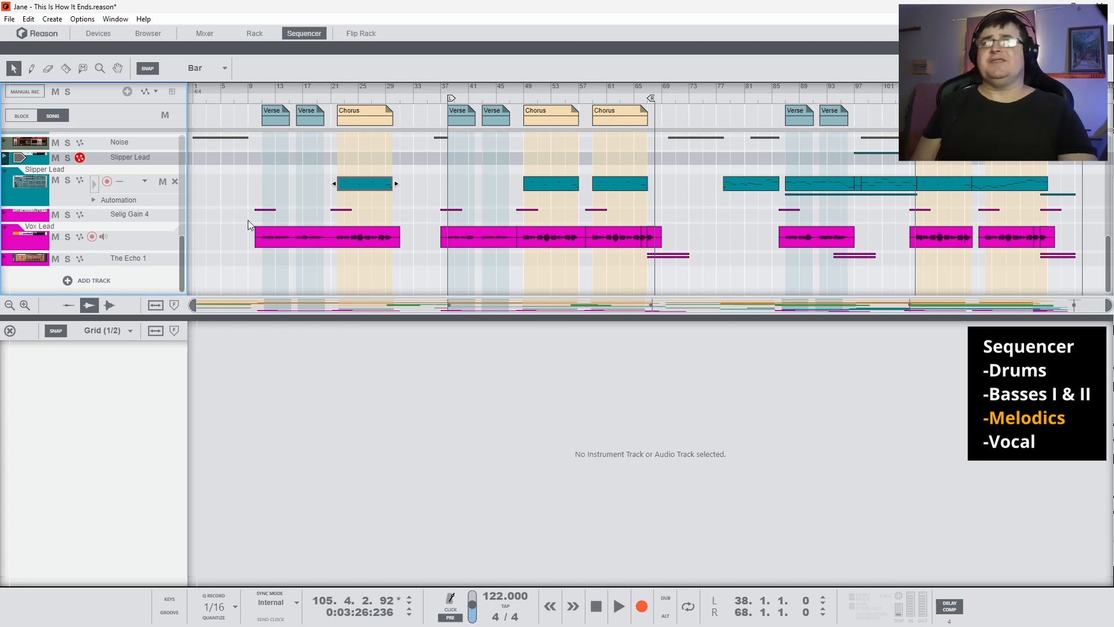
# - Open the Vox Lead clip at bar 10, solo the track, and play the first verse from bar 11
pyautogui.click(355, 236)
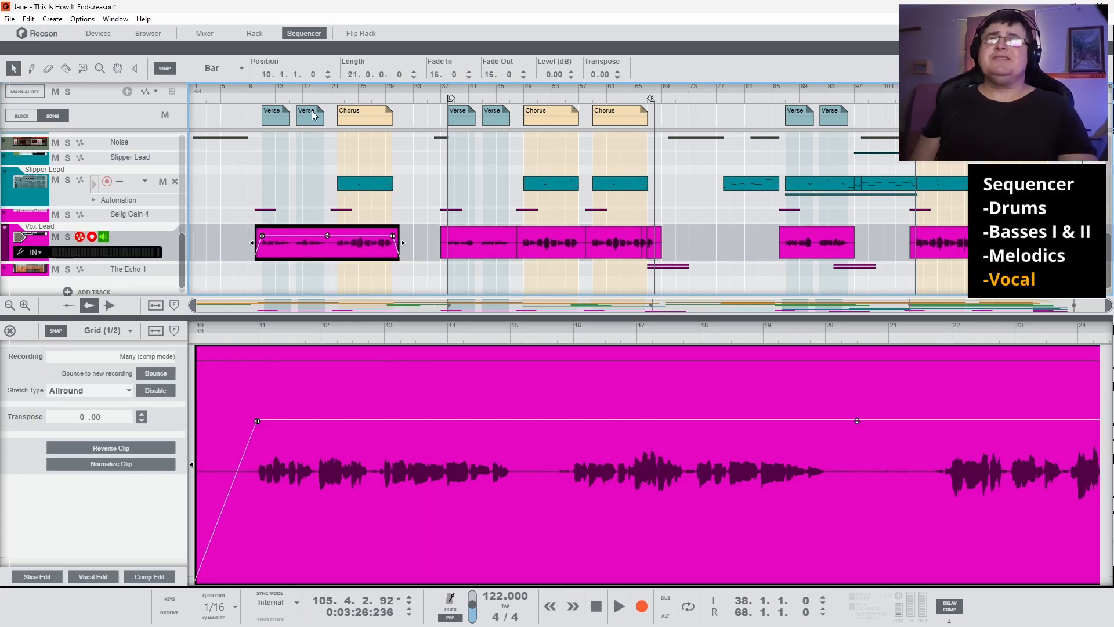
pyautogui.click(262, 92)
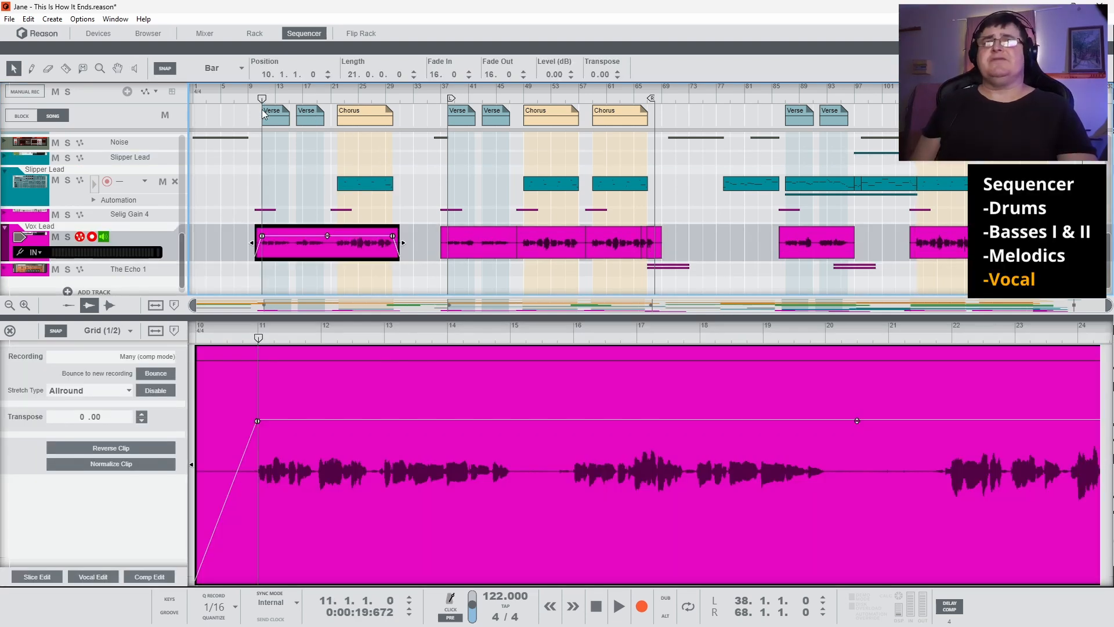
pyautogui.click(68, 238)
pyautogui.press('space')
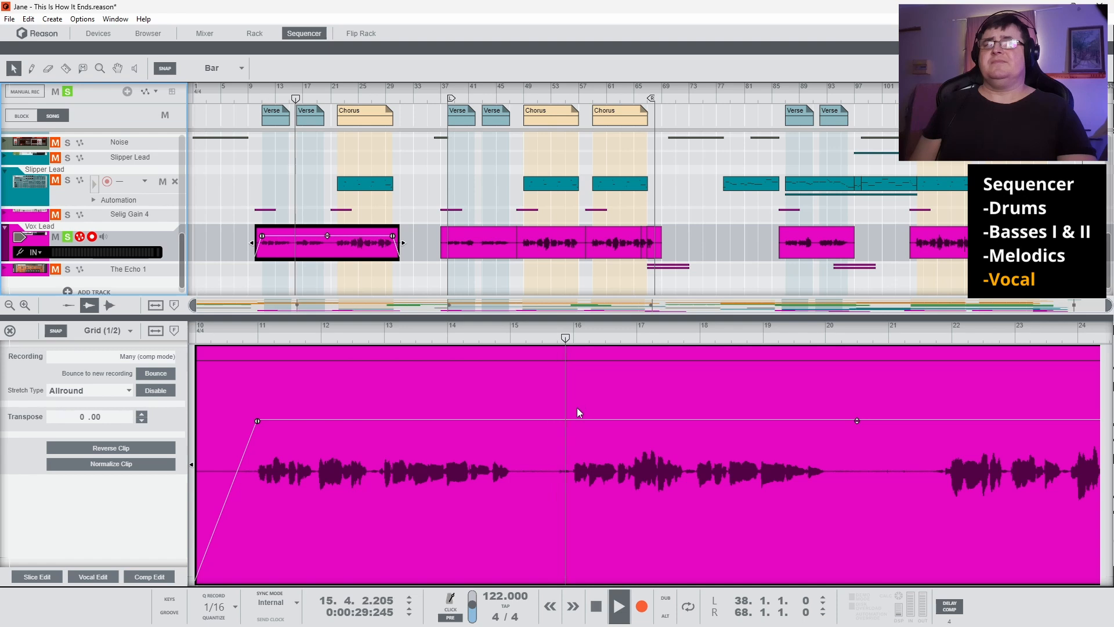
pyautogui.press('space')
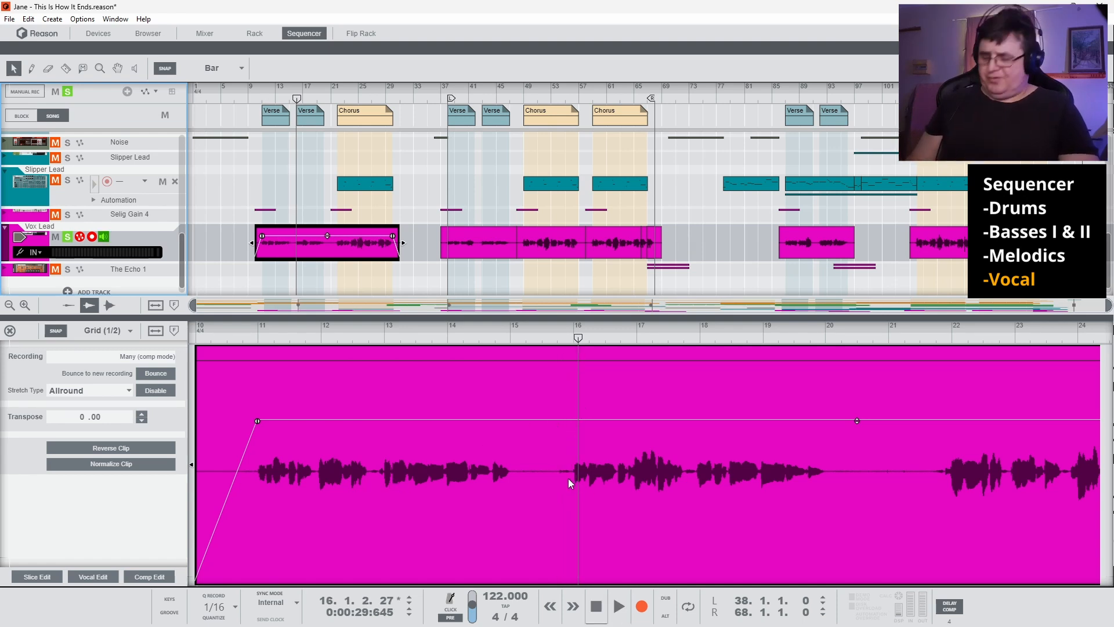
# - Using a 1/32 snap, split off the silent gap between bars 15 and 16 of the Vox Lead clip and lower its level to -inf
pyautogui.press('r')
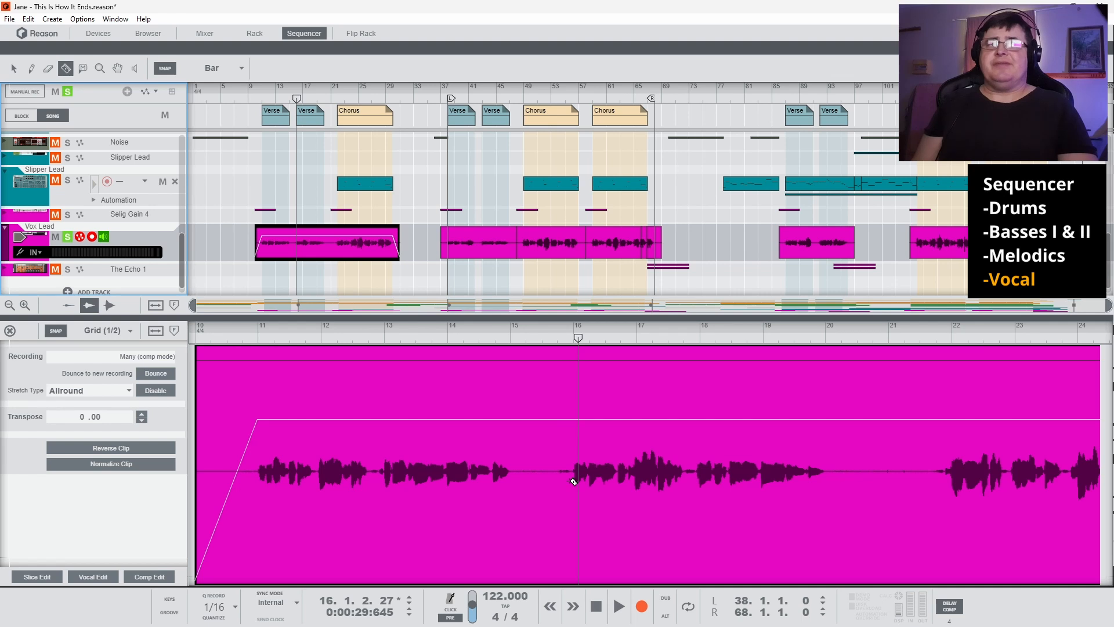
pyautogui.click(111, 331)
pyautogui.click(109, 446)
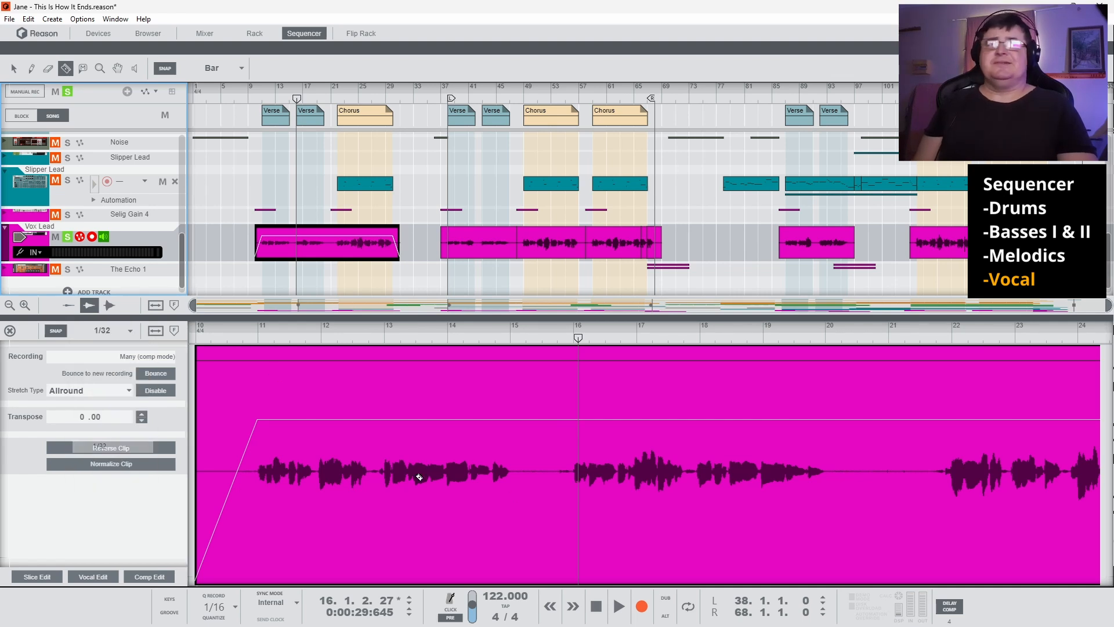
pyautogui.moveTo(576, 483); pyautogui.dragTo(519, 480)
pyautogui.press('q')
pyautogui.moveTo(549, 420); pyautogui.dragTo(546, 597)
# - Silence the short gap just before bar 13 of the Vox Lead clip as a separate slice with level -inf, and play the vocal
pyautogui.press('r')
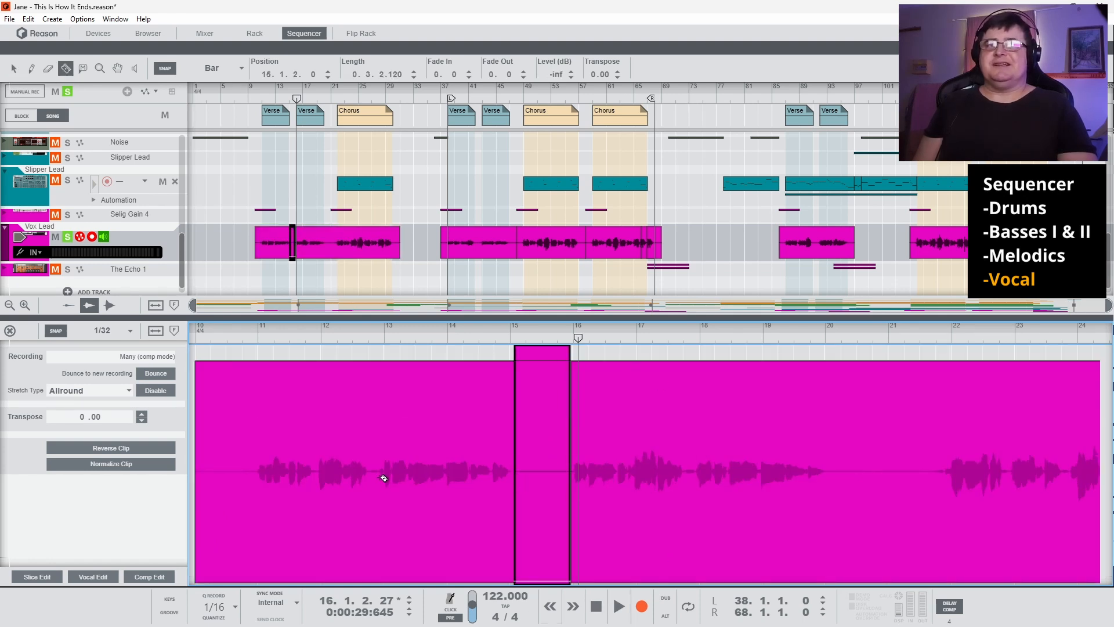
pyautogui.moveTo(380, 475); pyautogui.dragTo(372, 476)
pyautogui.press('space')
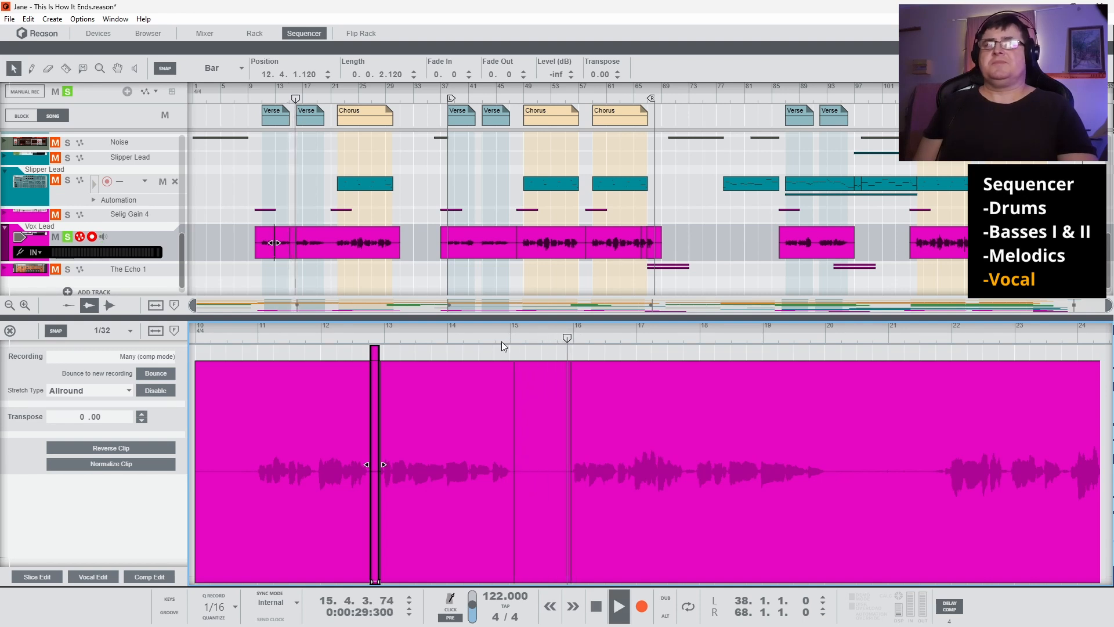
pyautogui.press('space')
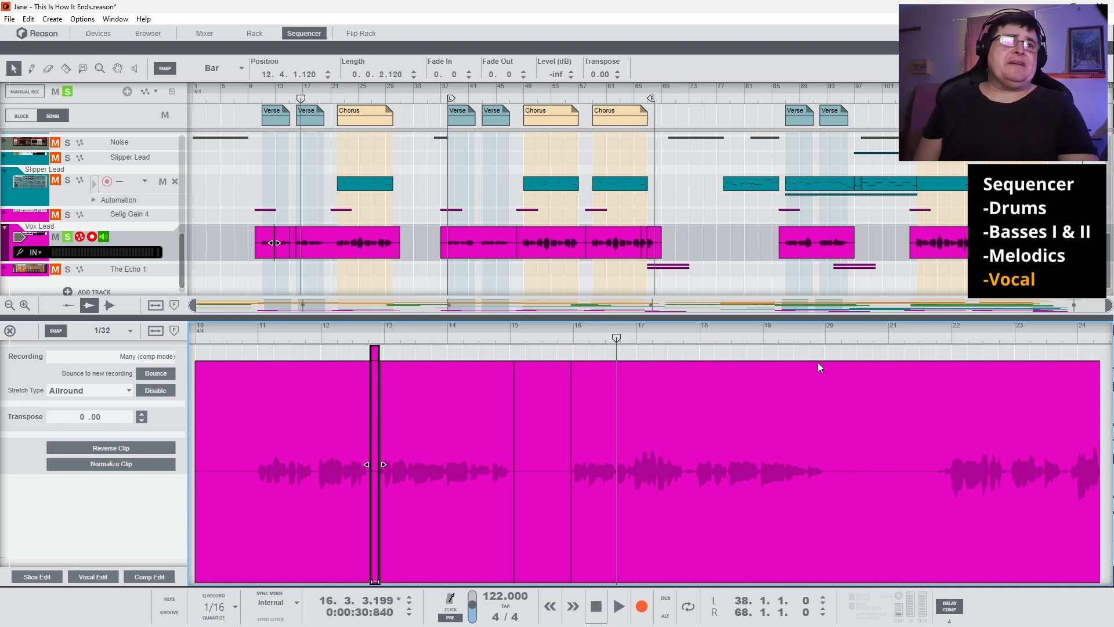
# - Close the clip editor and play from bar 64 with Selig Gain 4 and The Echo 1 soloed alongside Vox Lead
pyautogui.hotkey('ctrl', 'e')
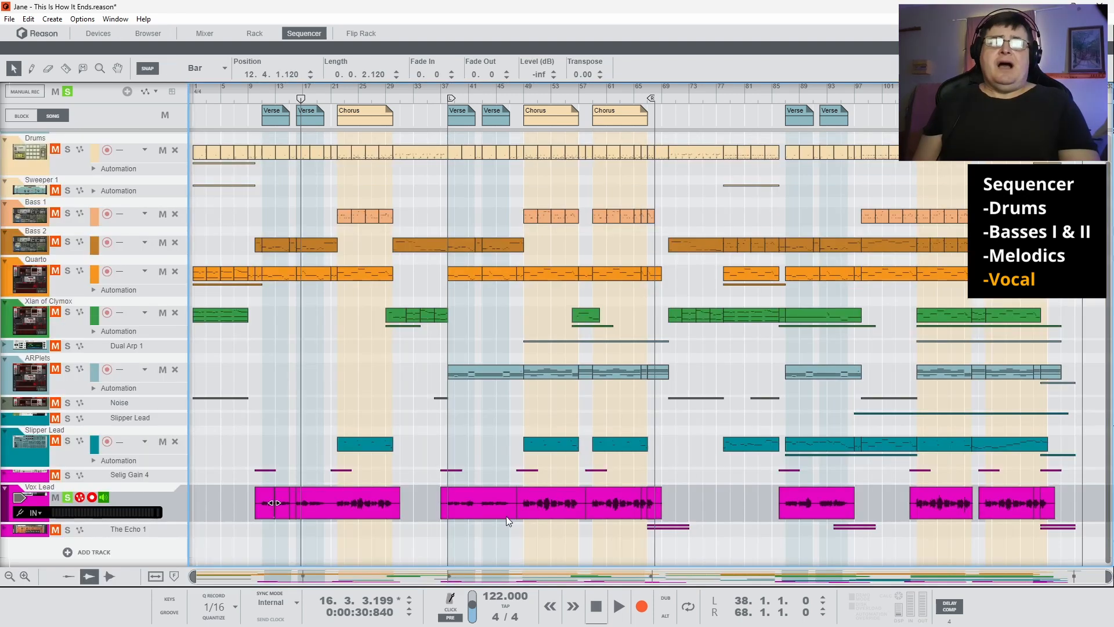
pyautogui.click(438, 102)
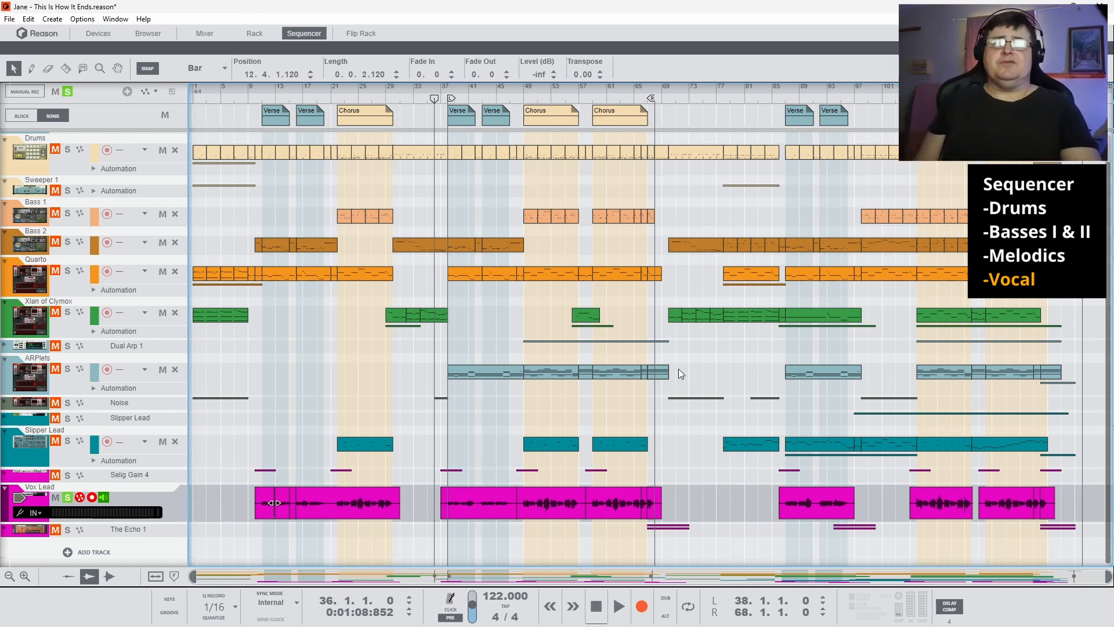
pyautogui.click(626, 99)
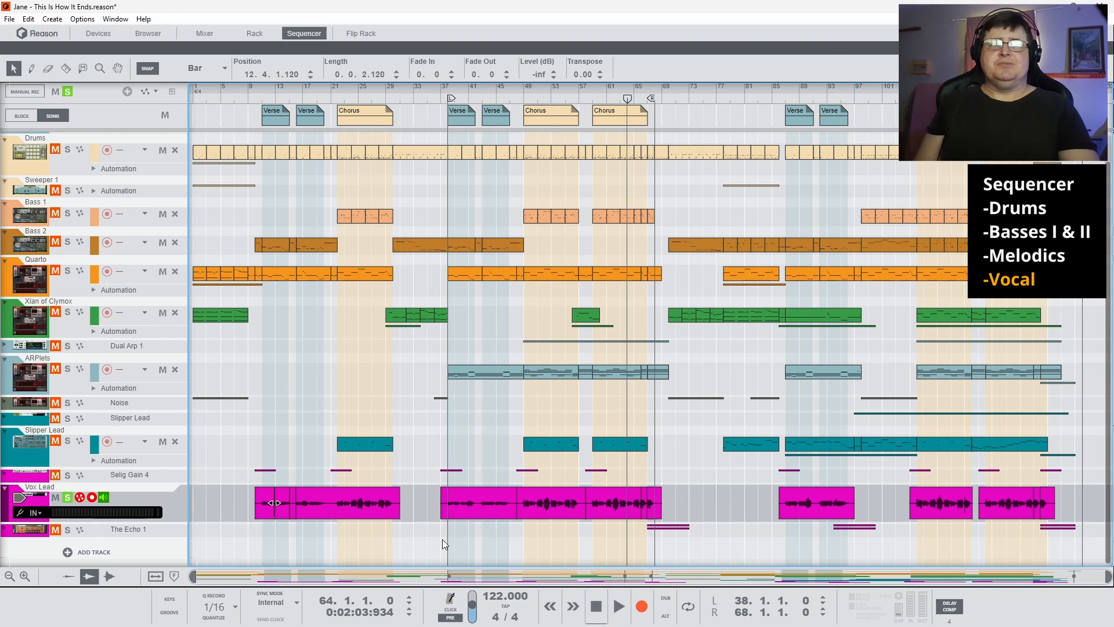
pyautogui.press('space')
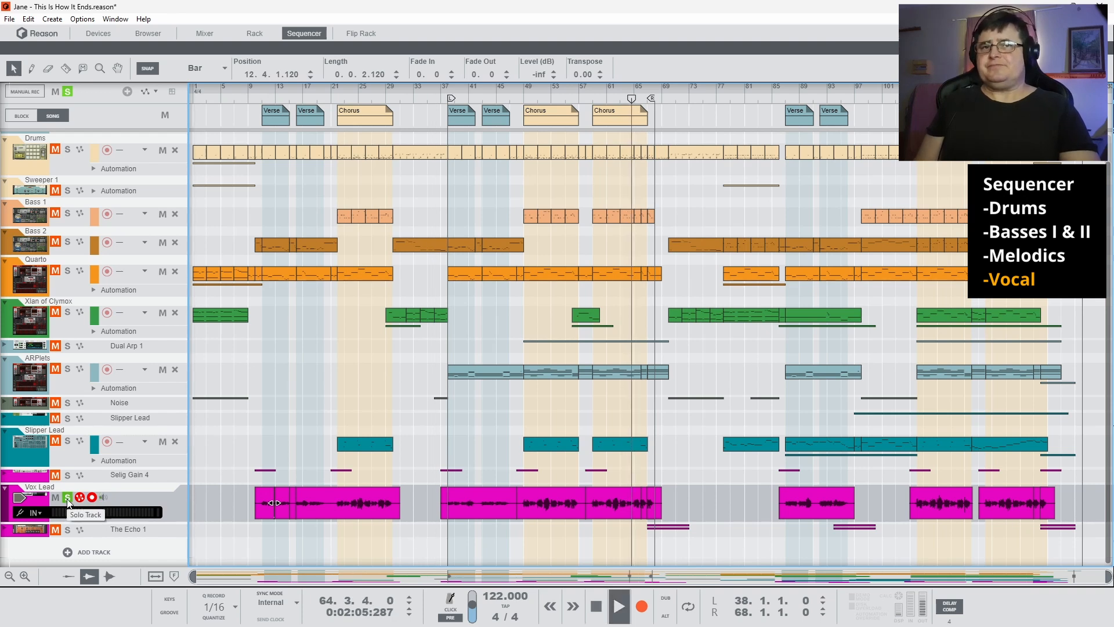
pyautogui.click(67, 475)
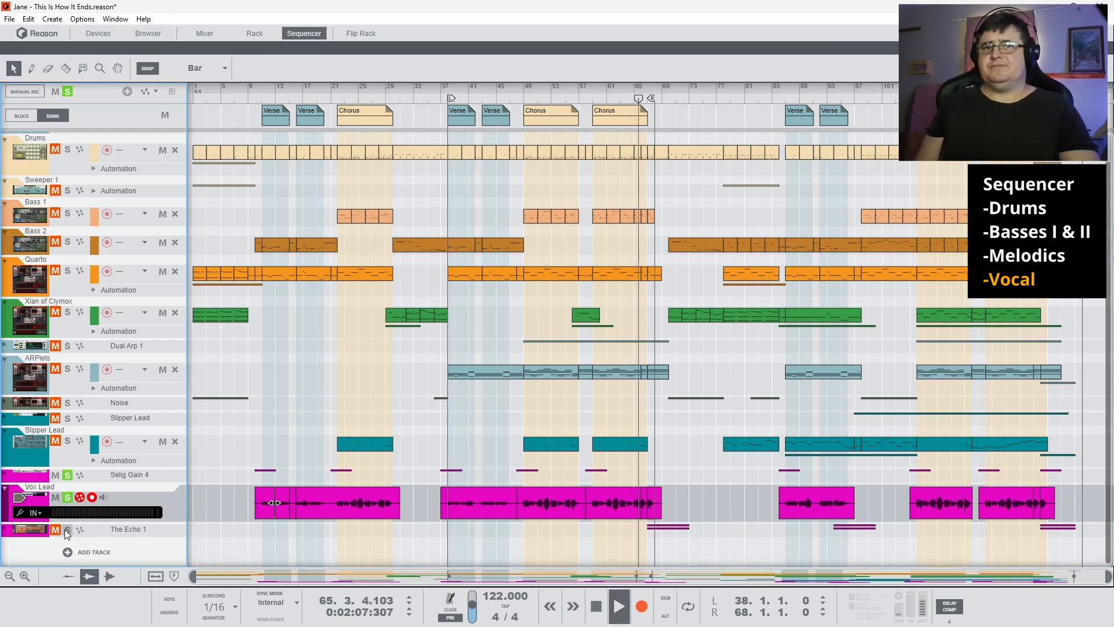
pyautogui.click(68, 529)
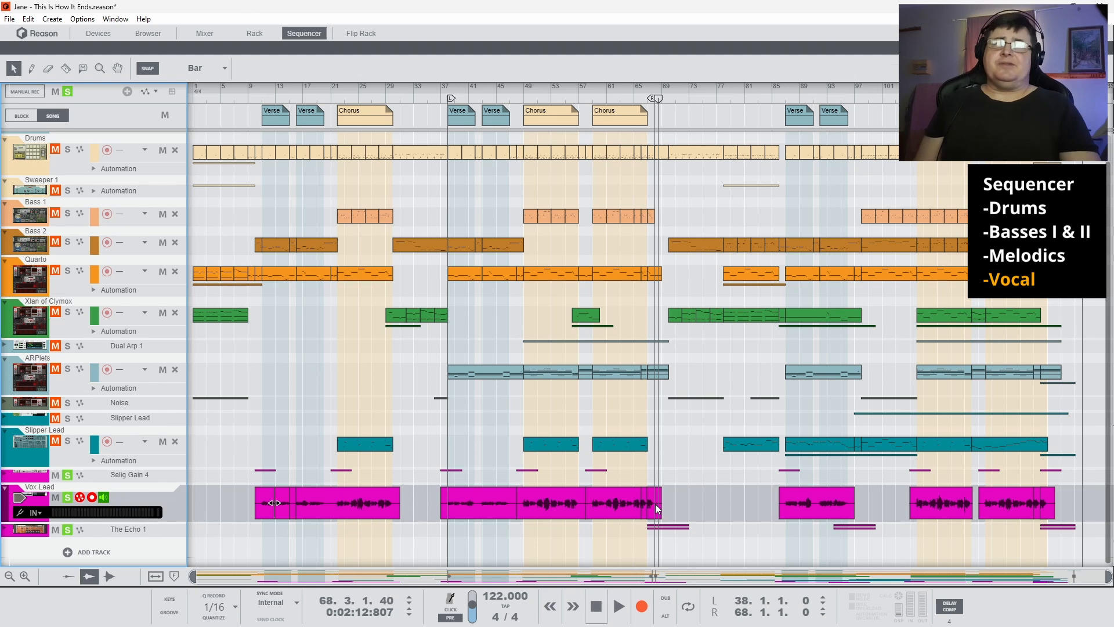
# - Replay the chorus ending, cut and mute the Vox Lead tail before bar 69, and move the playhead to bar 65
pyautogui.click(637, 100)
pyautogui.press('space')
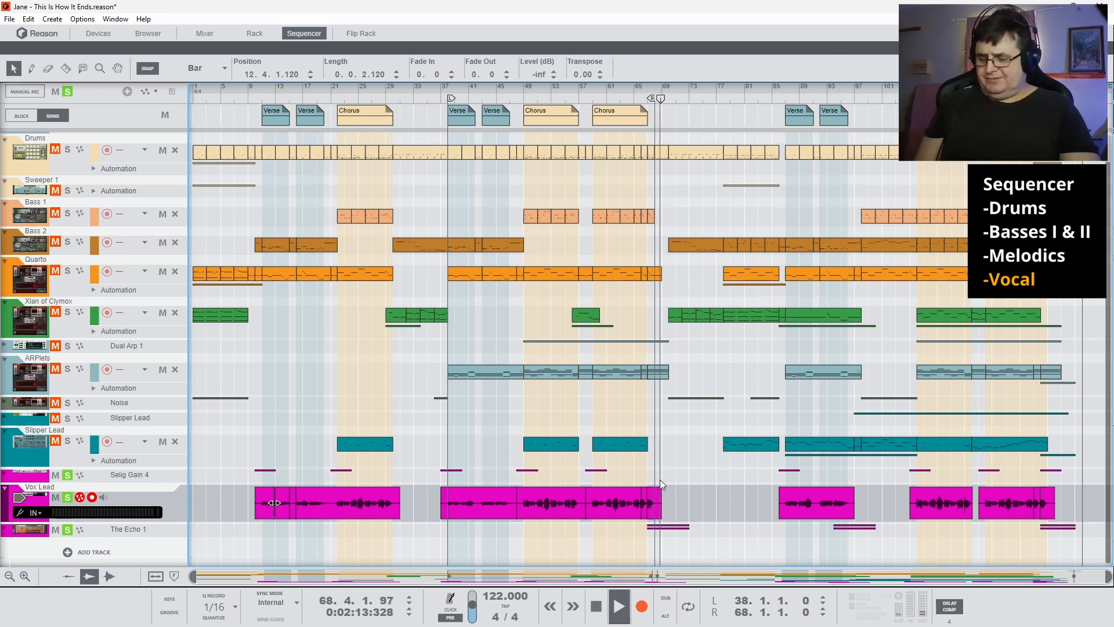
pyautogui.press('r')
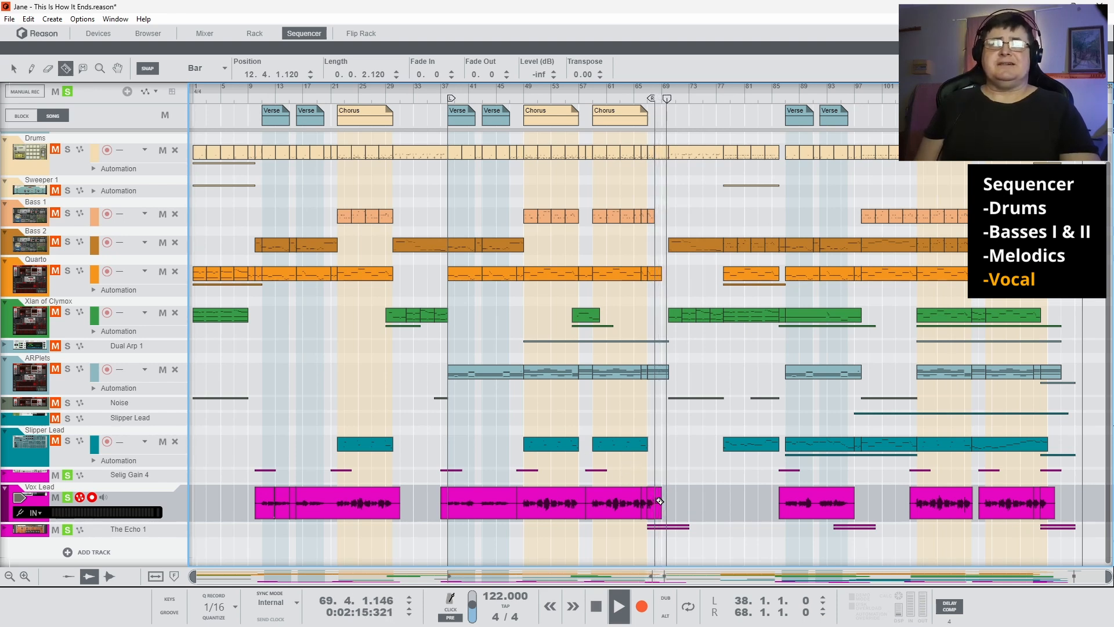
pyautogui.click(636, 99)
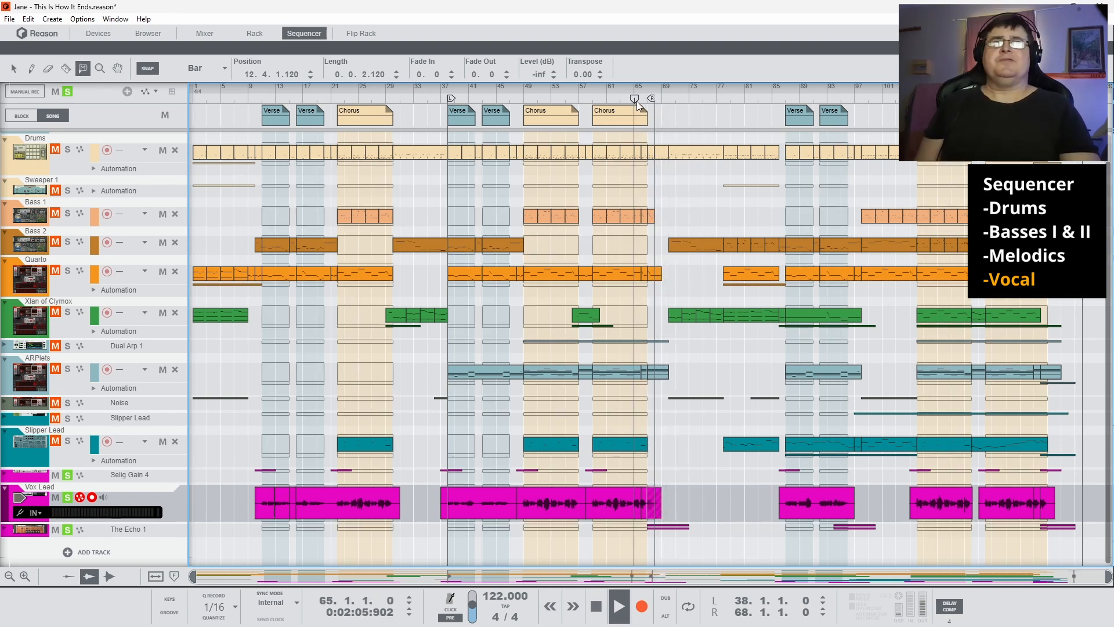
# - Clear the solos on Selig Gain 4, Vox Lead and The Echo 1, restore the muted vocal tail, and play from bar 66
pyautogui.click(68, 476)
pyautogui.click(68, 498)
pyautogui.click(68, 530)
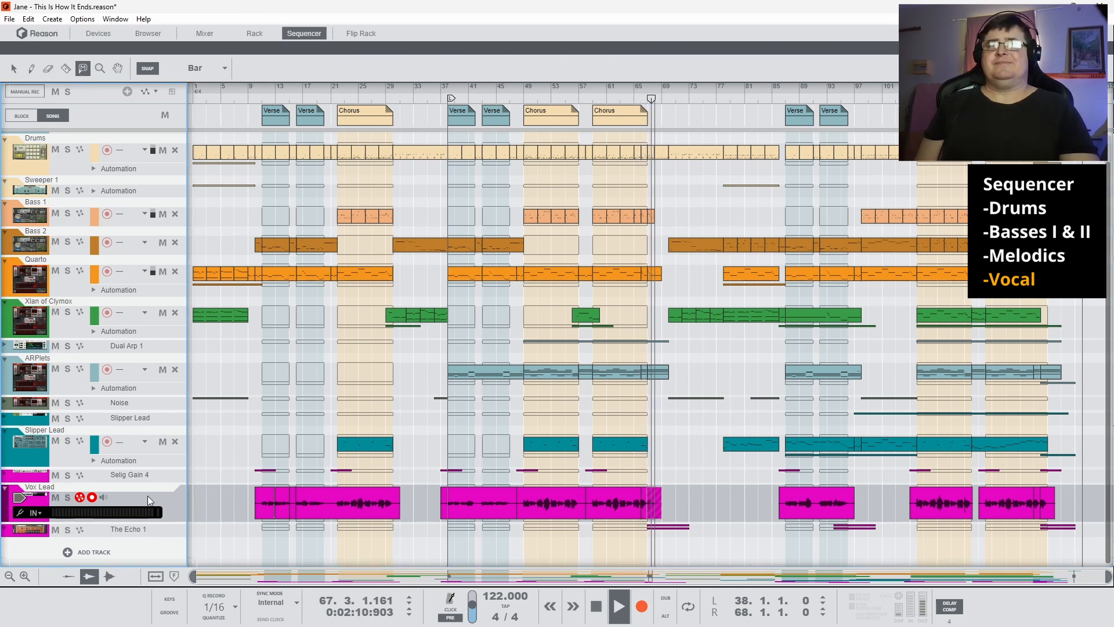
pyautogui.press('space')
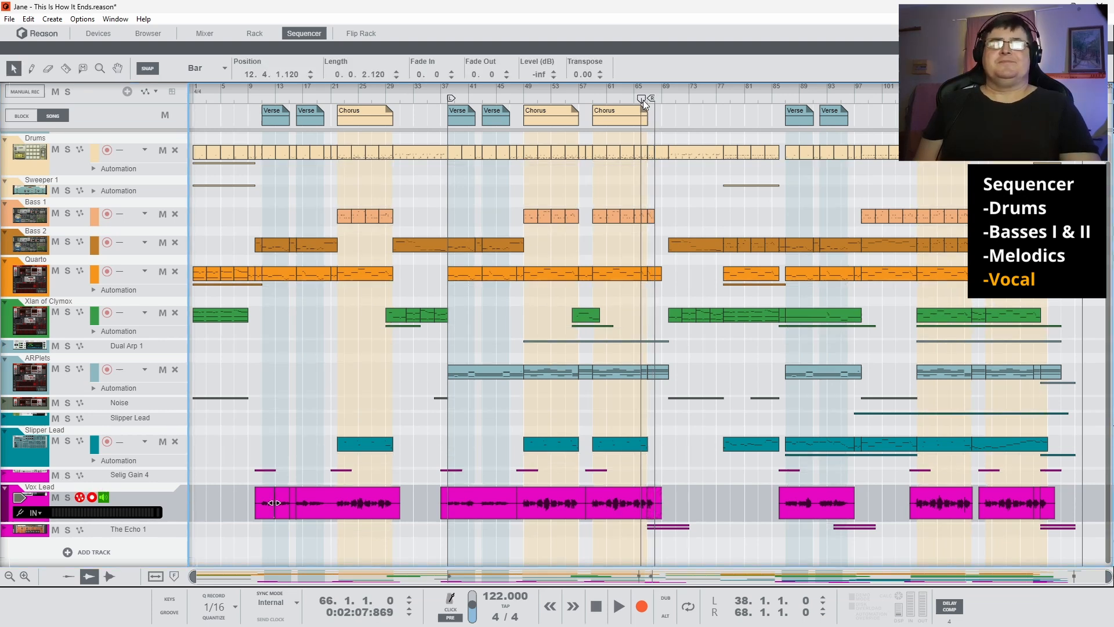
pyautogui.press('space')
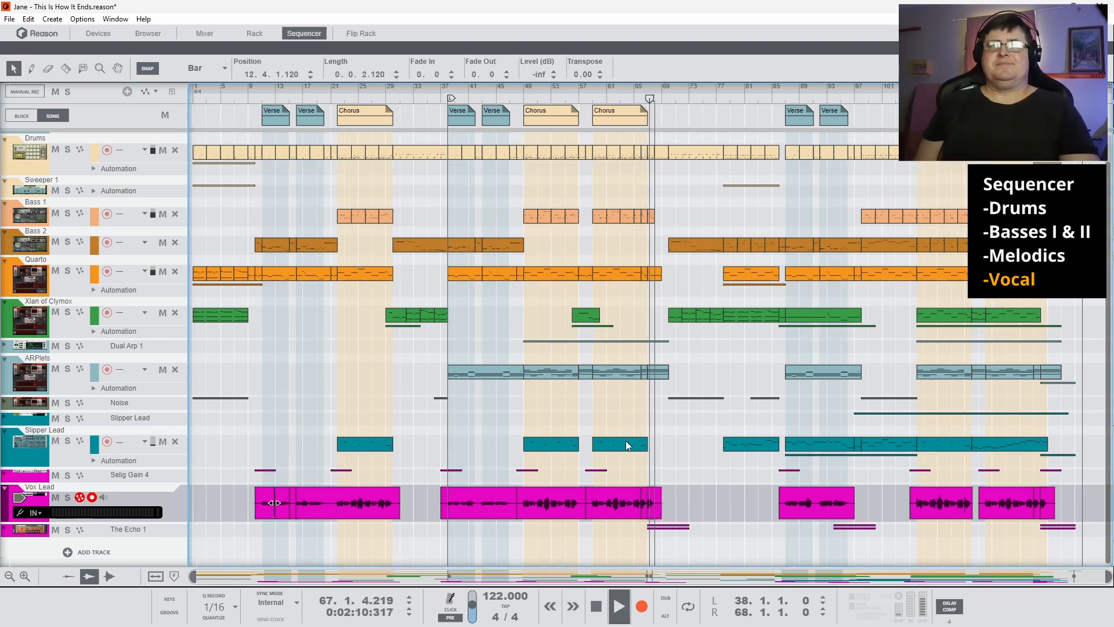
pyautogui.press('space')
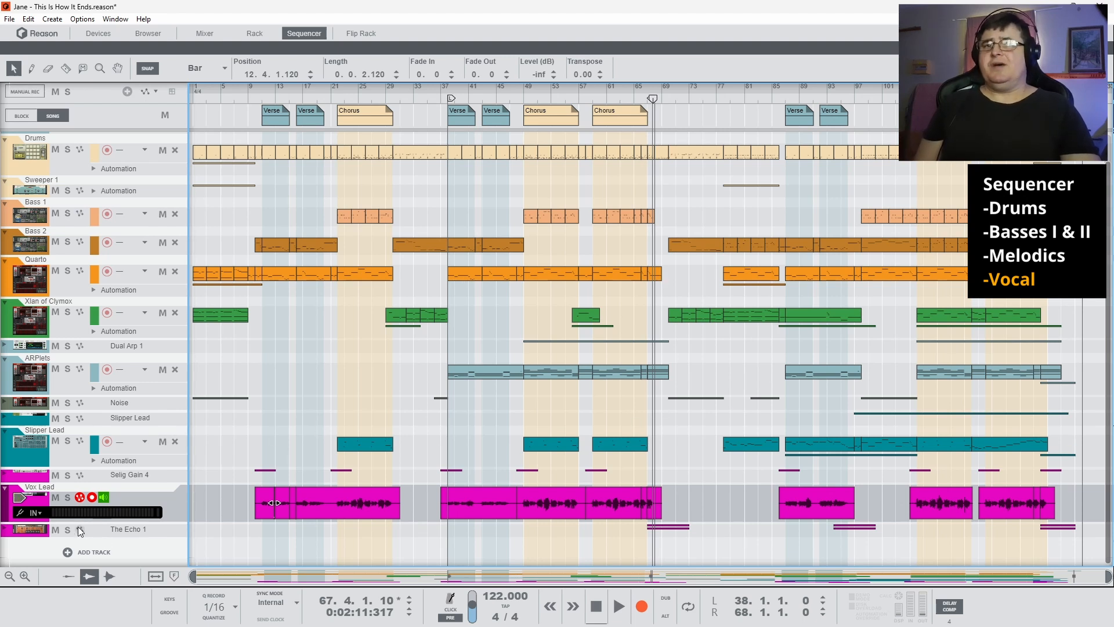
# - Expand the Selig Gain 4 Trim Gain lane, and view The Echo 1's Delay Time and Feedback lanes before collapsing them
pyautogui.click(5, 475)
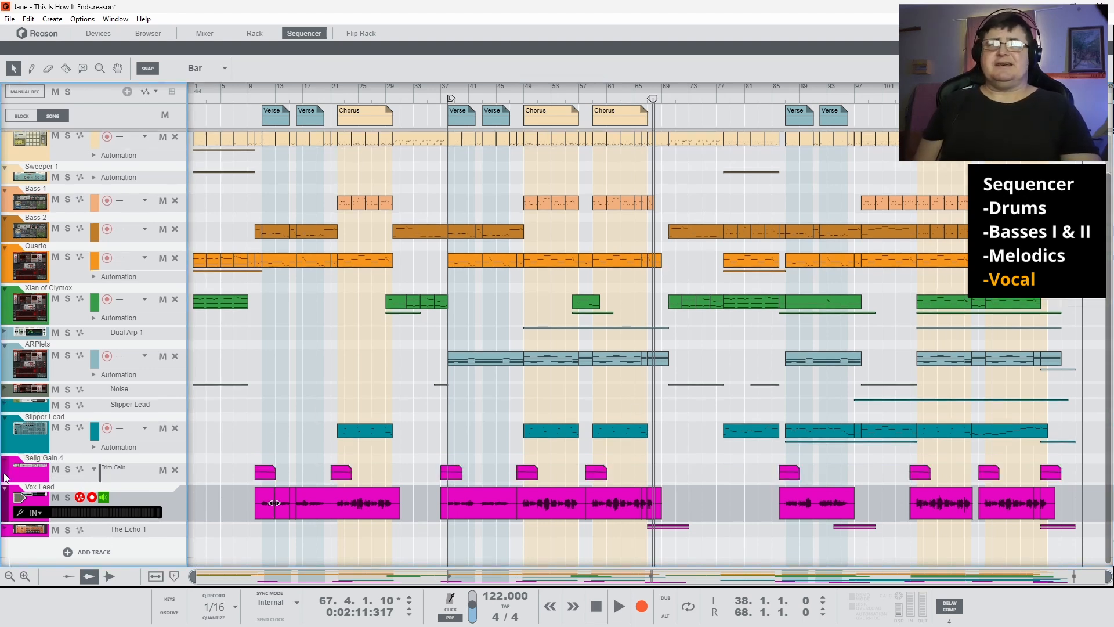
pyautogui.click(6, 530)
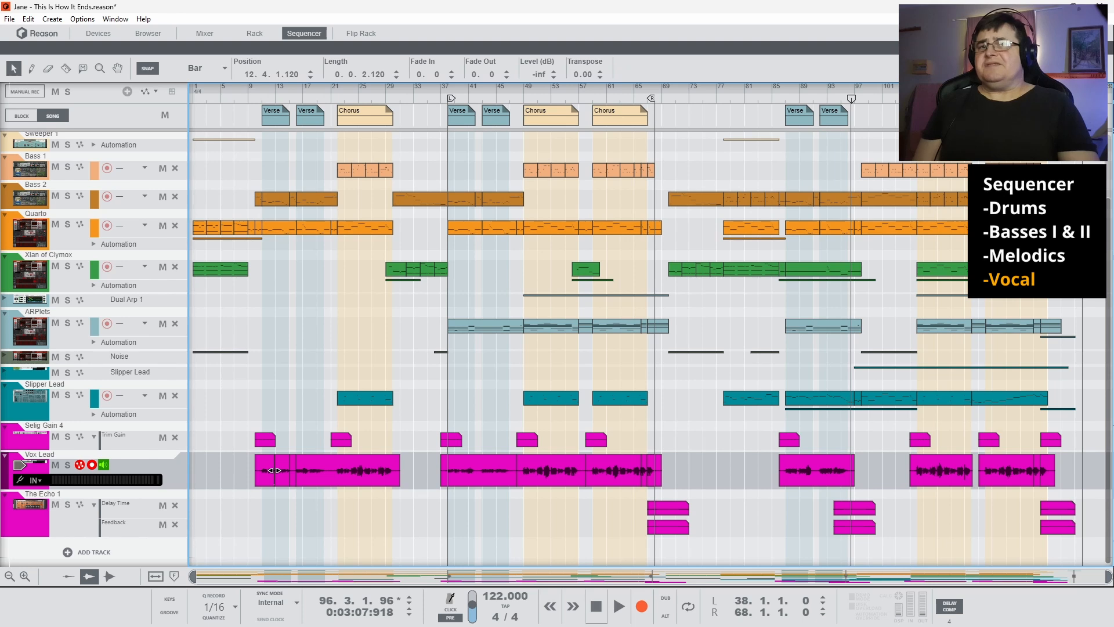
pyautogui.click(6, 497)
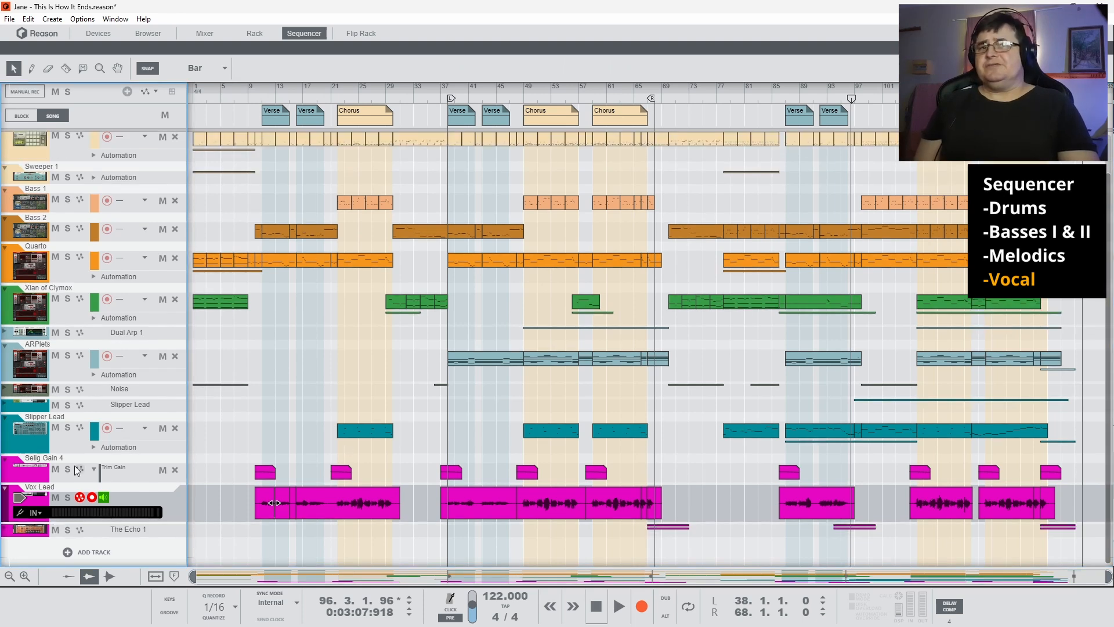
# - Open the Selig Gain 4 Trim Gain automation clip at bar 10 and select its point at bar 11
pyautogui.click(269, 474)
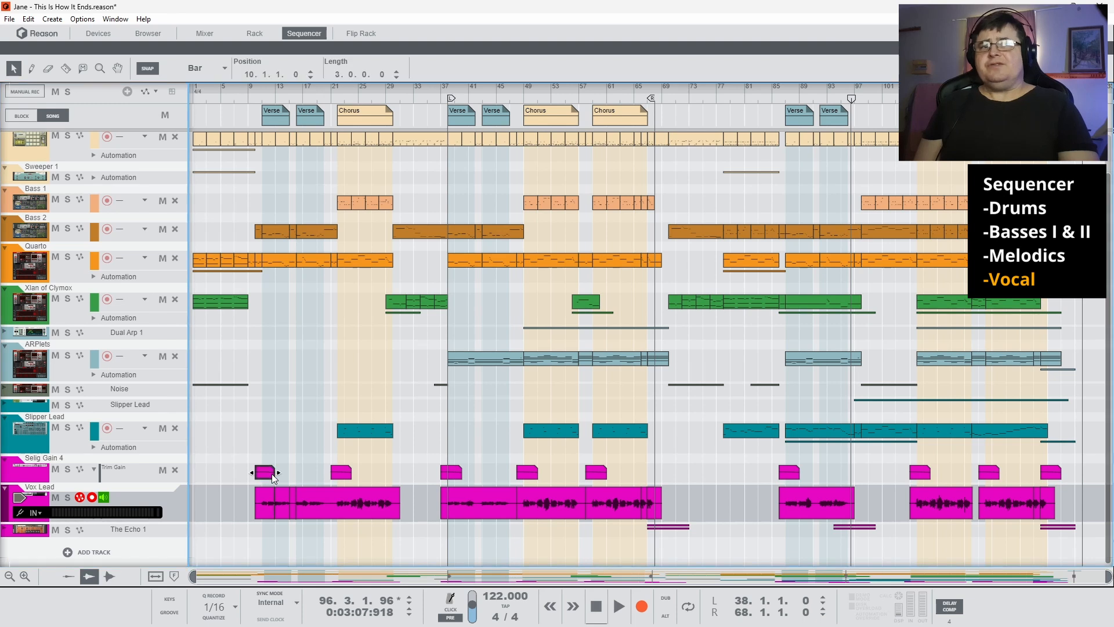
pyautogui.doubleClick(270, 473)
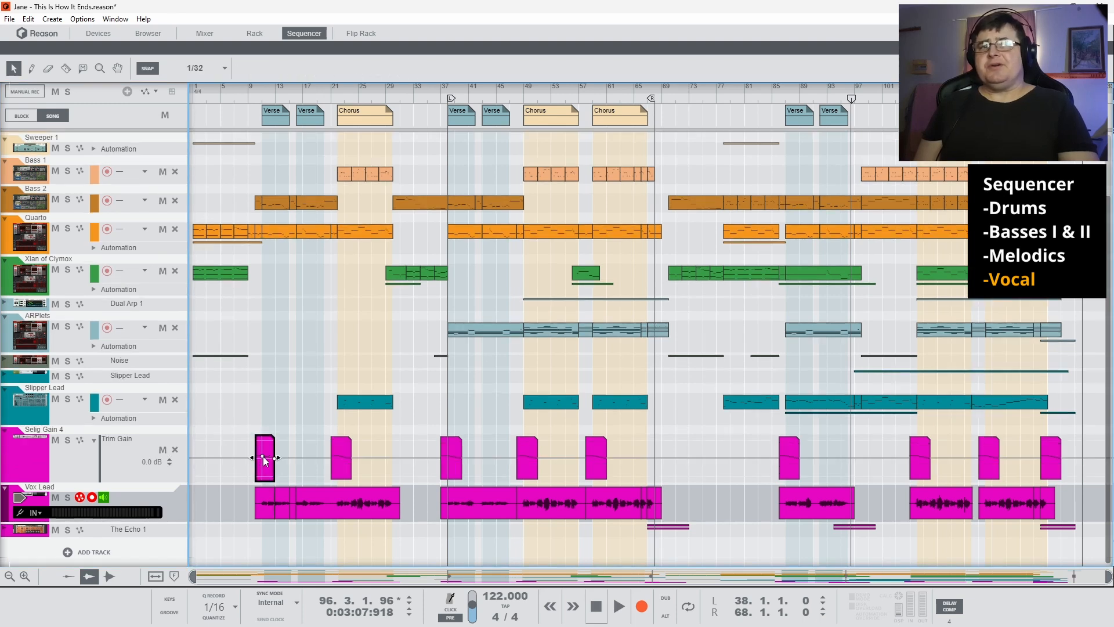
pyautogui.click(262, 459)
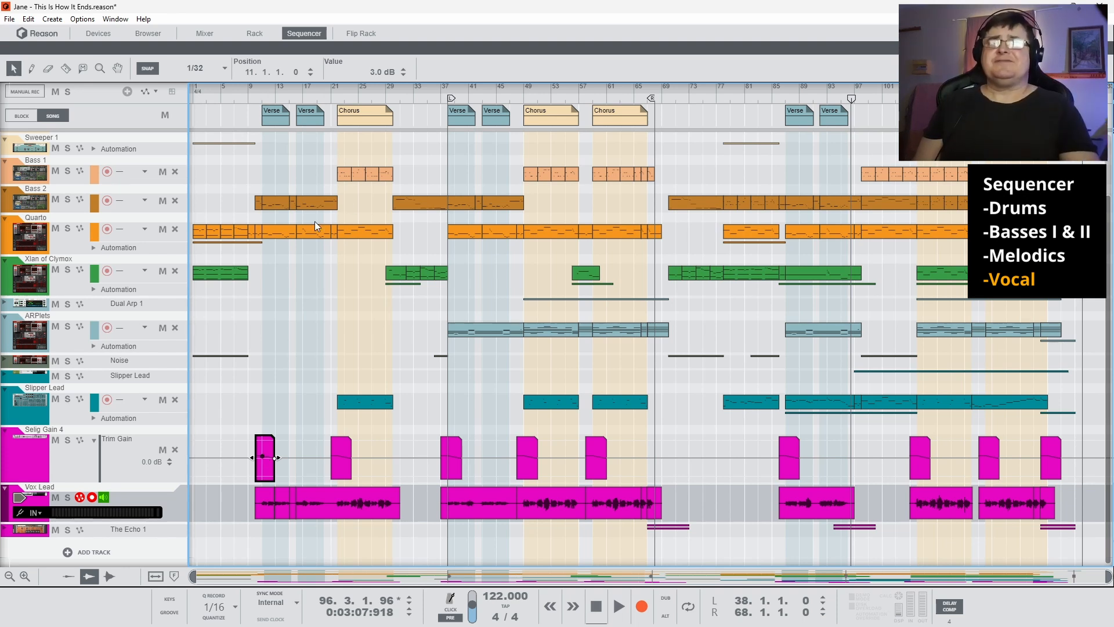
pyautogui.scroll(3, 315, 221)
pyautogui.scroll(-3, 331, 357)
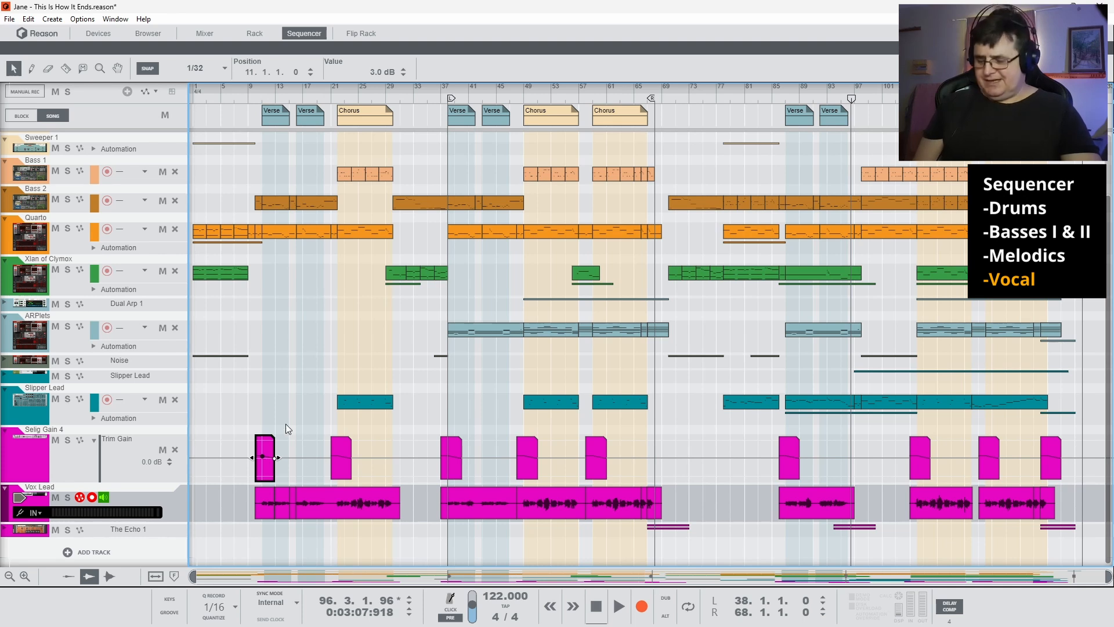
# - Mute the Trim Gain automation clip at bar 10 and play the song from bar 9
pyautogui.press('t')
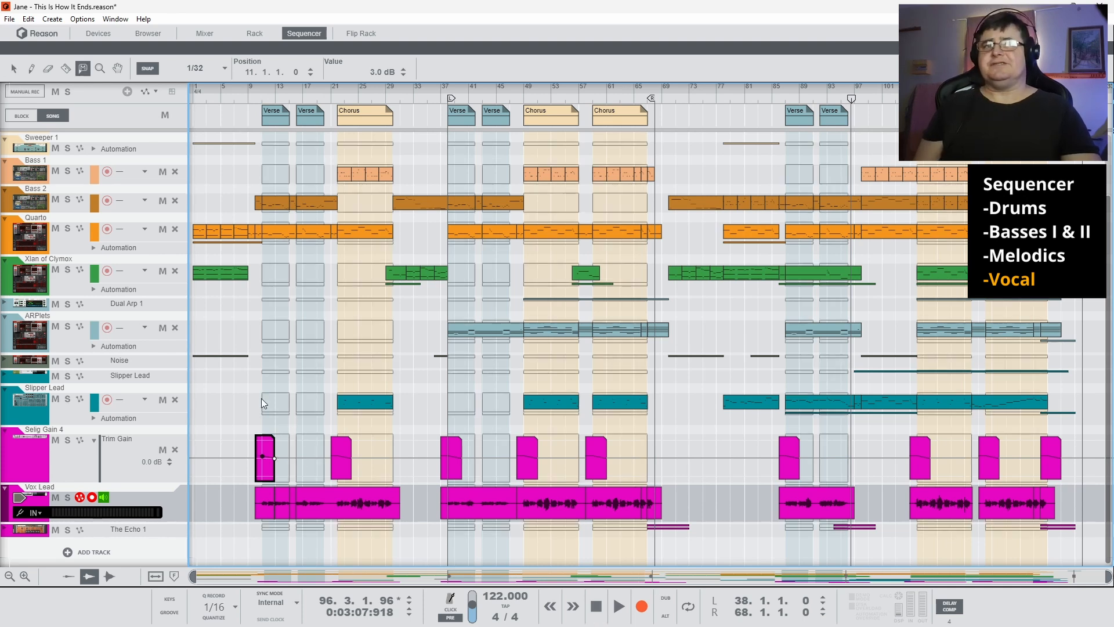
pyautogui.press('m')
pyautogui.click(252, 95)
pyautogui.press('space')
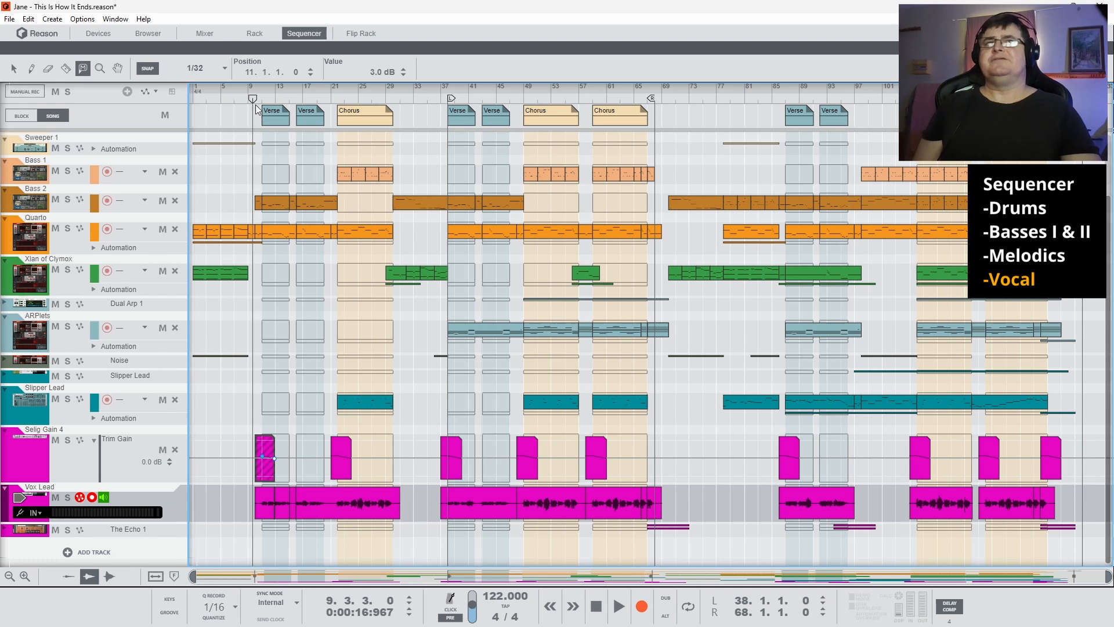
# - Unmute the Selig Gain 4 Trim Gain automation clip at bar 10 and replay the vocal from about bar 10
pyautogui.press('q')
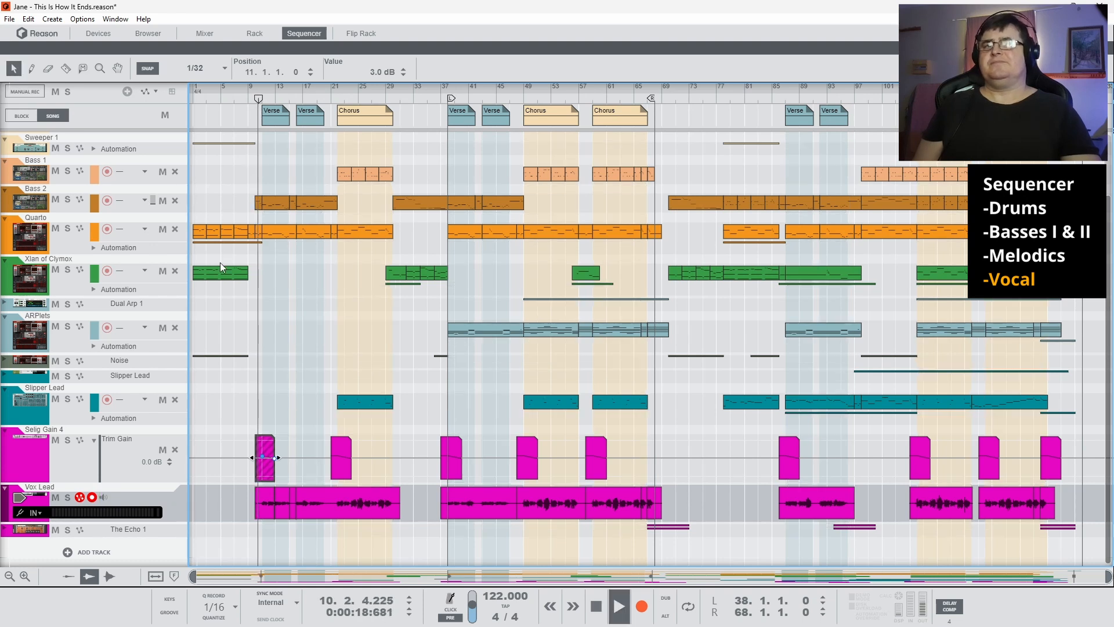
pyautogui.click(263, 445)
pyautogui.click(258, 98)
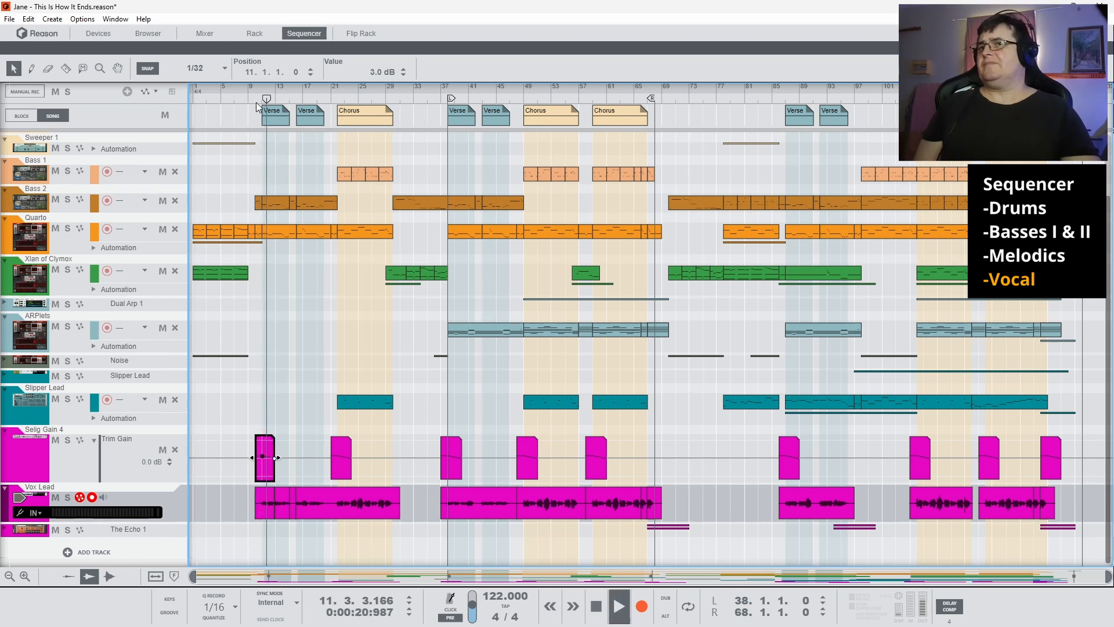
pyautogui.press('space')
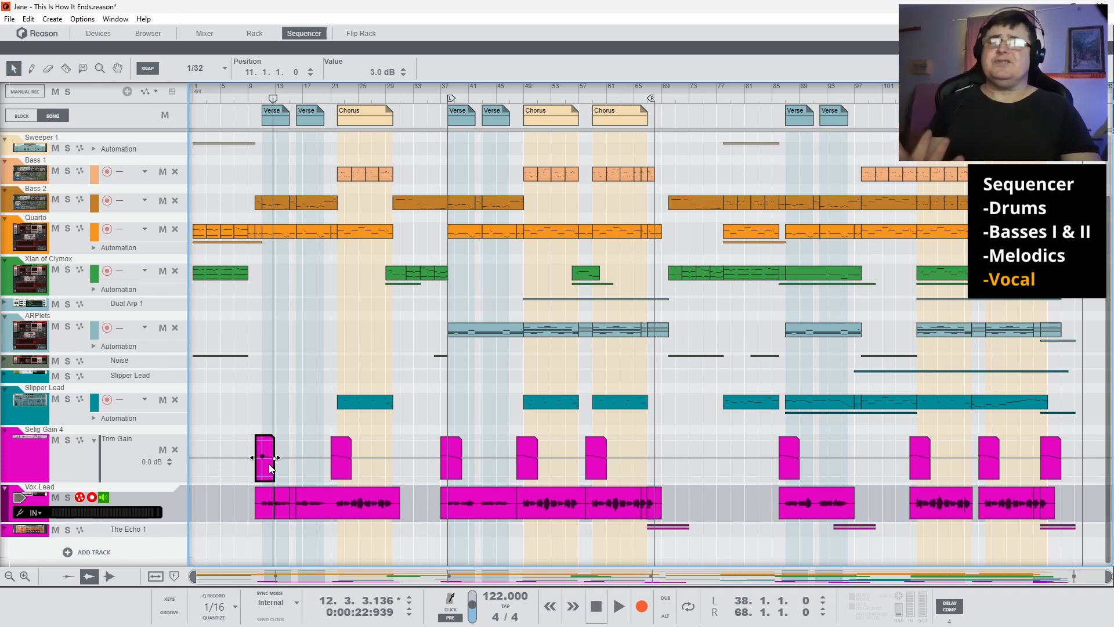
pyautogui.click(5, 432)
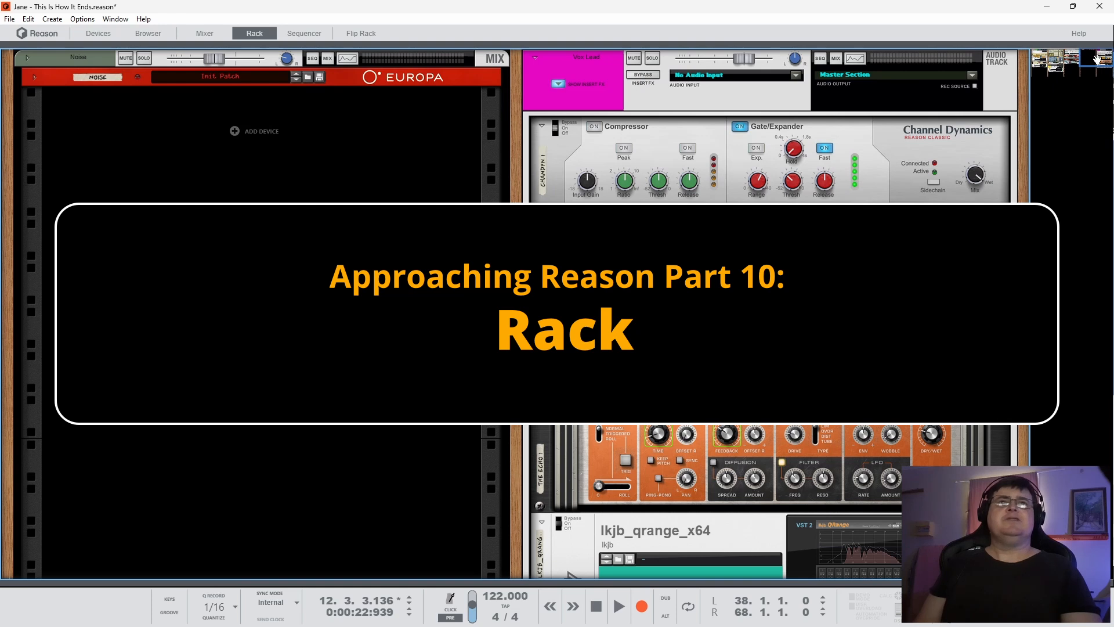
# - Look over the rack's Master Section insert effects, the Kong drum devices, both basses and the Ry bus
pyautogui.moveTo(1096, 58); pyautogui.dragTo(1000, 49)
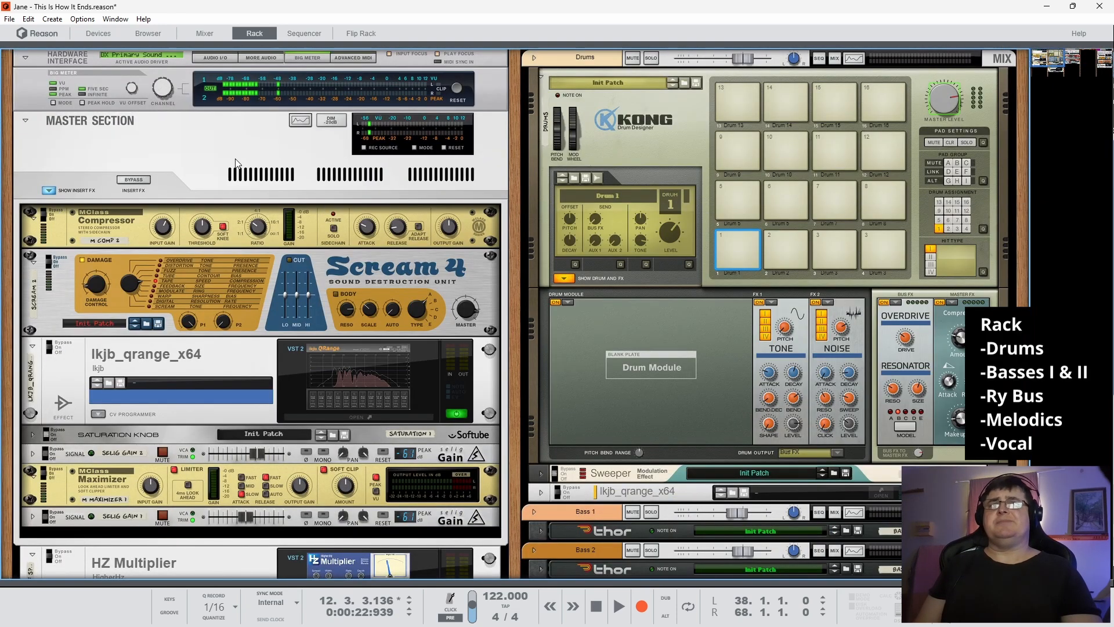
pyautogui.scroll(-3, 297, 157)
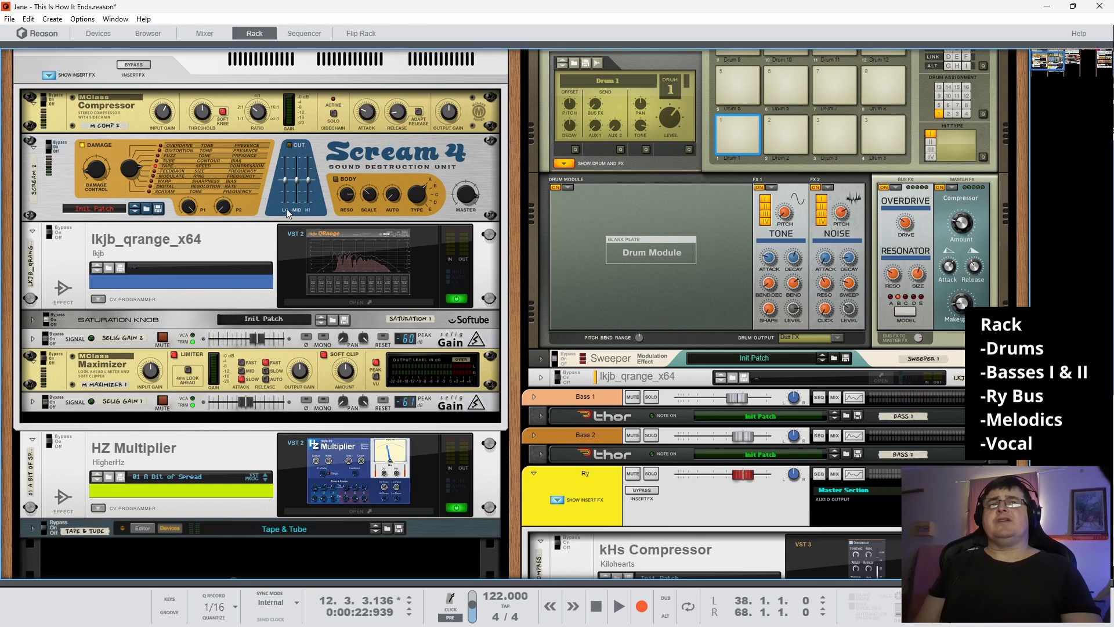
pyautogui.scroll(3, 276, 484)
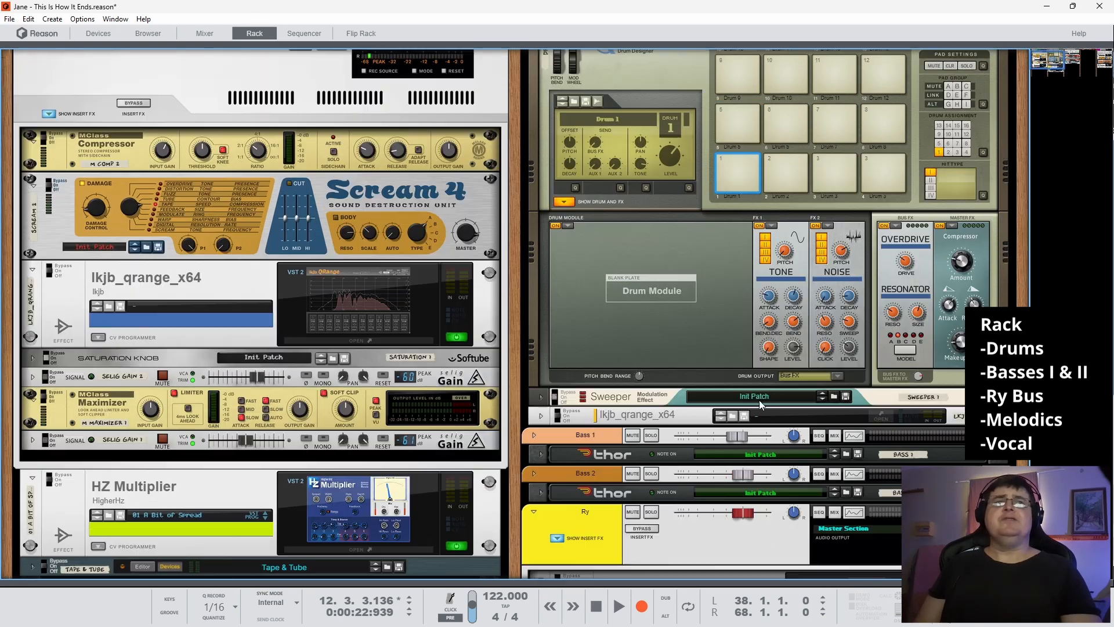
pyautogui.scroll(-9, 810, 175)
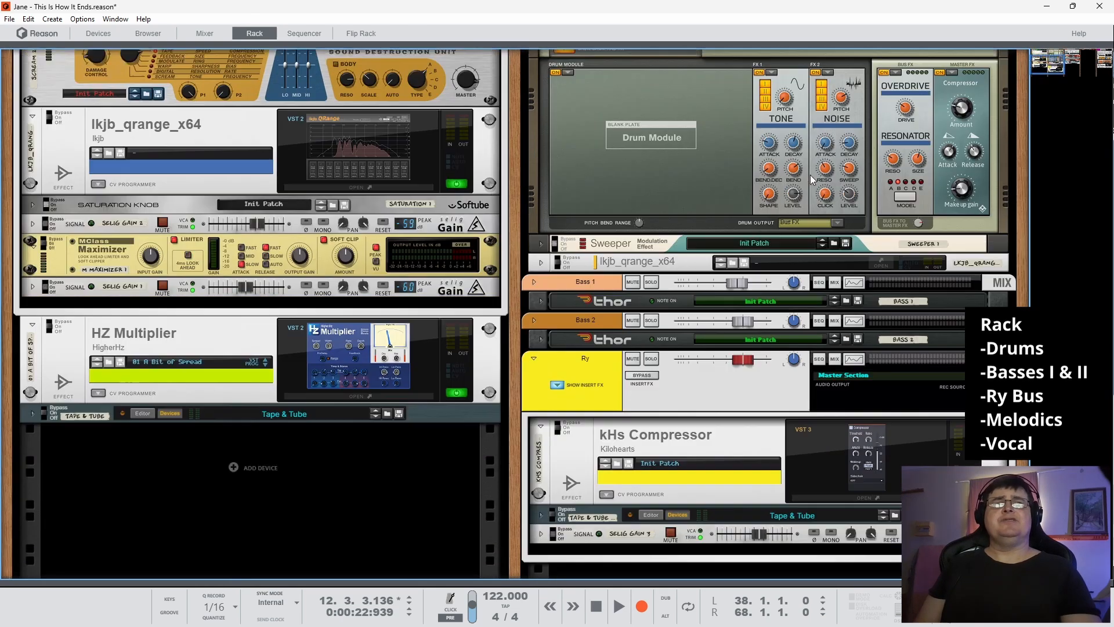
pyautogui.scroll(9, 792, 189)
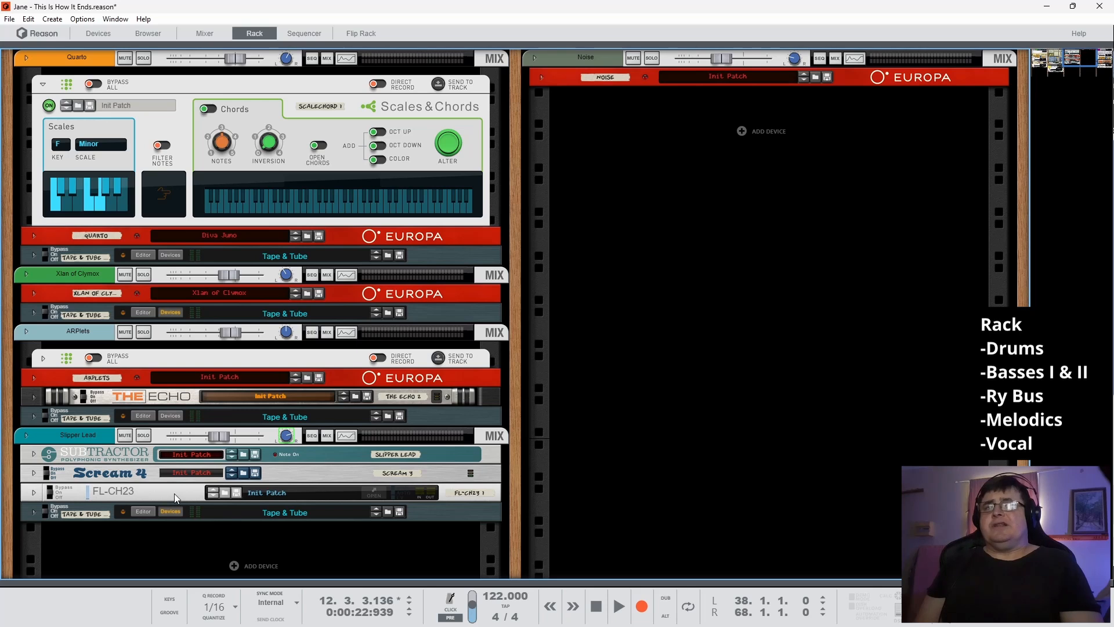
# - Compare notes played through Quarto's Scales & Chords player with Filter Notes on and off, leaving it off
pyautogui.click(152, 122)
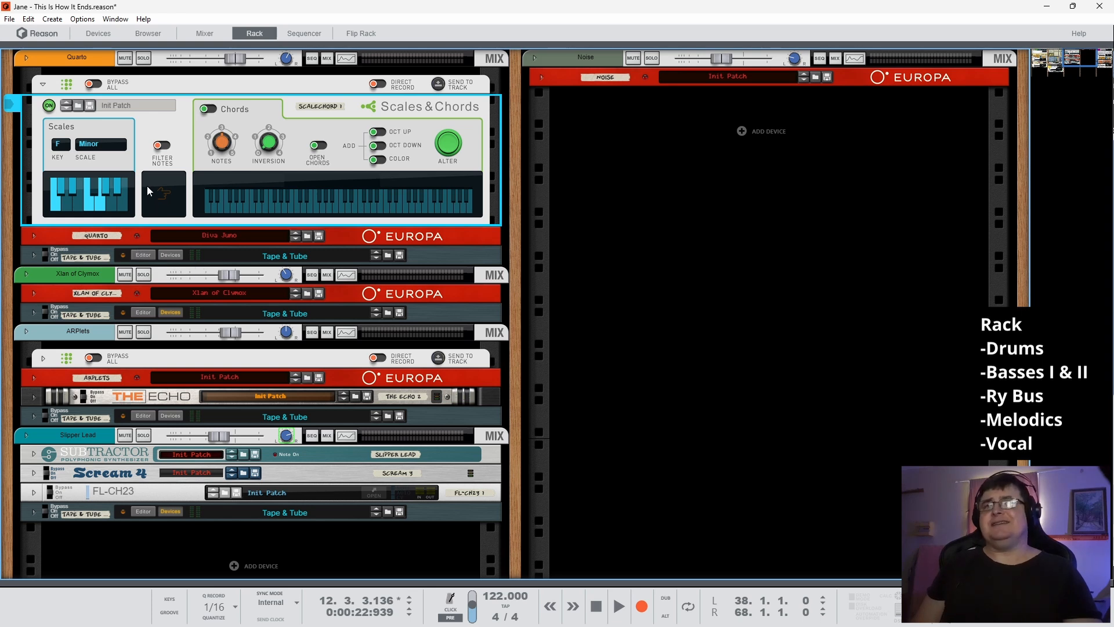
pyautogui.click(44, 86)
pyautogui.click(43, 86)
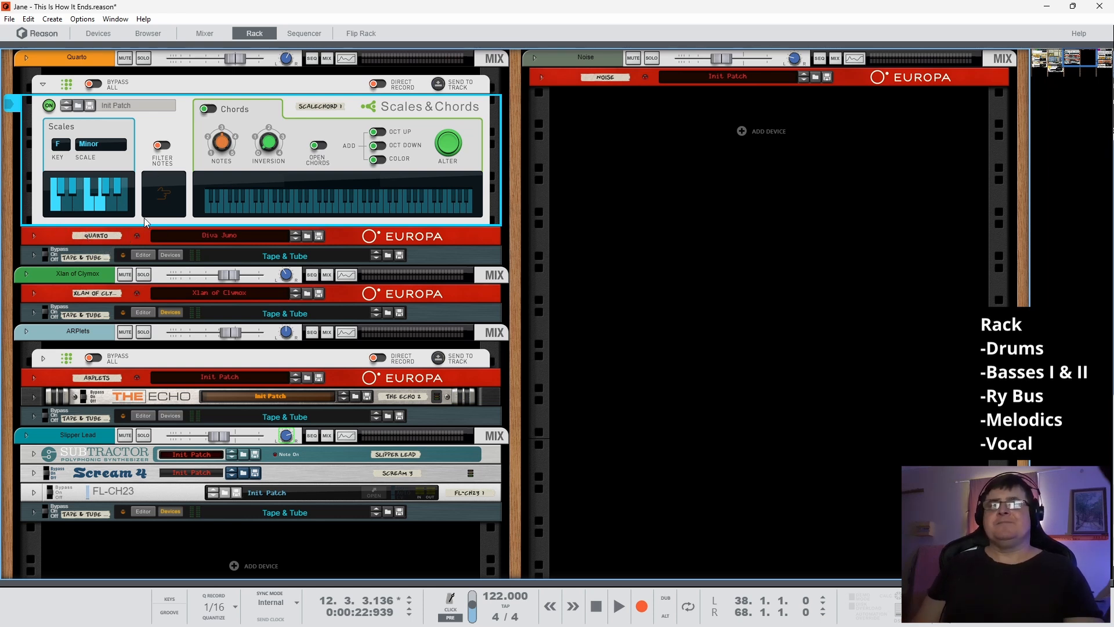
pyautogui.click(164, 146)
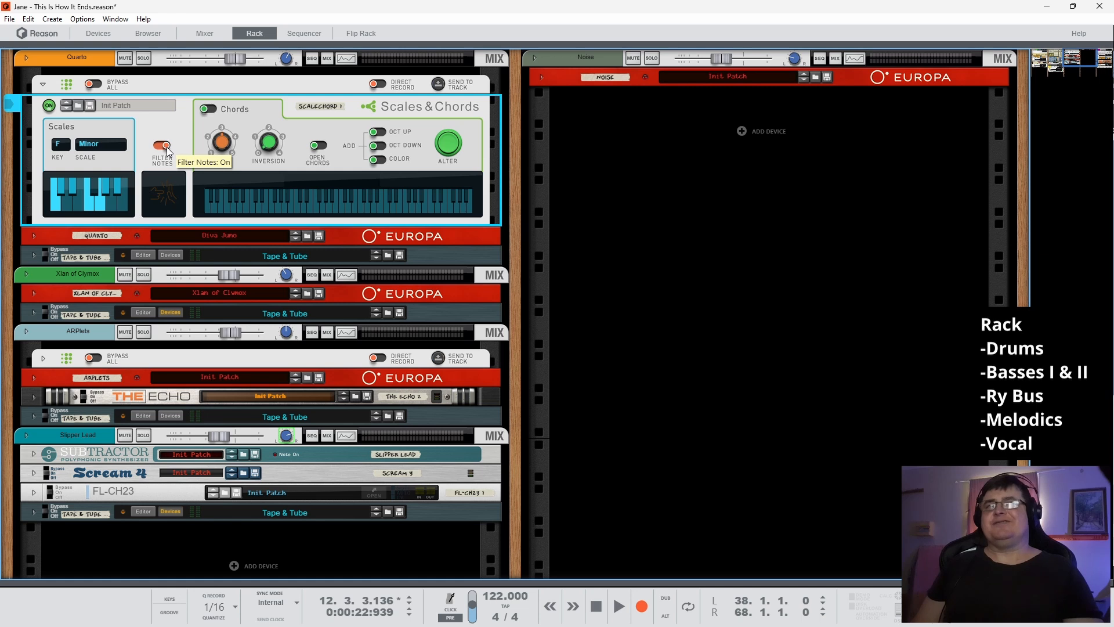
pyautogui.click(47, 238)
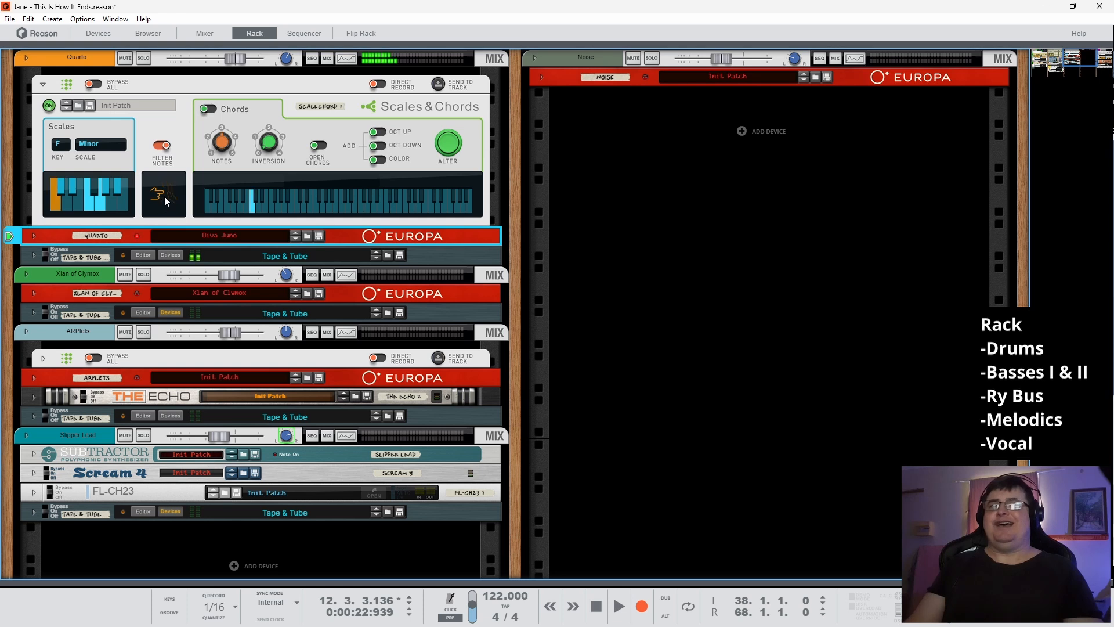
pyautogui.click(157, 145)
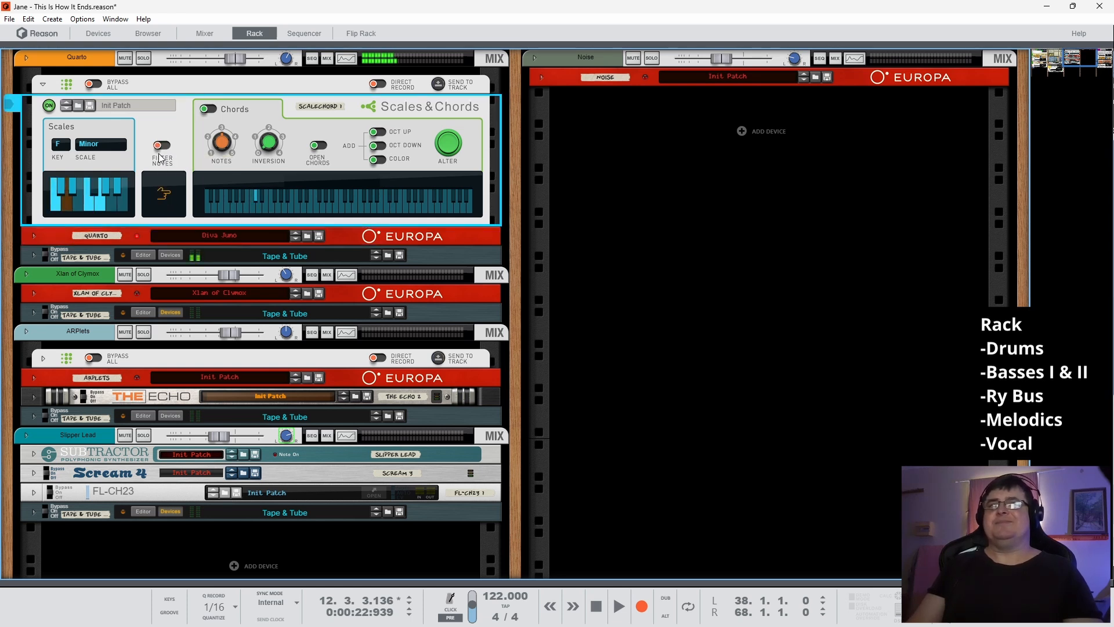
pyautogui.click(161, 146)
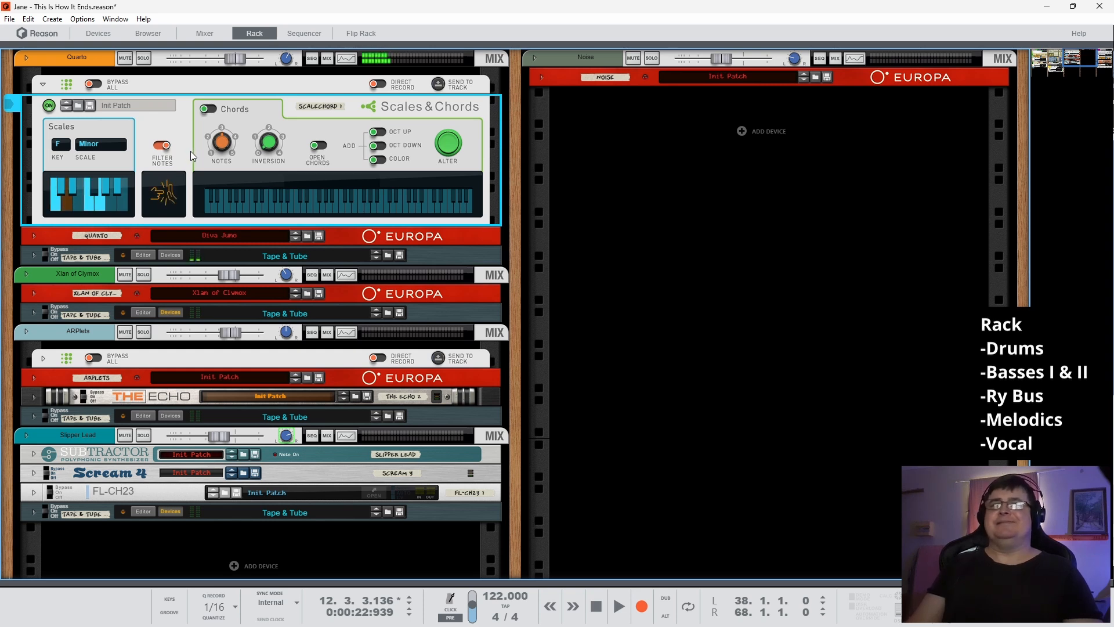
pyautogui.click(156, 145)
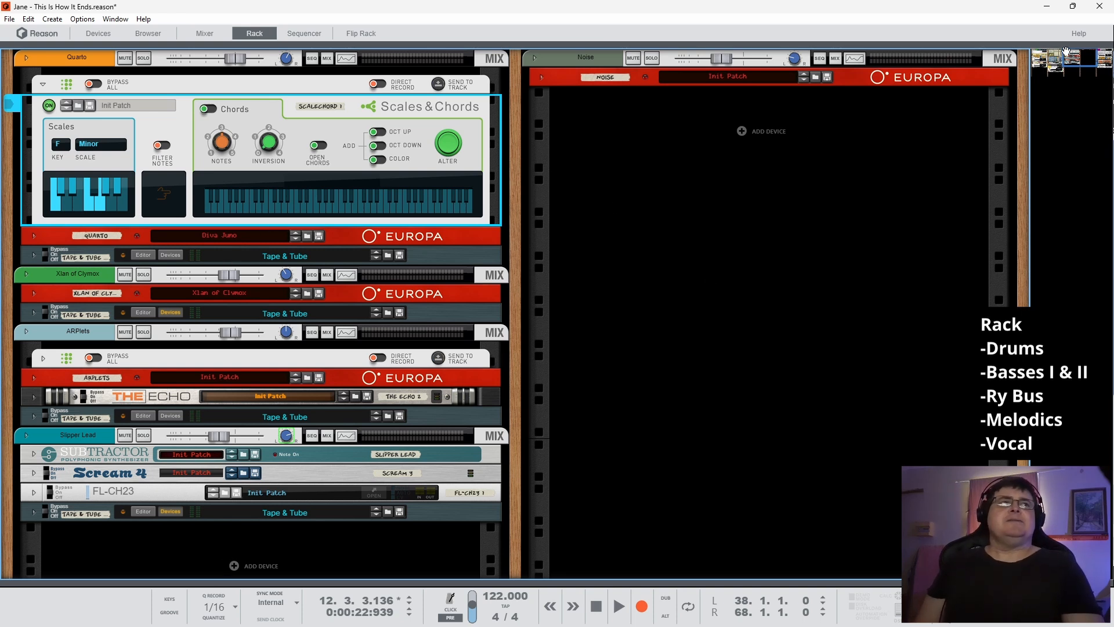
# - Solo the Drums channel in the rack, start playback, and inspect Kong's pads 2 and 1
pyautogui.moveTo(1083, 63); pyautogui.dragTo(1102, 60)
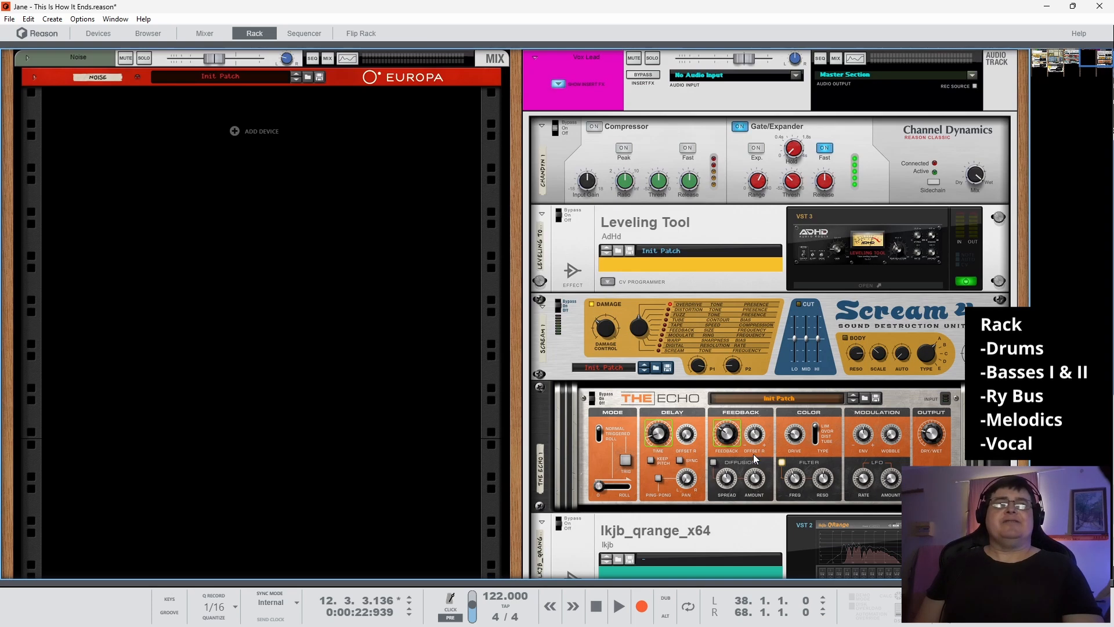
pyautogui.moveTo(1094, 57); pyautogui.dragTo(1007, 35)
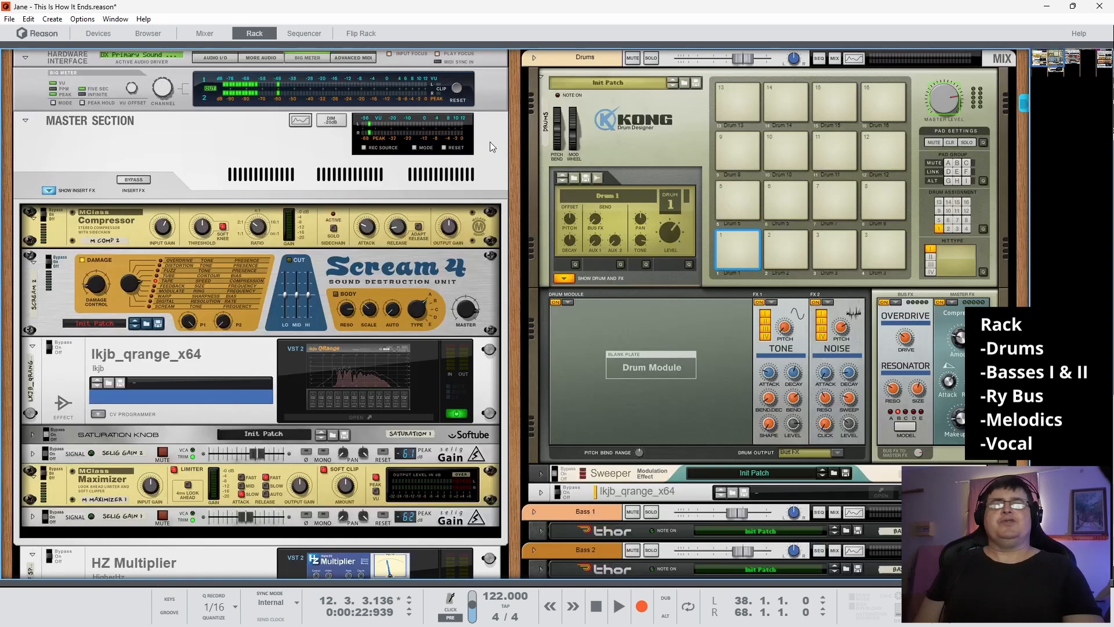
pyautogui.click(650, 58)
pyautogui.press('space')
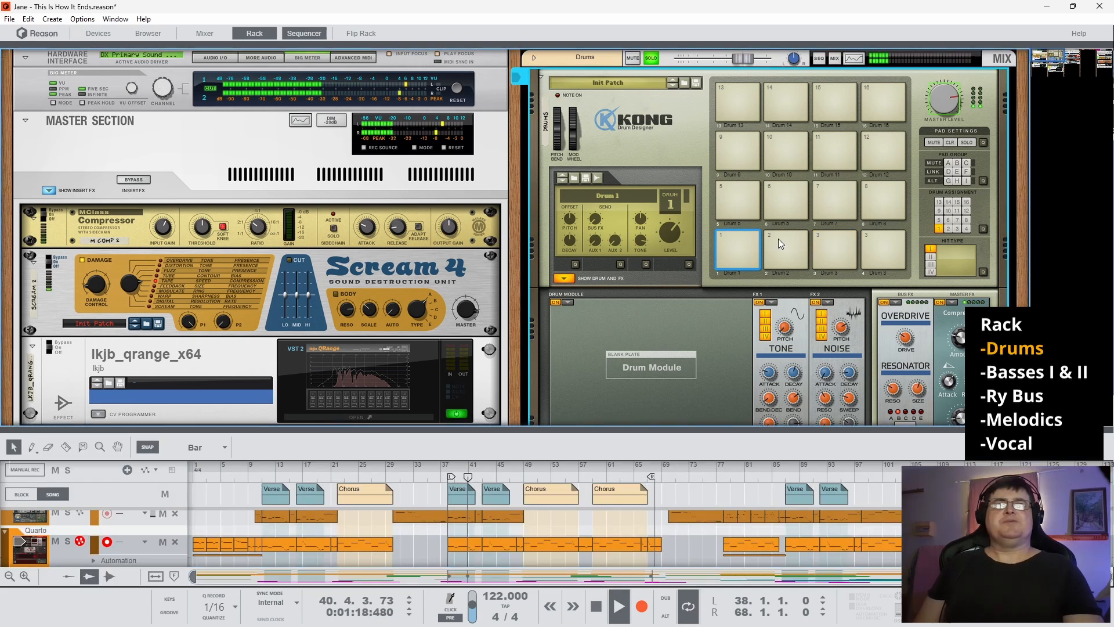
pyautogui.click(778, 239)
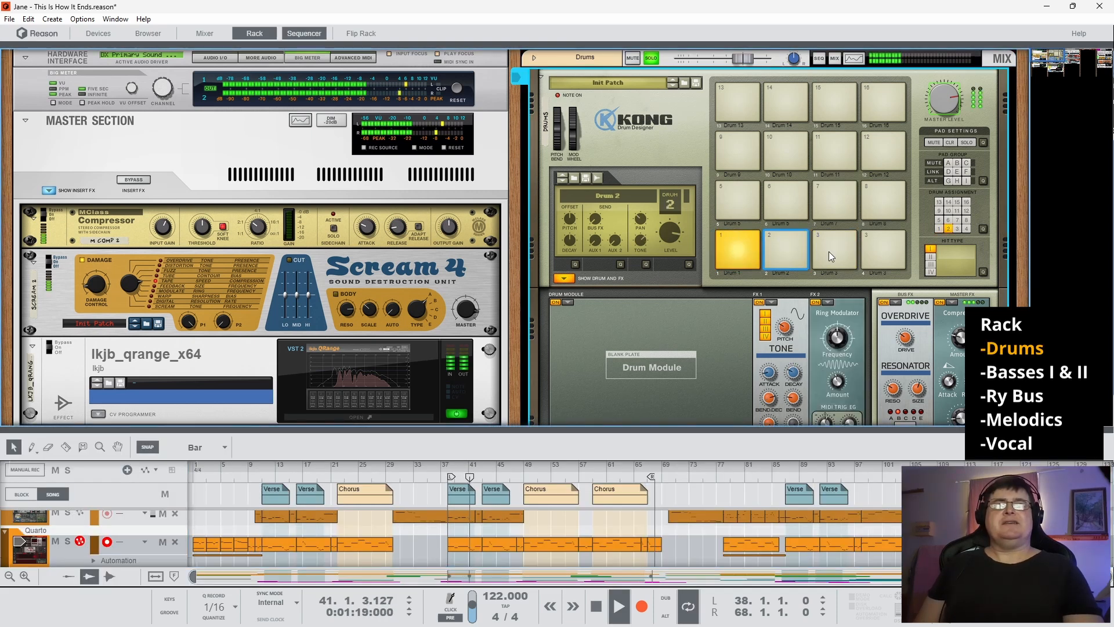
pyautogui.click(738, 244)
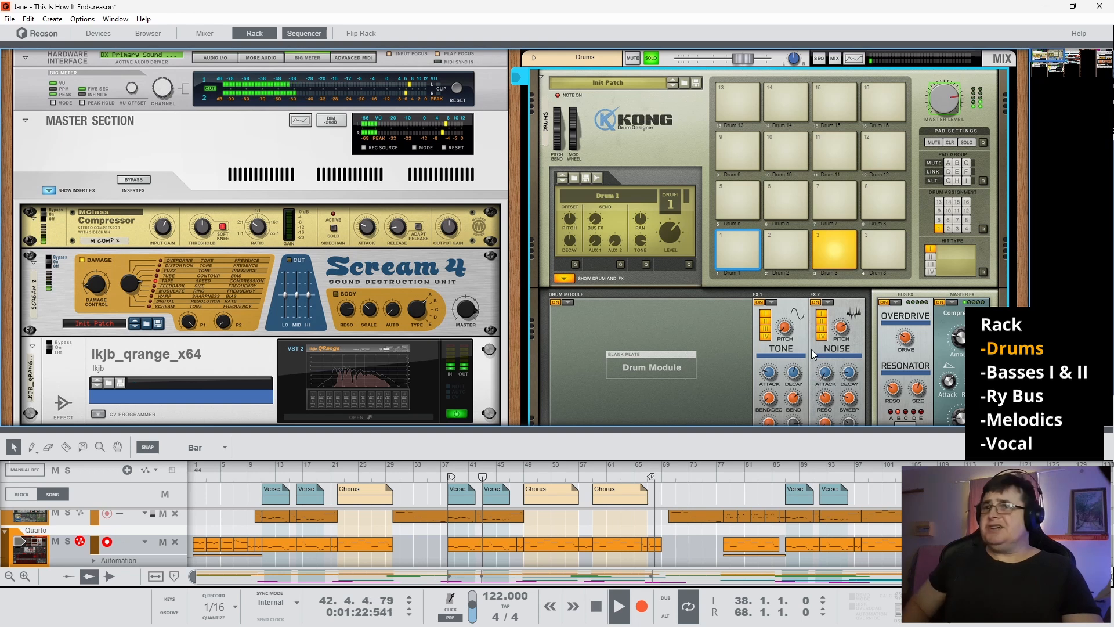
# - Switch Kong's Master FX compressor off and back on to compare the drum sound
pyautogui.scroll(-1, 811, 350)
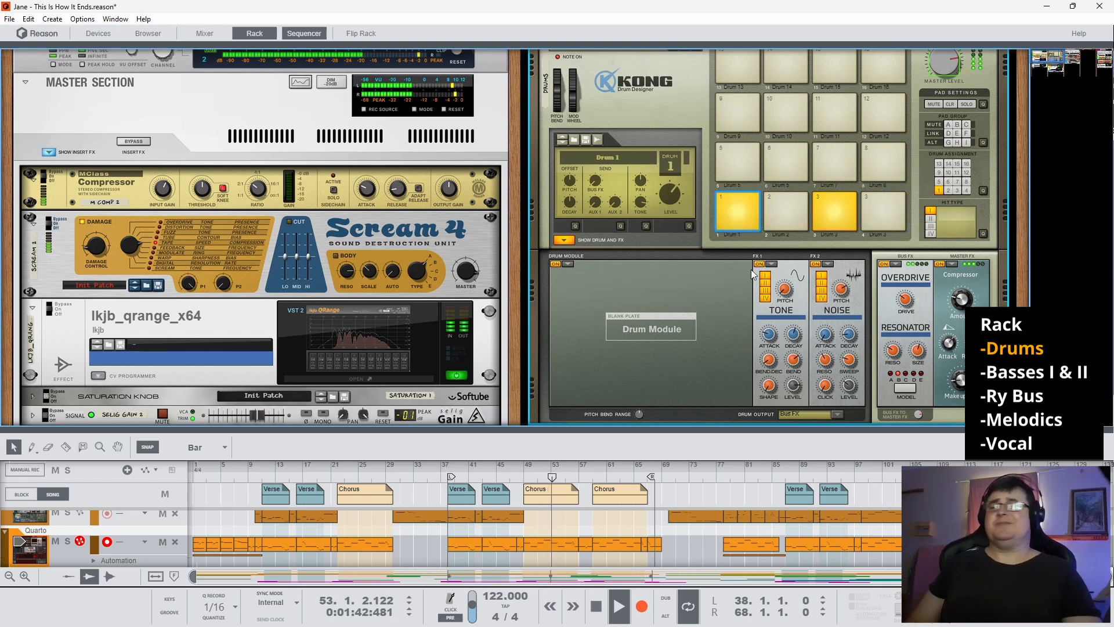
pyautogui.scroll(-3, 745, 241)
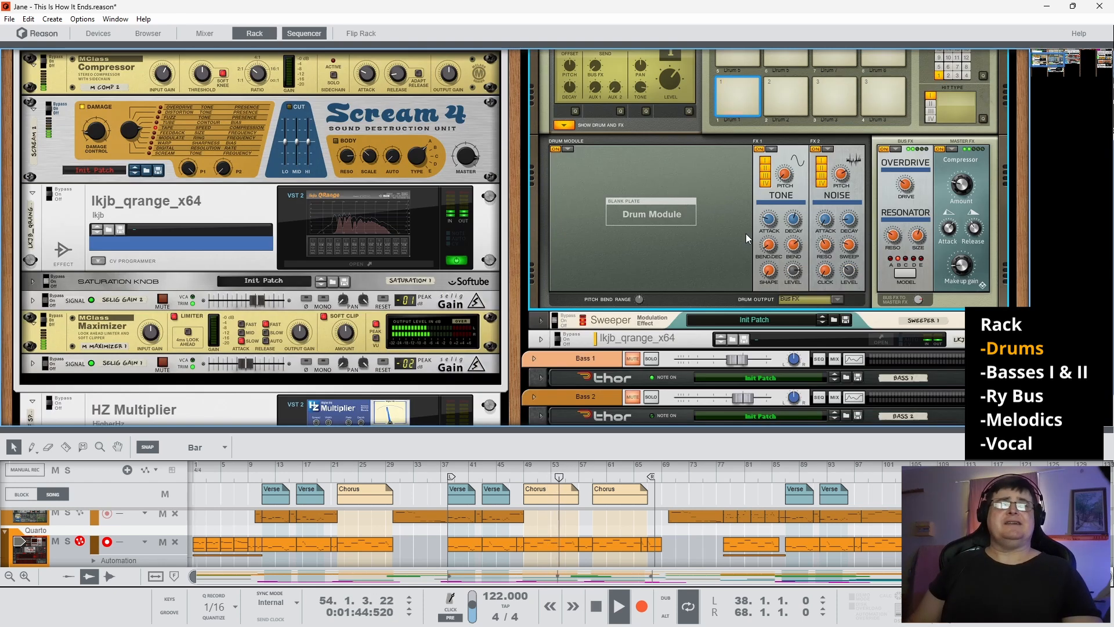
pyautogui.click(940, 149)
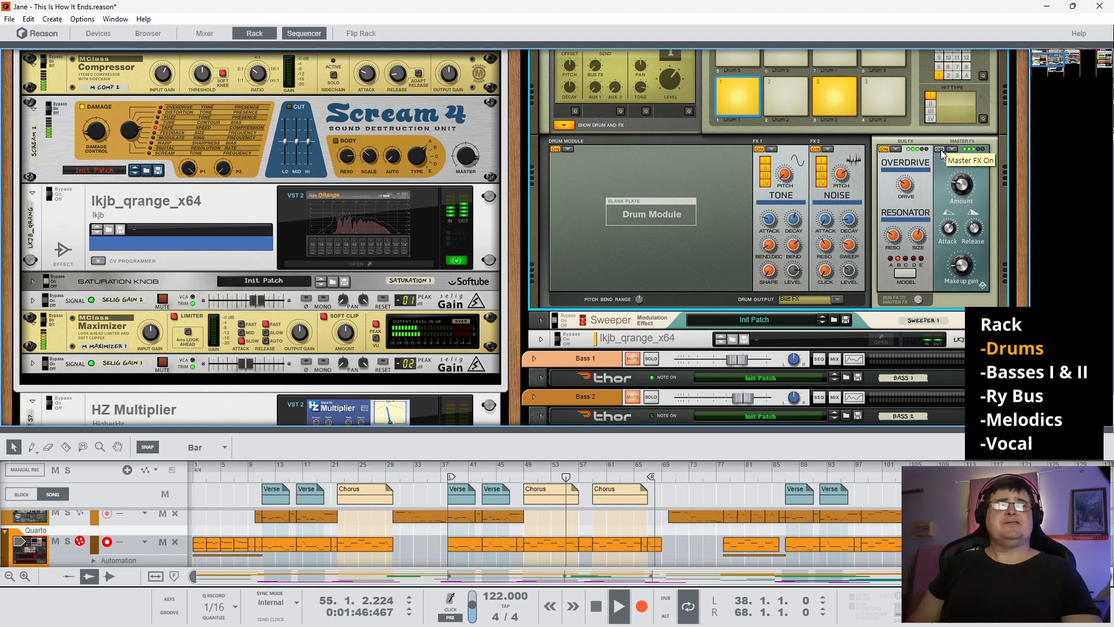
pyautogui.click(940, 150)
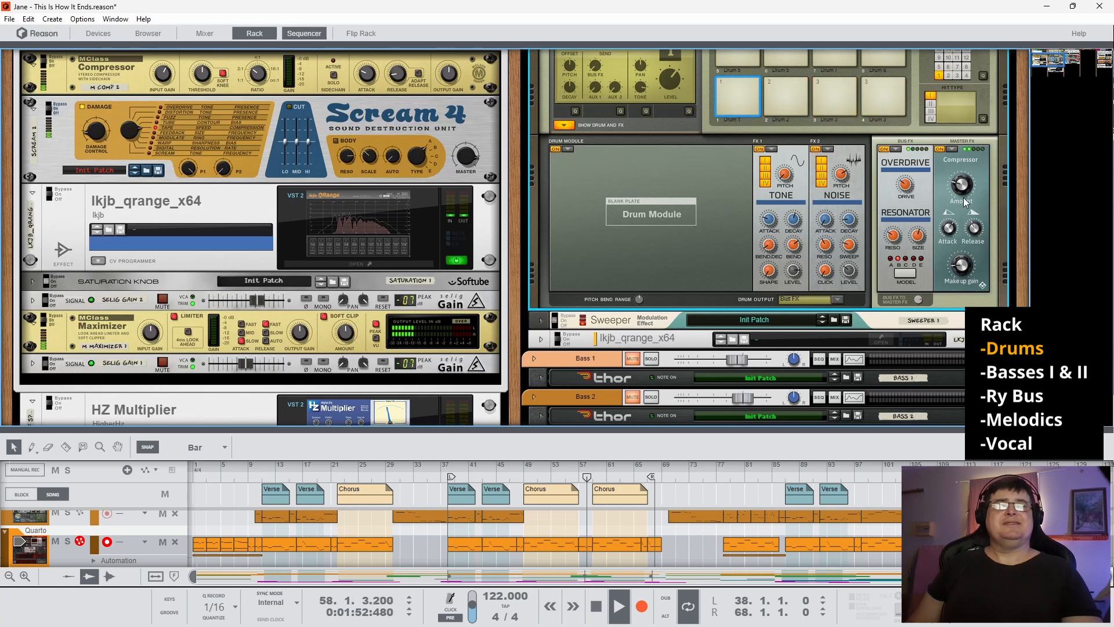
# - Unfold the Sweeper and lkjb_qrange_x64 effects on the Drums channel and fold the Kong device
pyautogui.scroll(-3, 561, 207)
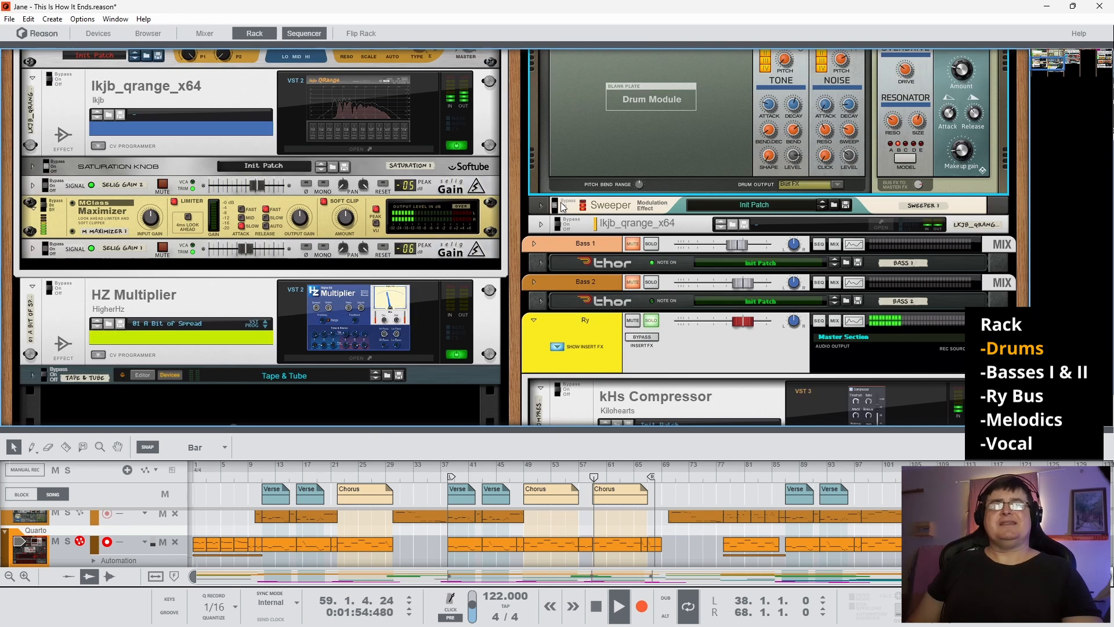
pyautogui.click(541, 205)
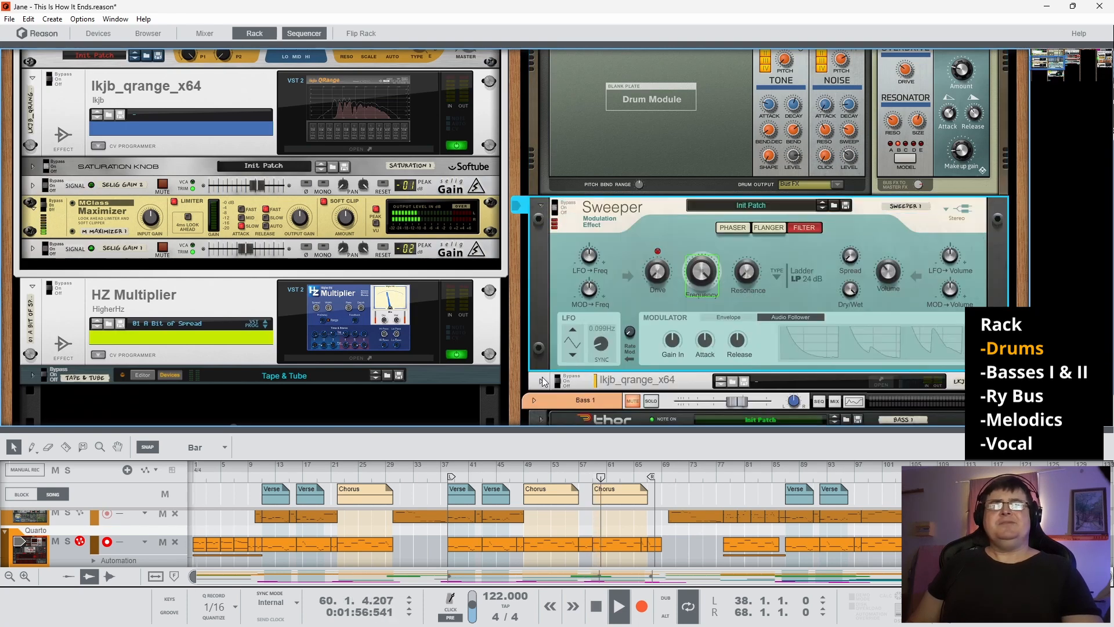
pyautogui.scroll(7, 618, 309)
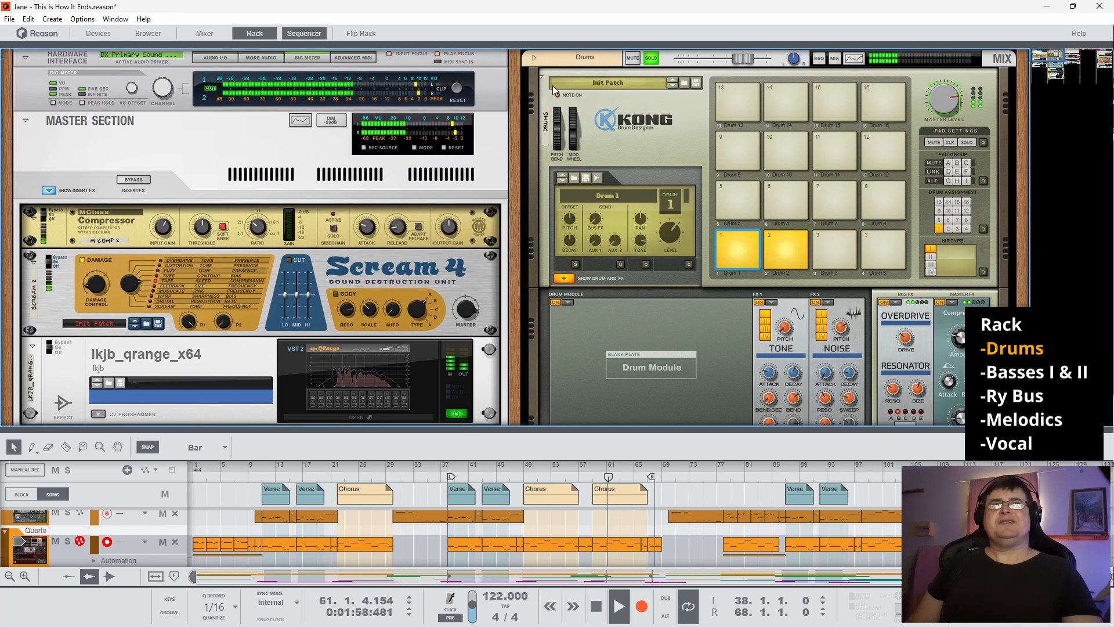
pyautogui.click(542, 77)
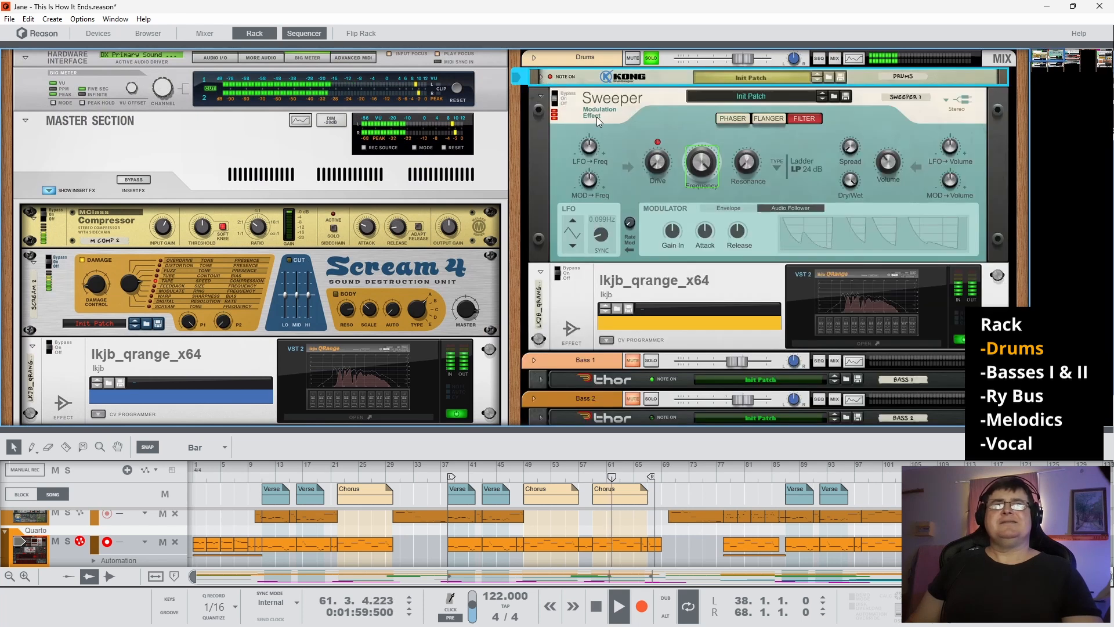
# - Check Sweeper's Bypass setting and audition its filter automation from about bar 80, returning playback to about bar 47
pyautogui.click(561, 98)
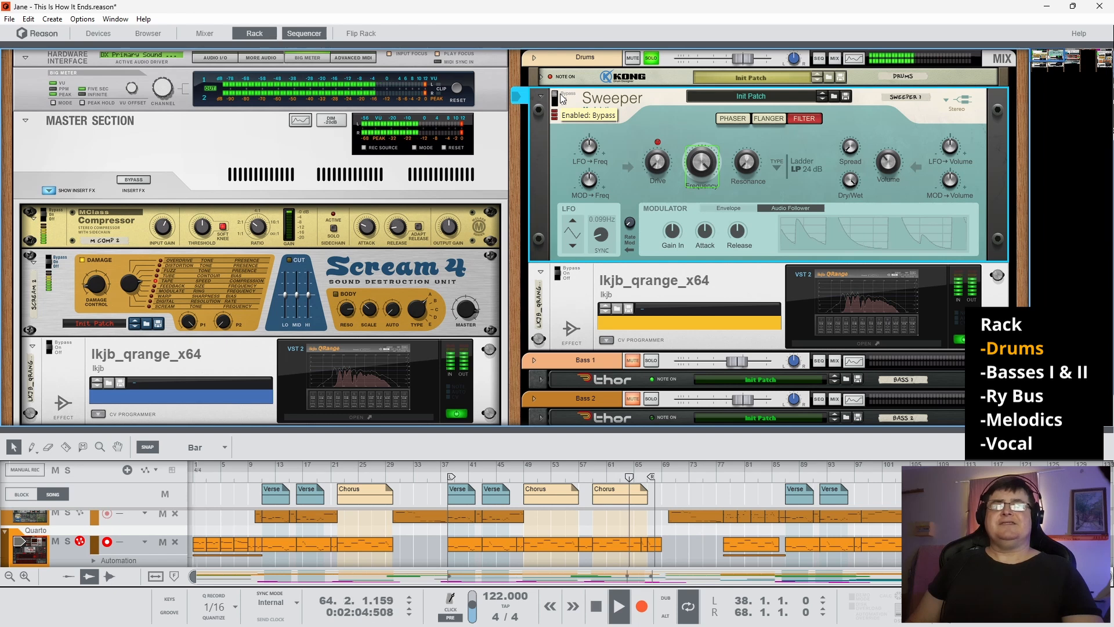
pyautogui.moveTo(717, 190)
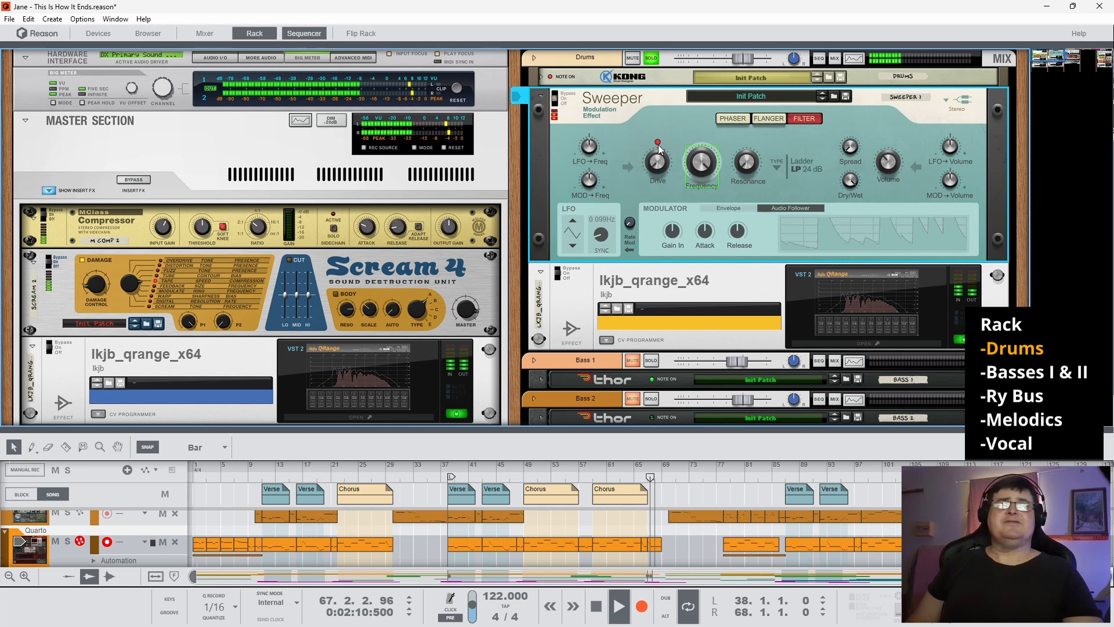
pyautogui.moveTo(897, 166)
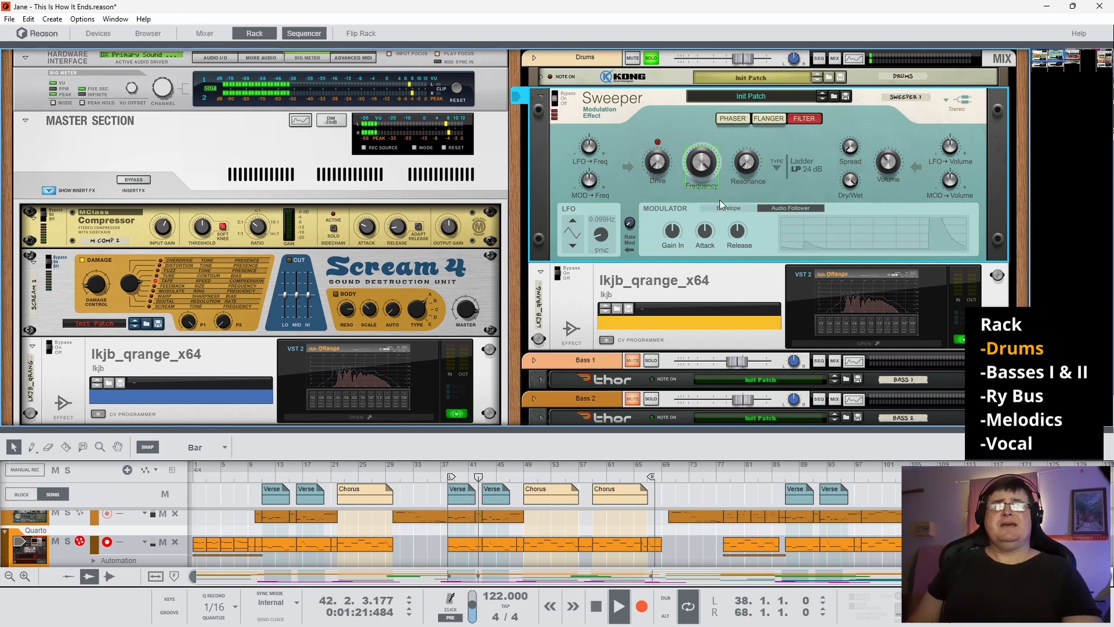
pyautogui.scroll(-2, 516, 530)
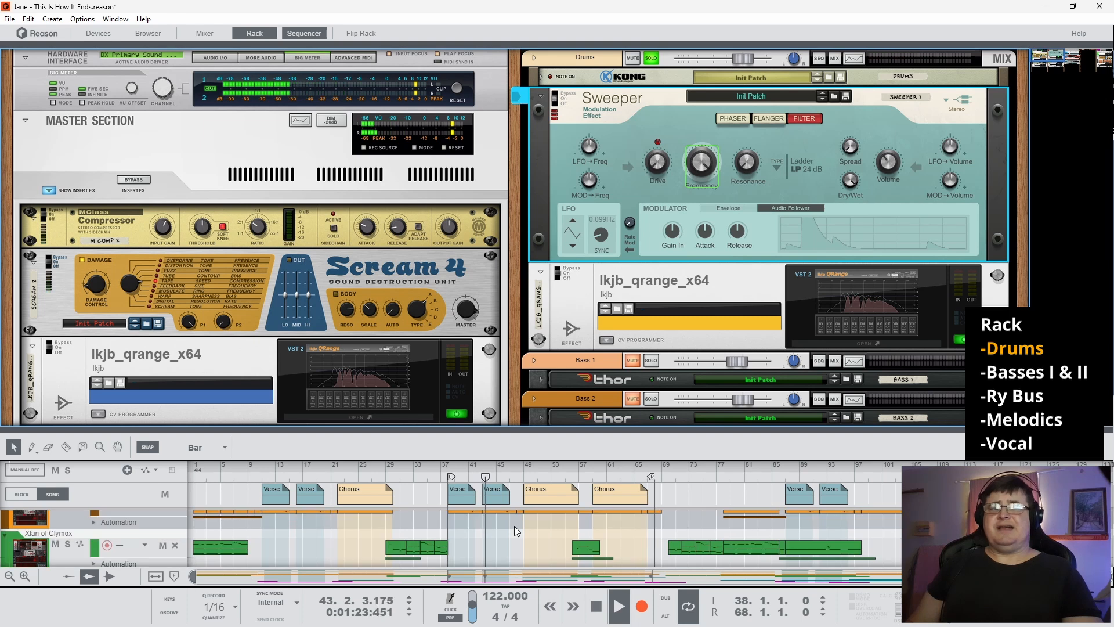
pyautogui.scroll(2, 516, 531)
pyautogui.click(746, 483)
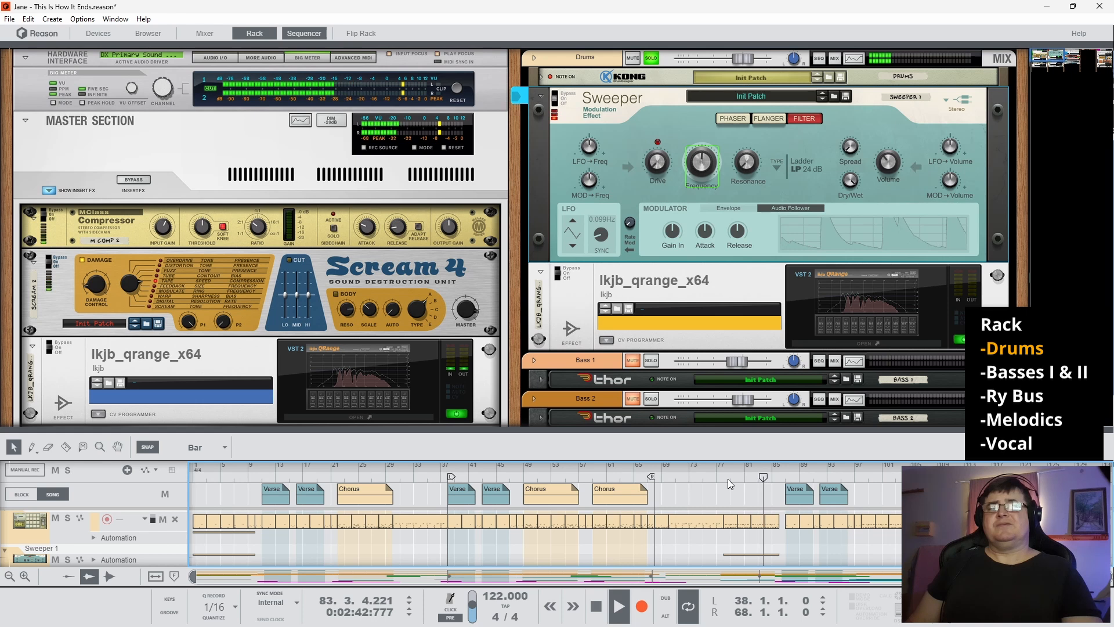
pyautogui.moveTo(552, 479); pyautogui.dragTo(512, 478)
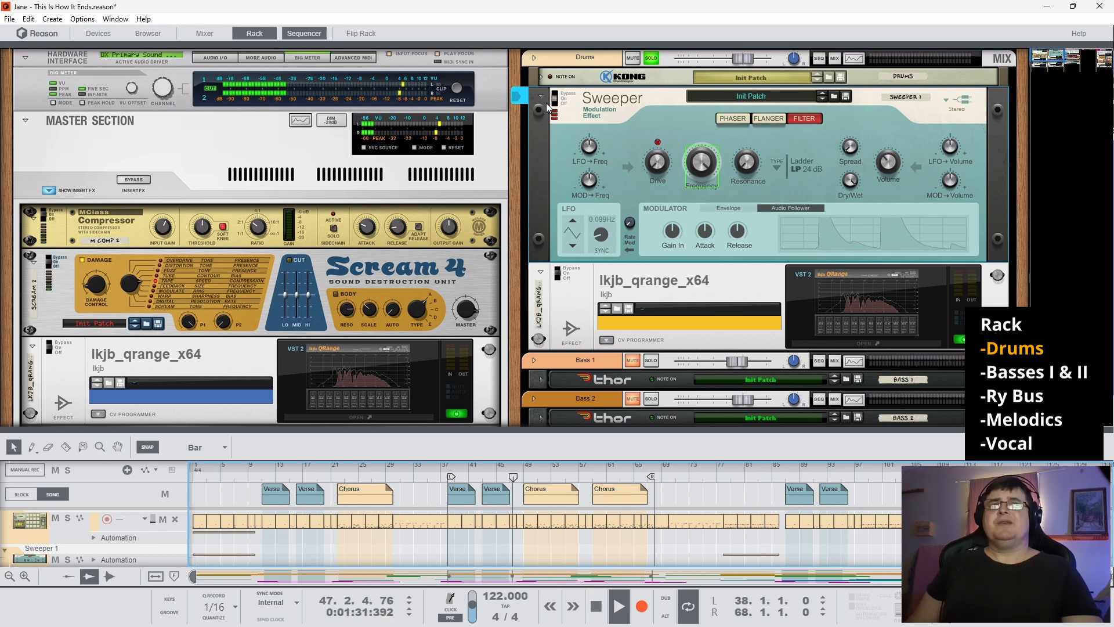
# - Fold Sweeper, audition the Drums channel's lkjb_qrange_x64 with its bypass switch and EQ curve, and fold the effect
pyautogui.click(541, 97)
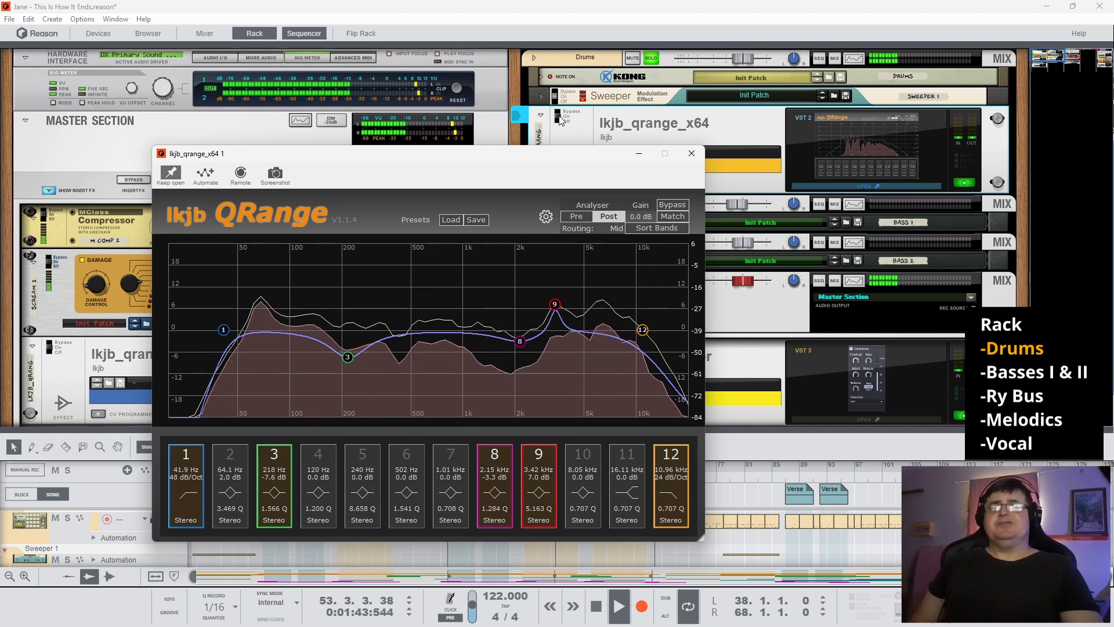
pyautogui.click(560, 116)
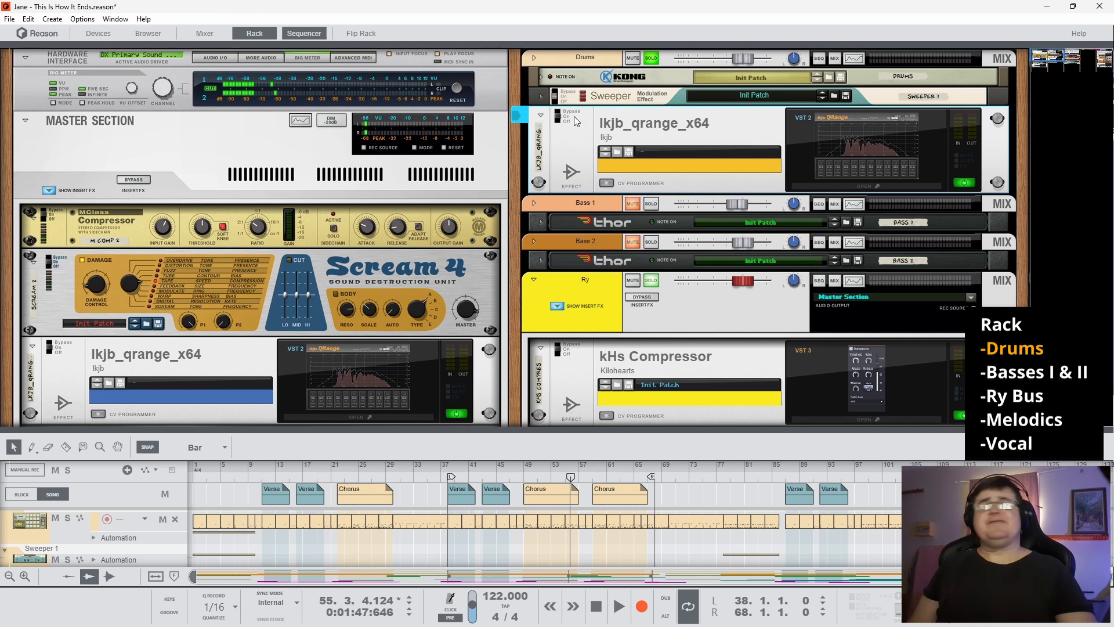
pyautogui.doubleClick(892, 155)
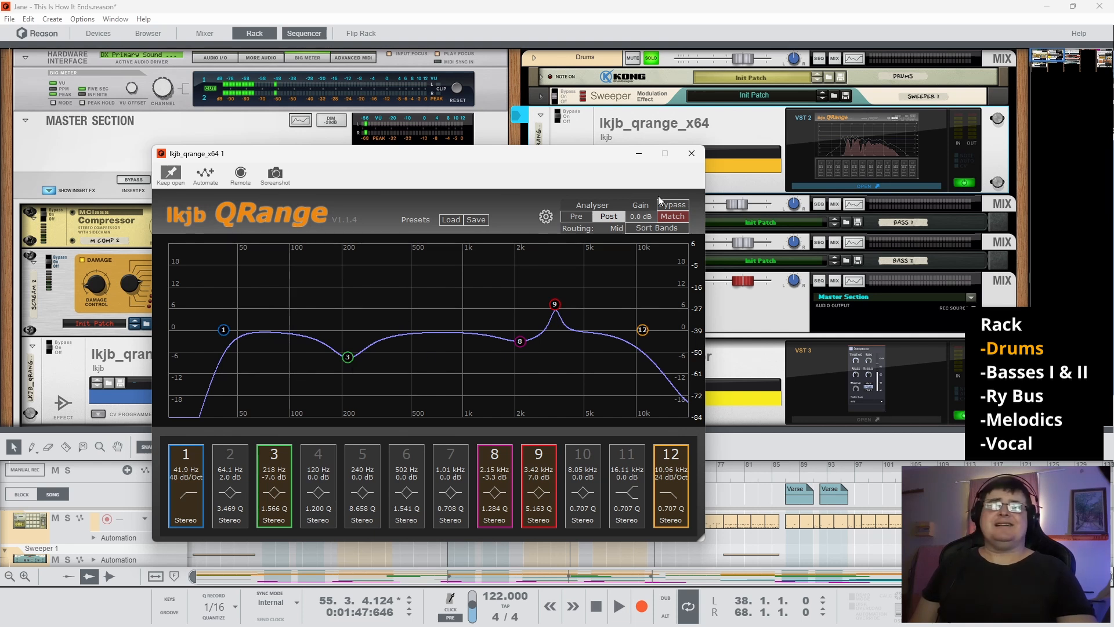
pyautogui.click(691, 158)
pyautogui.click(541, 118)
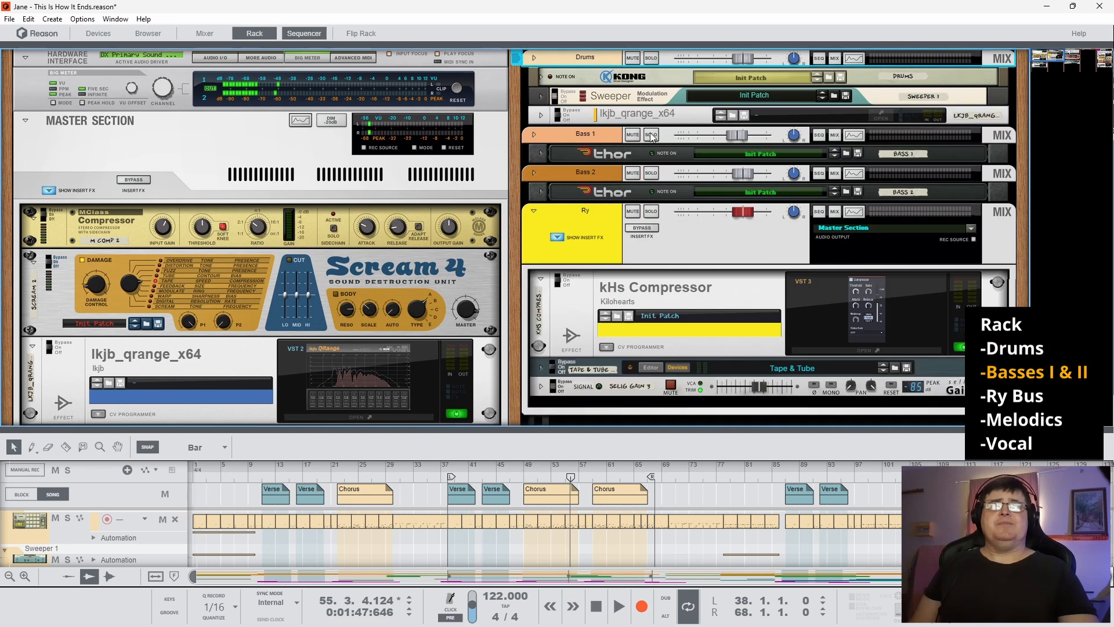
# - Solo Bass 1 and audition it from about bar 49 while inspecting its Thor synthesizer, then fold Thor and unsolo the channel
pyautogui.click(651, 135)
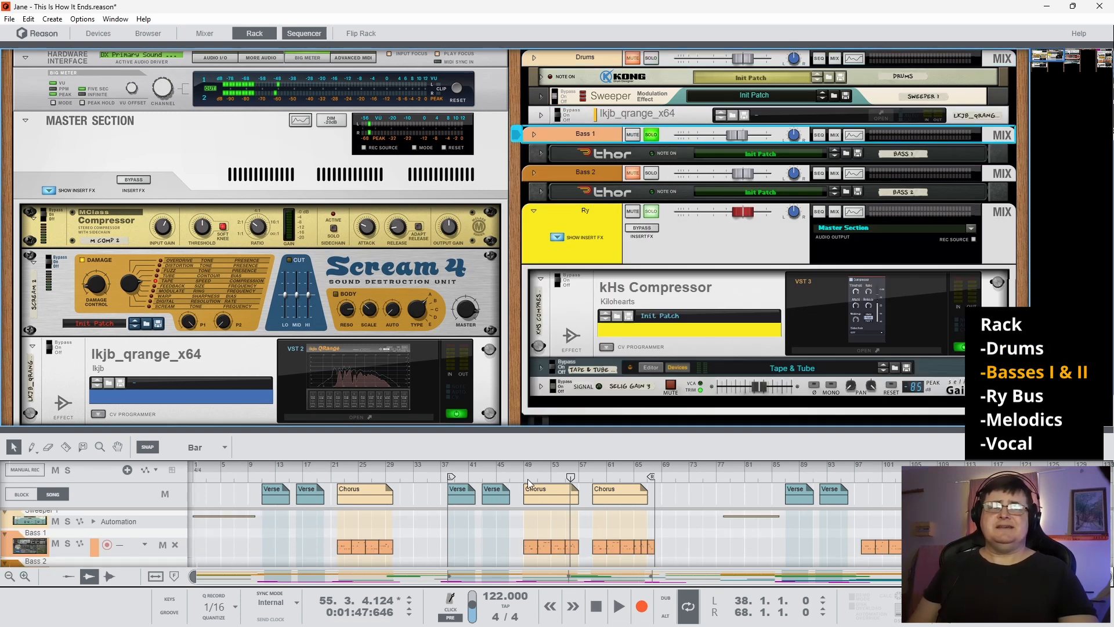
pyautogui.click(528, 481)
pyautogui.press('space')
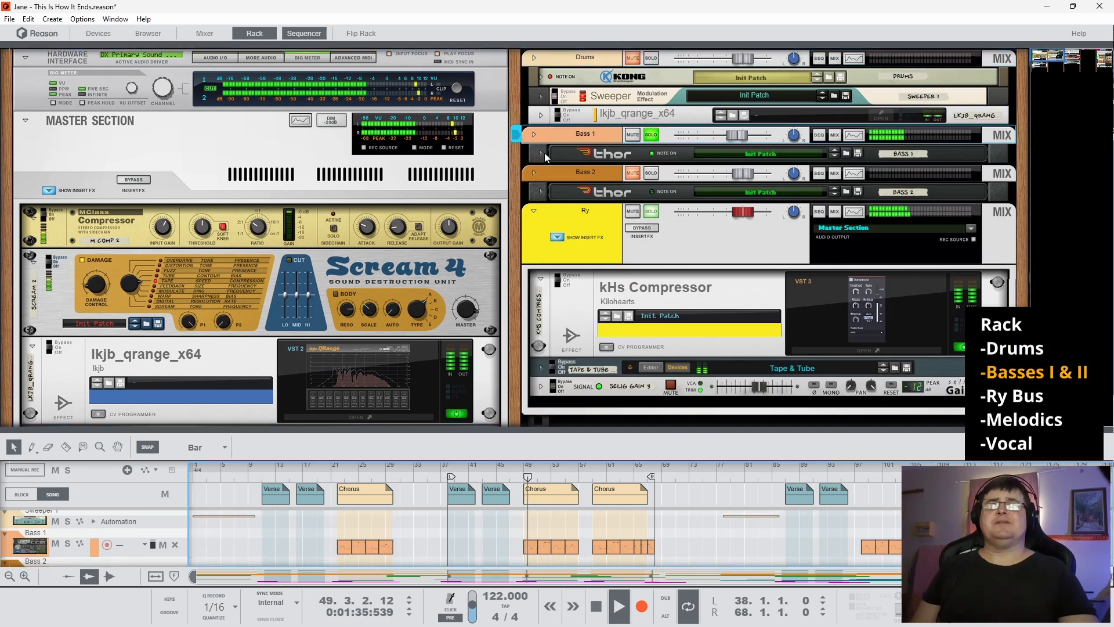
pyautogui.click(542, 154)
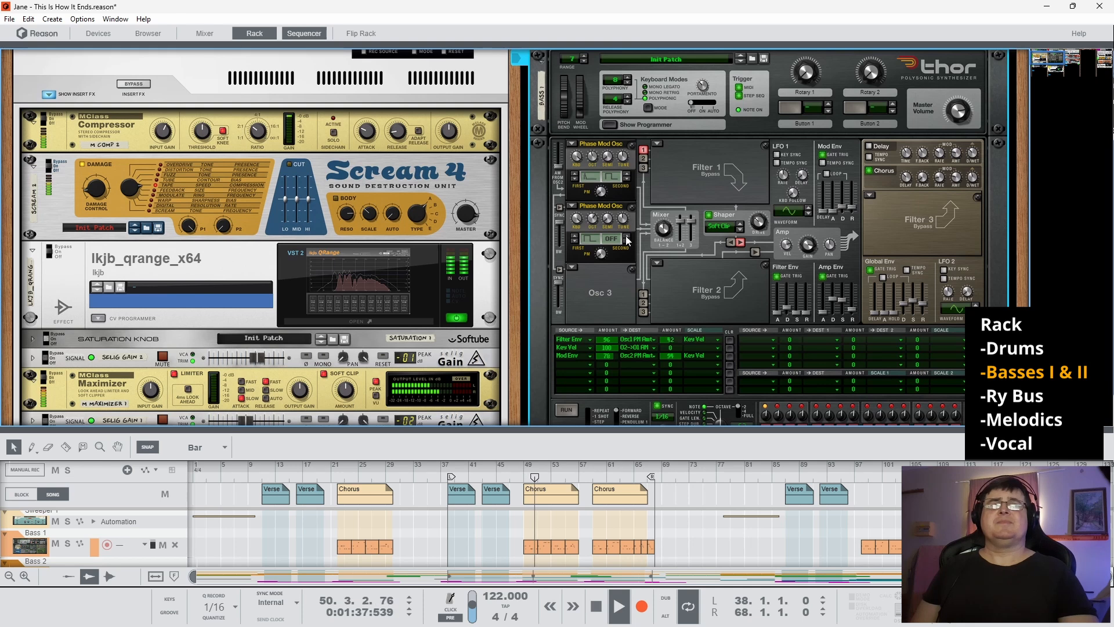
pyautogui.scroll(3, 633, 191)
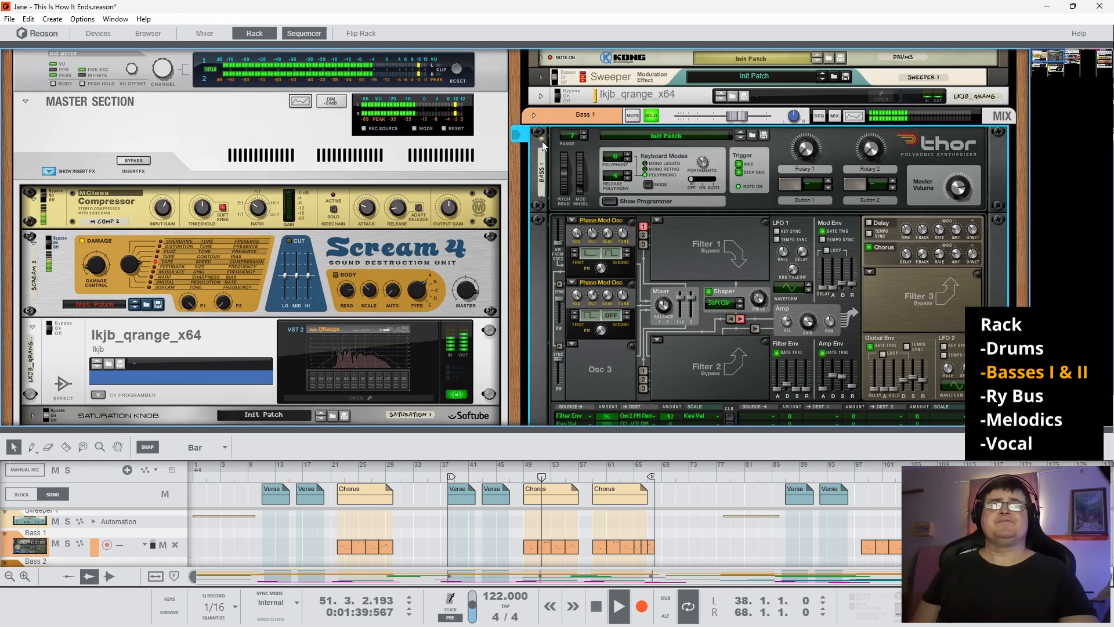
pyautogui.click(542, 140)
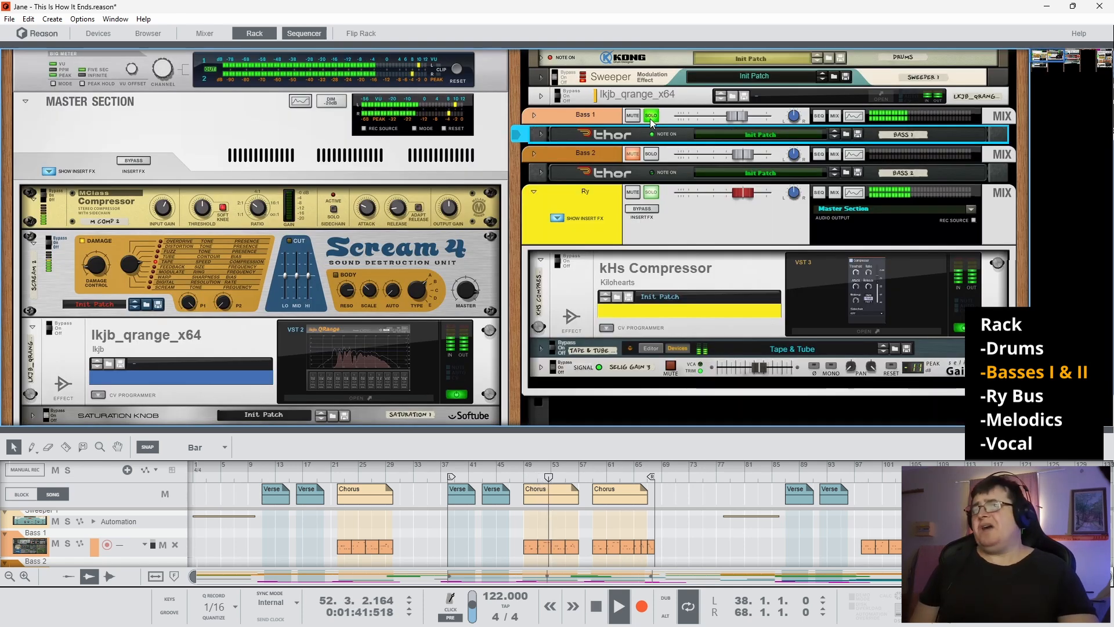
pyautogui.press('space')
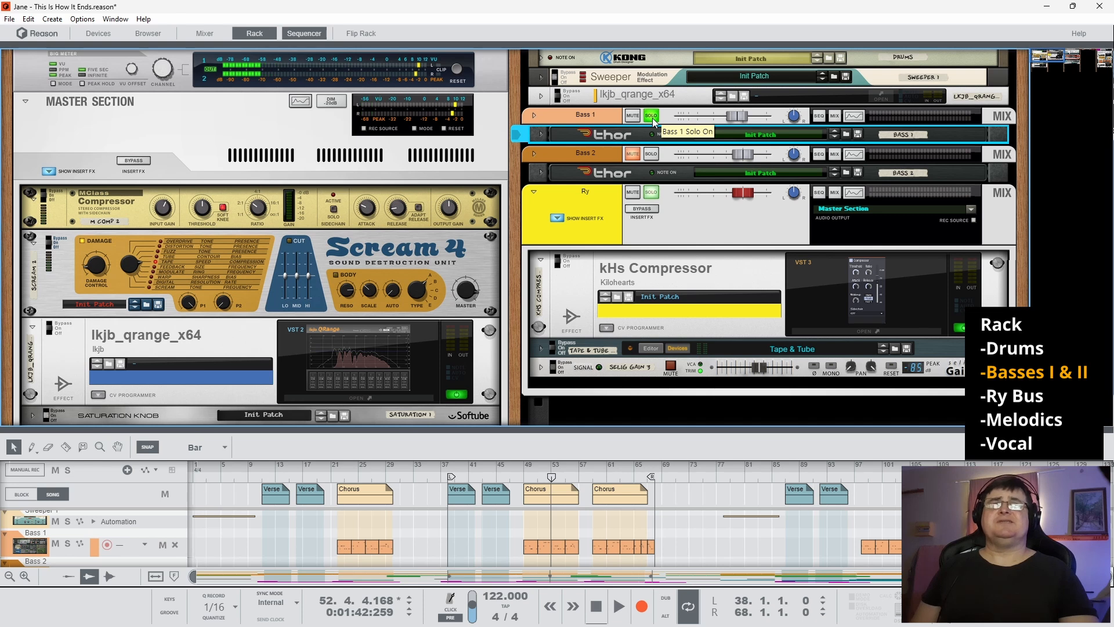
pyautogui.click(652, 117)
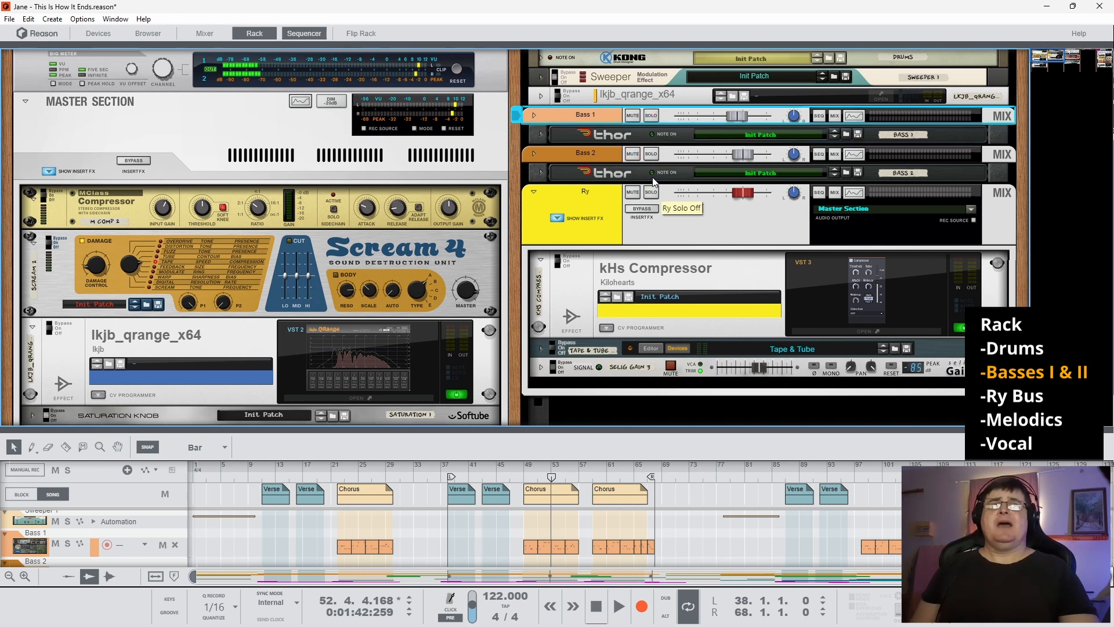
# - Solo Bass 2, play it from about bar 38, and inspect the resonance and drive of its Thor's Low Pass Ladder Filter
pyautogui.click(647, 153)
pyautogui.scroll(-1, 541, 491)
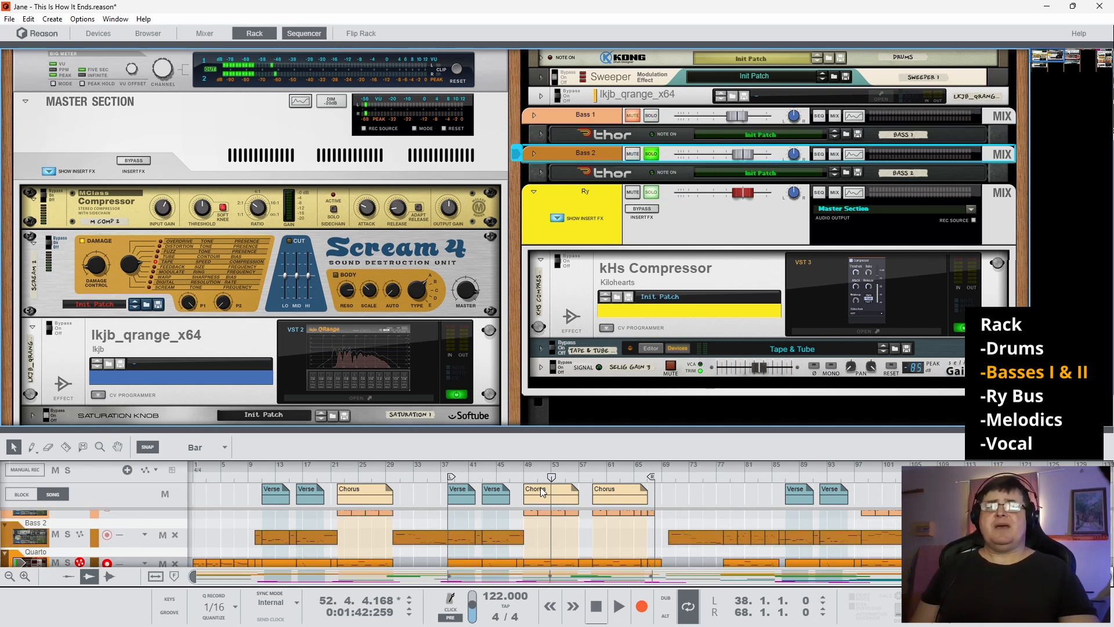
pyautogui.click(450, 478)
pyautogui.press('space')
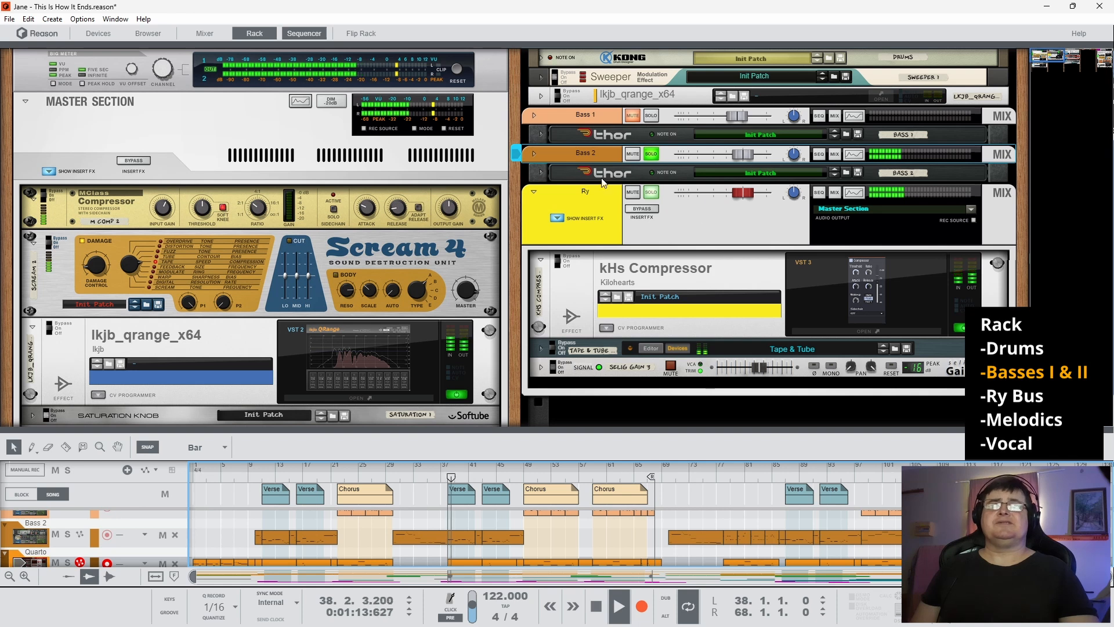
pyautogui.click(541, 173)
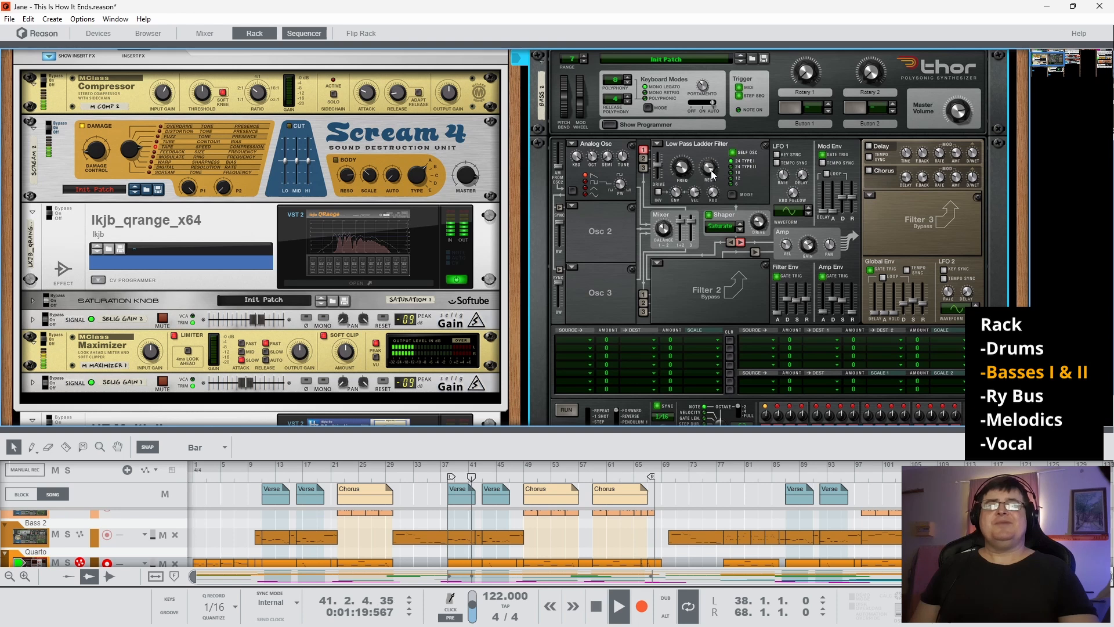
pyautogui.moveTo(712, 175)
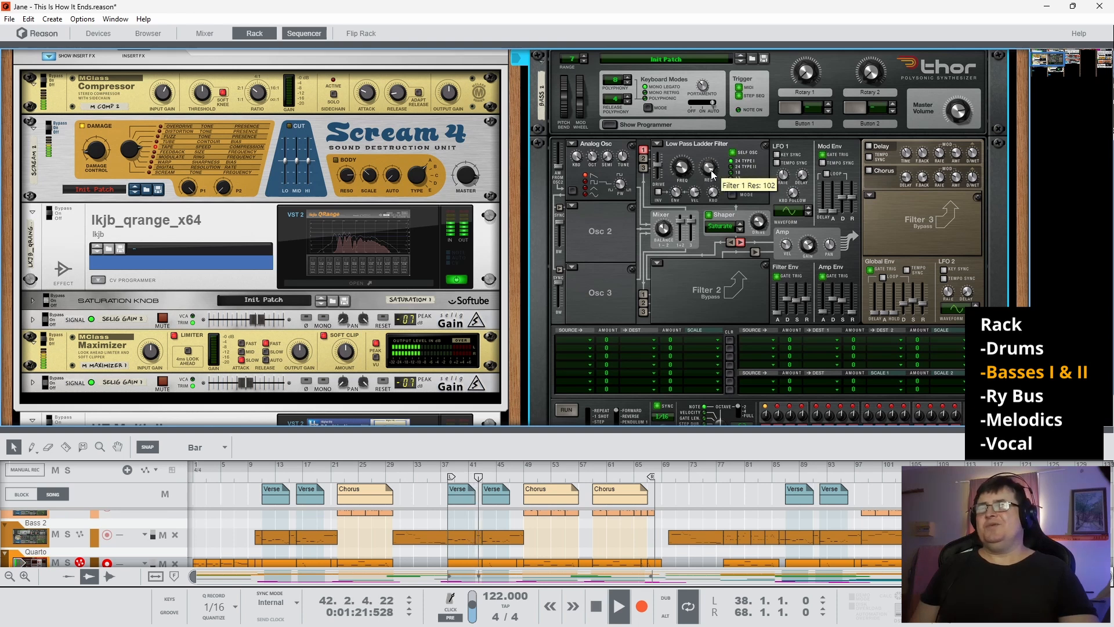
pyautogui.moveTo(659, 170)
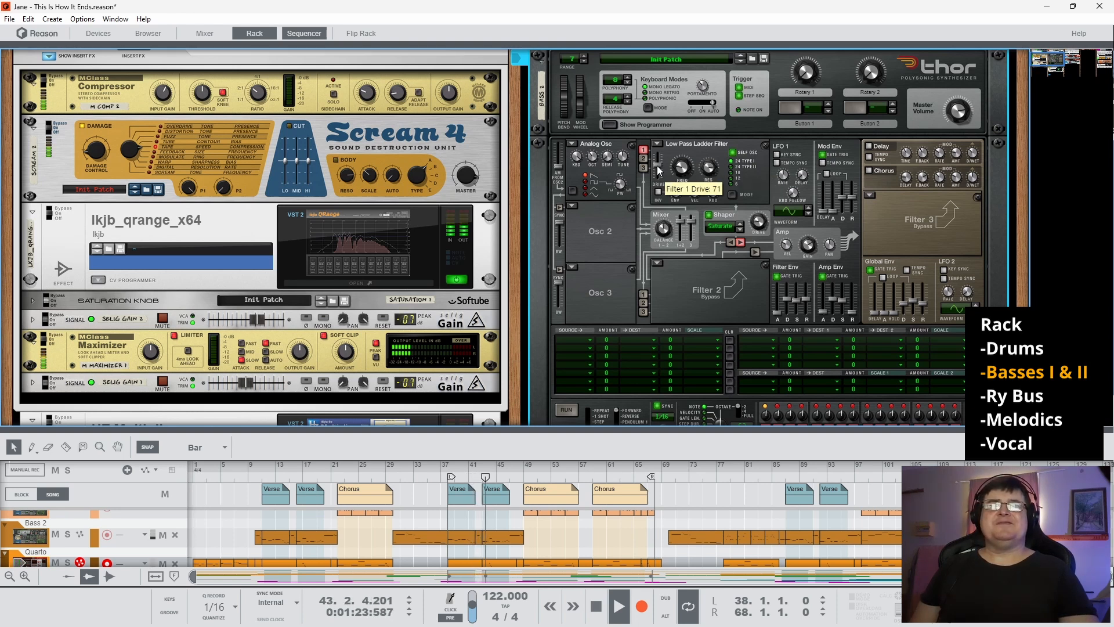
# - Switch the Shaper in Bass 2's Thor off and back on to compare the sound
pyautogui.click(710, 217)
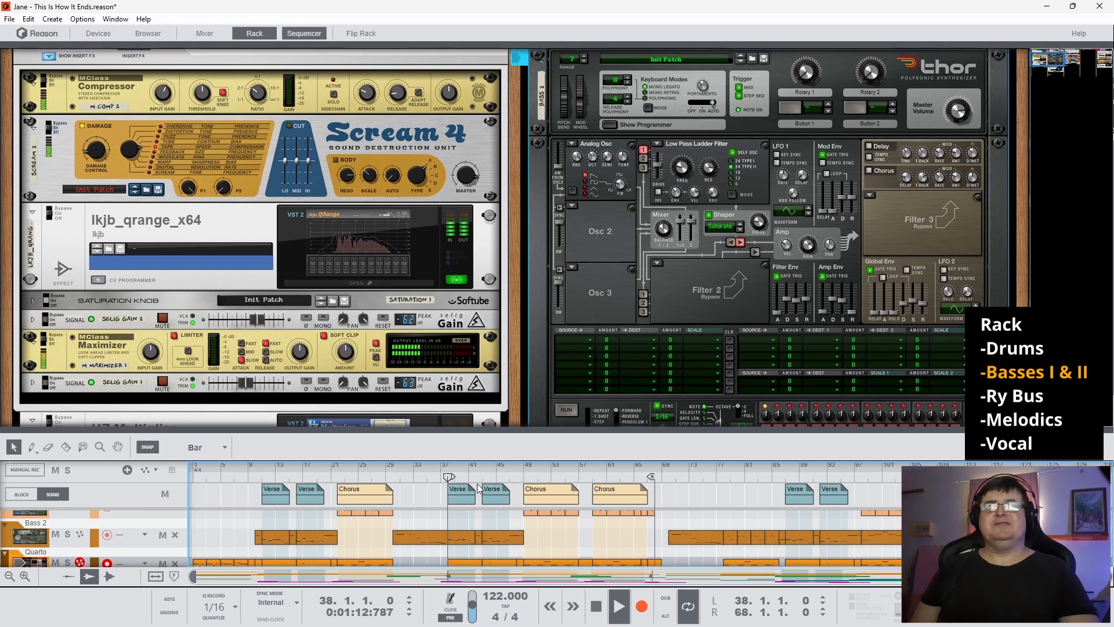
pyautogui.click(708, 216)
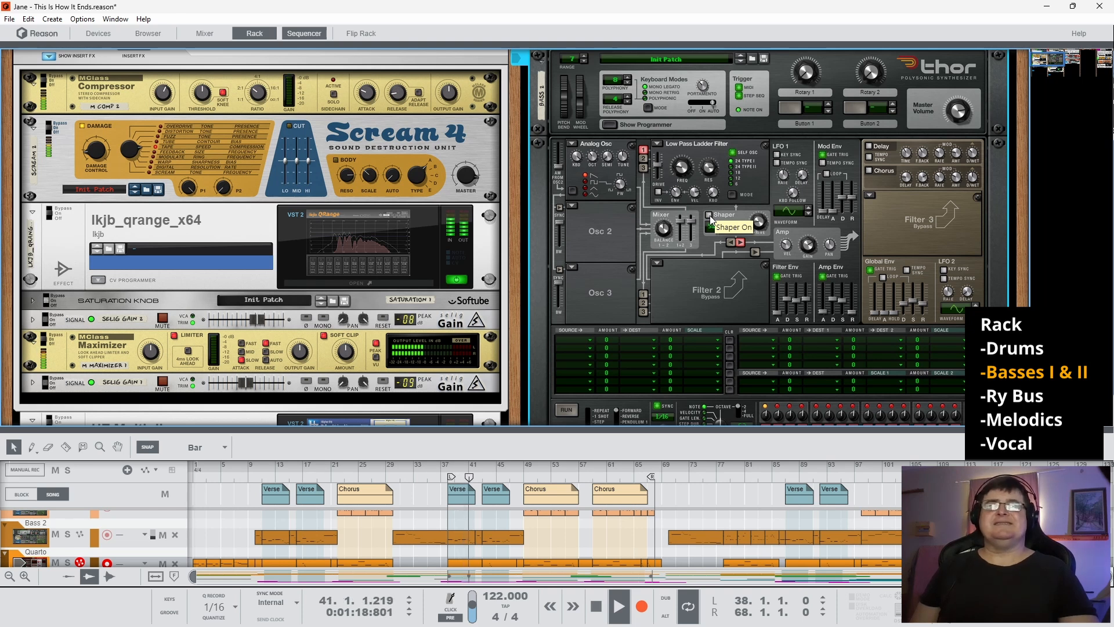
pyautogui.click(709, 216)
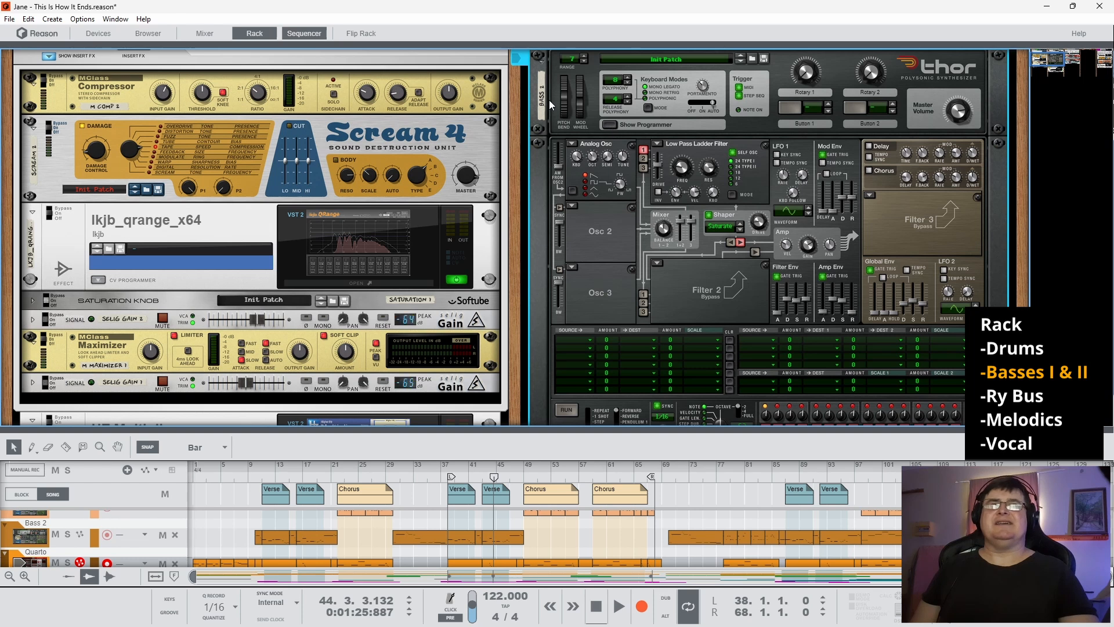
# - Fold Bass 2's Thor, audition the bass from about bar 47 into the chorus, and unsolo the channel
pyautogui.click(541, 62)
pyautogui.click(513, 475)
pyautogui.press('space')
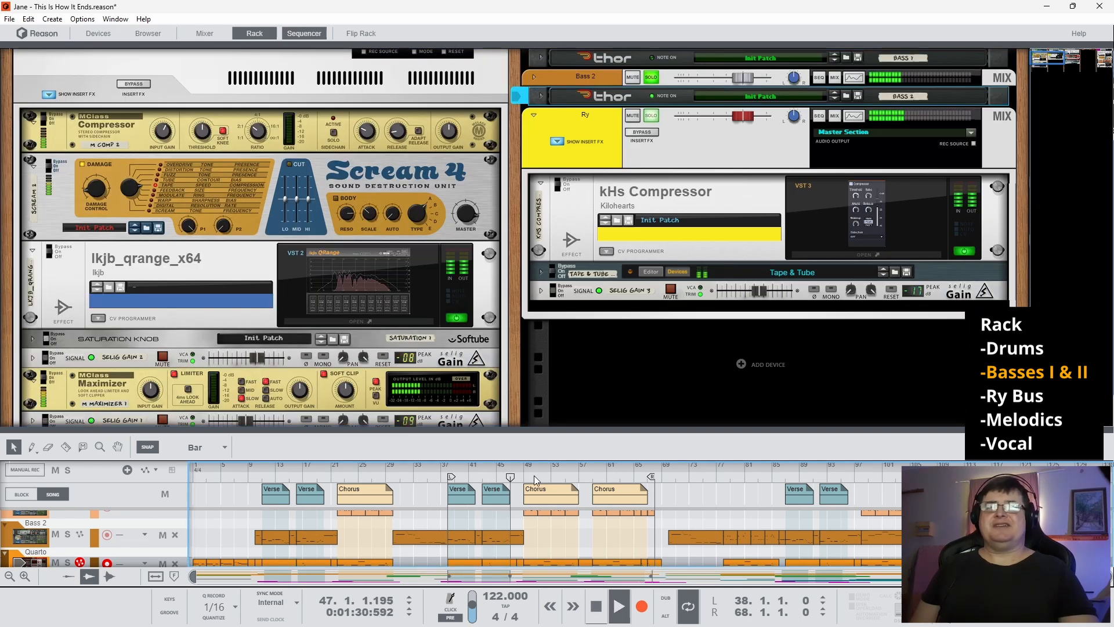
pyautogui.scroll(3, 643, 272)
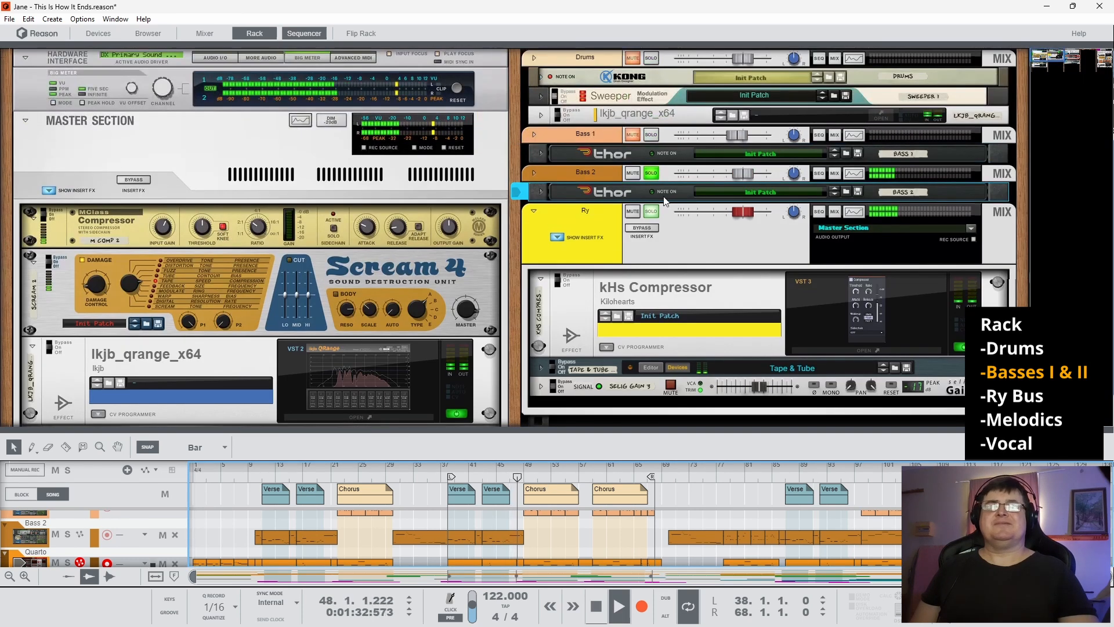
pyautogui.click(649, 174)
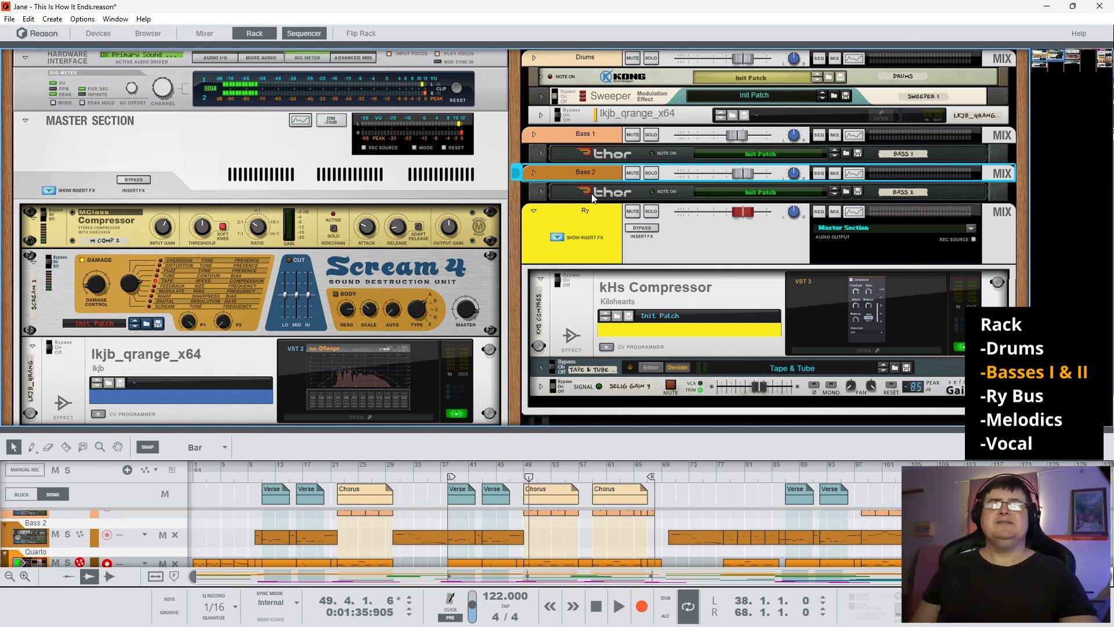
# - Unfold Bass 2's Thor for another look at its programmer settings and fold it again
pyautogui.click(543, 194)
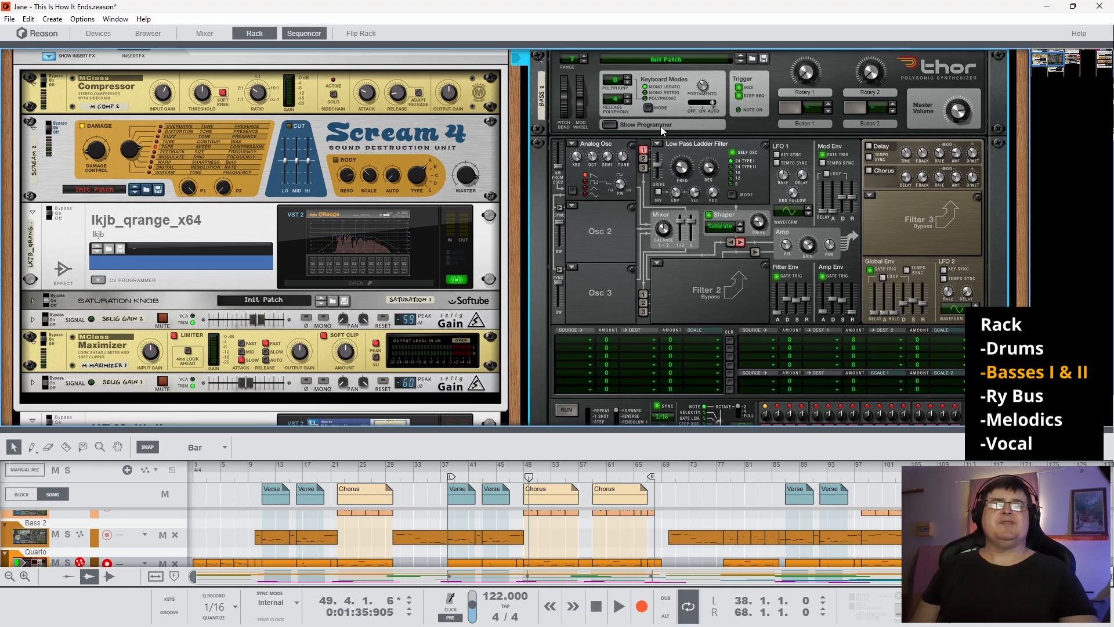
pyautogui.click(543, 61)
pyautogui.scroll(3, 609, 174)
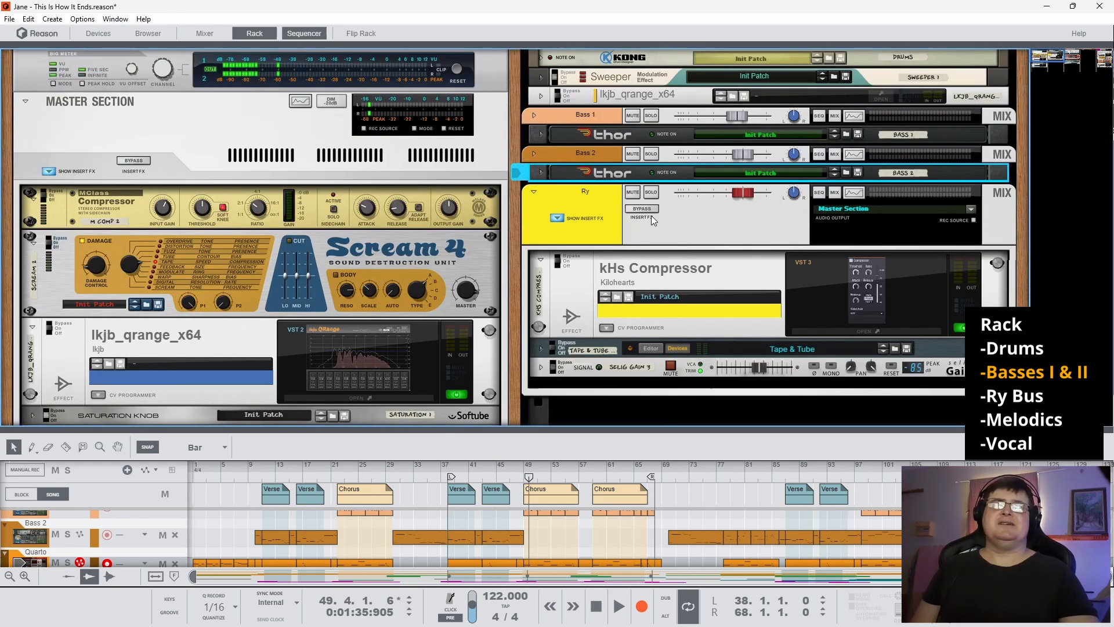
# - Solo the Ry bus during playback and open its kHs Compressor editor, keeping the window open beside the bus devices
pyautogui.click(656, 196)
pyautogui.press('space')
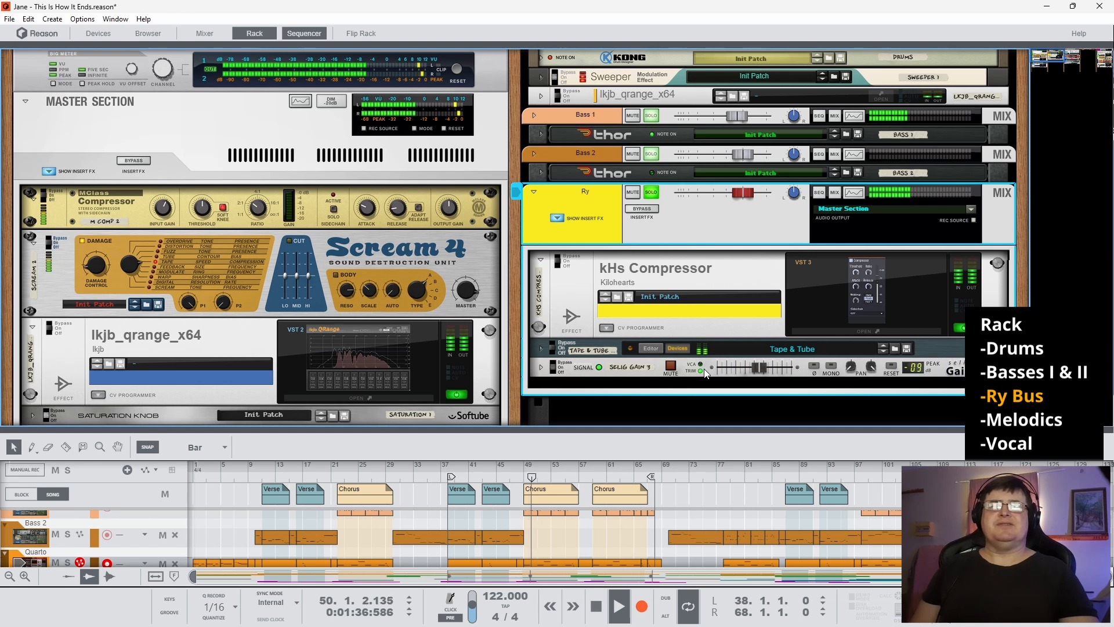
pyautogui.click(926, 306)
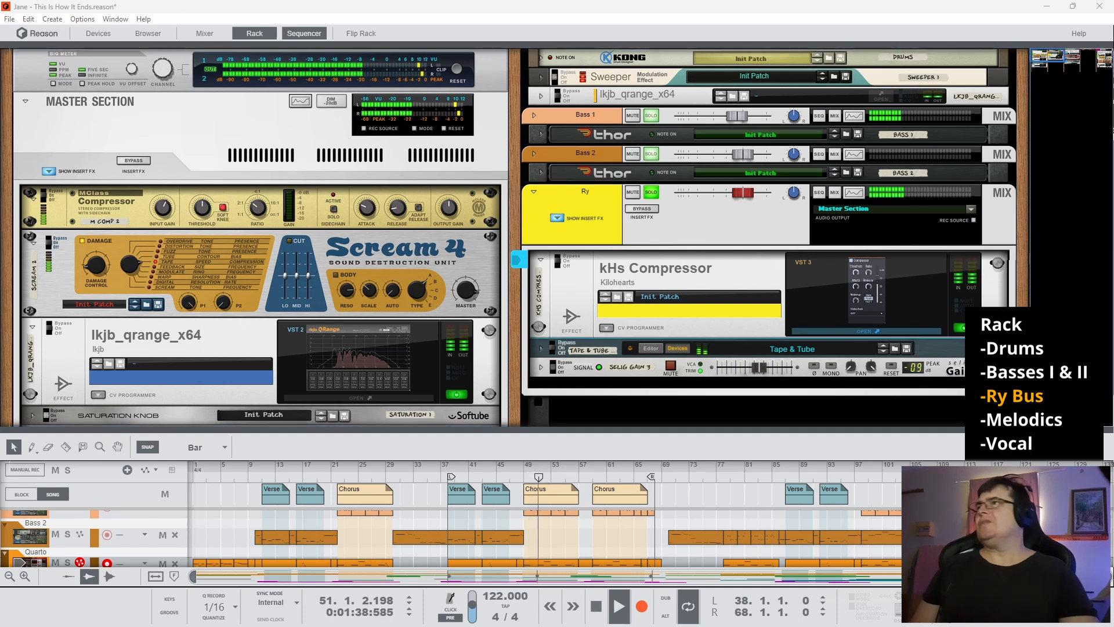
pyautogui.moveTo(102, 109); pyautogui.dragTo(343, 75)
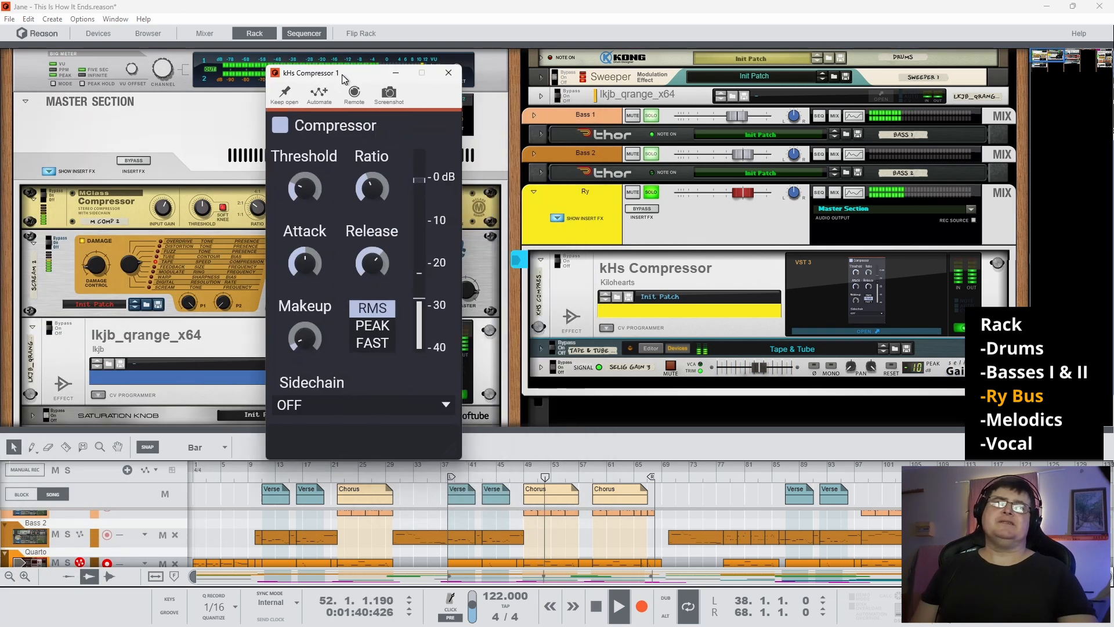
pyautogui.click(284, 92)
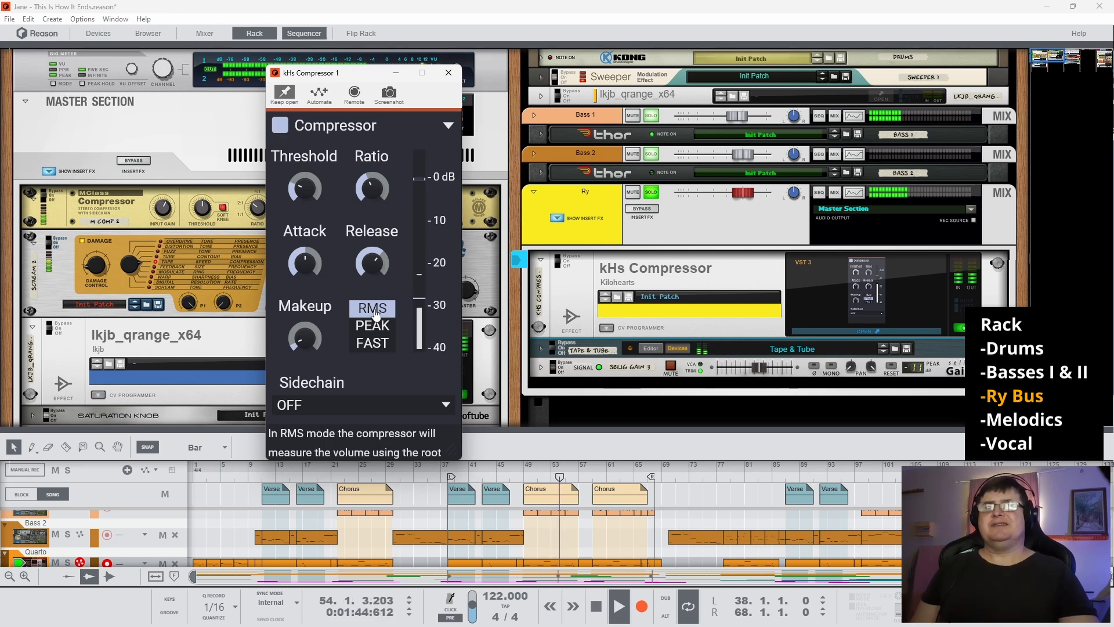
# - Compare the Ry bus with kHs Compressor switched off and back on, then close its editor
pyautogui.press('space')
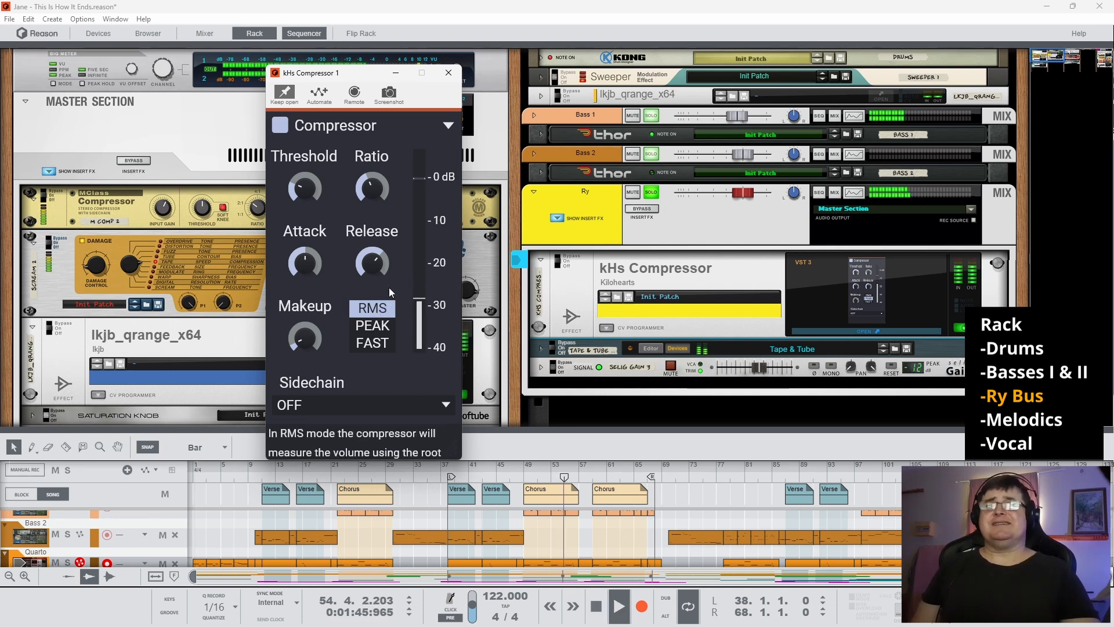
pyautogui.click(280, 126)
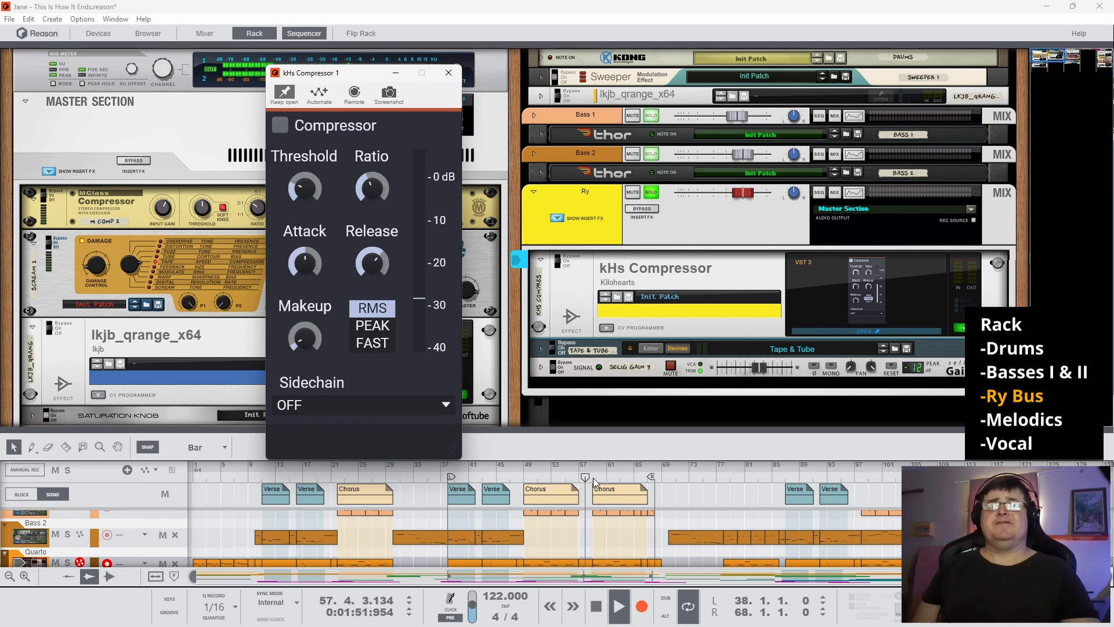
pyautogui.click(658, 443)
pyautogui.click(280, 128)
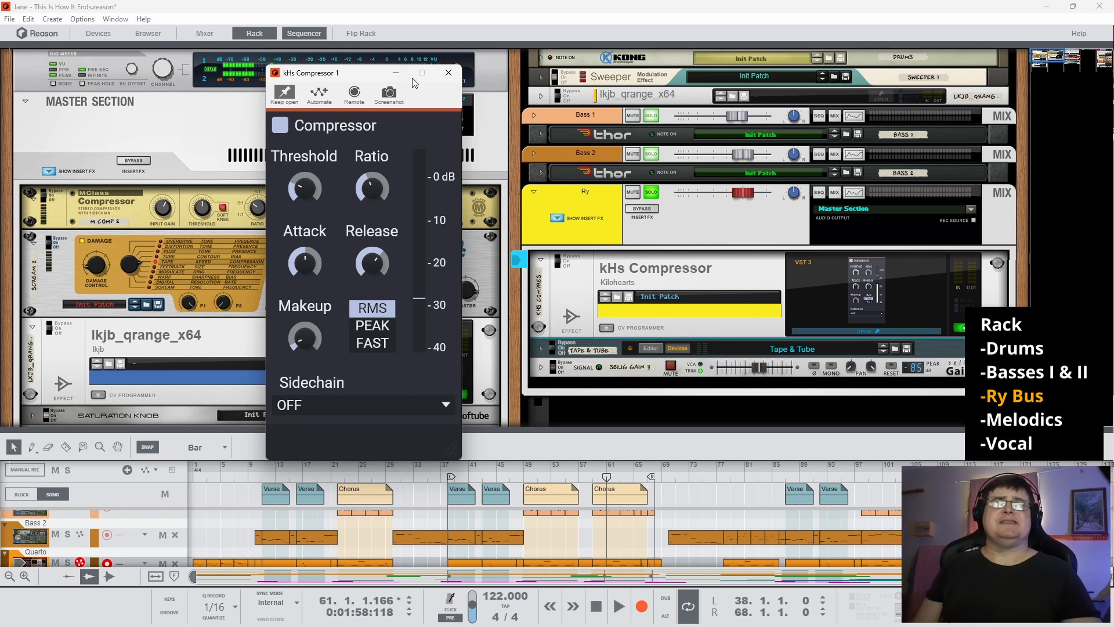
pyautogui.click(448, 72)
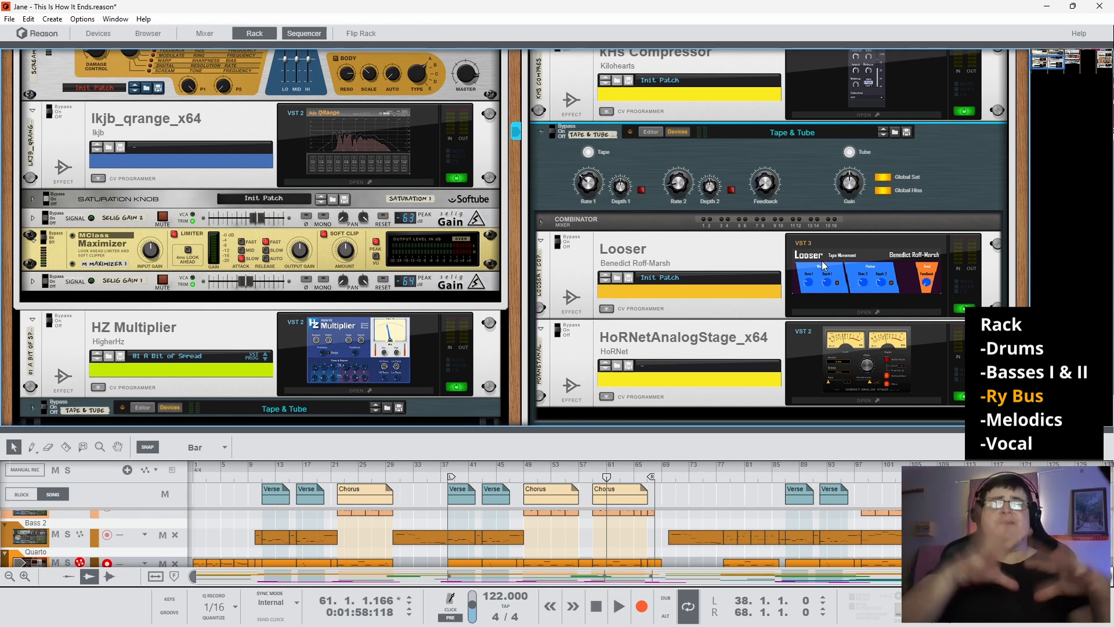
# - Inspect the Wow, Flutter and Feedback settings of Looser inside the Ry bus's Tape & Tube combinator and close its editor
pyautogui.click(868, 268)
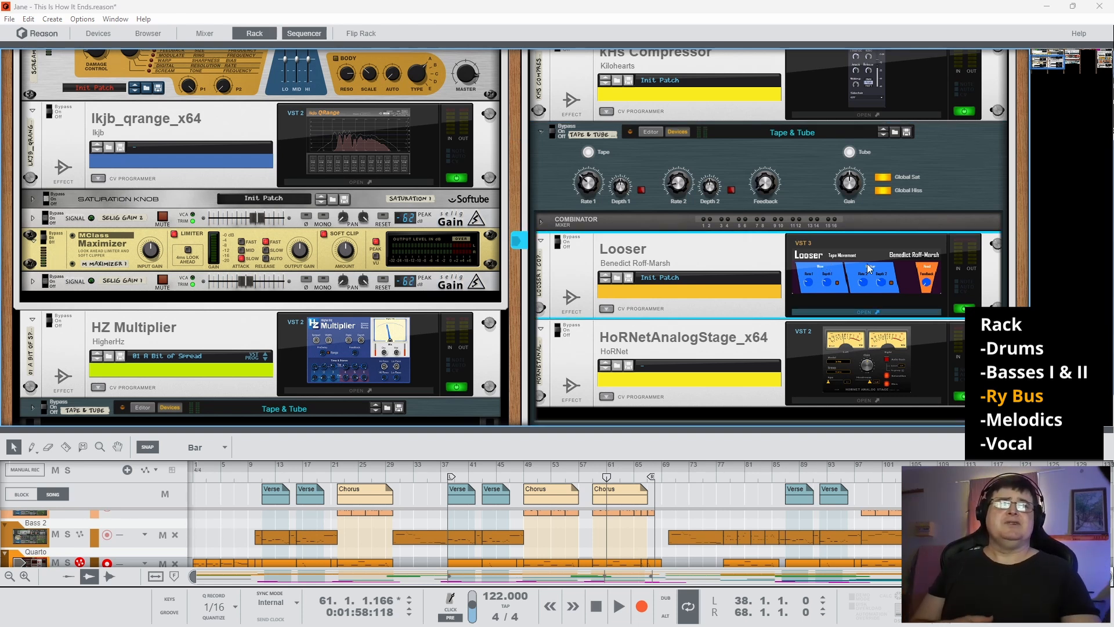
pyautogui.moveTo(135, 302); pyautogui.dragTo(409, 85)
pyautogui.click(289, 107)
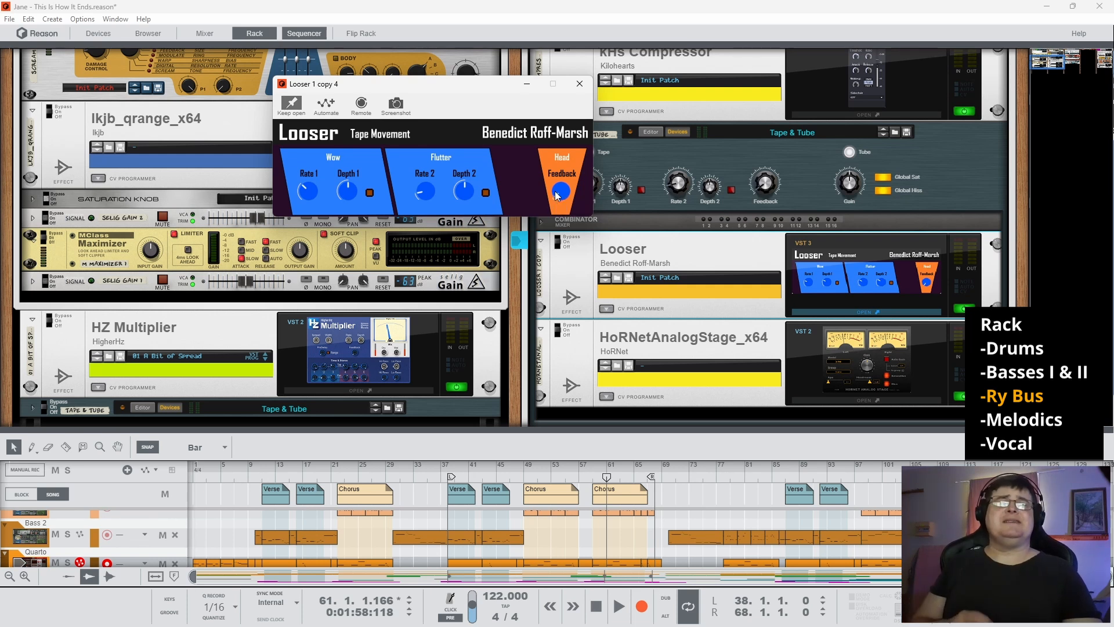
pyautogui.click(579, 85)
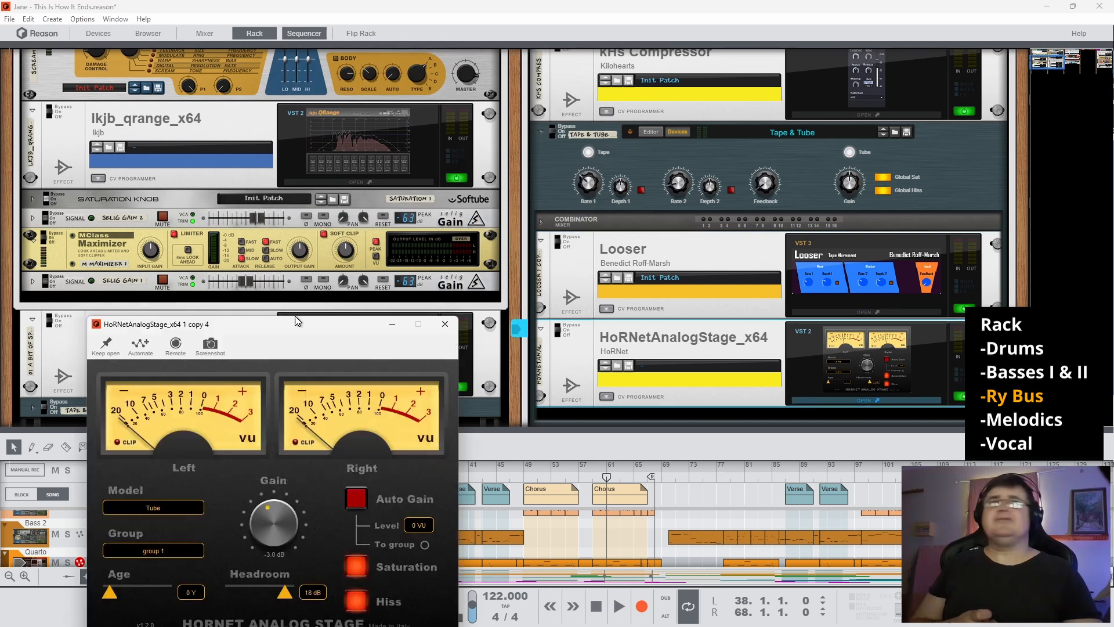
# - Inspect the HoRNet Analog Stage settings, then close its editor and fold the Ry bus's Tape & Tube combinator
pyautogui.moveTo(218, 323); pyautogui.dragTo(356, 96)
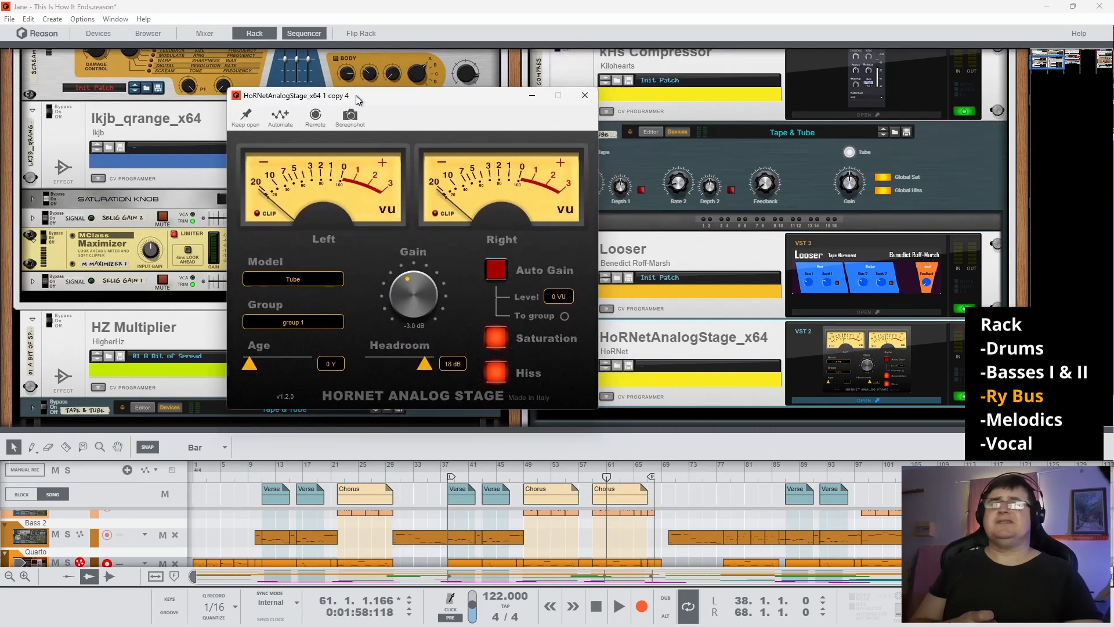
pyautogui.click(250, 118)
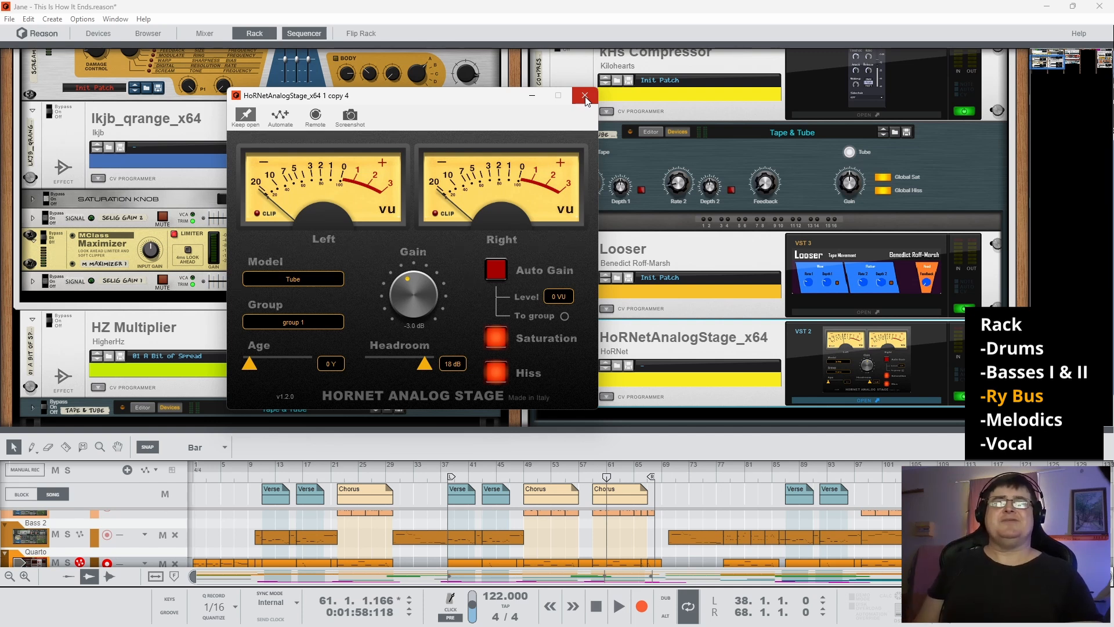
pyautogui.click(586, 97)
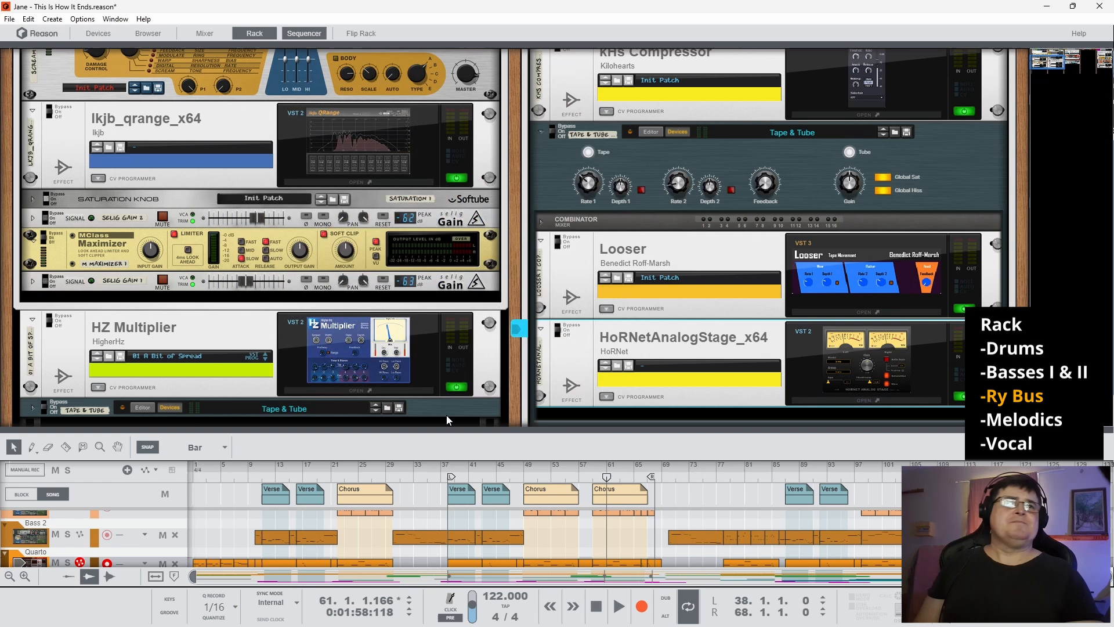
pyautogui.click(540, 131)
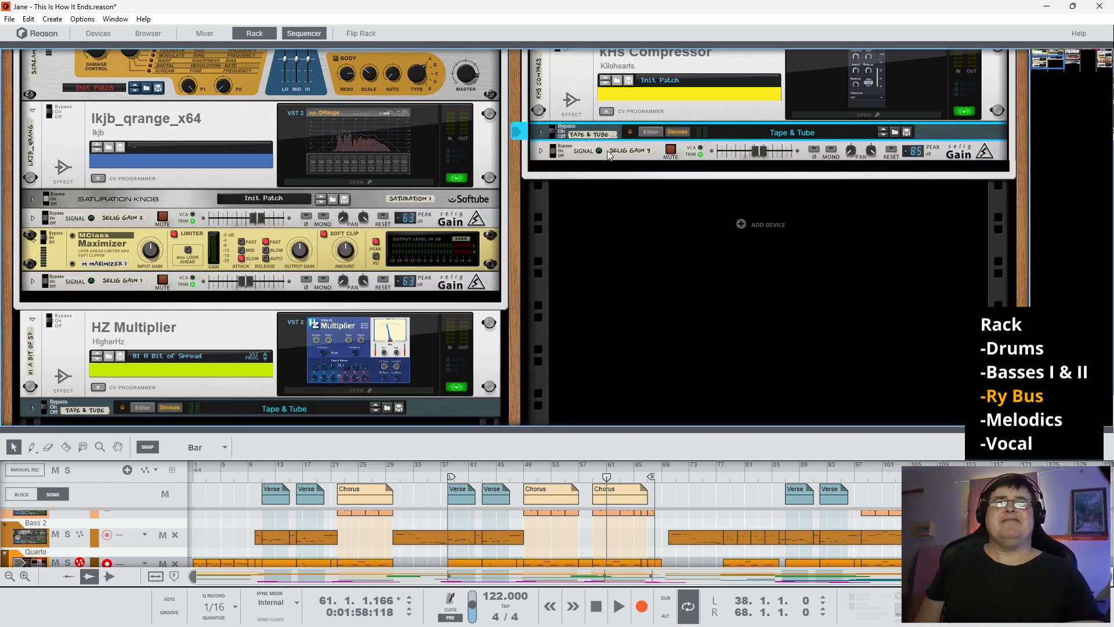
# - Unfold the Selig Gain at the end of the Ry bus's insert chain to check its trim gain, and fold it again
pyautogui.scroll(5, 587, 155)
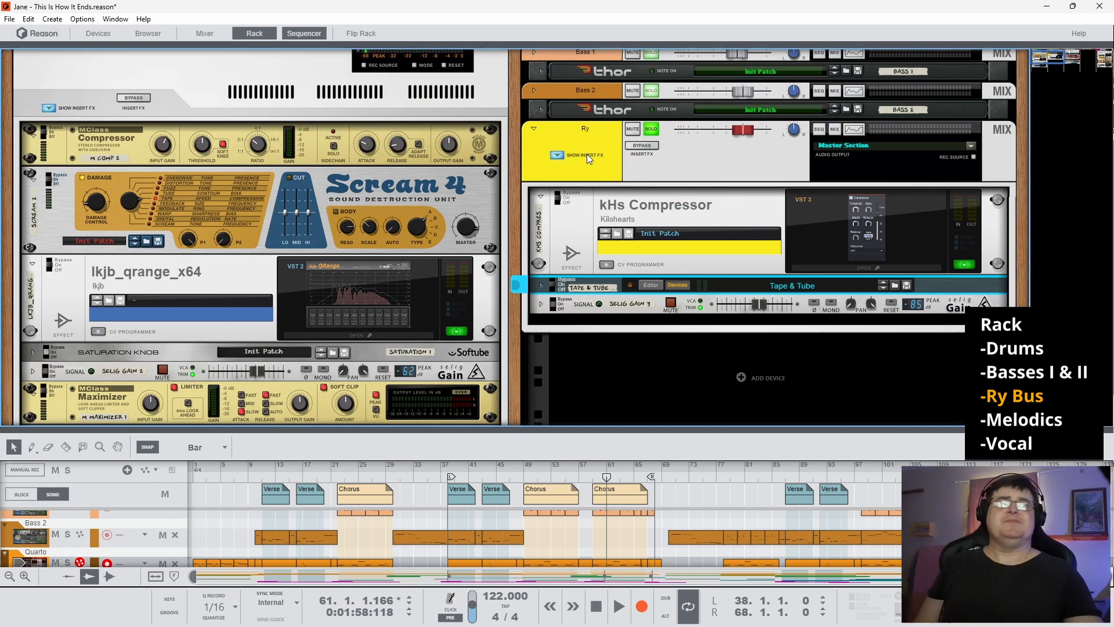
pyautogui.click(561, 286)
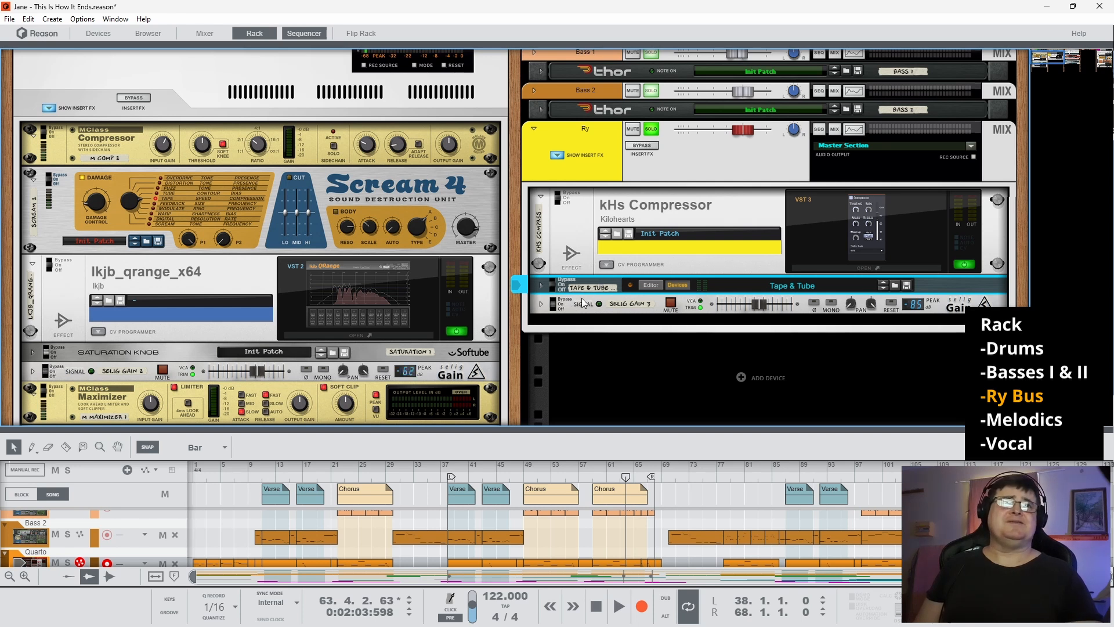
pyautogui.click(541, 304)
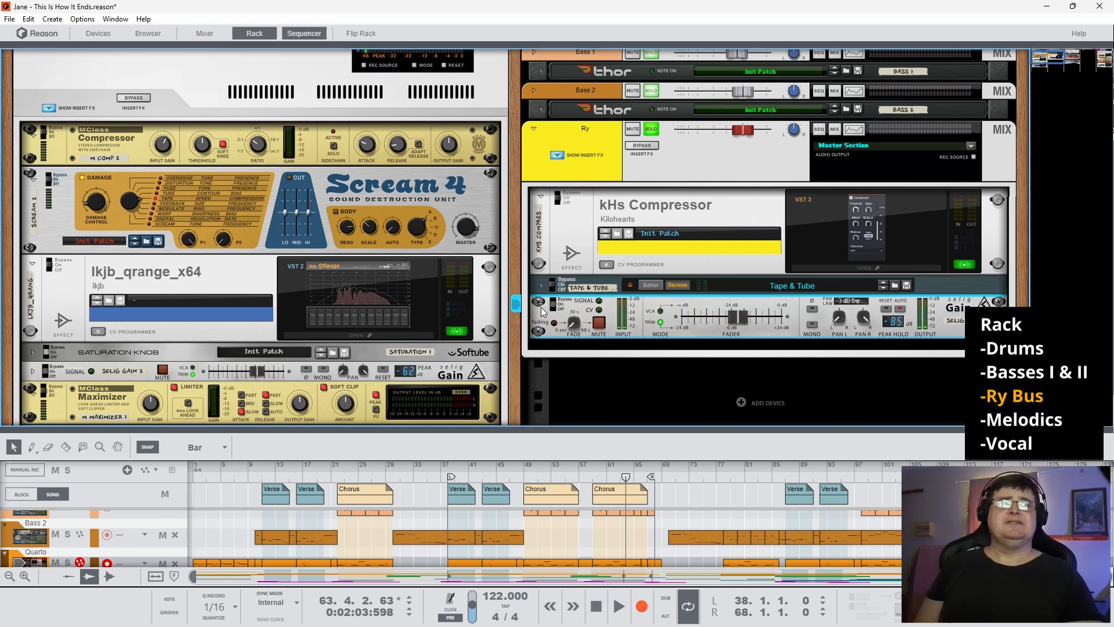
pyautogui.click(539, 303)
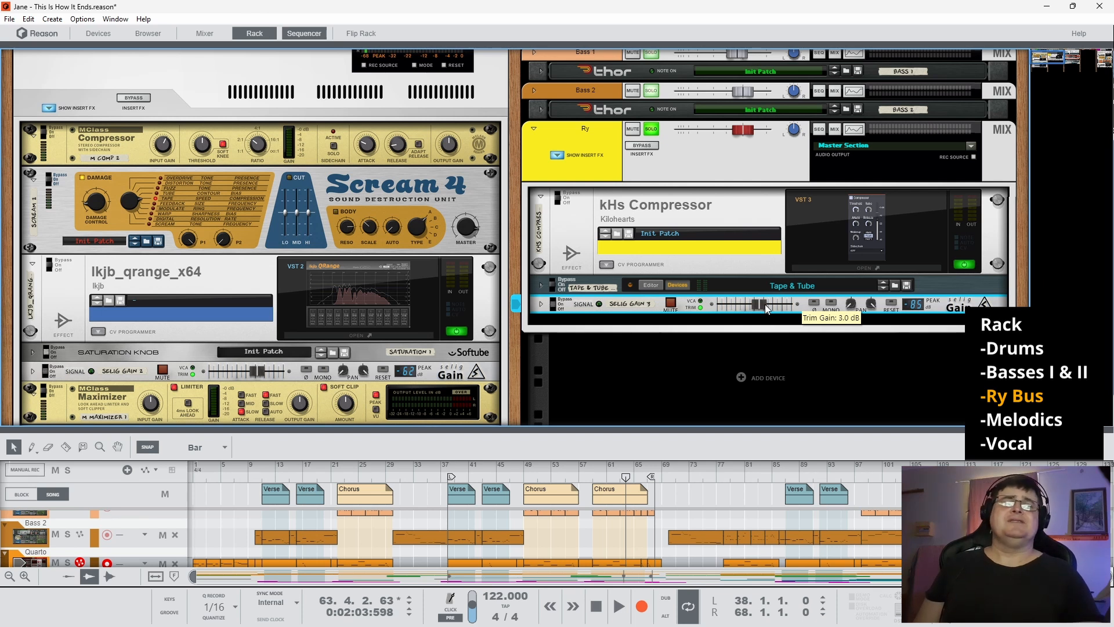
# - Open the HZ Multiplier reverb's editor and keep its window open during playback
pyautogui.scroll(-5, 580, 293)
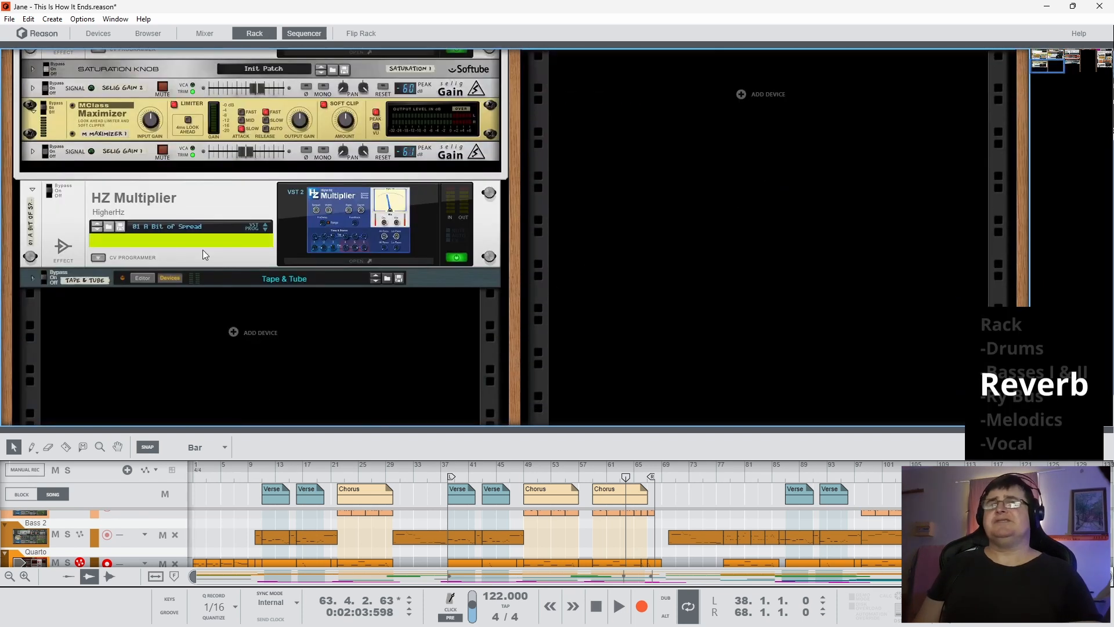
pyautogui.click(329, 211)
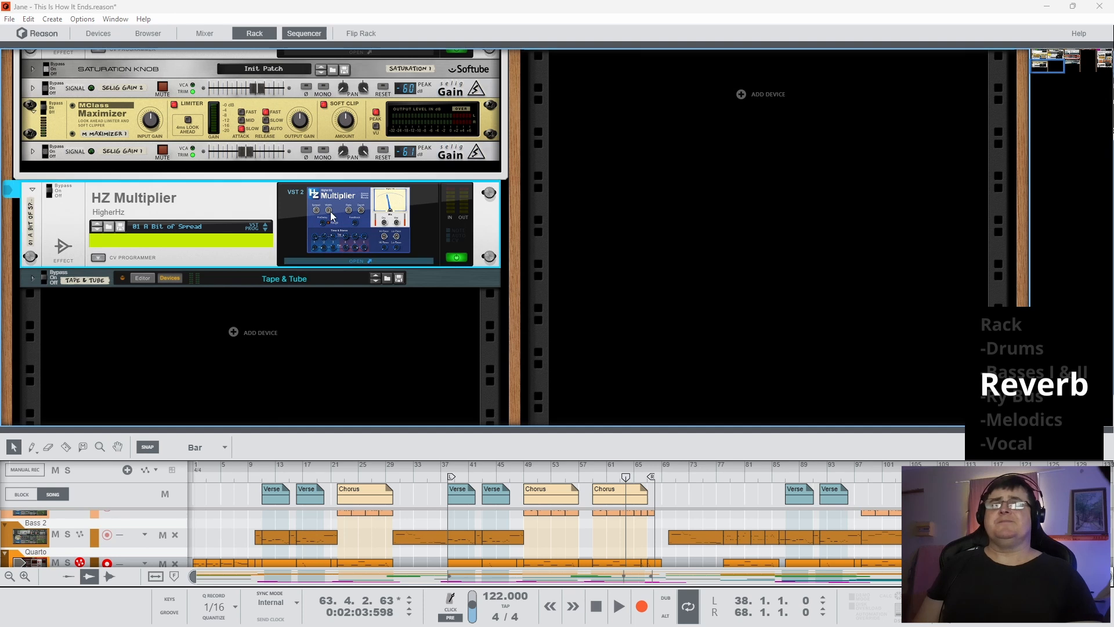
pyautogui.click(162, 135)
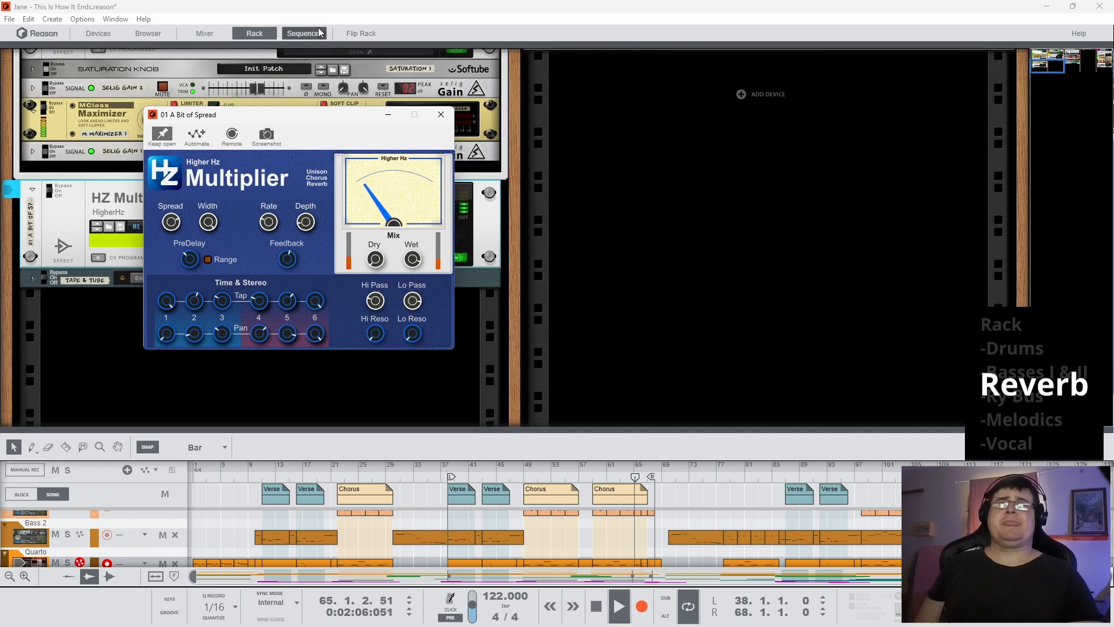
# - Show the mixer and set the control room output to Return 1 to audition the reverb alone, then stop playback and close the Multiplier editor
pyautogui.click(206, 33)
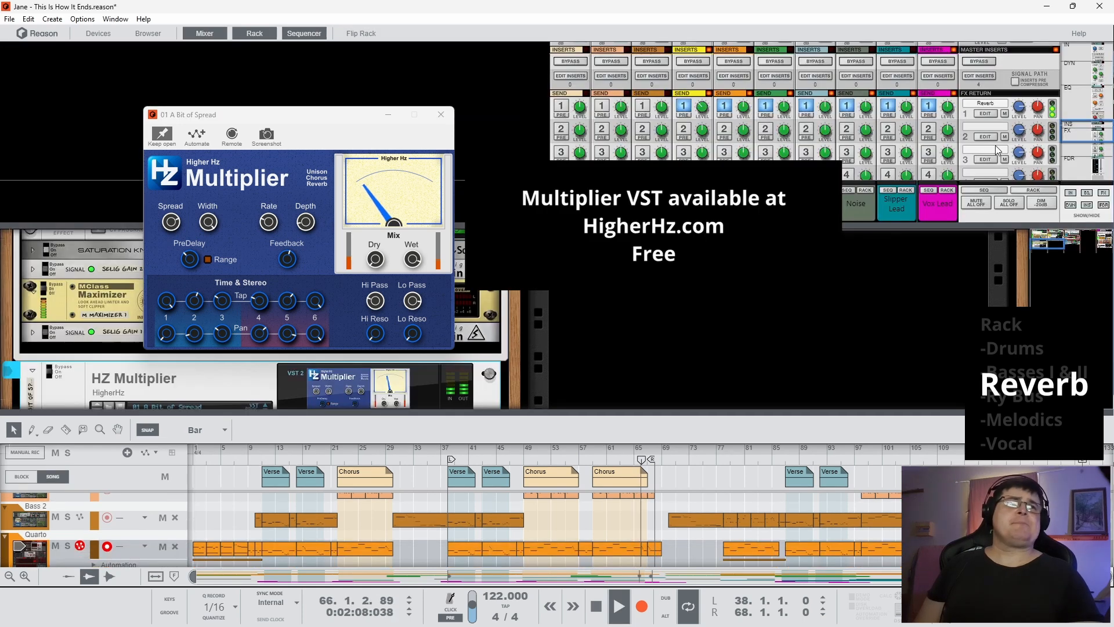
pyautogui.scroll(-5, 1041, 56)
pyautogui.click(1041, 56)
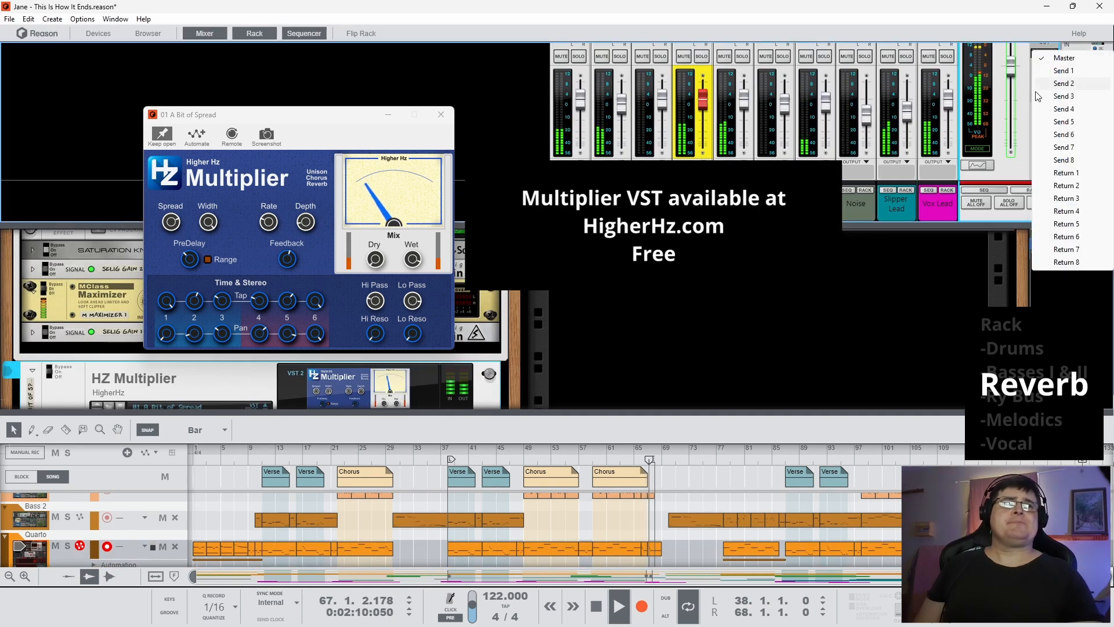
pyautogui.click(1056, 68)
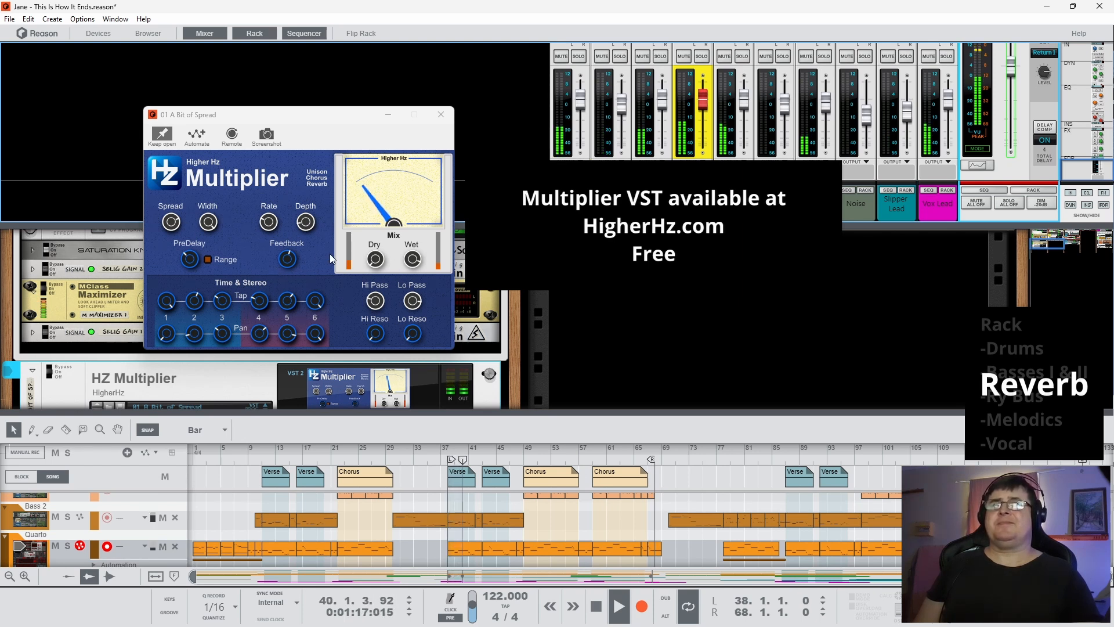
pyautogui.press('space')
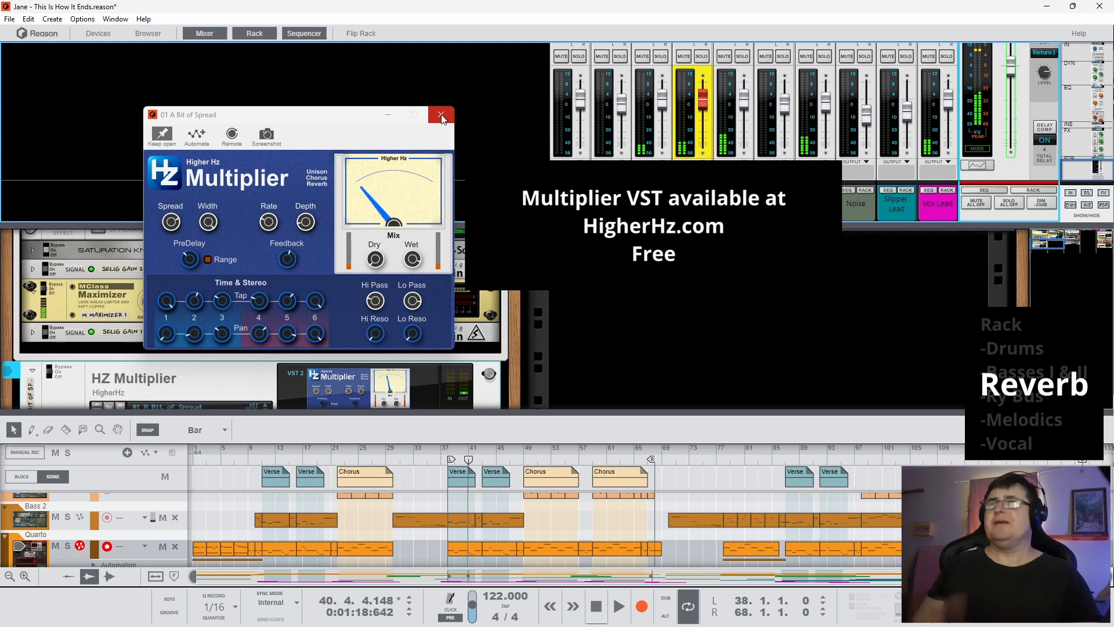
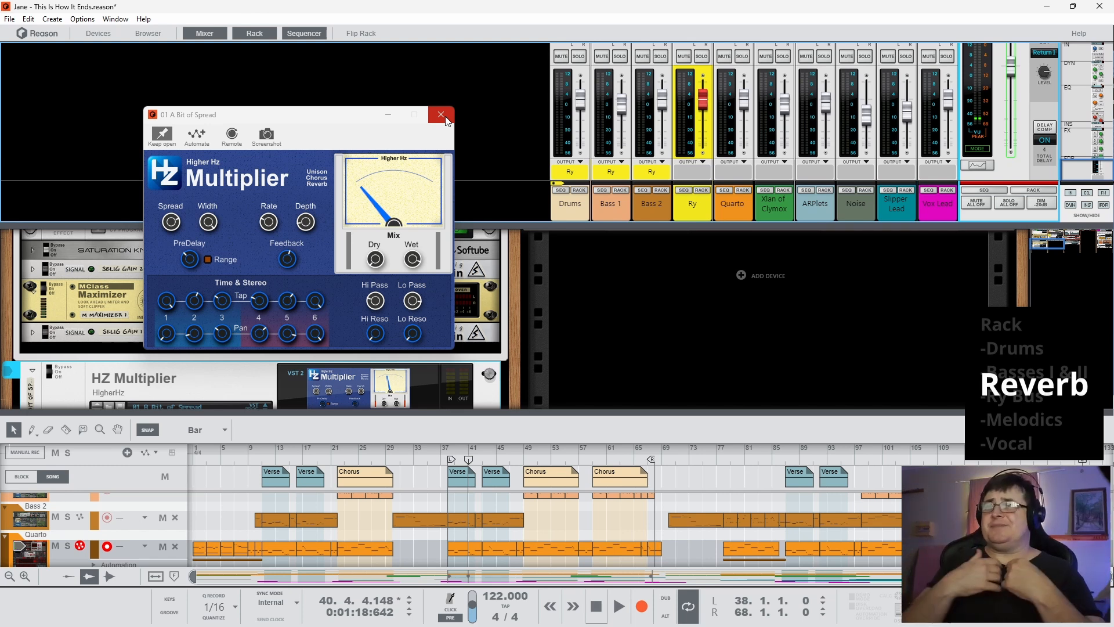
pyautogui.click(446, 118)
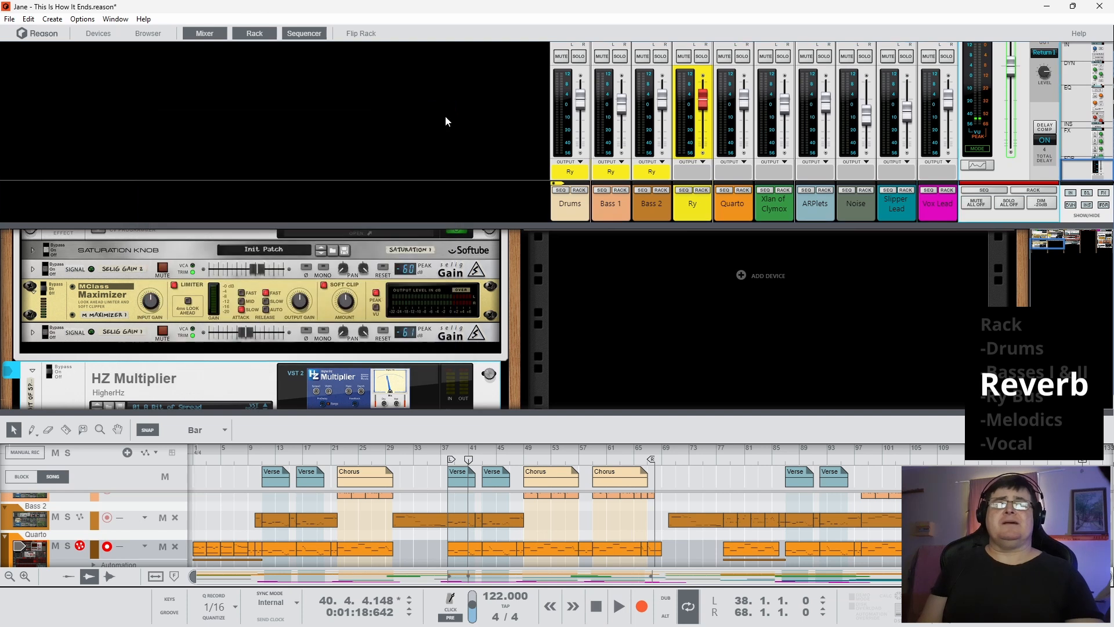
# - Unfold Quarto's Europa during playback to review its engine, filter, envelope and modulation settings, and fold it again
pyautogui.scroll(-3, 404, 330)
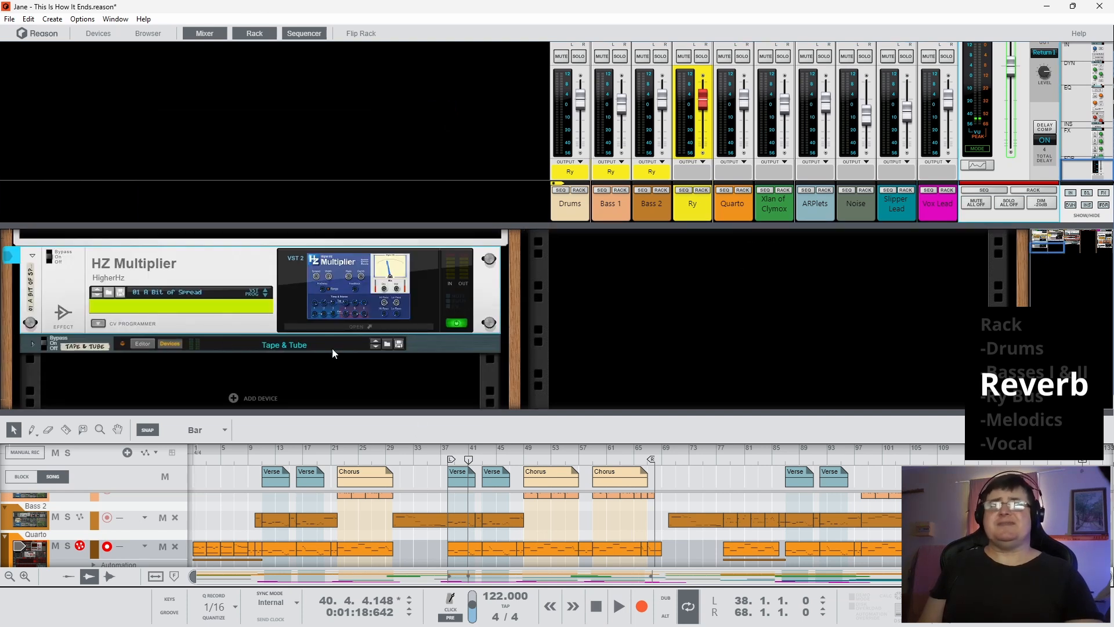
pyautogui.scroll(4, 715, 318)
pyautogui.scroll(1, 1098, 93)
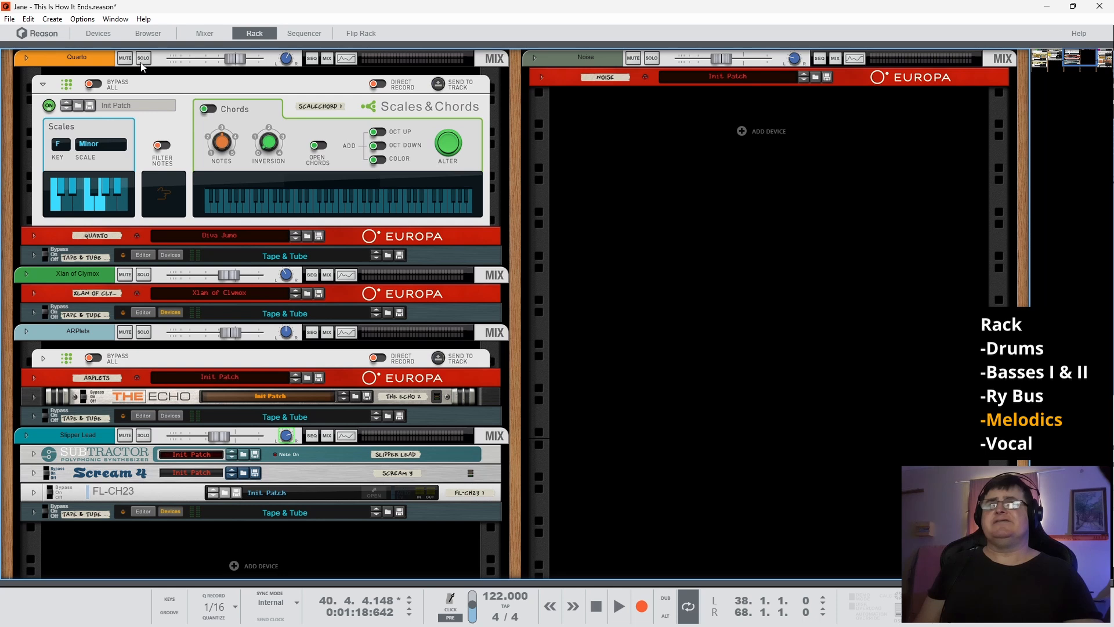
pyautogui.click(33, 235)
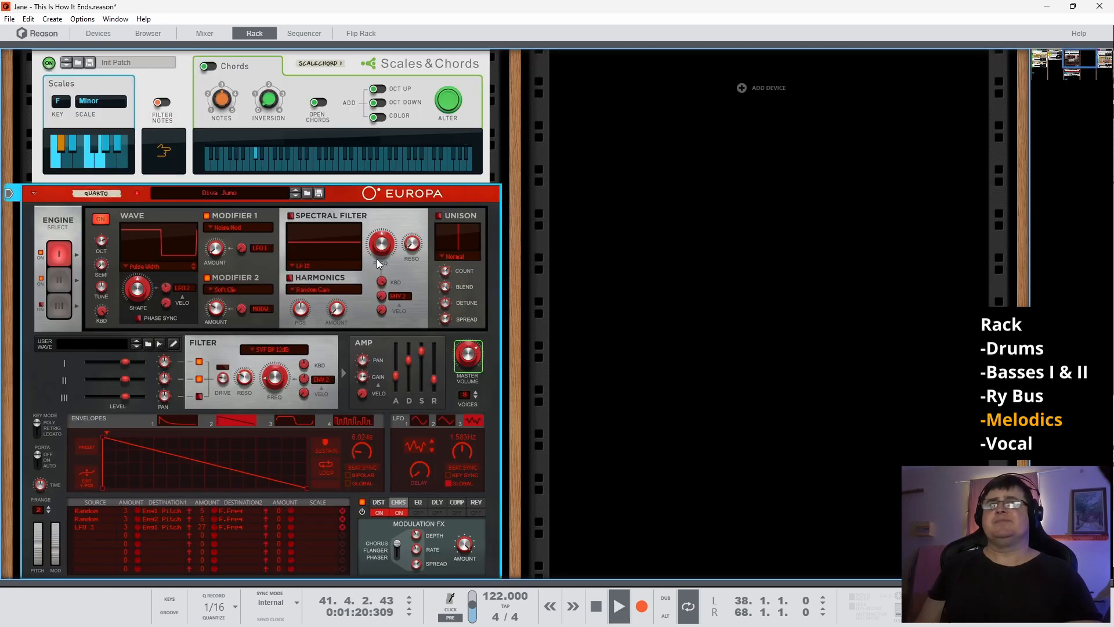
pyautogui.scroll(-2, 353, 366)
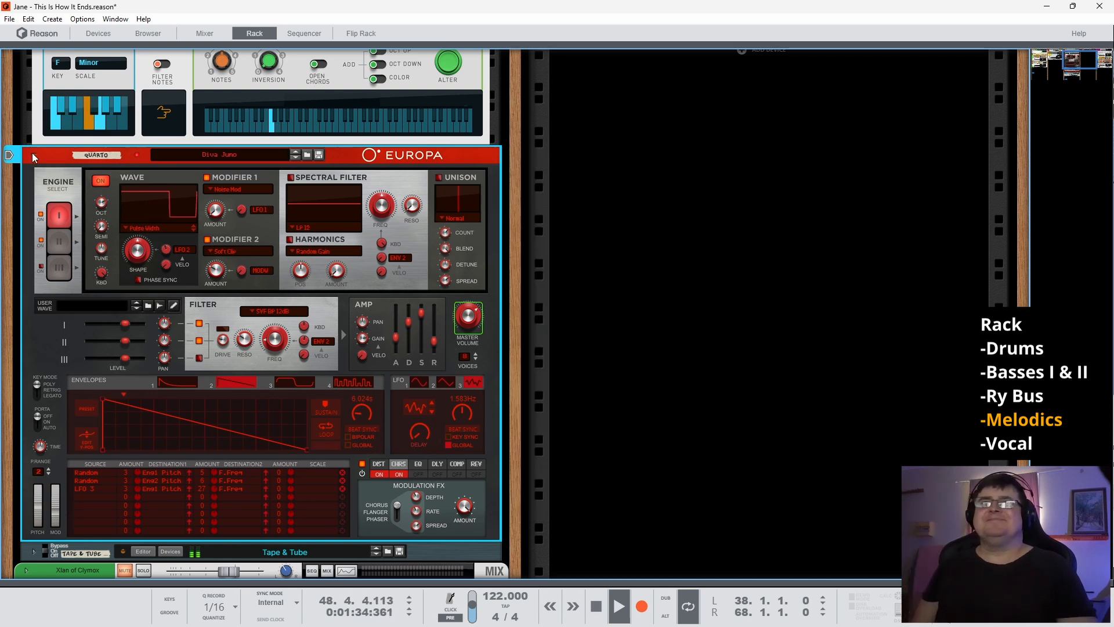
pyautogui.click(34, 155)
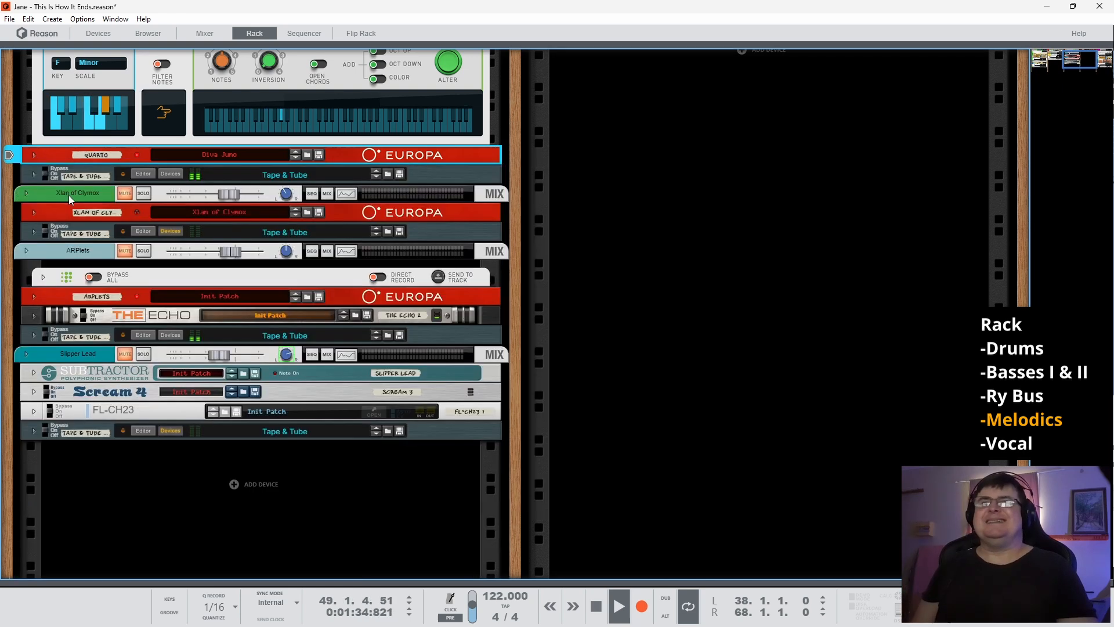
# - Check Quarto's Tape & Tube combinator, unfolding it briefly and folding it again
pyautogui.click(48, 174)
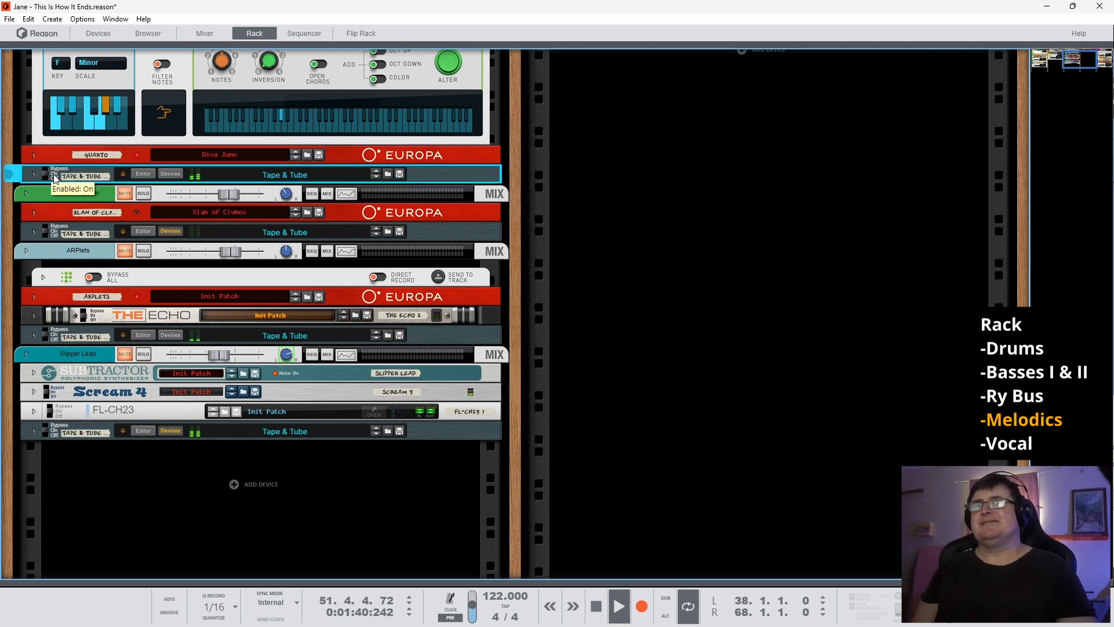
pyautogui.click(34, 174)
pyautogui.click(34, 175)
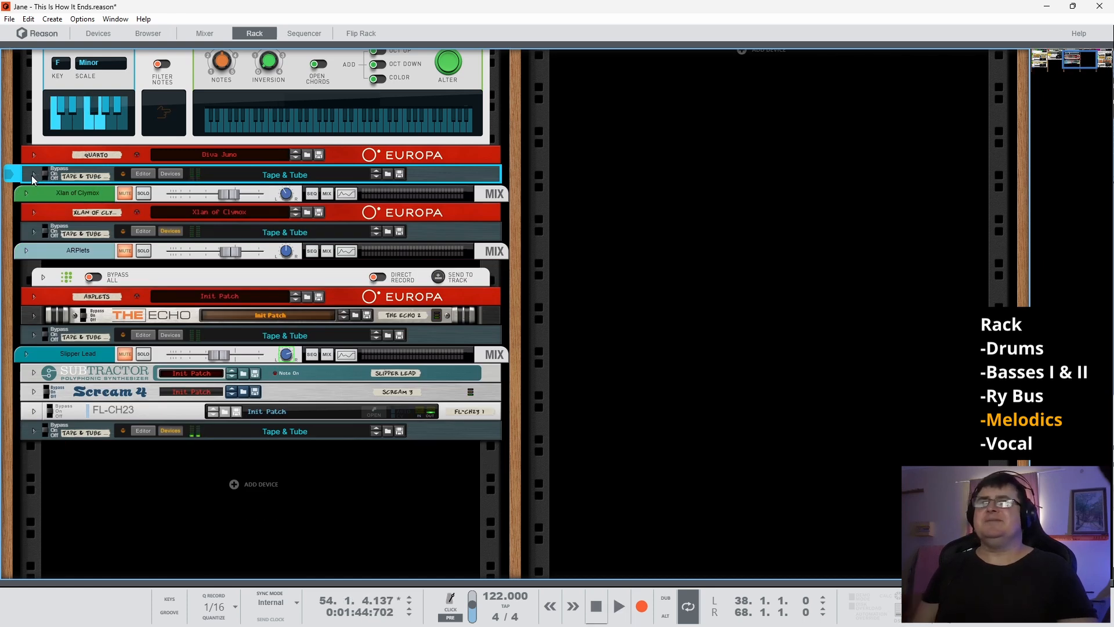
# - Audition the soloed Xlan of Clymox from around bar 32 while reviewing its unfolded Europa's engines, filter, envelopes and reverb
pyautogui.scroll(1, 48, 175)
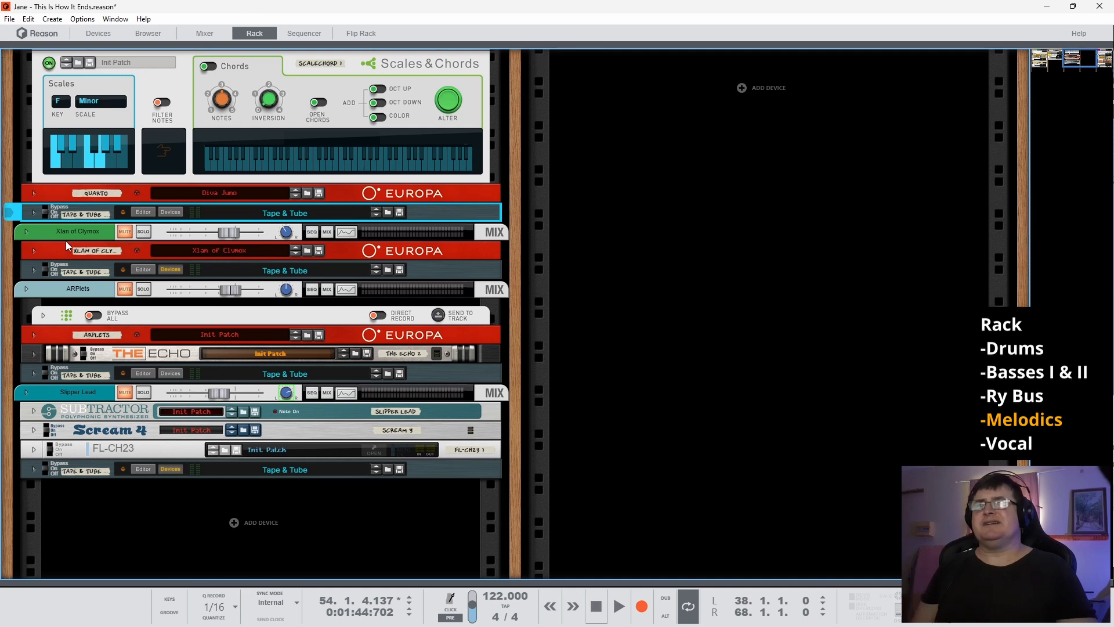
pyautogui.scroll(1, 151, 98)
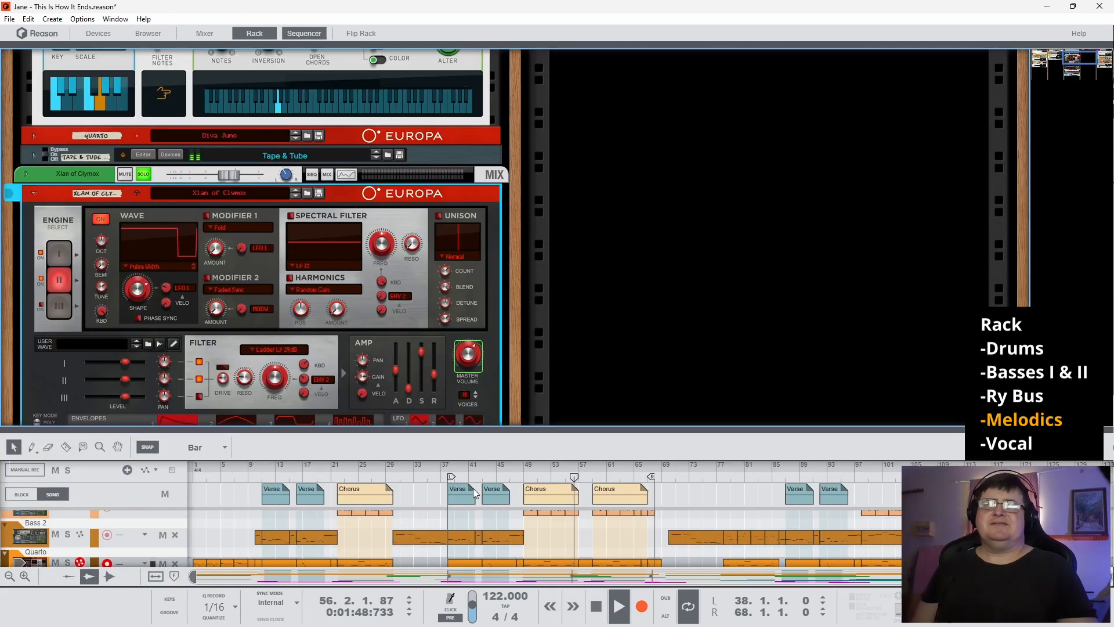
pyautogui.scroll(-2, 486, 513)
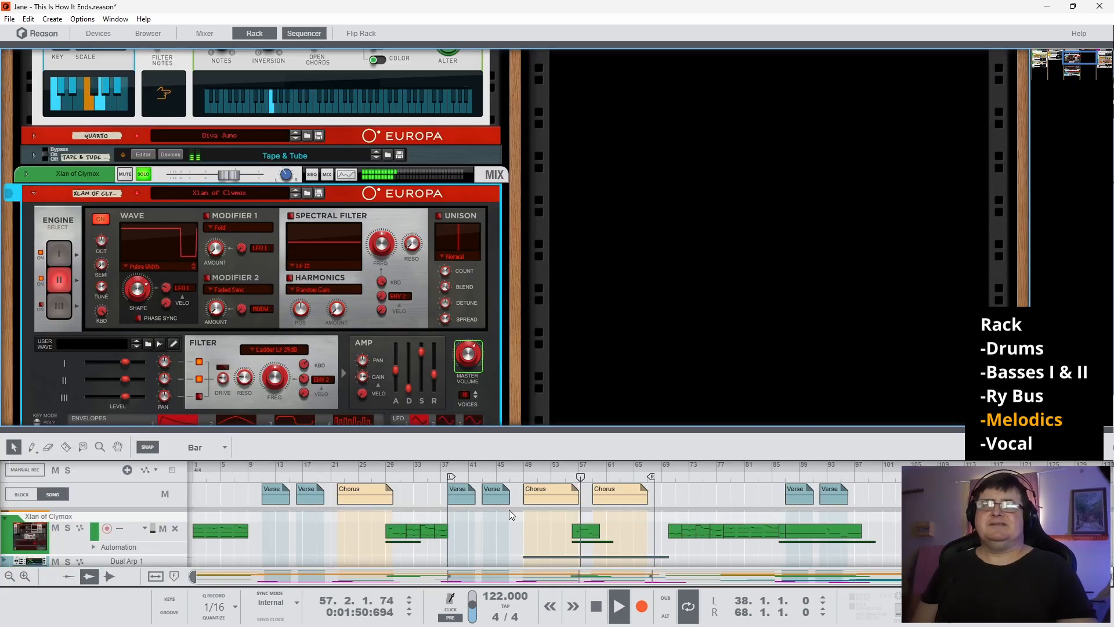
pyautogui.click(411, 478)
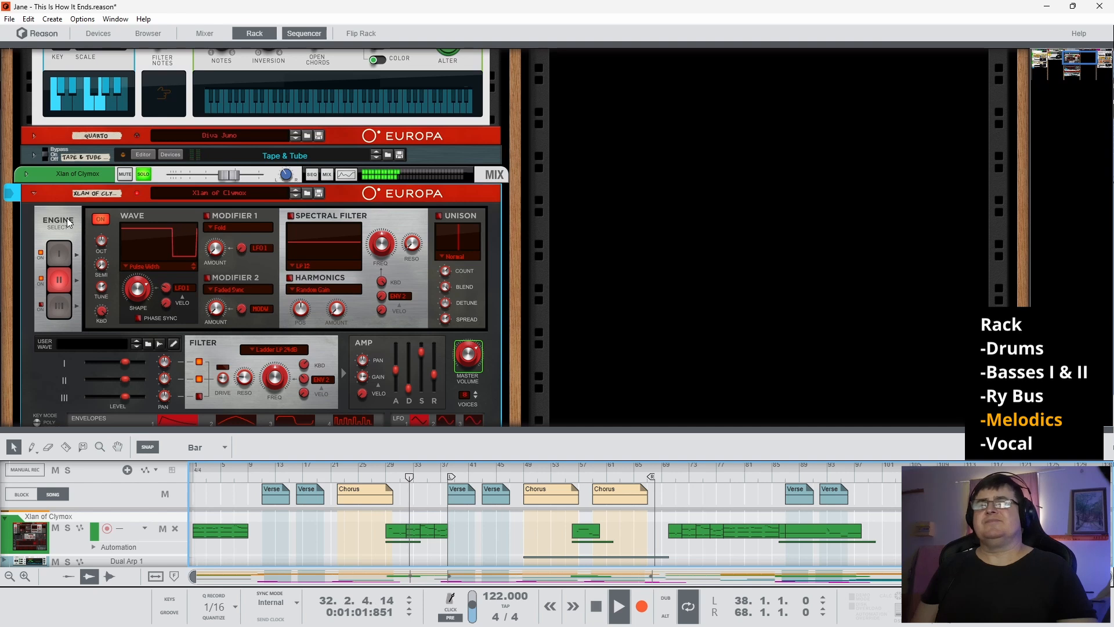
pyautogui.scroll(-2, 174, 267)
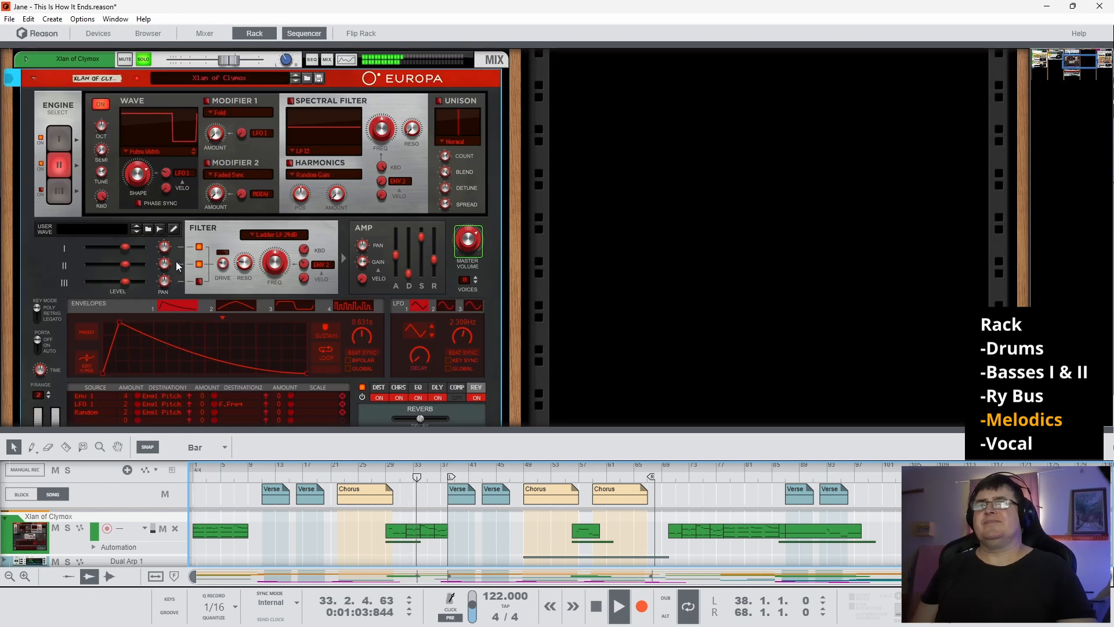
pyautogui.scroll(-2, 284, 243)
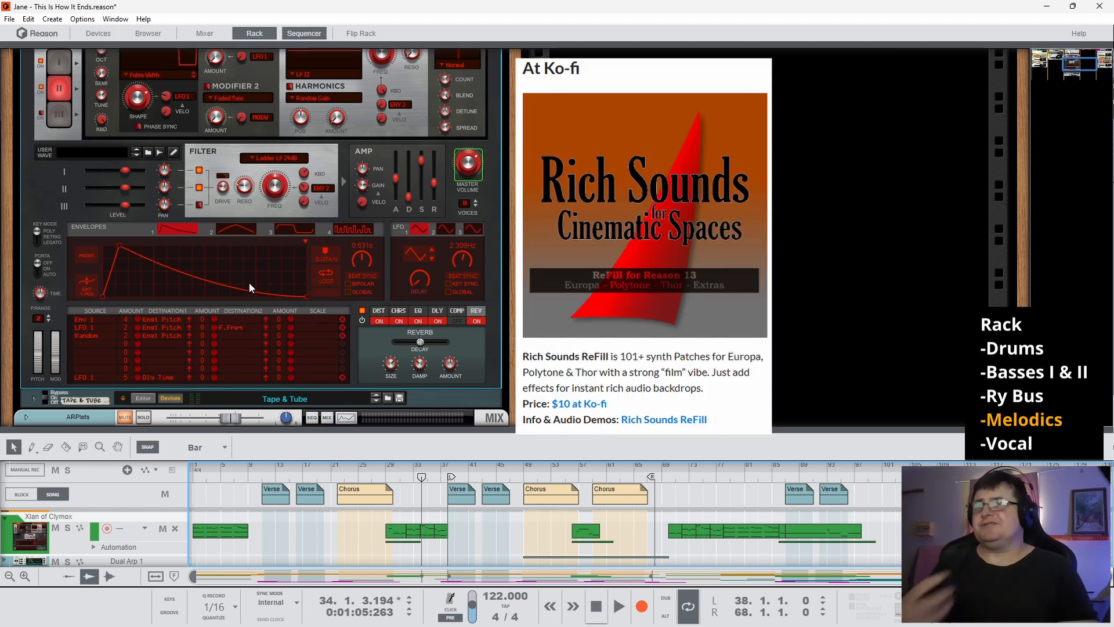
# - Fold Xlan of Clymox's Europa and turn off the channel's solo
pyautogui.scroll(4, 223, 235)
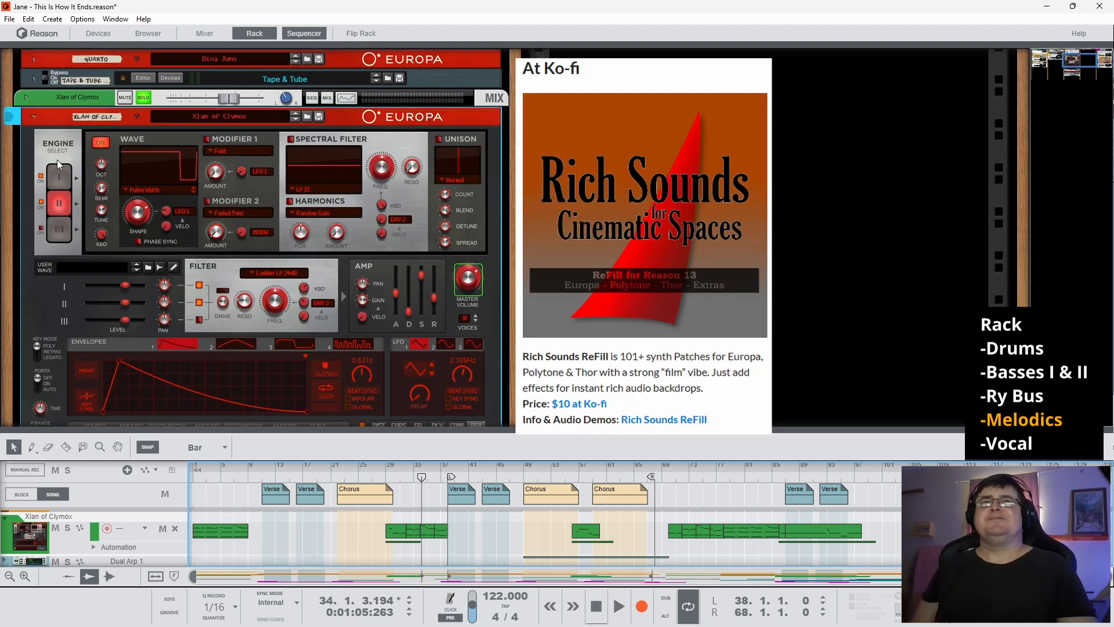
pyautogui.click(33, 114)
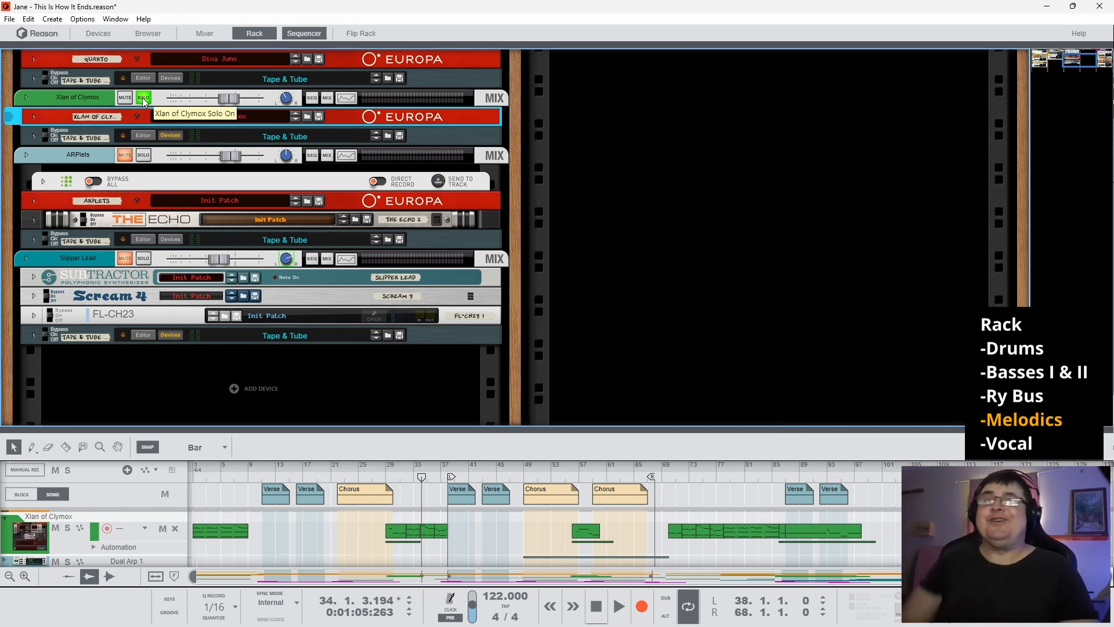
pyautogui.click(143, 97)
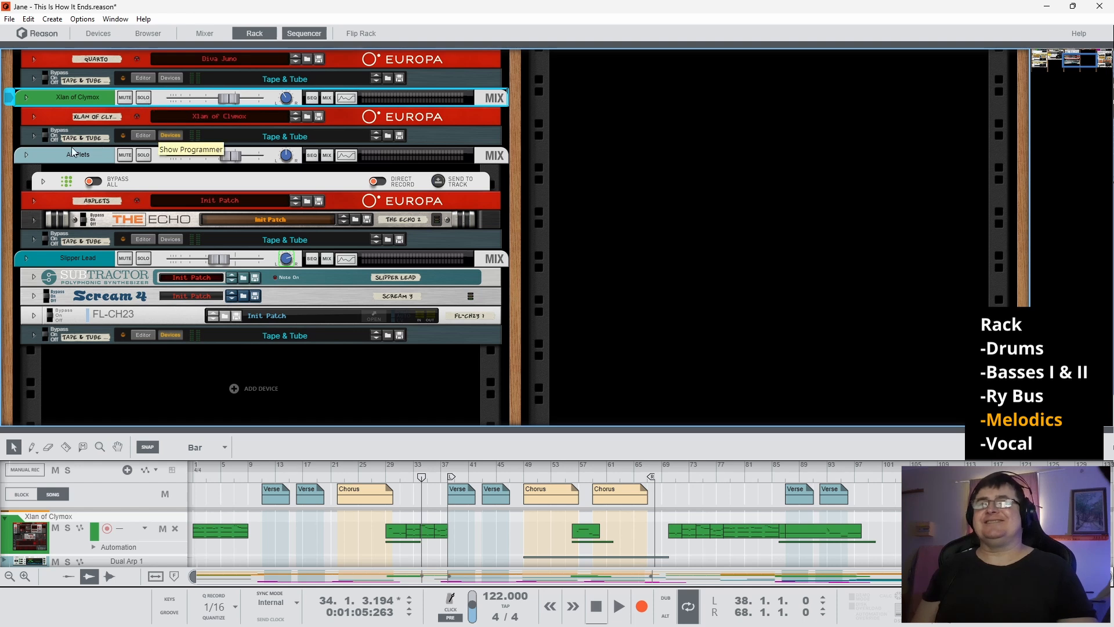
# - Unfold Xlan of Clymox's Europa for another look at its modulation and effects section, and fold it again
pyautogui.click(34, 116)
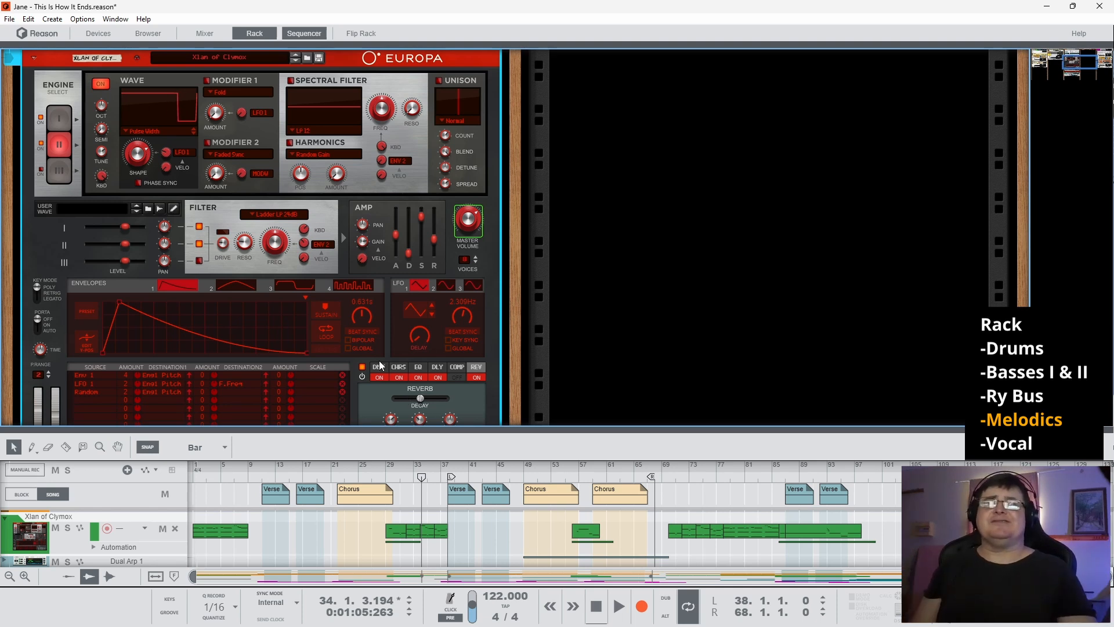
pyautogui.click(33, 59)
pyautogui.scroll(5, 151, 123)
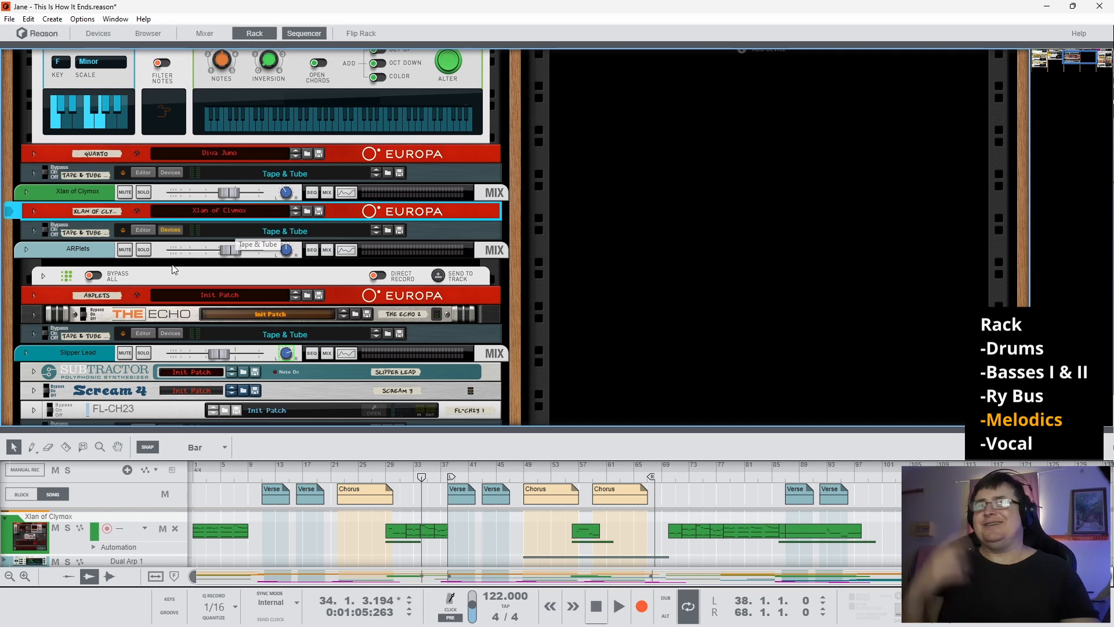
# - Solo ARPlets, unfold its Europa and audition the part from bar 38 while reviewing the synth's engine, filter, envelopes and effects
pyautogui.click(144, 250)
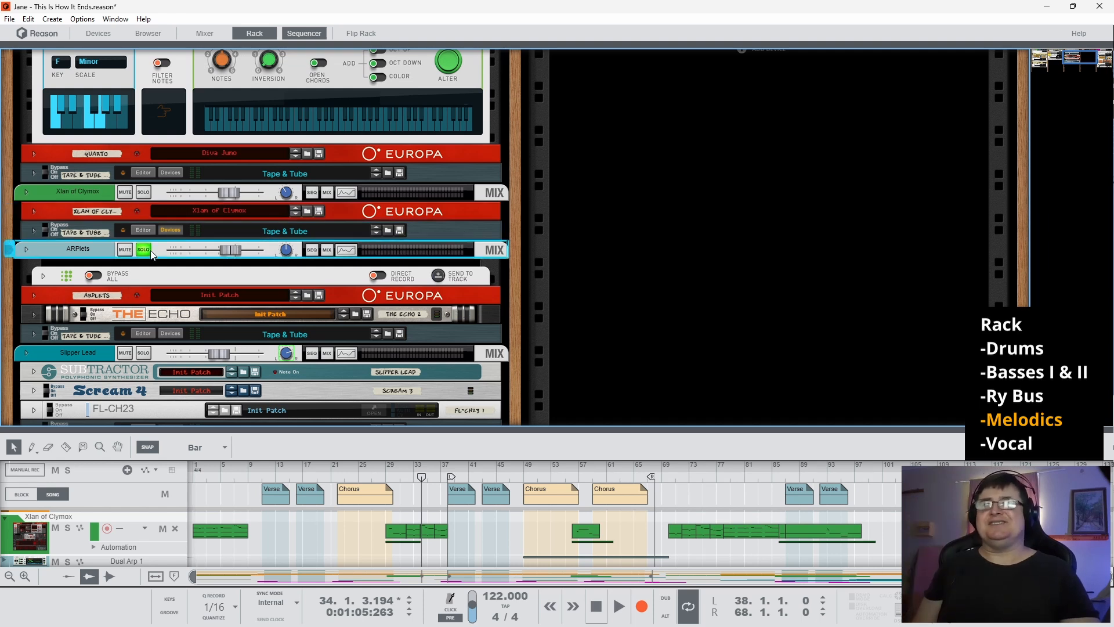
pyautogui.scroll(-2, 123, 223)
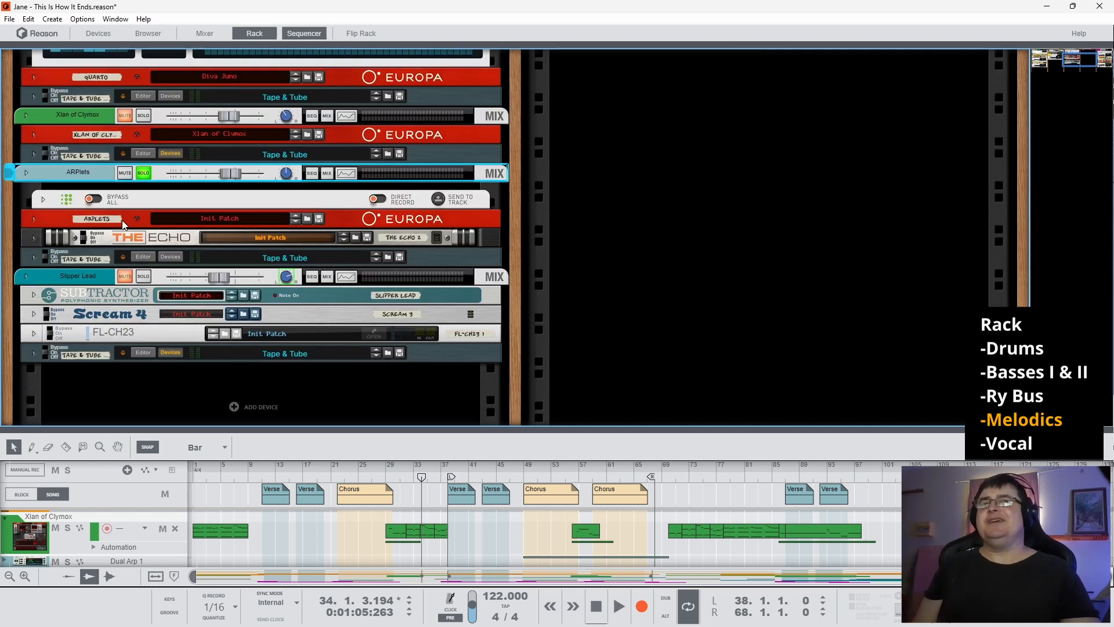
pyautogui.click(34, 220)
pyautogui.press('space')
pyautogui.scroll(-5, 580, 502)
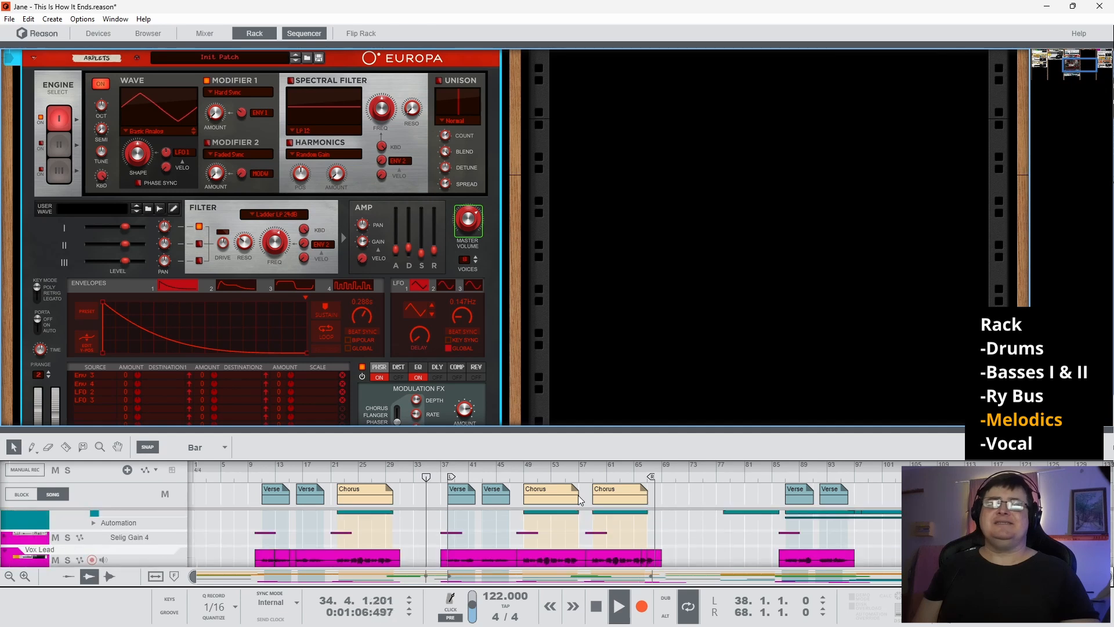
pyautogui.scroll(3, 518, 507)
pyautogui.click(449, 471)
pyautogui.scroll(1, 494, 486)
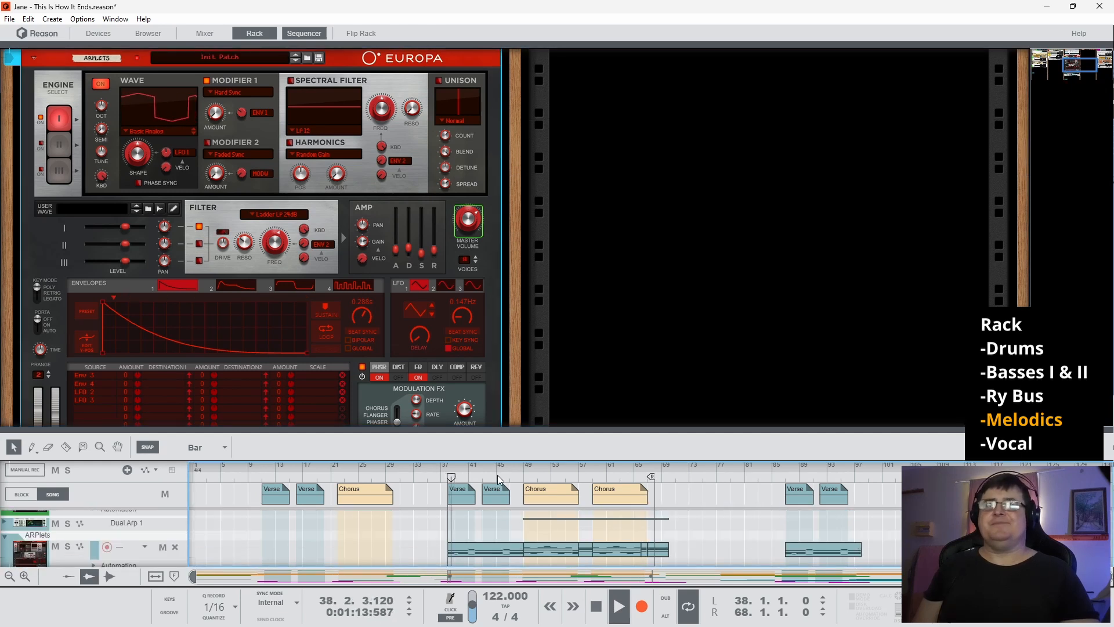
pyautogui.scroll(-3, 120, 164)
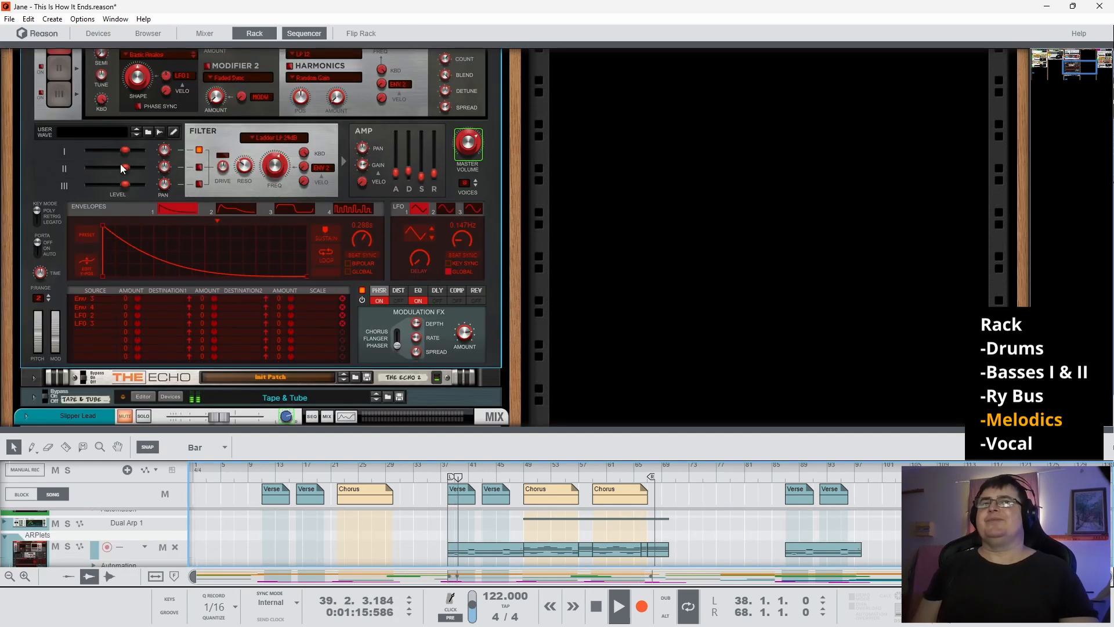
pyautogui.scroll(3, 87, 116)
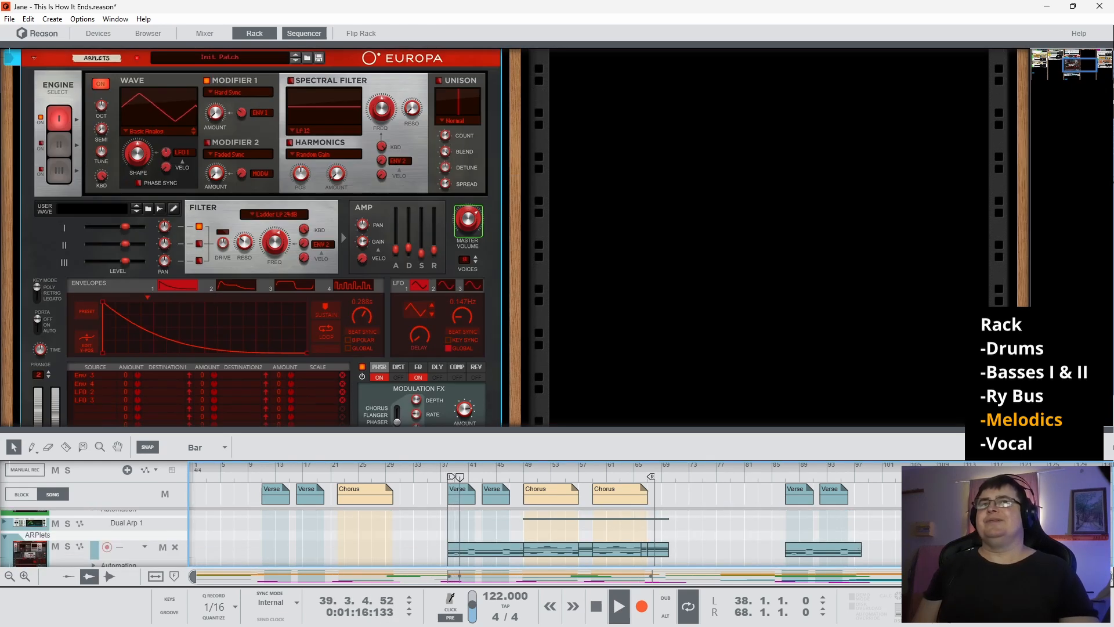
# - Fold ARPlets' Europa, unfold The Echo and compare the sound with the delay bypassed and enabled
pyautogui.click(33, 58)
pyautogui.click(34, 77)
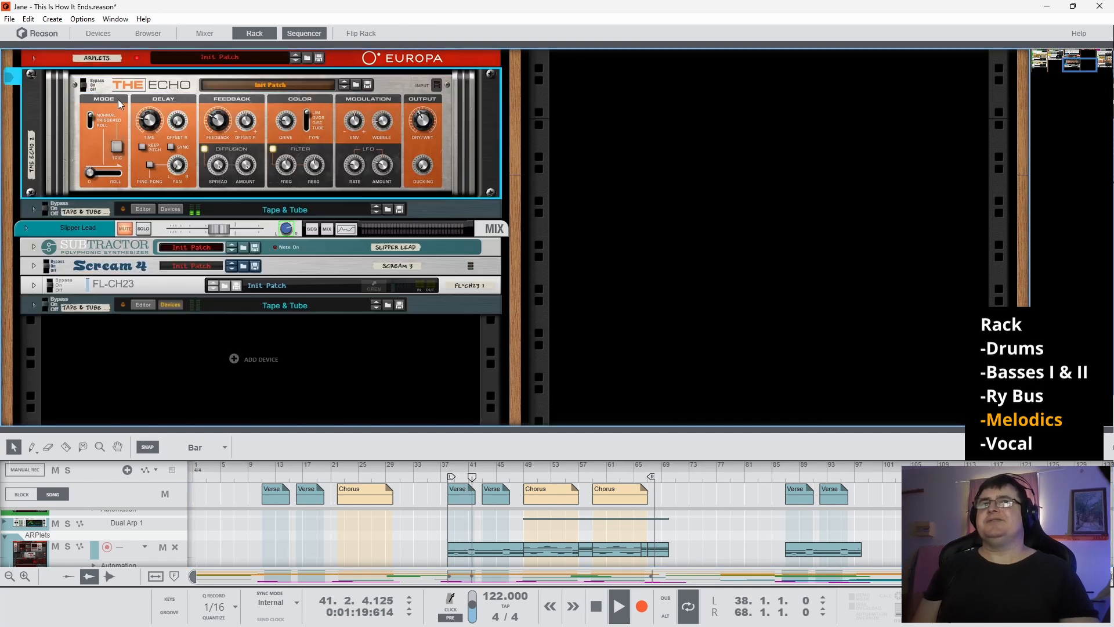
pyautogui.click(88, 87)
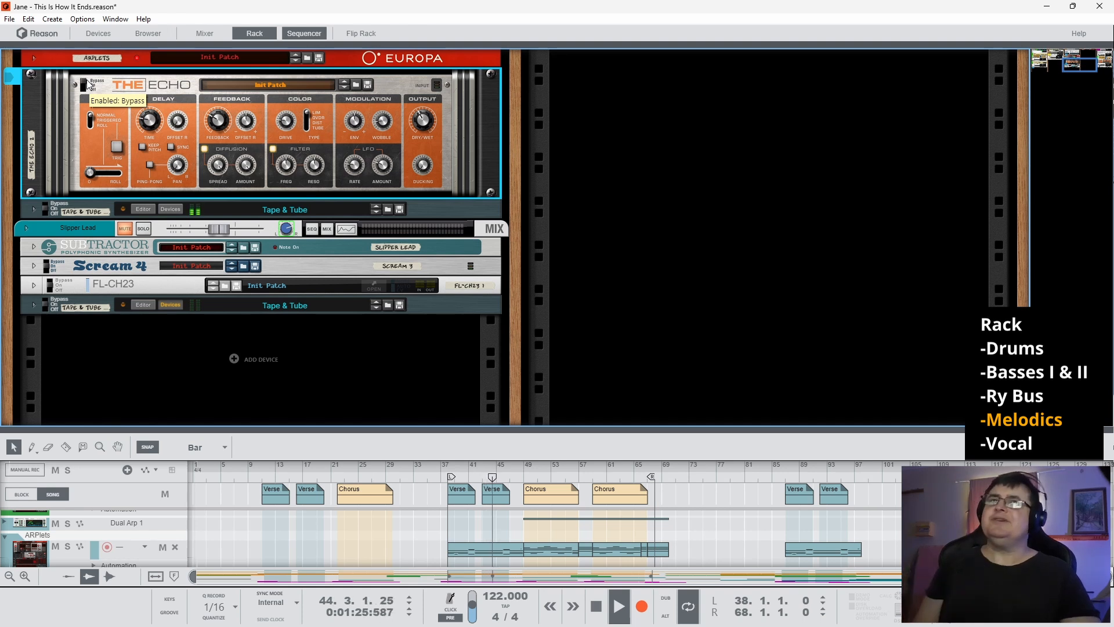
pyautogui.click(88, 87)
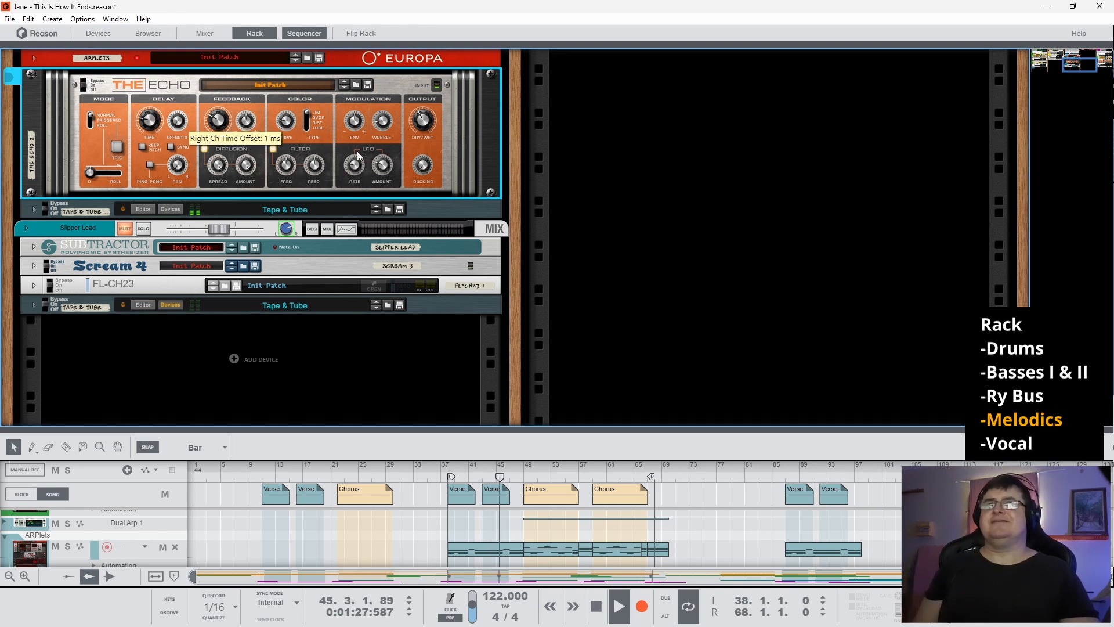
# - Go to the HZ Multiplier send effect, try its enable switch off, and replay ARPlets from about bar 38
pyautogui.moveTo(1077, 64); pyautogui.dragTo(1046, 66)
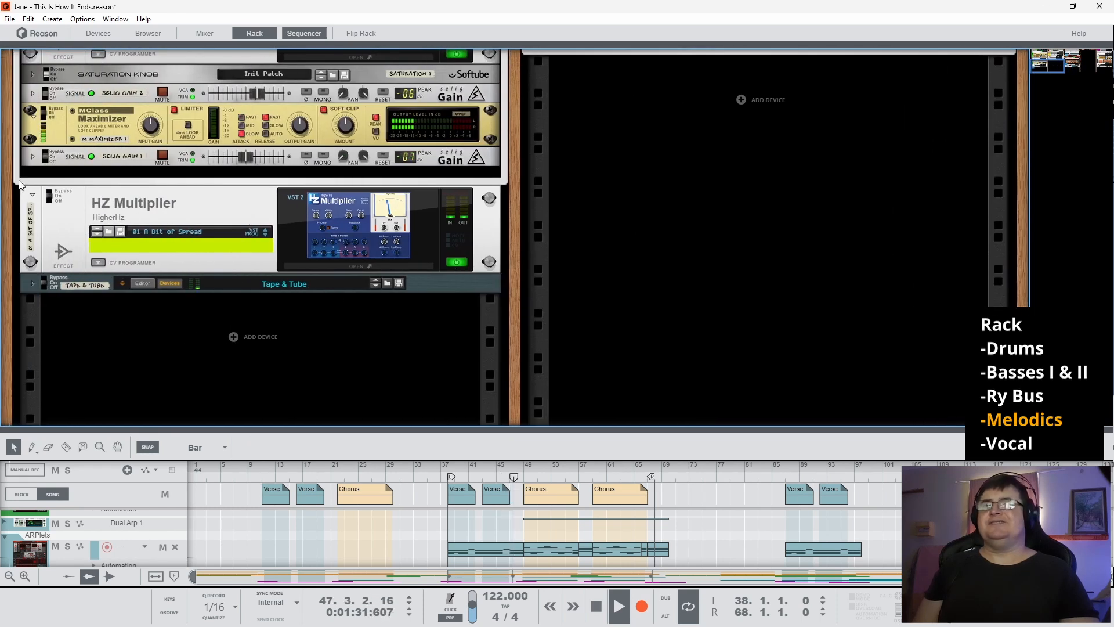
pyautogui.click(52, 206)
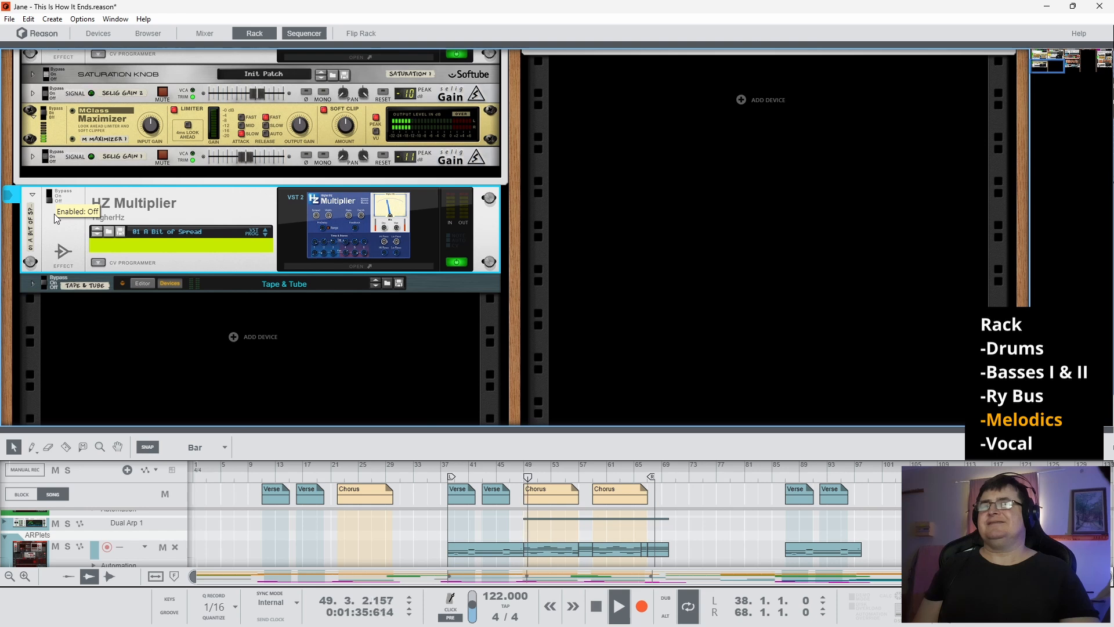
pyautogui.click(479, 478)
pyautogui.moveTo(478, 477); pyautogui.dragTo(453, 479)
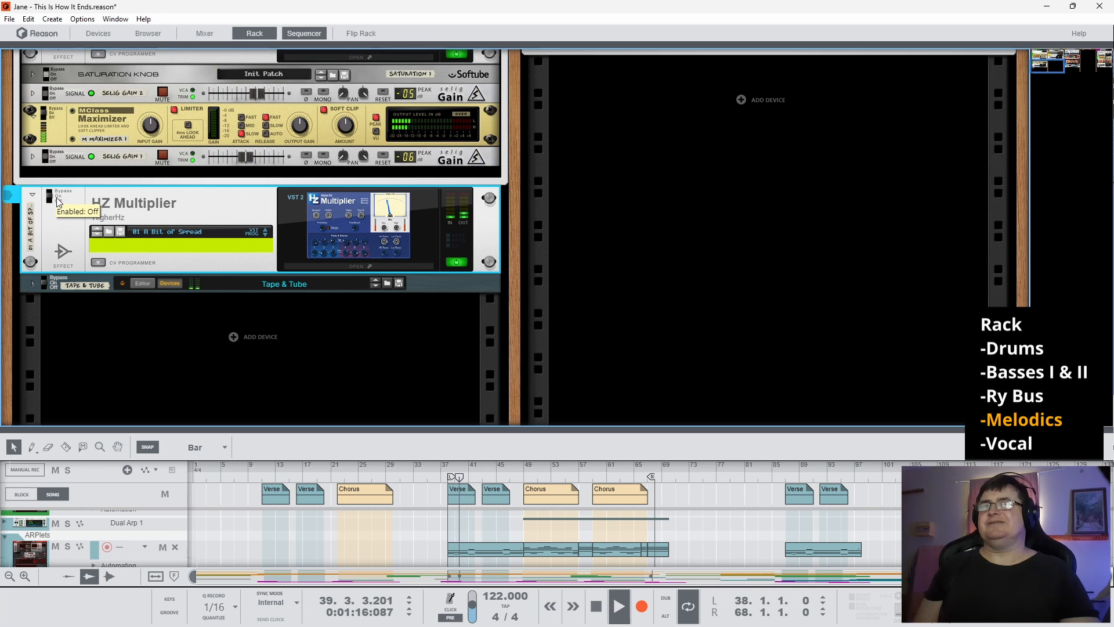
# - Compare ARPlets with the HZ Multiplier plug-in powered off and on, replaying from bar 49 for a second comparison
pyautogui.click(458, 262)
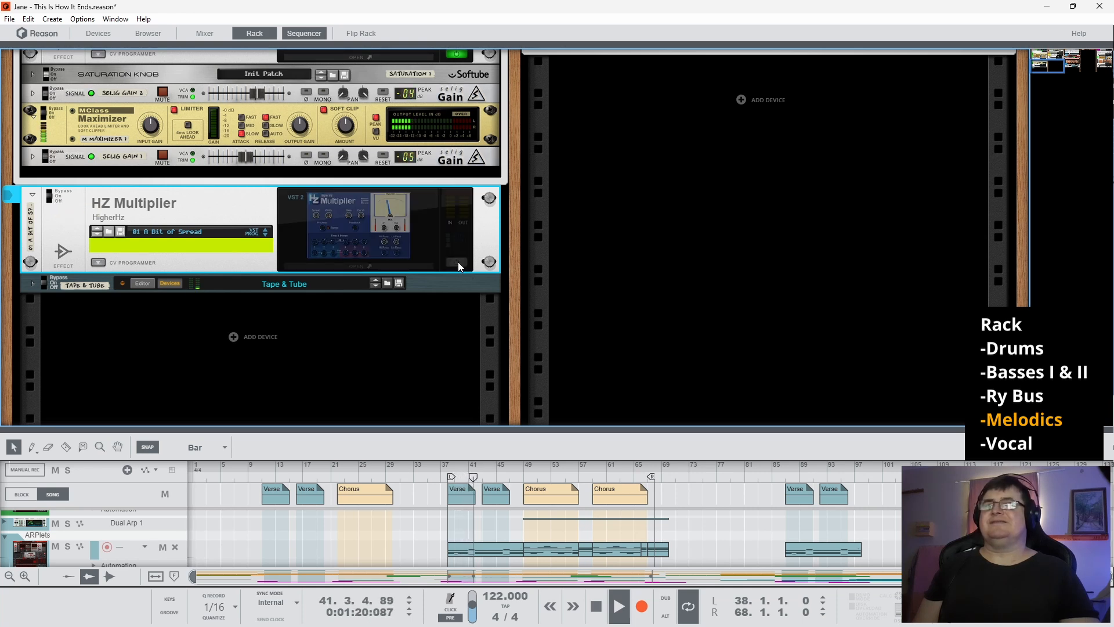
pyautogui.click(458, 262)
pyautogui.click(525, 471)
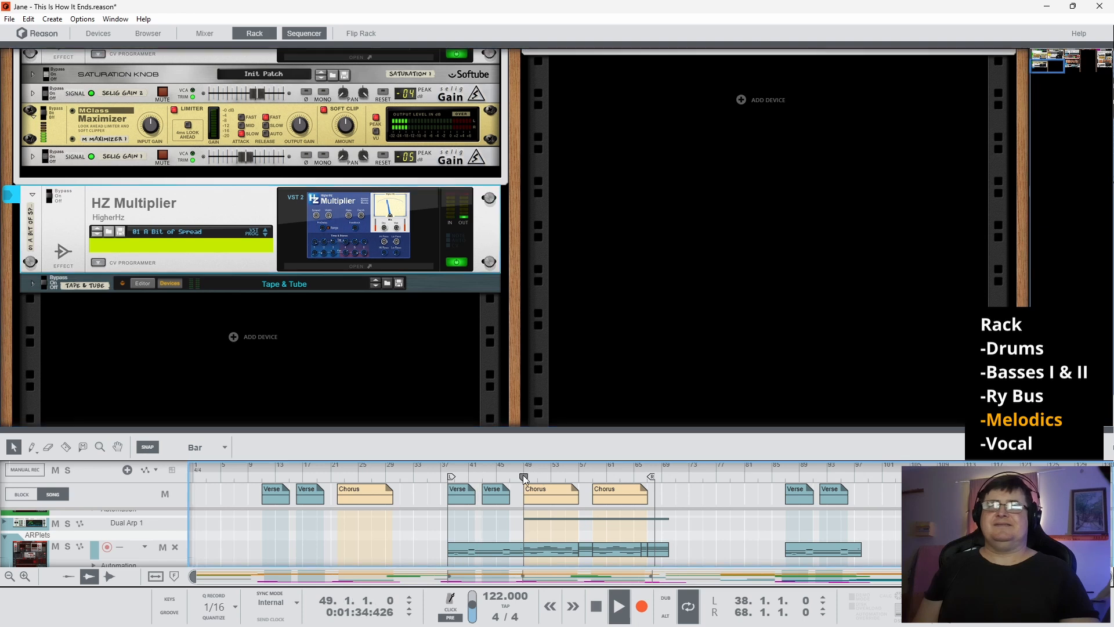
pyautogui.click(459, 262)
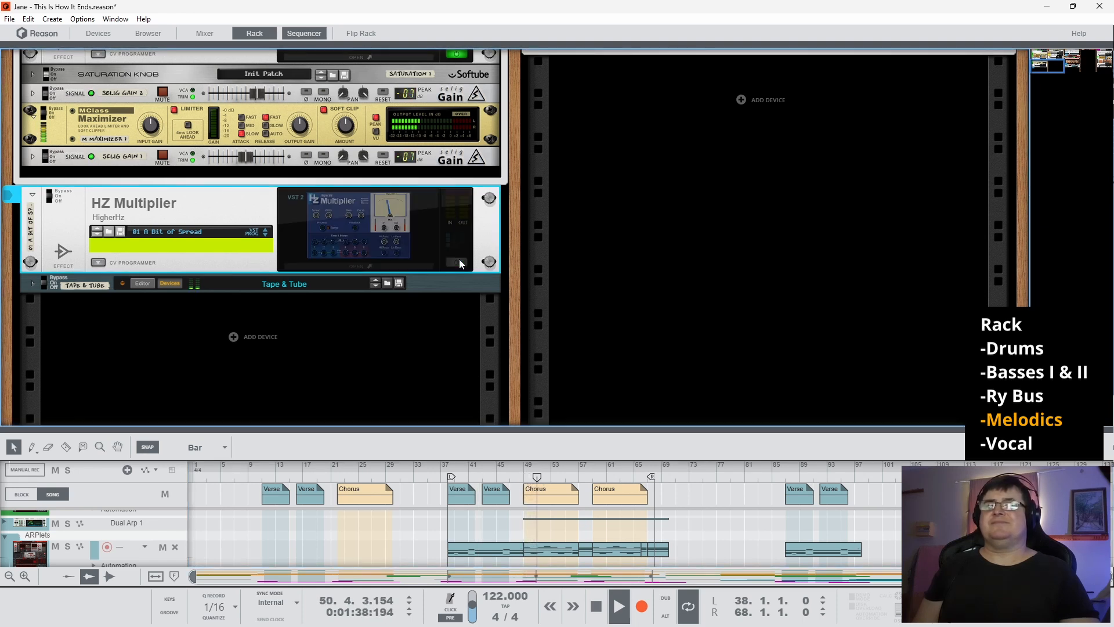
pyautogui.click(456, 263)
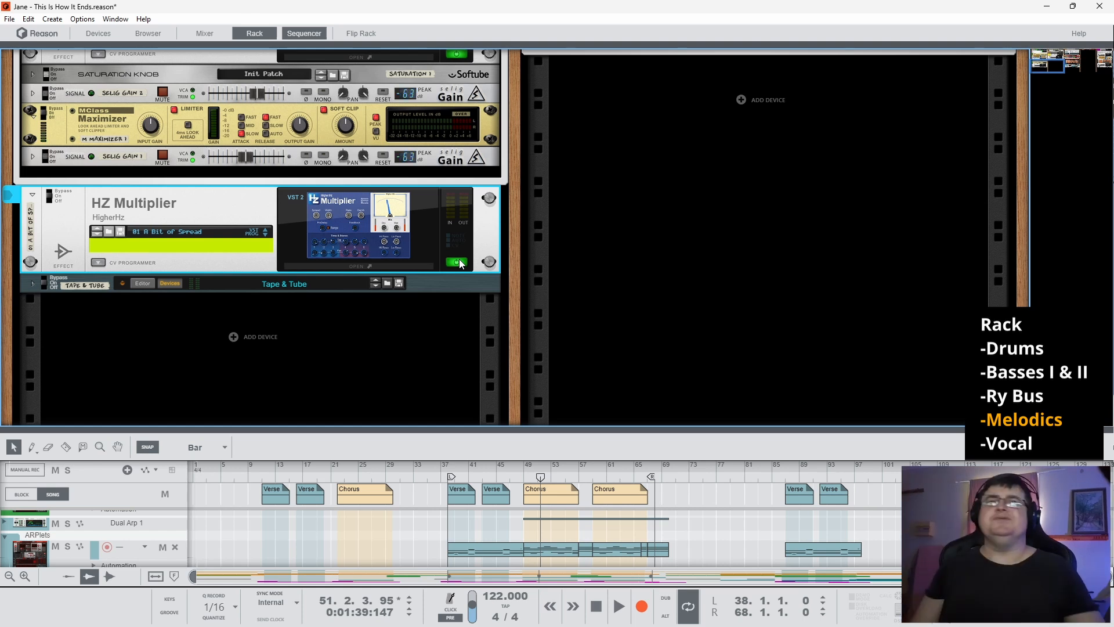
# - Return to the ARPlets channel, fold The Echo and turn off the channel's solo
pyautogui.scroll(10, 487, 263)
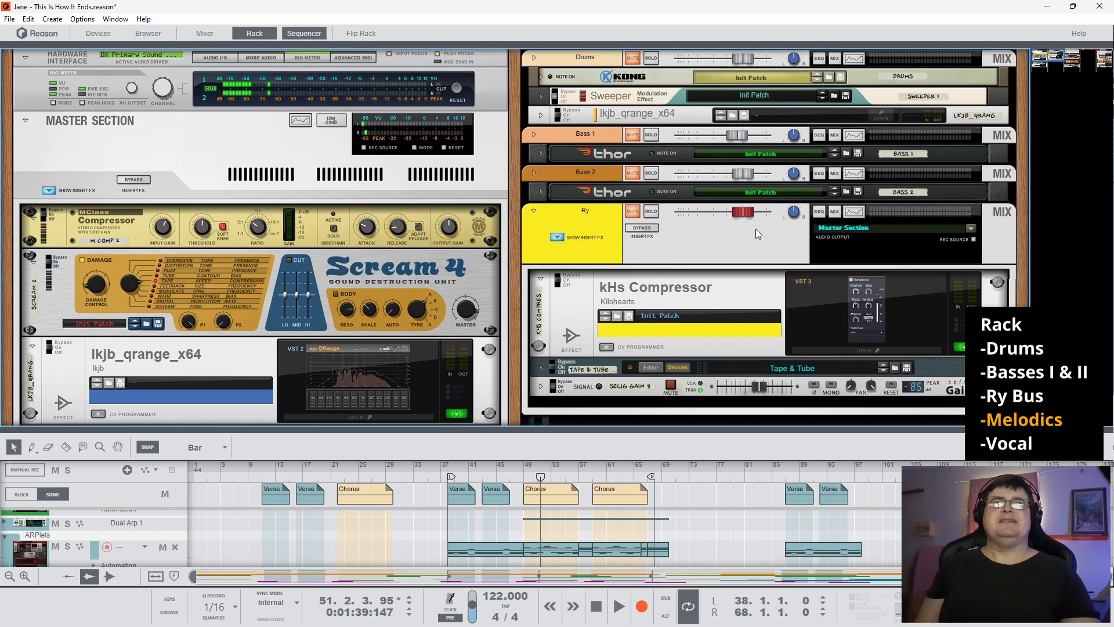
pyautogui.moveTo(1061, 60); pyautogui.dragTo(1093, 60)
pyautogui.scroll(-2, 415, 229)
pyautogui.scroll(-1, 414, 229)
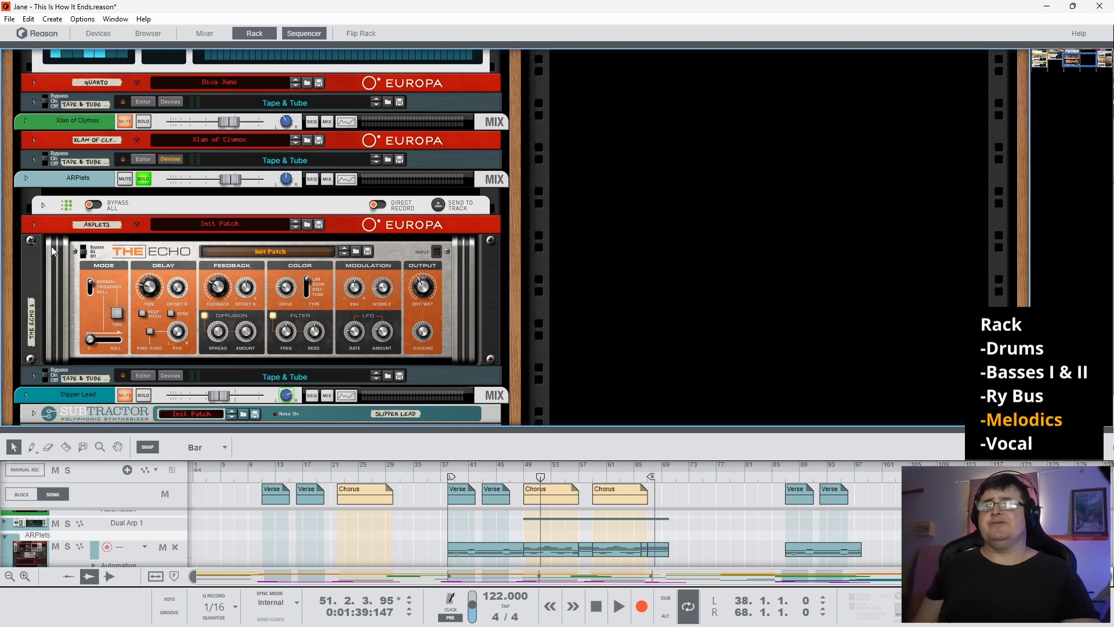
pyautogui.click(33, 242)
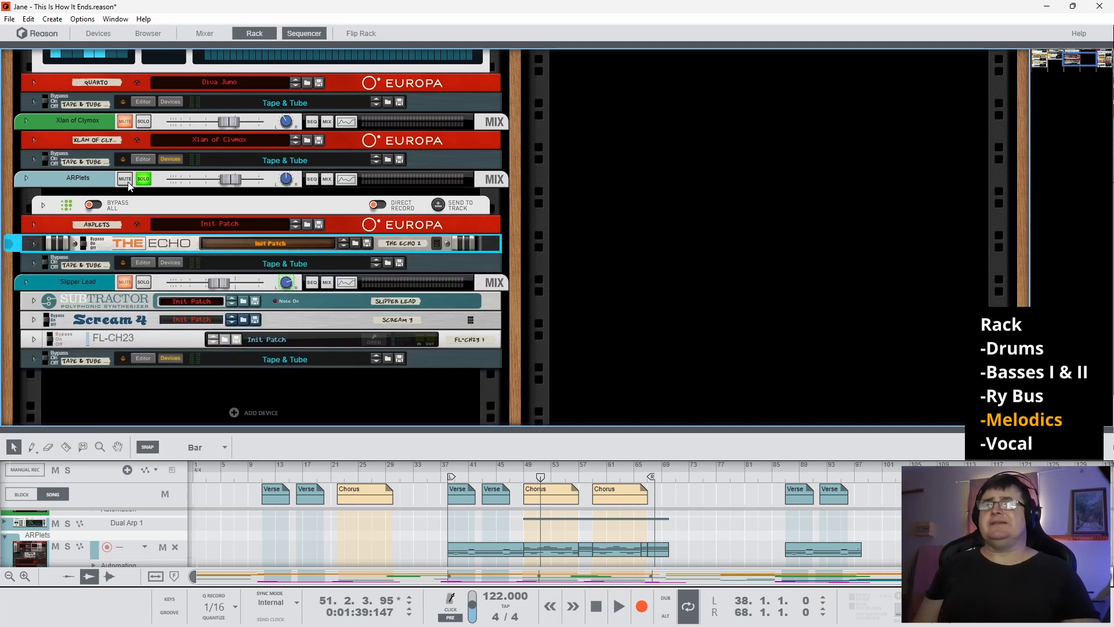
pyautogui.click(143, 180)
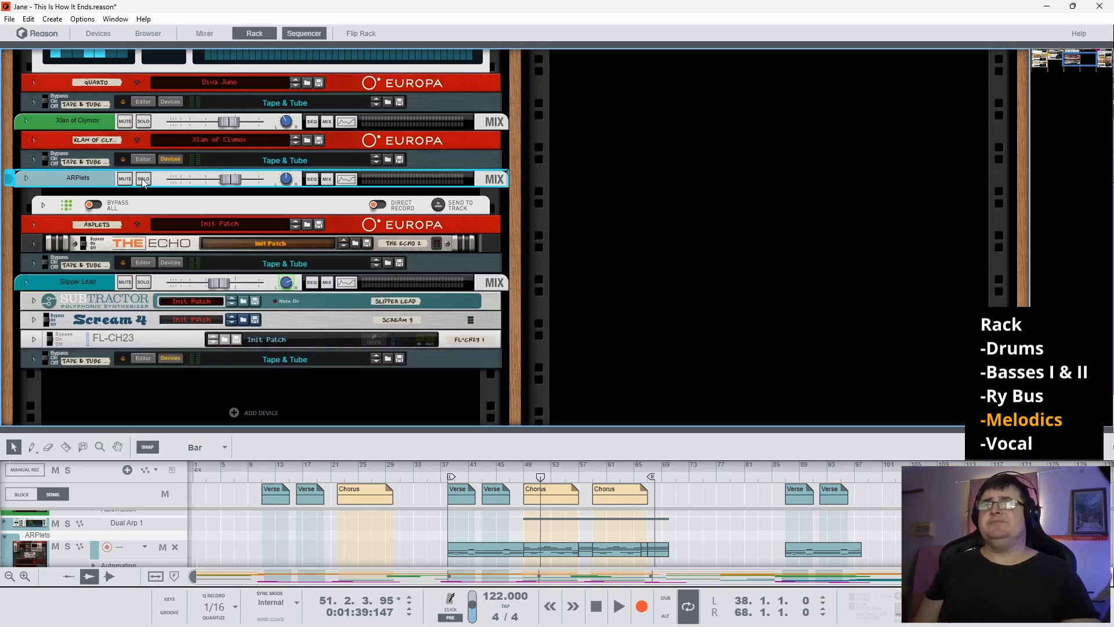
# - Solo the Slipper Lead channel and play it from about bar 80
pyautogui.click(143, 283)
pyautogui.click(738, 478)
pyautogui.press('space')
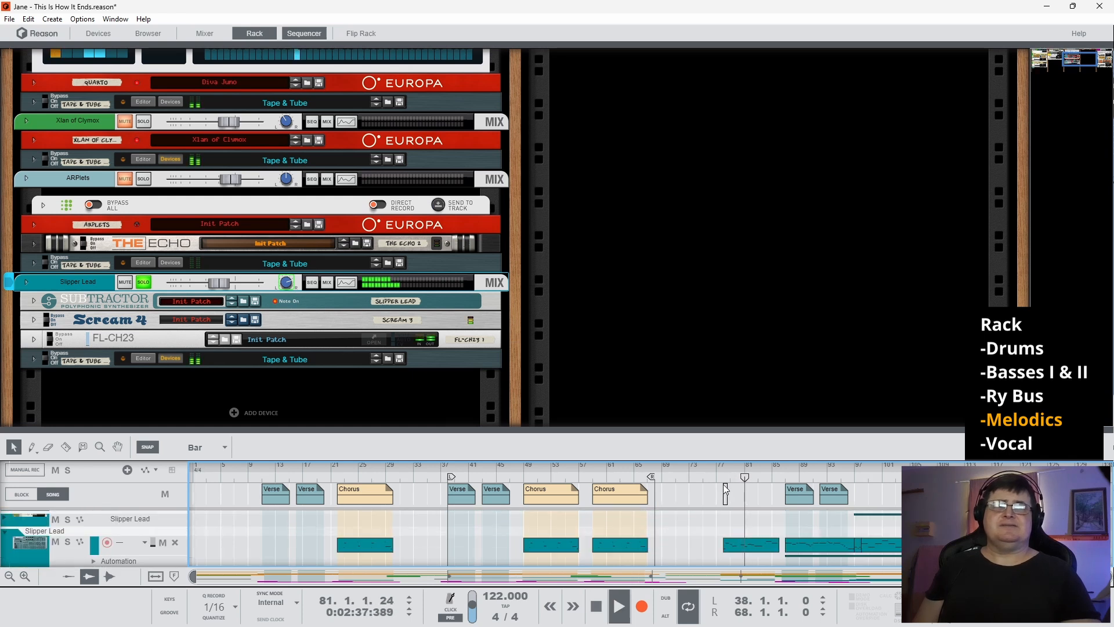
# - Play the soloed Slipper Lead from around bar 78 and expand its Subtractor to view the synth settings
pyautogui.click(722, 475)
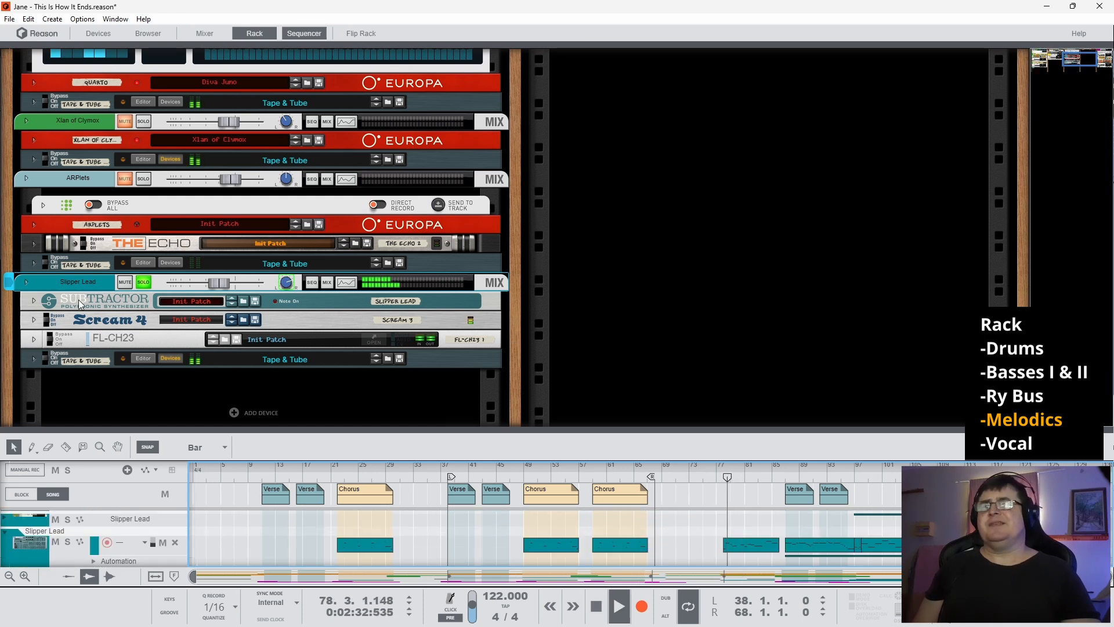
pyautogui.click(33, 300)
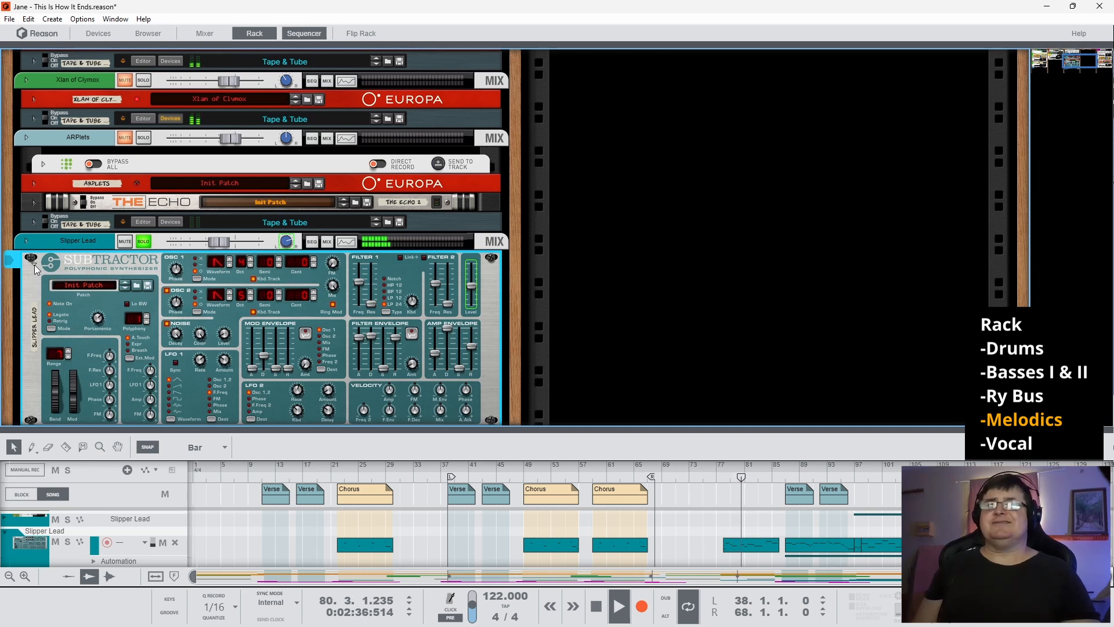
pyautogui.scroll(-3, 58, 258)
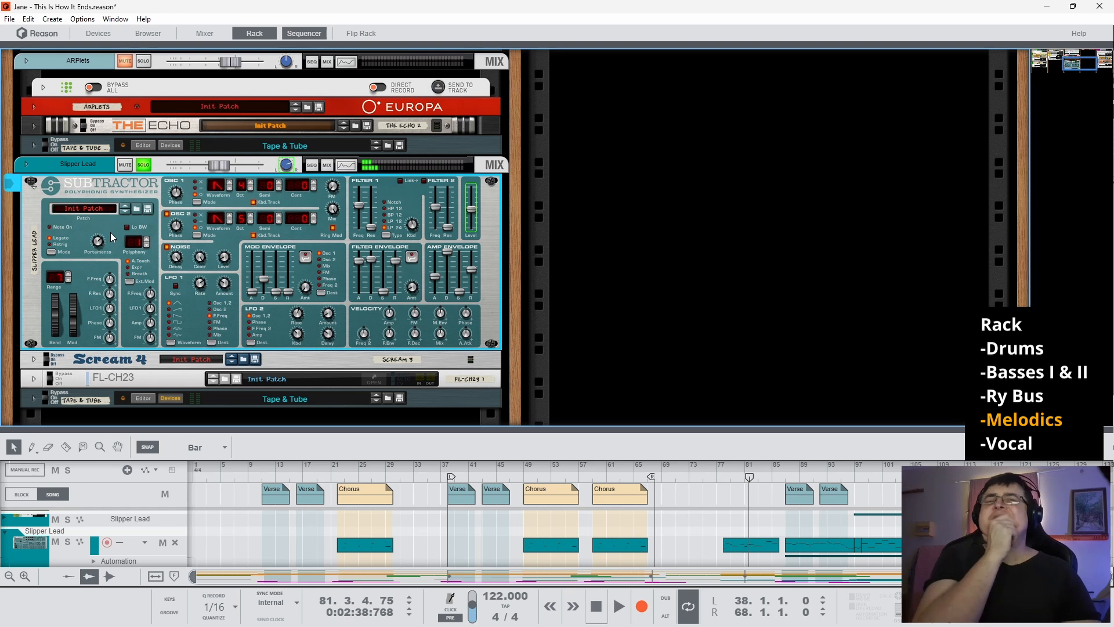
# - Compare the soloed Slipper Lead with Scream 4 bypassed and enabled, playing from around bar 78
pyautogui.click(52, 361)
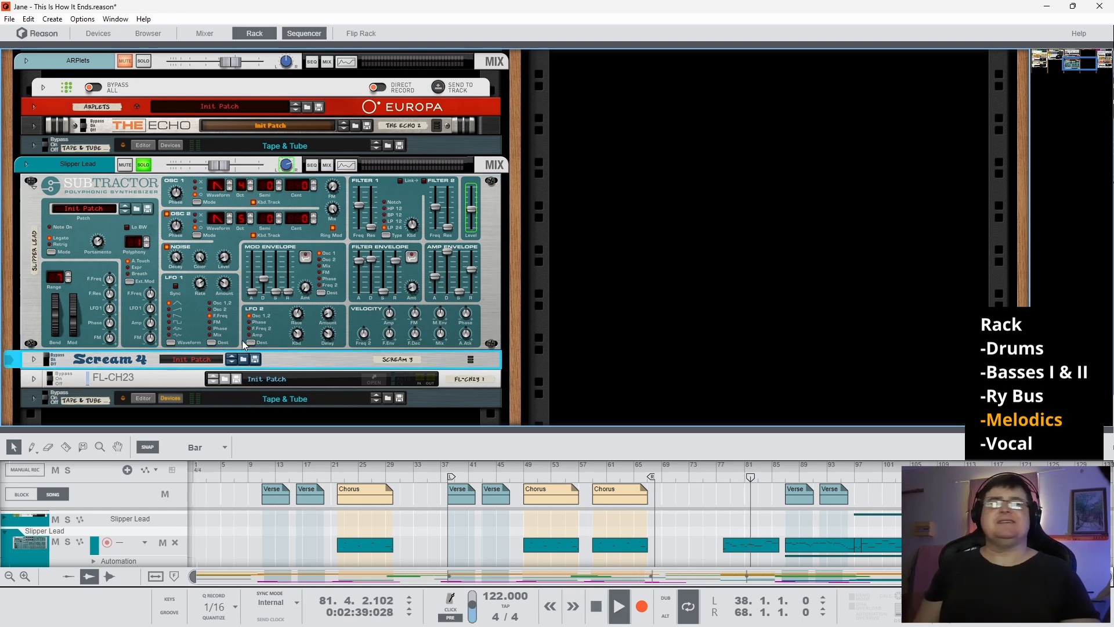
pyautogui.click(725, 477)
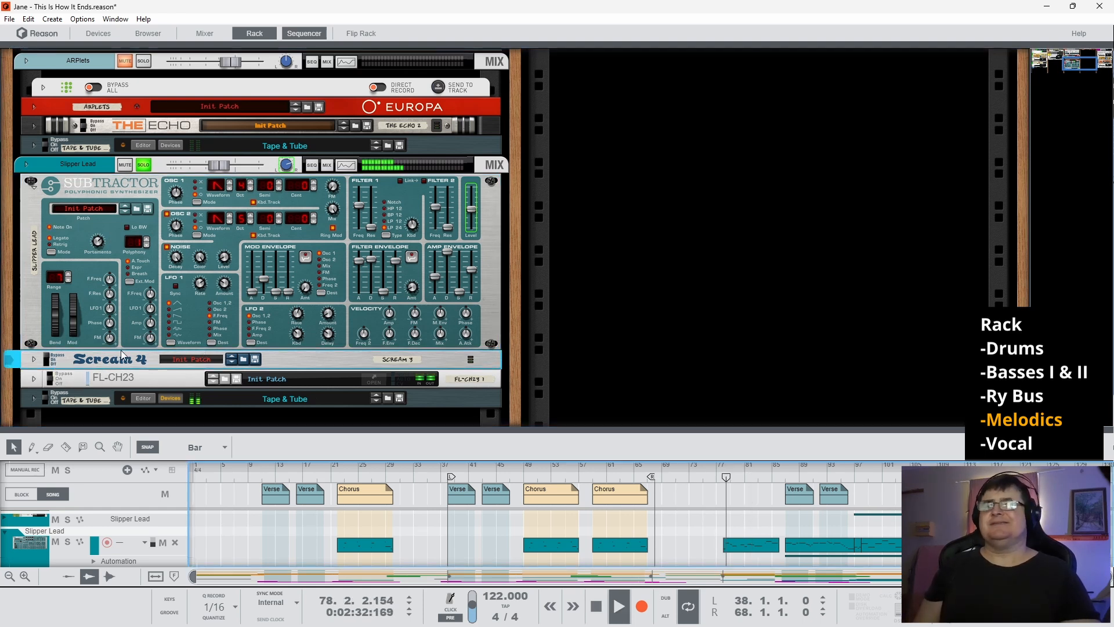
pyautogui.press('space')
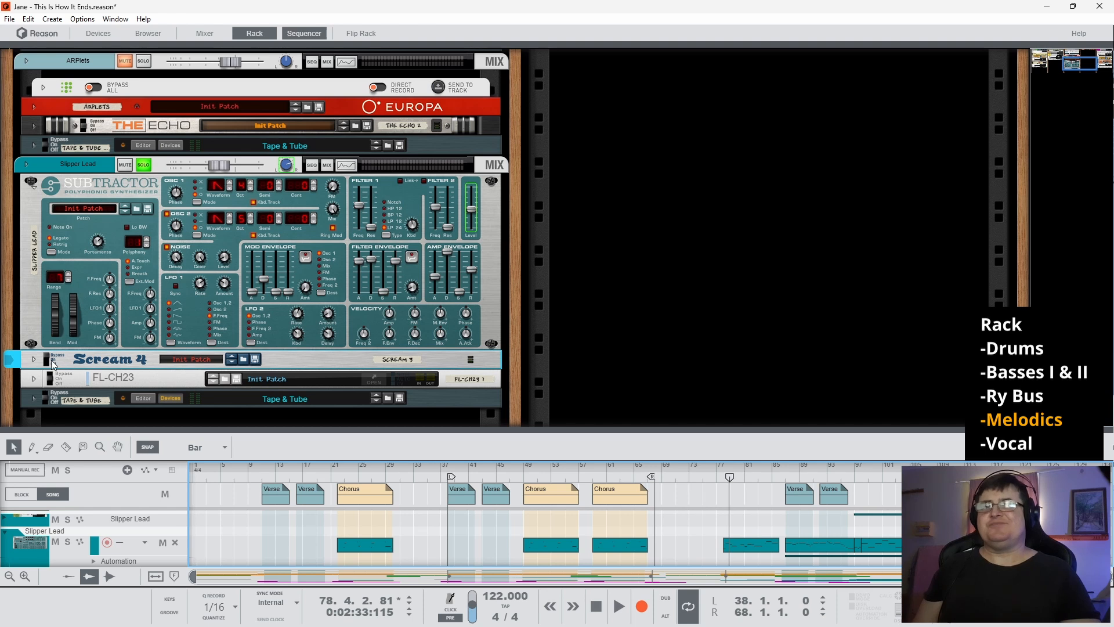
pyautogui.press('space')
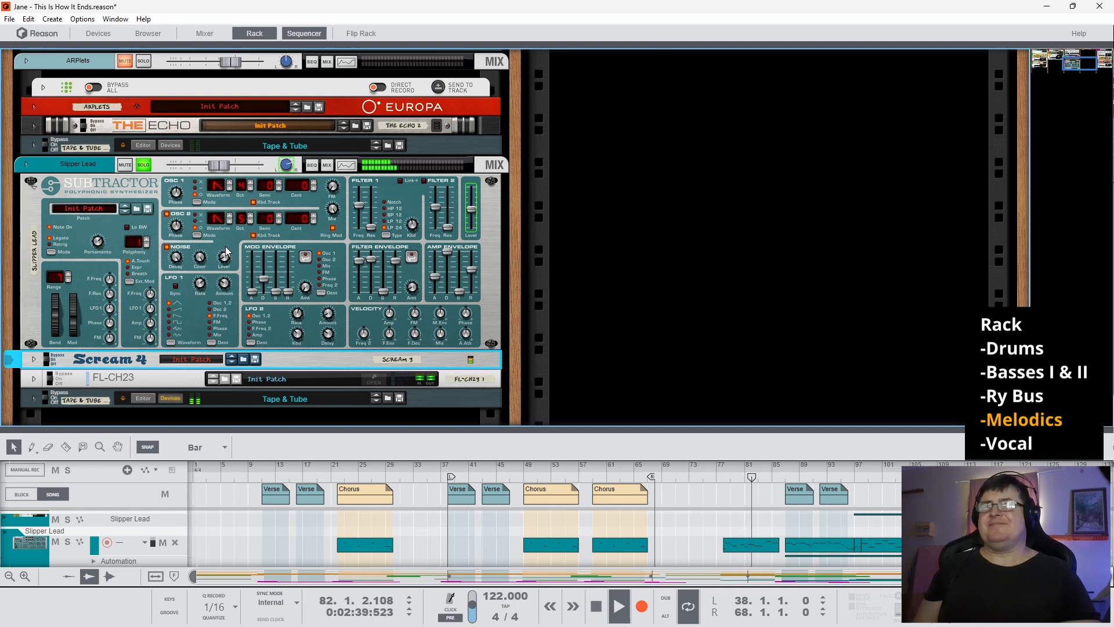
pyautogui.press('space')
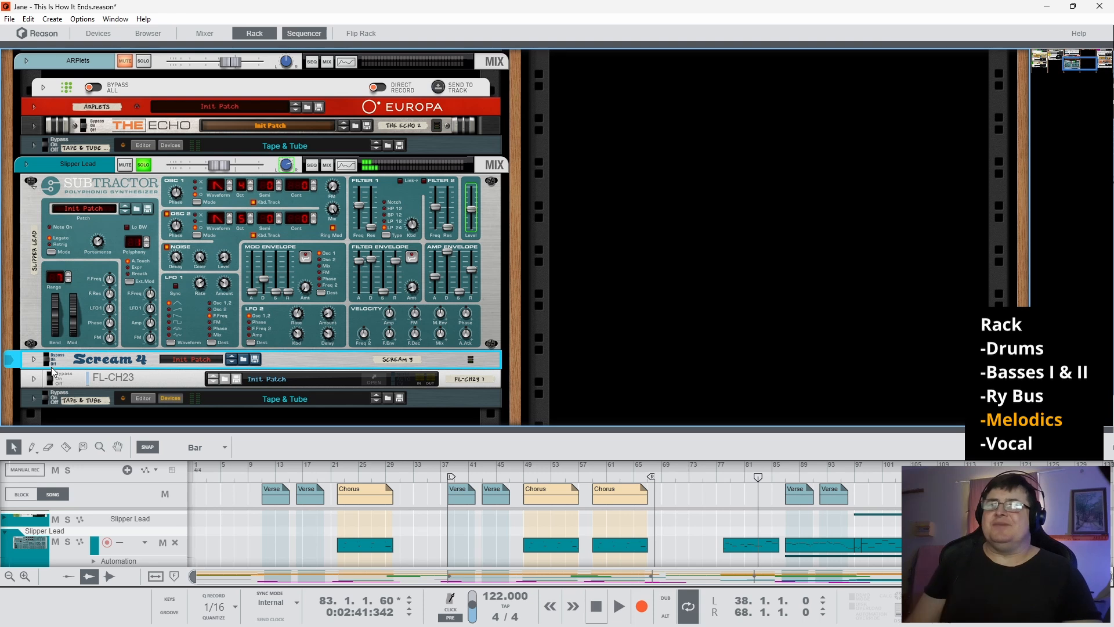
# - Expand FL-CH23 below Scream 4, open its plugin window, set it to stay open, and move it aside
pyautogui.click(34, 378)
pyautogui.click(416, 386)
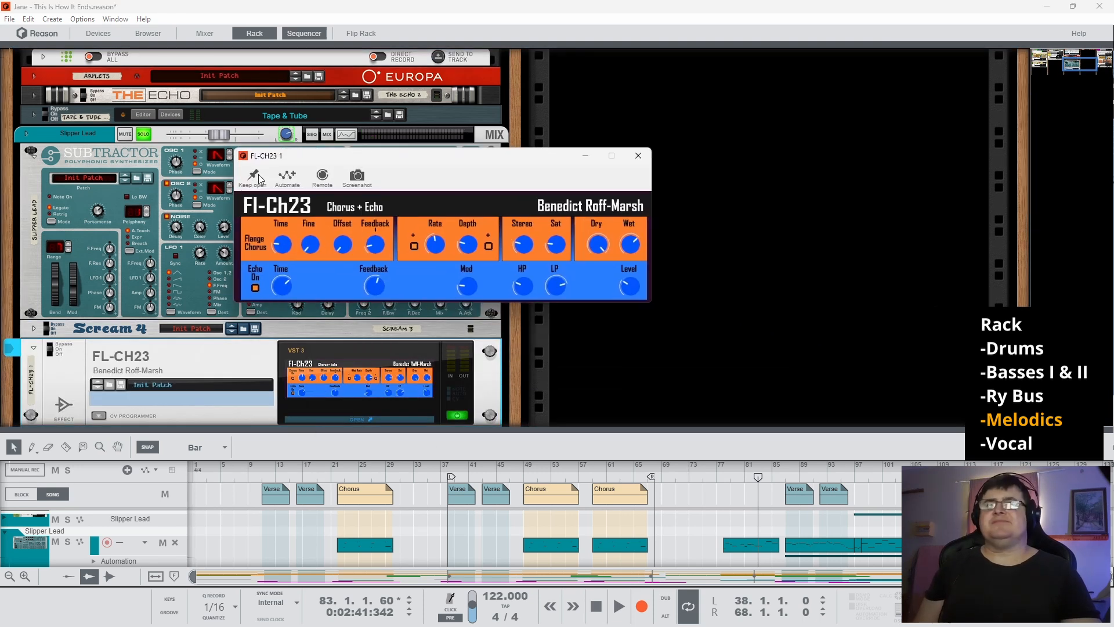
pyautogui.click(254, 178)
pyautogui.moveTo(301, 158); pyautogui.dragTo(370, 167)
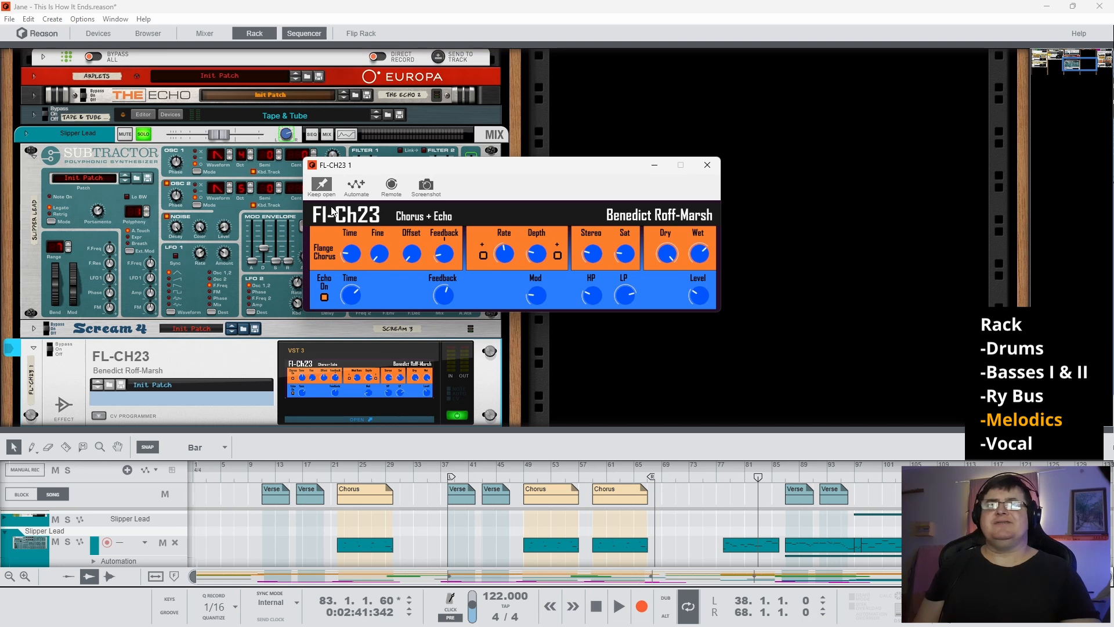
# - Play the lead from around bar 78 and compare it with FL-CH23 bypassed and enabled
pyautogui.press('space')
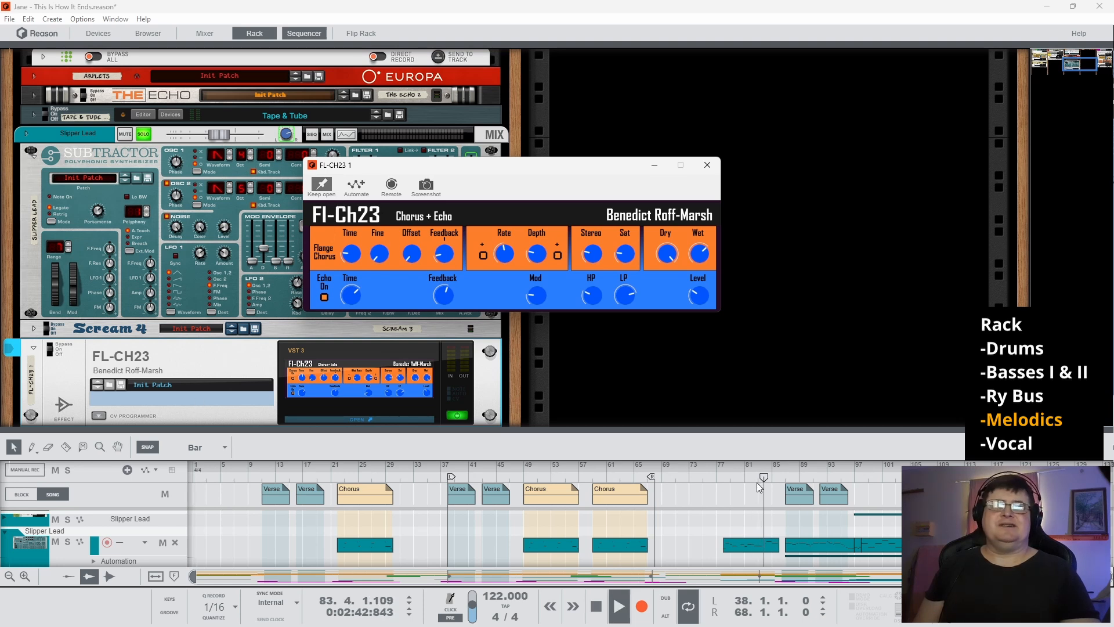
pyautogui.click(724, 479)
pyautogui.scroll(-1, 119, 309)
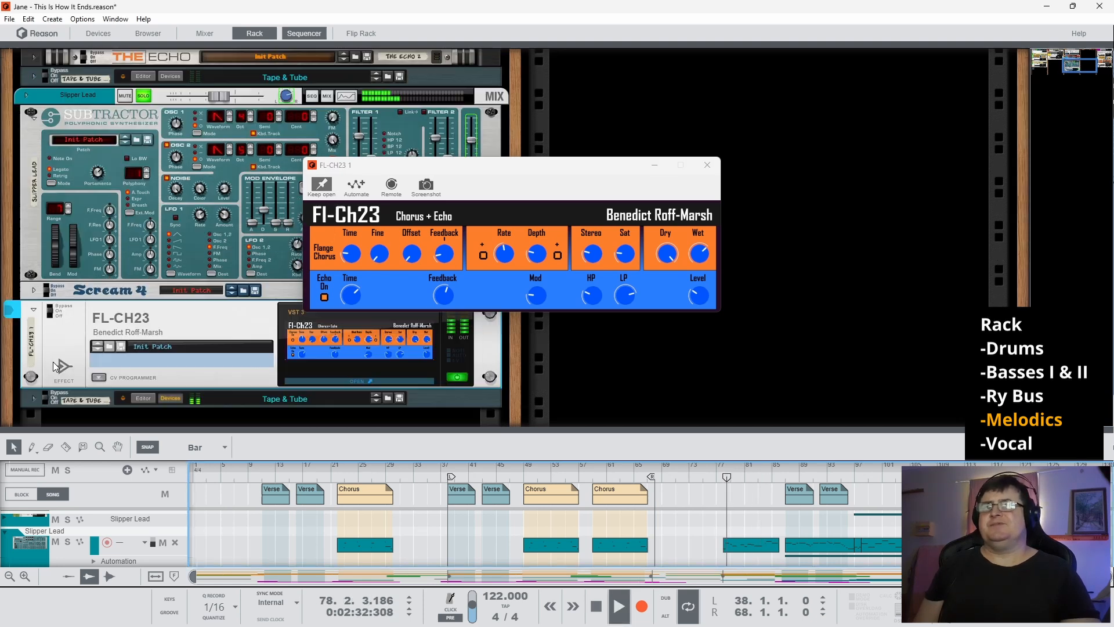
pyautogui.click(60, 308)
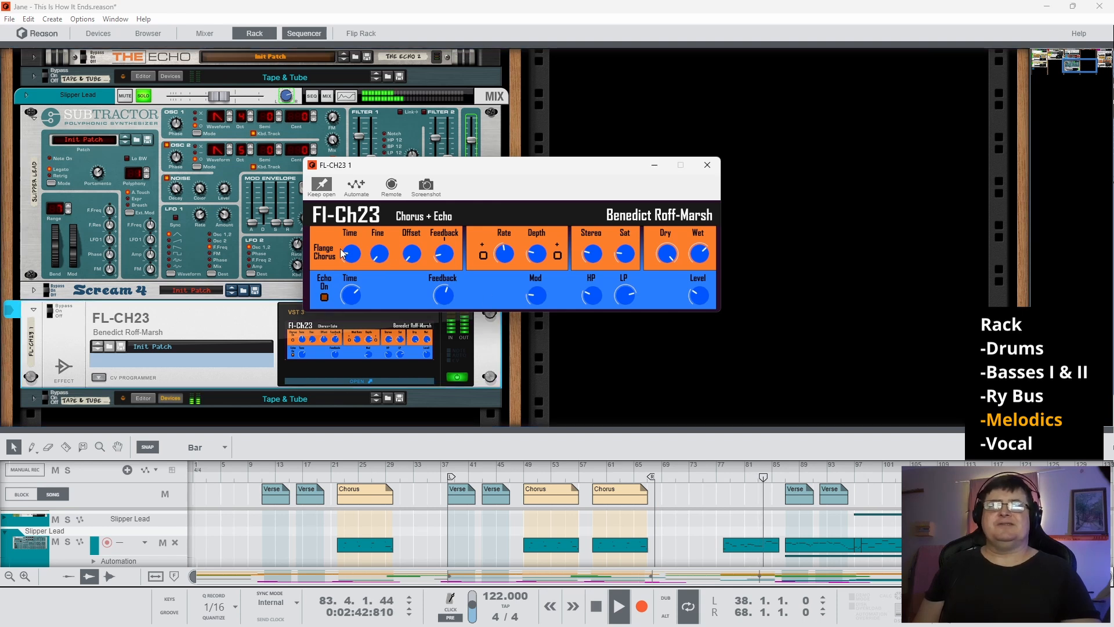
pyautogui.click(59, 308)
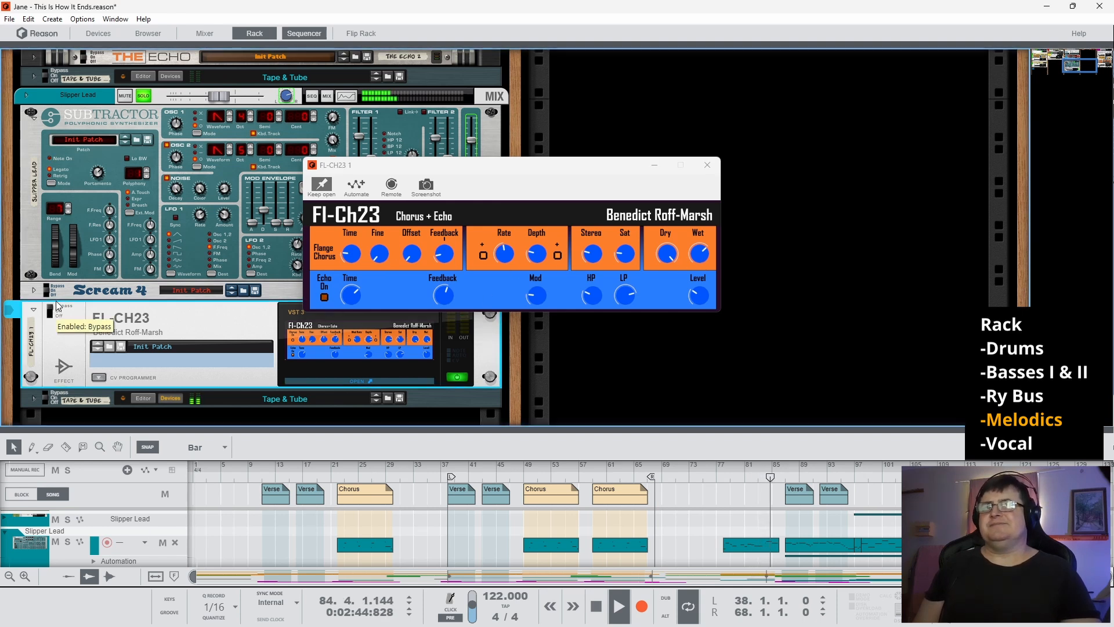
pyautogui.click(57, 310)
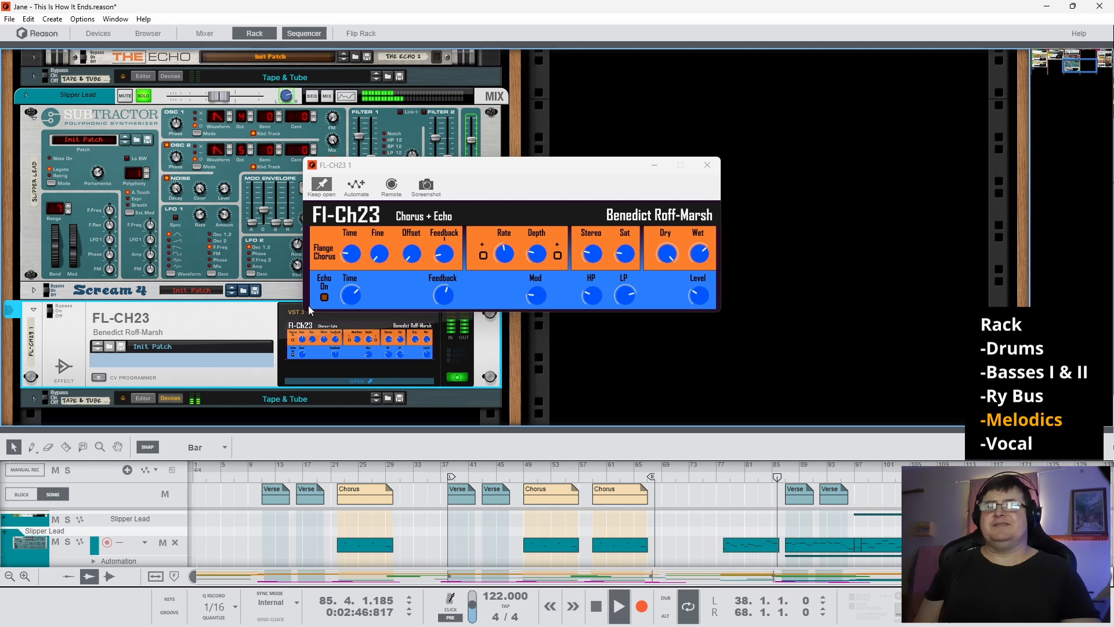
# - Compare FL-CH23's Echo off and on from around bar 78, and close its window and collapse the device
pyautogui.click(324, 298)
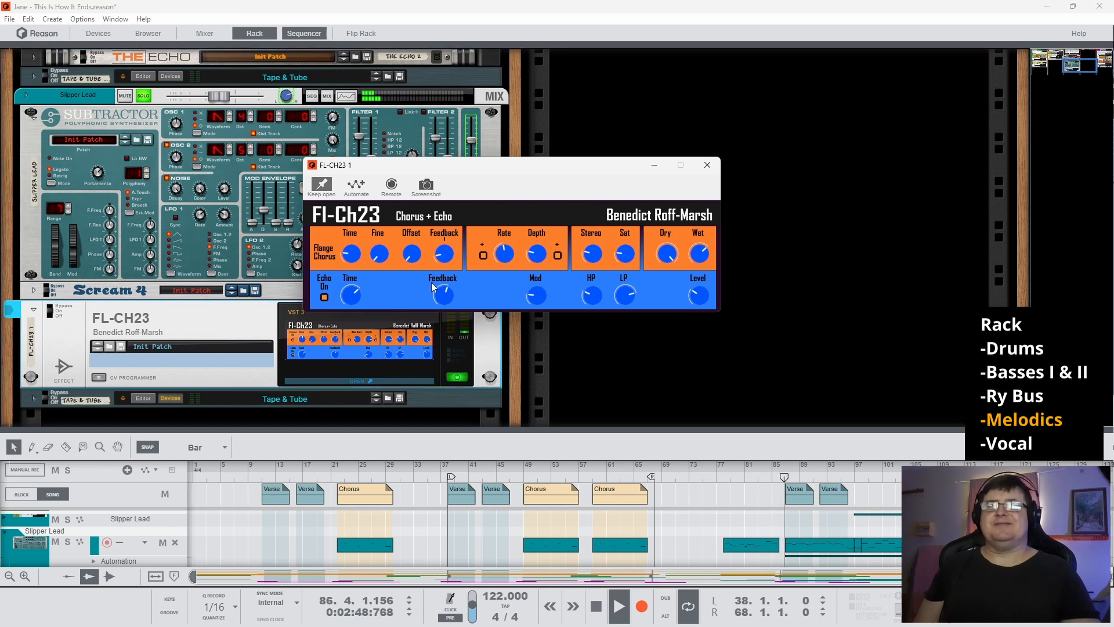
pyautogui.click(726, 477)
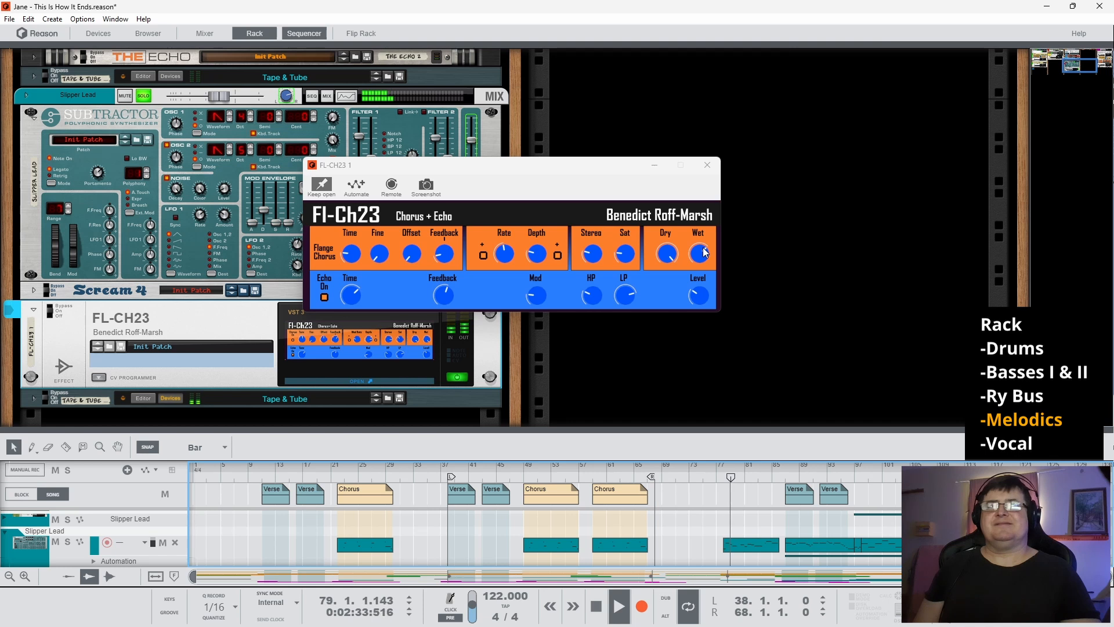
pyautogui.click(326, 298)
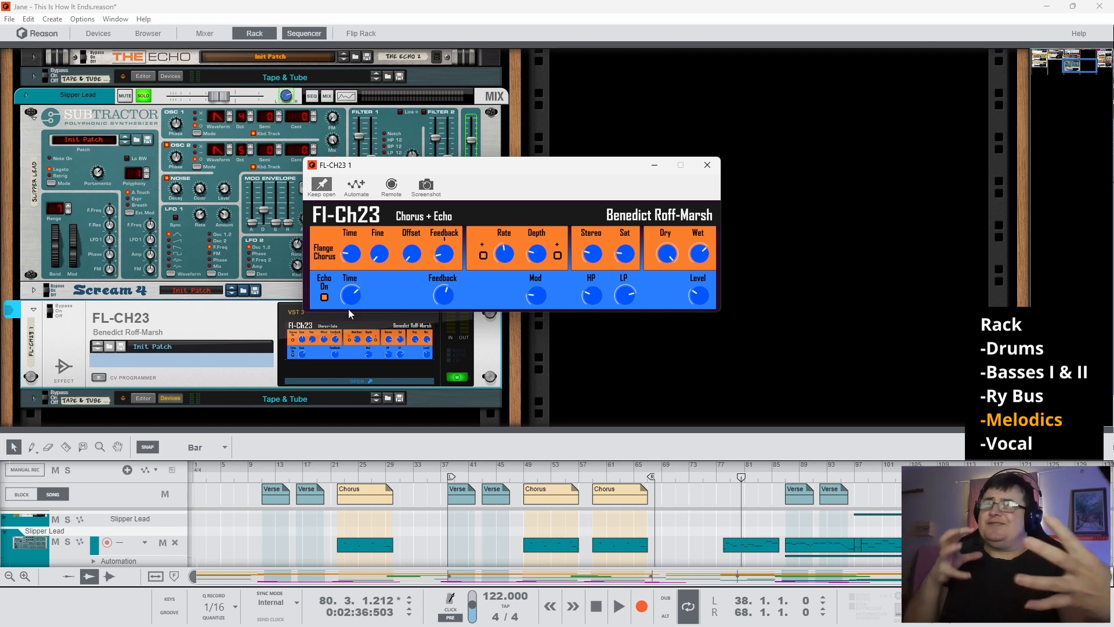
pyautogui.click(707, 165)
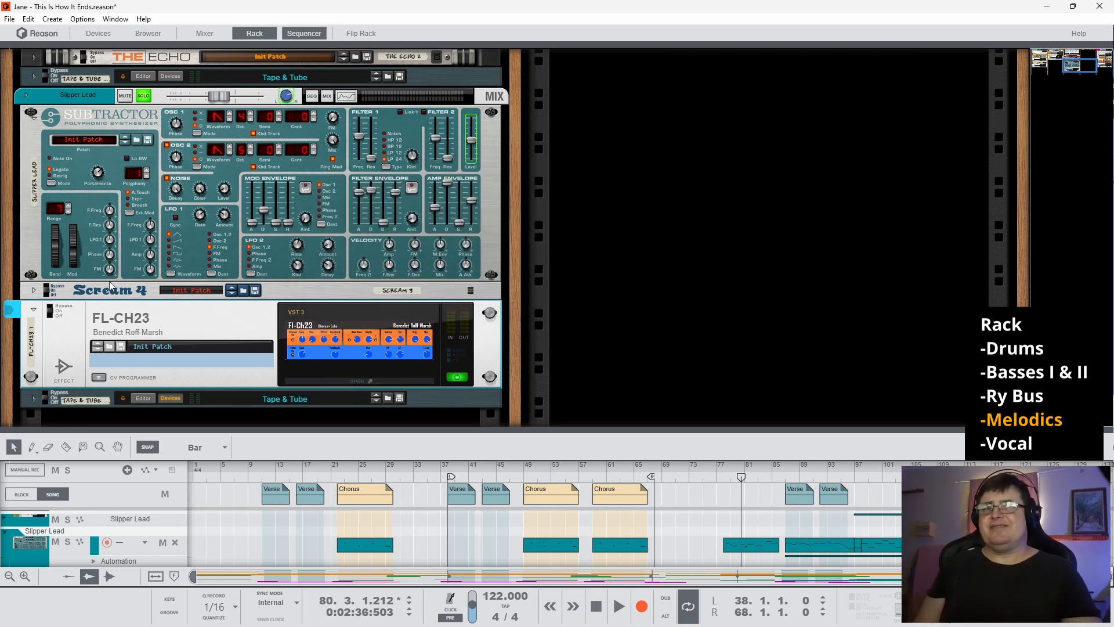
pyautogui.click(33, 311)
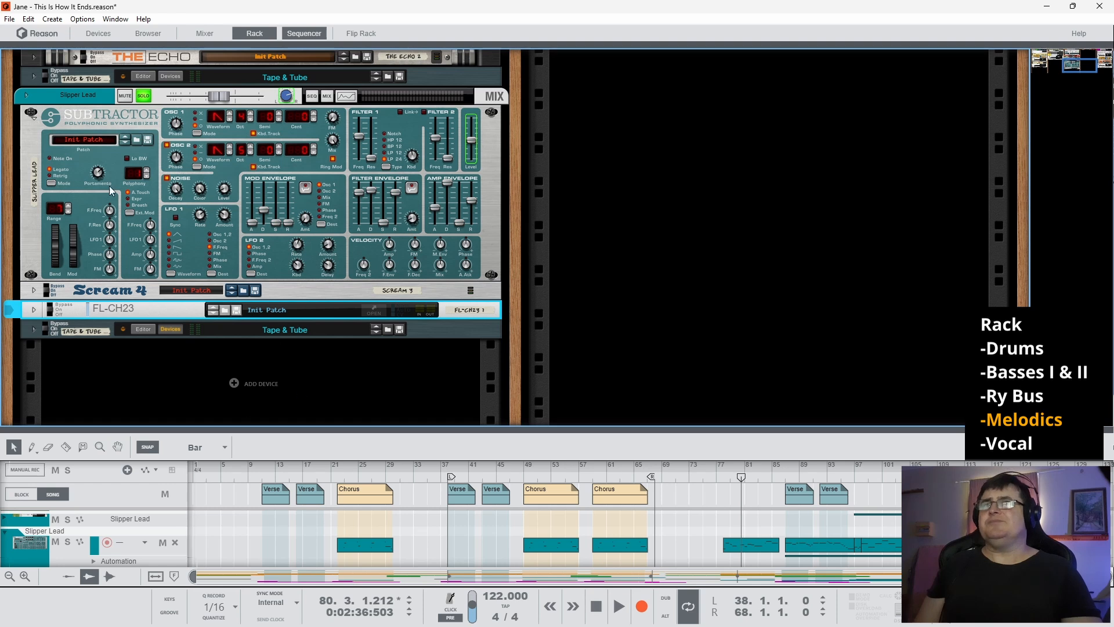
# - Turn off the Slipper Lead's solo and compare Scream 4 bypassed and enabled in the full mix from bar 78
pyautogui.click(51, 295)
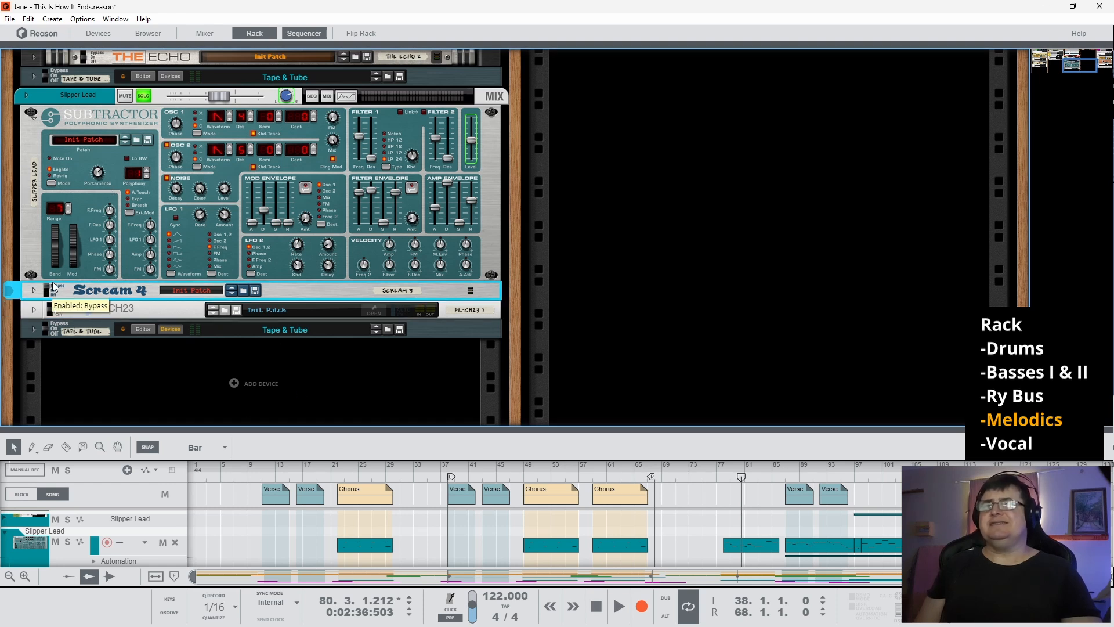
pyautogui.press('space')
pyautogui.click(722, 474)
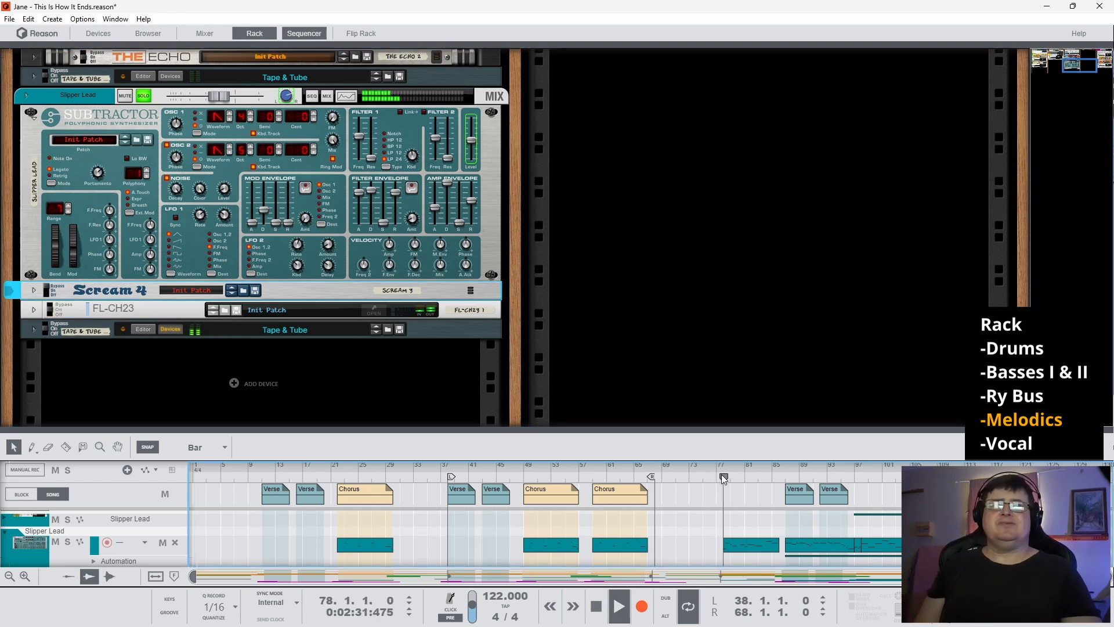
pyautogui.click(143, 96)
pyautogui.click(47, 286)
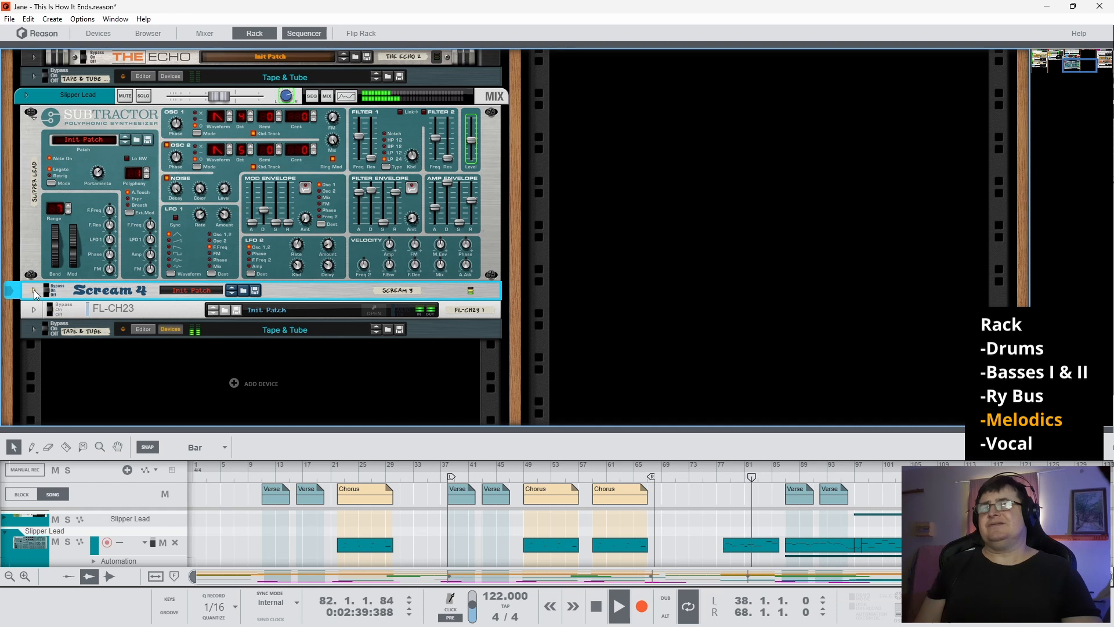
# - Expand Scream 4 to view its damage, cut and body settings, stop playback, and collapse it and the Subtractor
pyautogui.click(33, 289)
pyautogui.press('space')
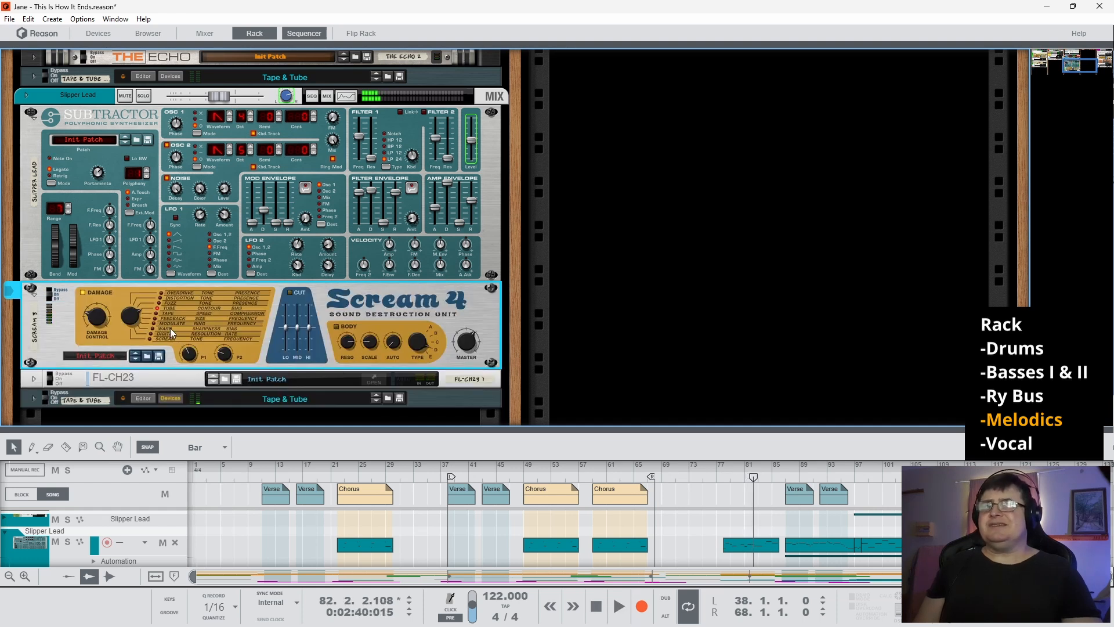
pyautogui.click(34, 297)
pyautogui.click(31, 116)
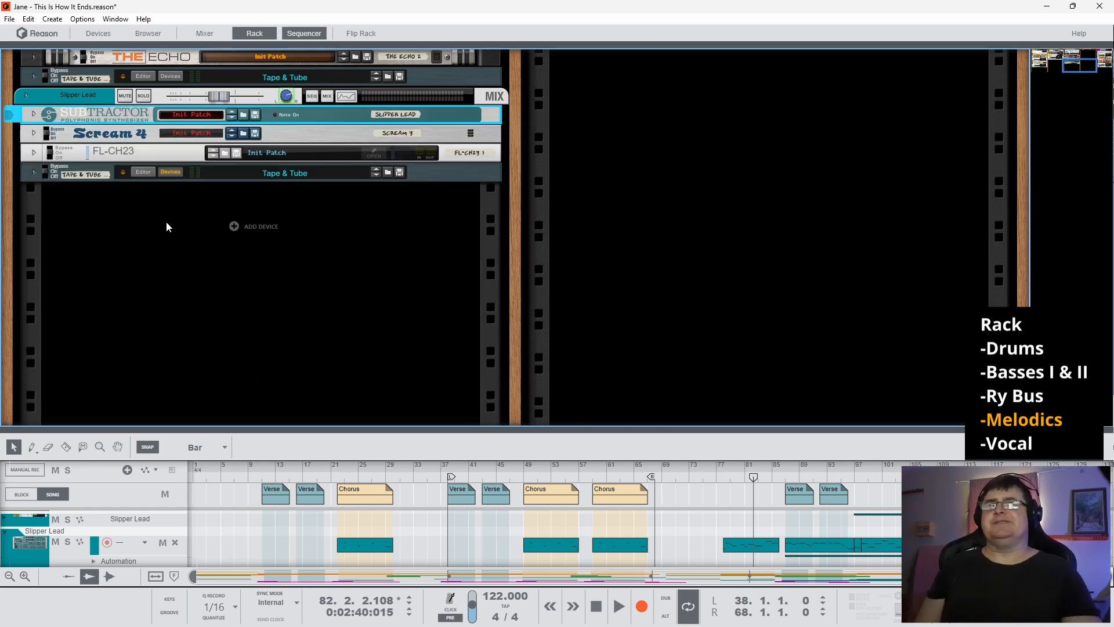
# - Expand the Europa synth on the Noise channel and start playback from the beginning of the song
pyautogui.scroll(10, 631, 380)
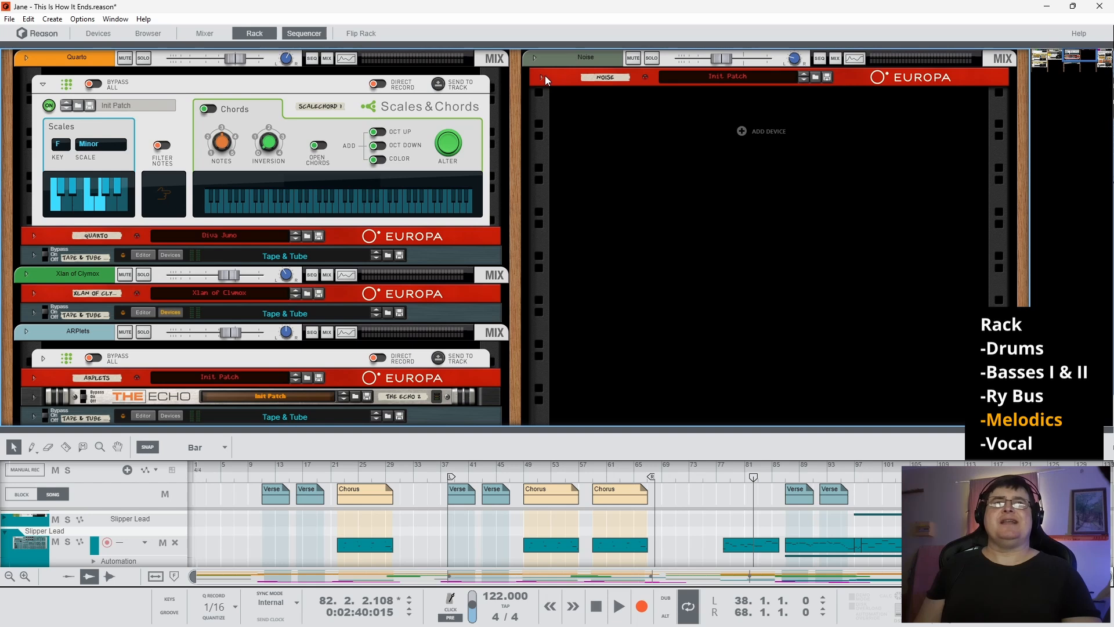
pyautogui.click(542, 77)
pyautogui.click(718, 493)
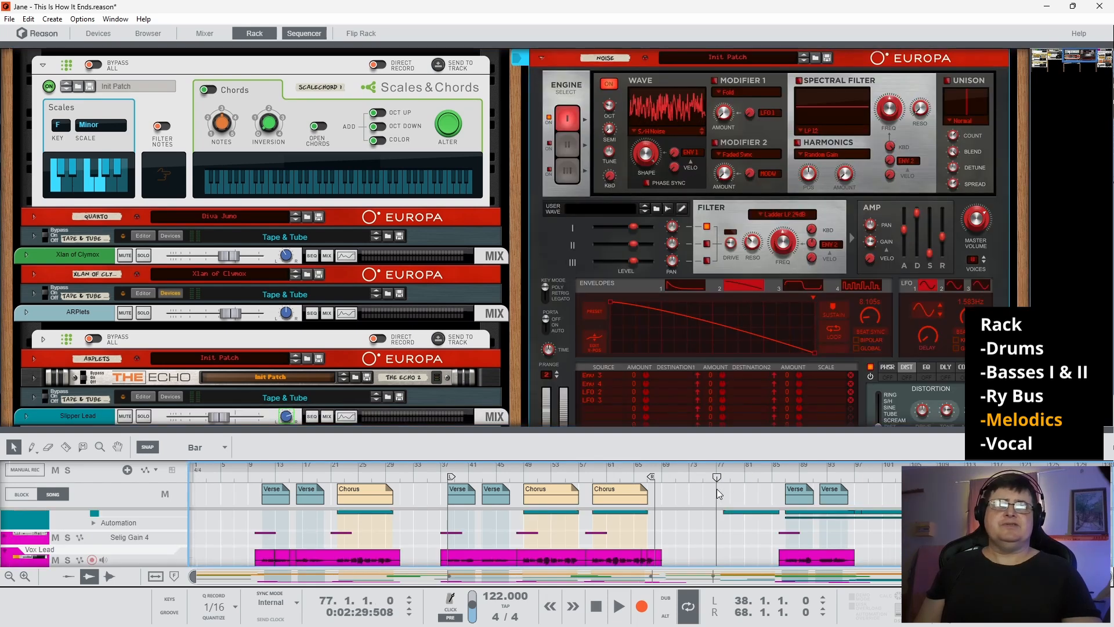
pyautogui.scroll(-2, 719, 494)
pyautogui.press('space')
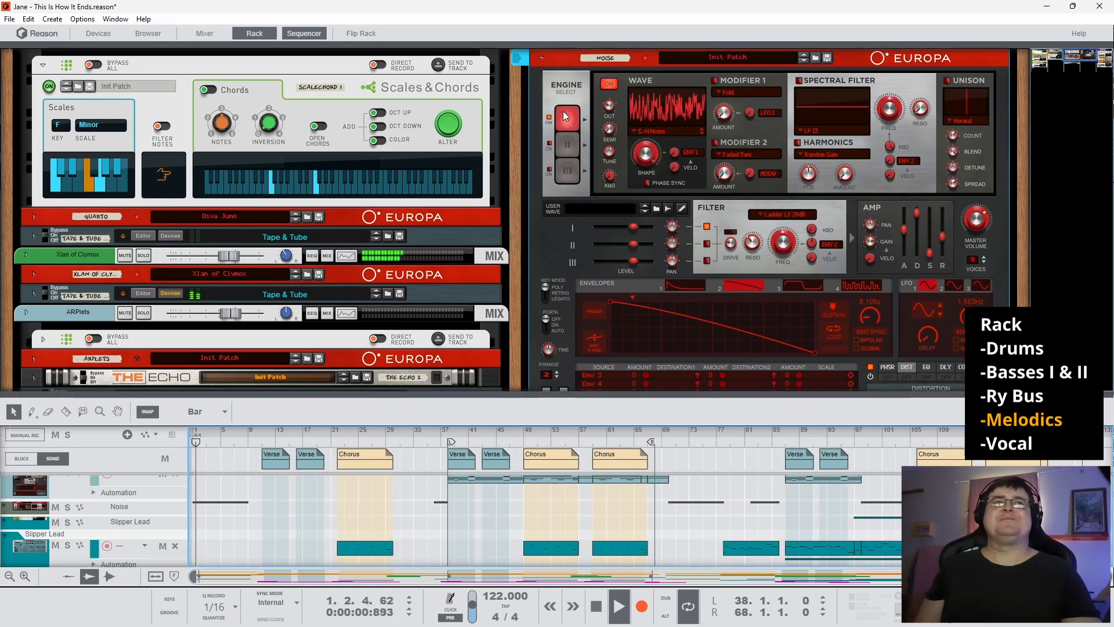
# - Examine the Noise Europa's wave shape, filter, envelope and modulation settings, and collapse the device
pyautogui.scroll(1, 565, 117)
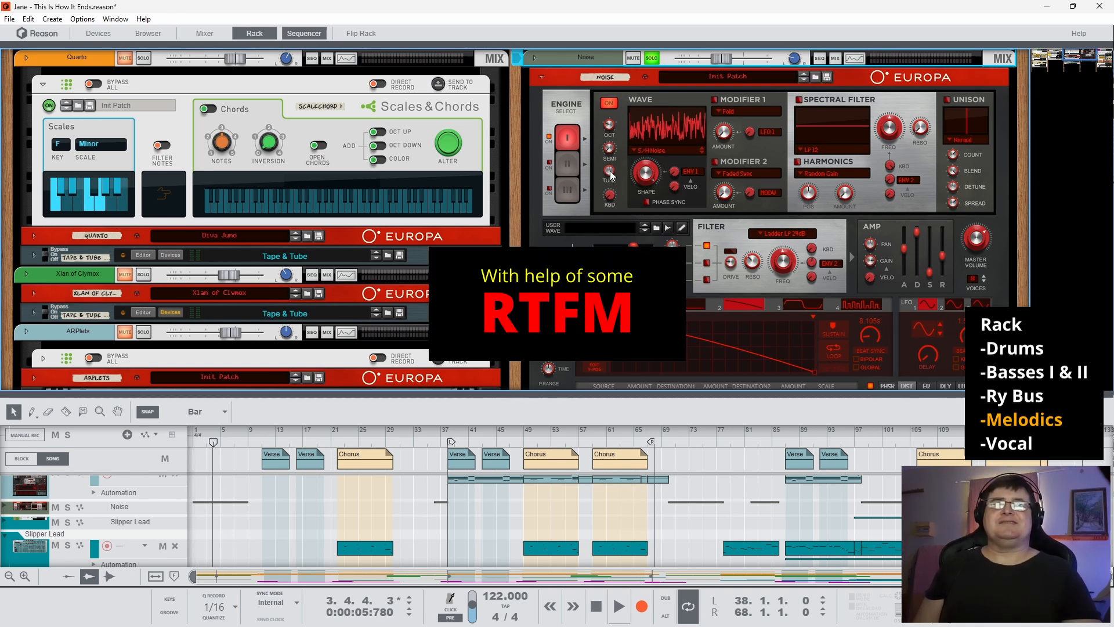
pyautogui.click(610, 199)
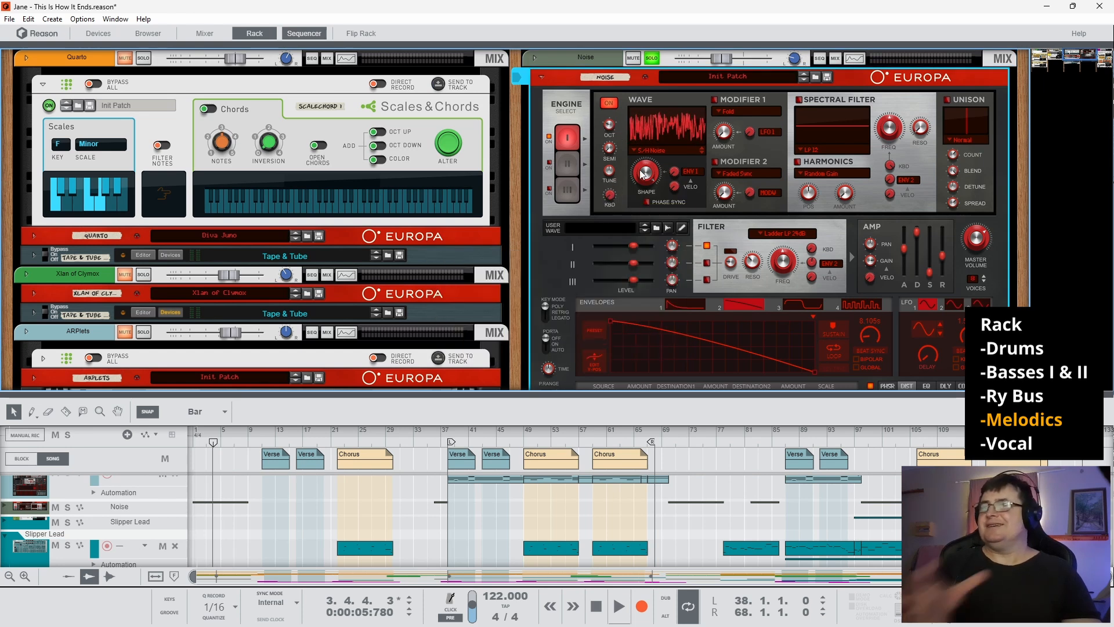
pyautogui.moveTo(647, 175)
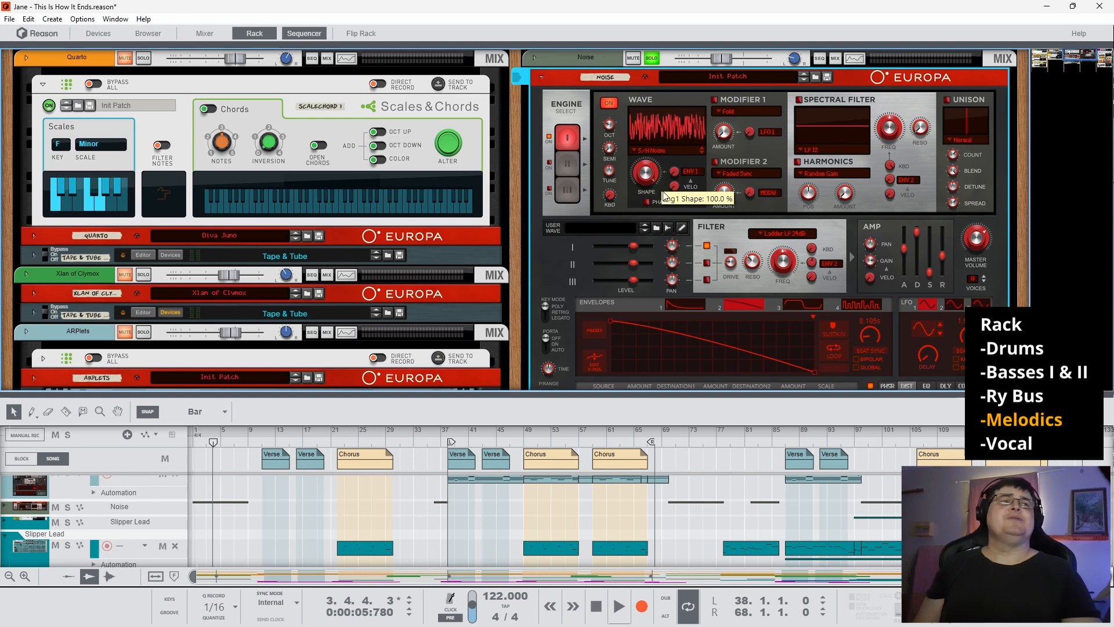
pyautogui.scroll(-1, 818, 231)
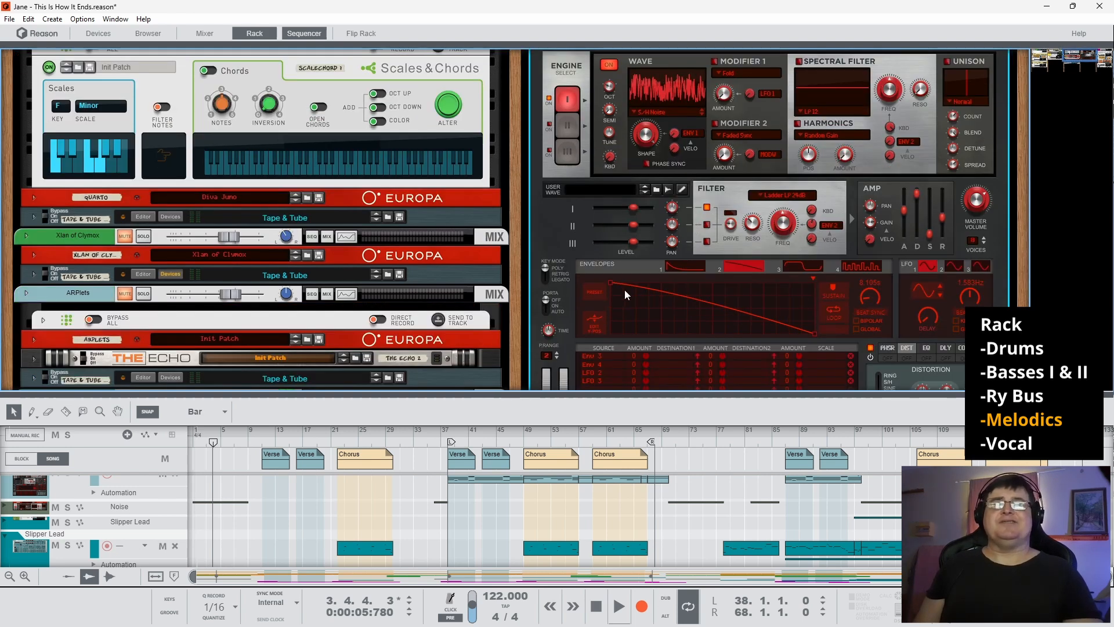
pyautogui.scroll(-2, 638, 261)
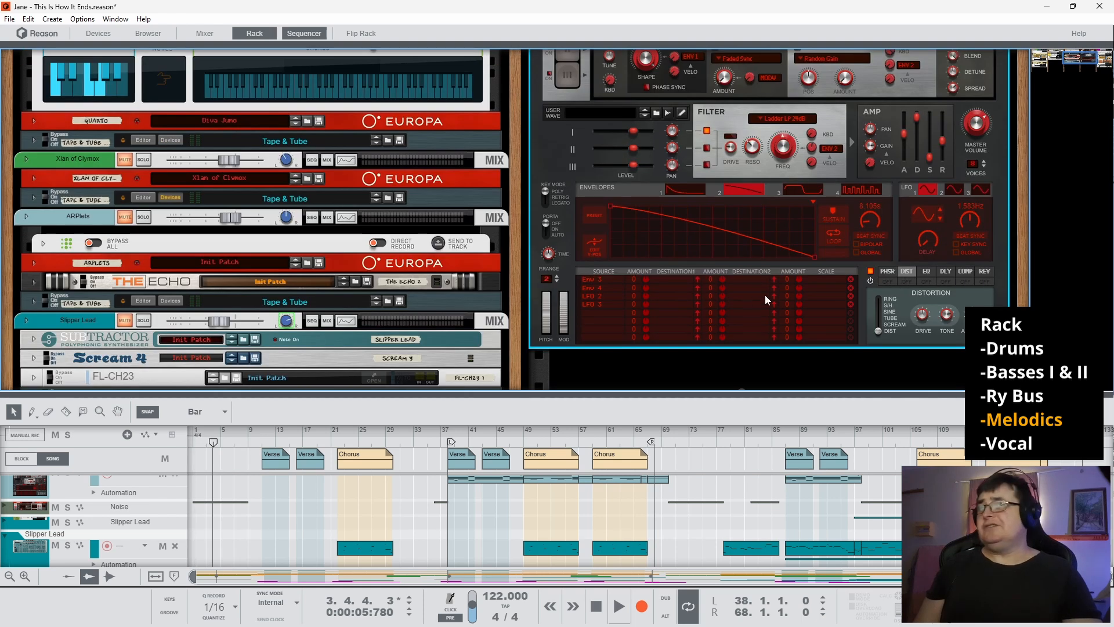
pyautogui.scroll(3, 765, 294)
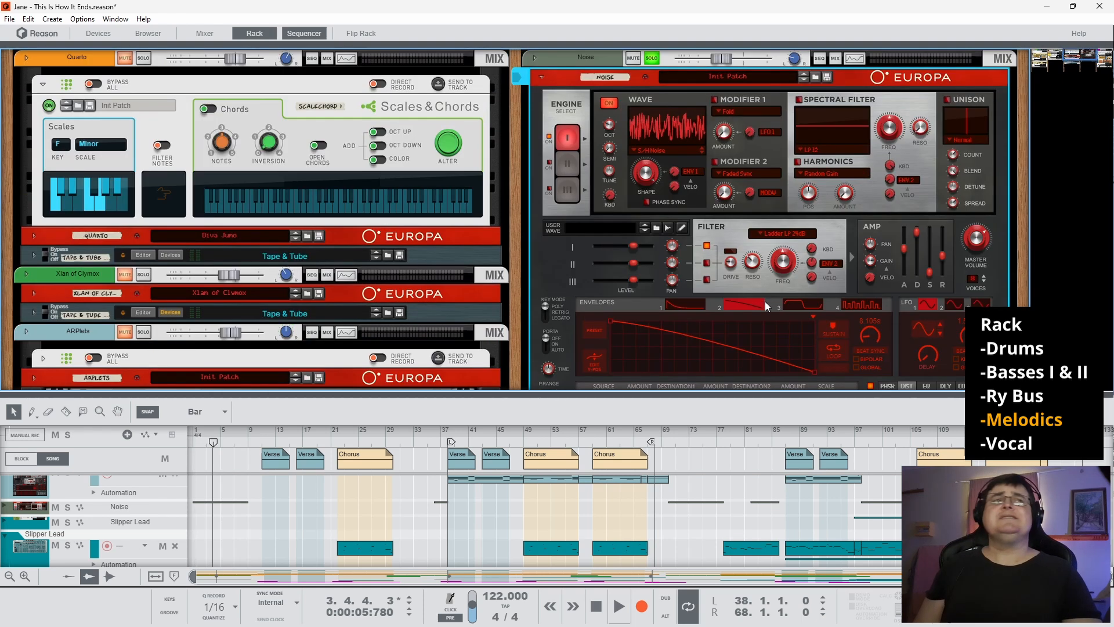
pyautogui.click(541, 77)
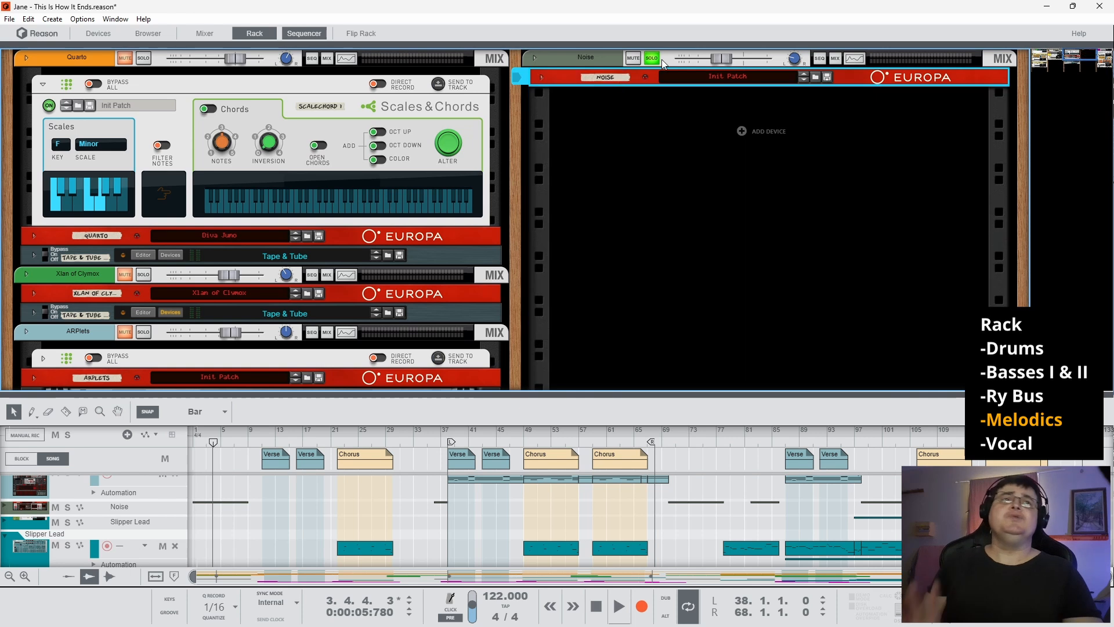
# - Turn off the Noise channel's solo and play the full mix briefly from the beginning of the song
pyautogui.click(652, 59)
pyautogui.moveTo(213, 442); pyautogui.dragTo(141, 442)
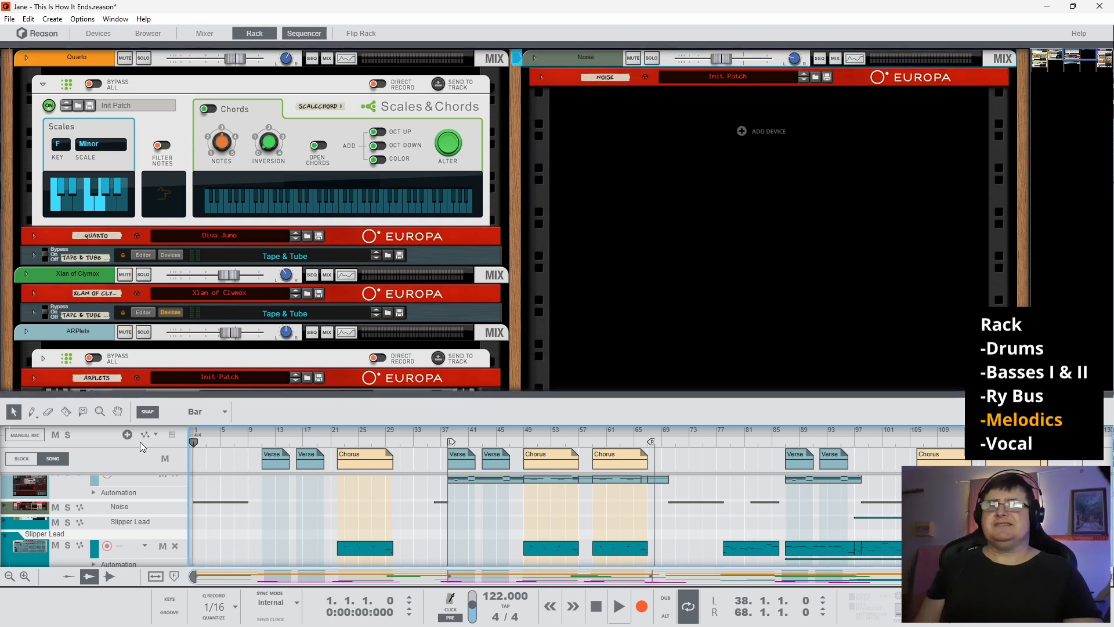
pyautogui.press('space')
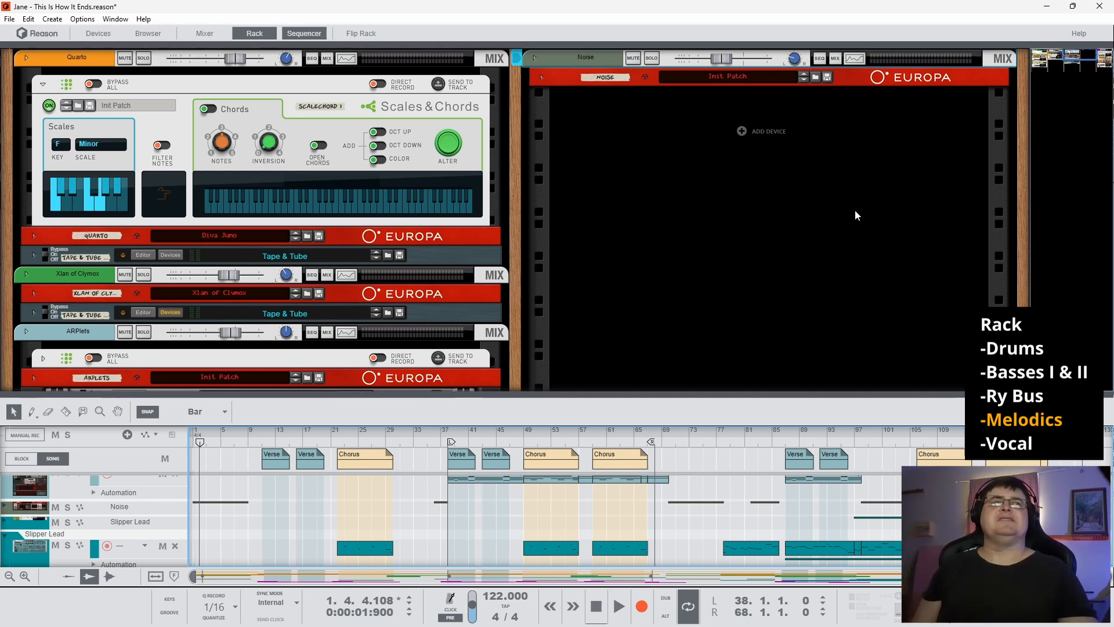
# - Solo the Vox Lead channel, start playback from bar 38, and bypass all of its insert effects
pyautogui.moveTo(1064, 54); pyautogui.dragTo(1084, 46)
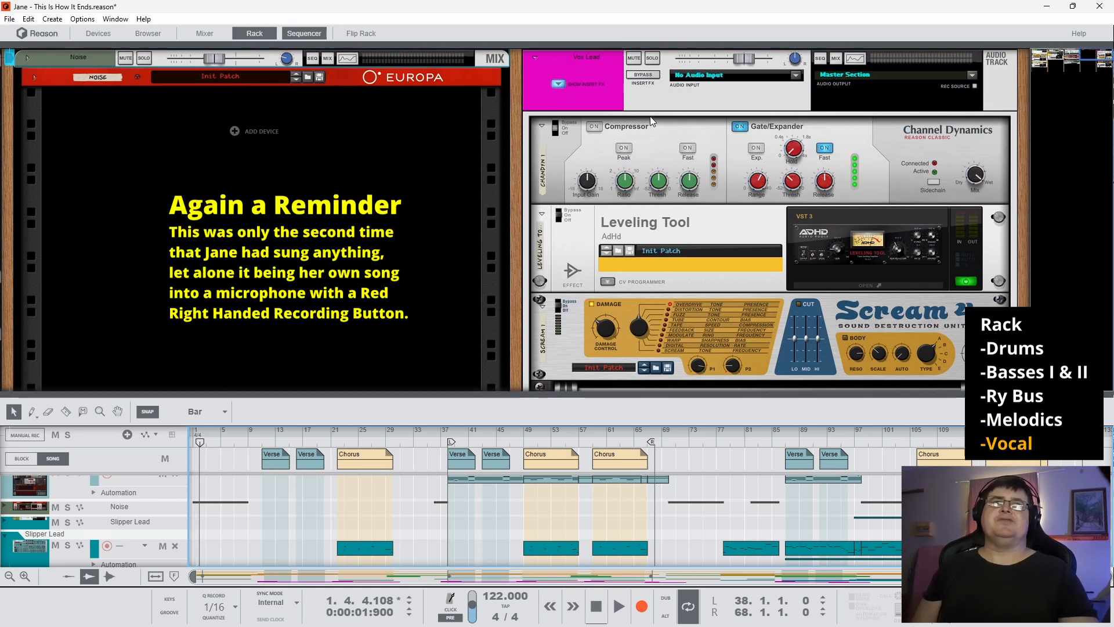
pyautogui.click(652, 58)
pyautogui.press('space')
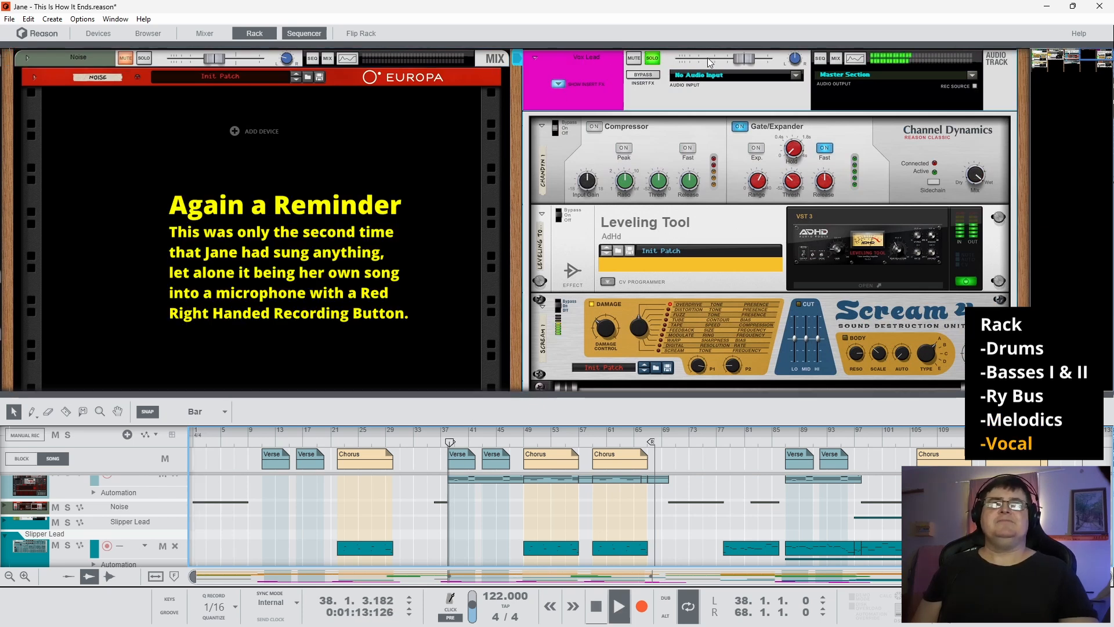
pyautogui.click(654, 76)
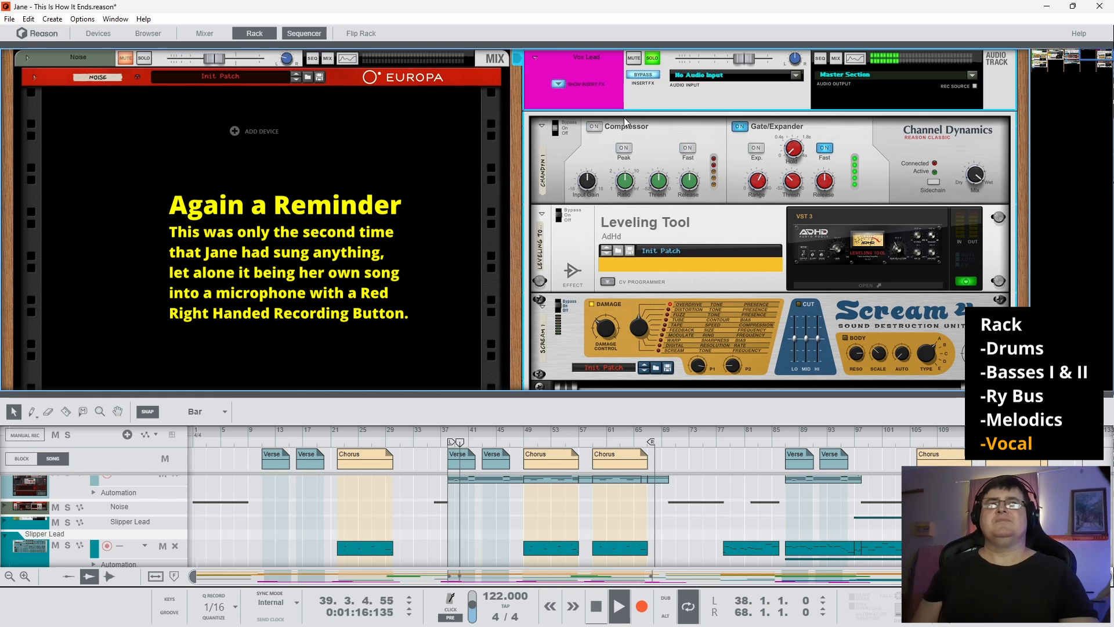
# - Set the Vox Lead's Channel Dynamics, Leveling Tool, Scream 4, The Echo and lkjb_qrange_x64 inserts individually to Bypass
pyautogui.click(555, 125)
pyautogui.click(560, 212)
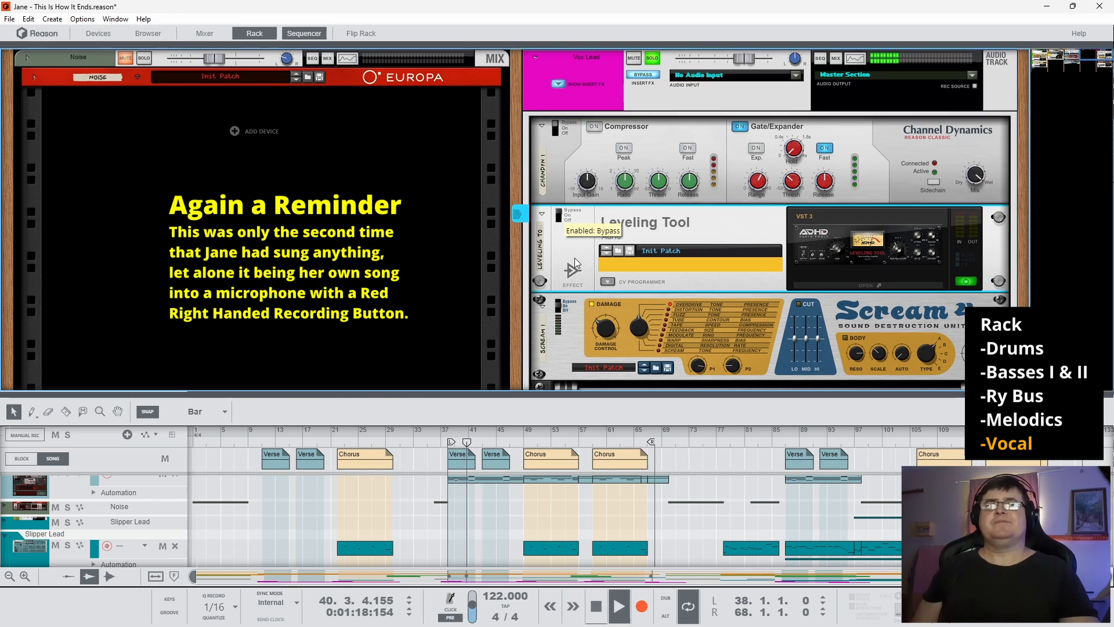
pyautogui.click(561, 308)
pyautogui.scroll(-1, 570, 305)
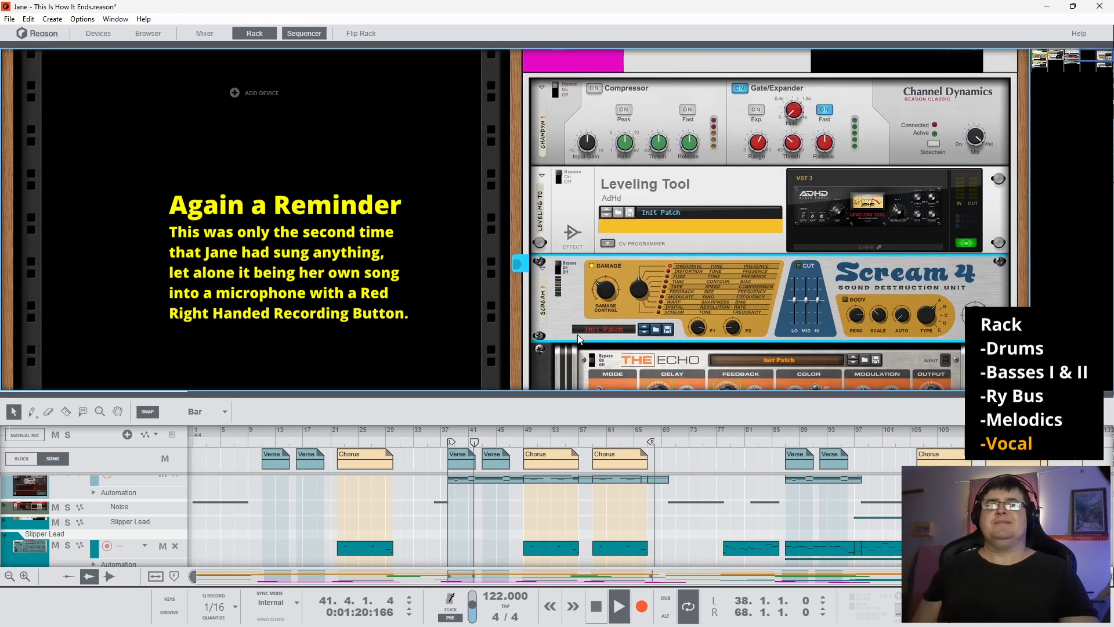
pyautogui.click(593, 363)
pyautogui.scroll(-4, 593, 362)
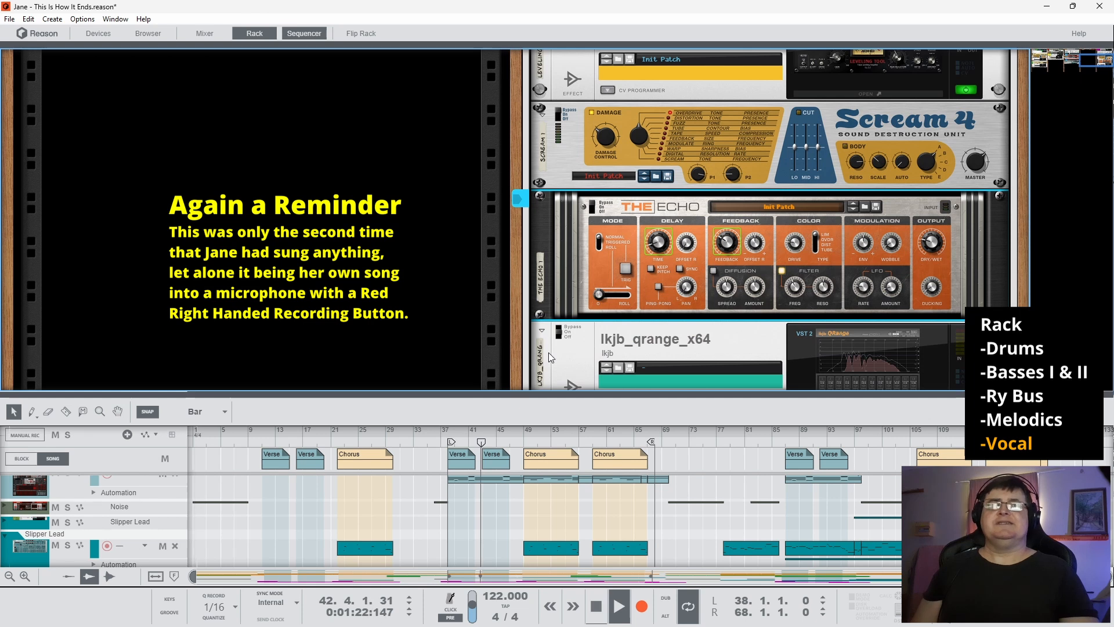
pyautogui.click(560, 338)
pyautogui.scroll(-4, 681, 279)
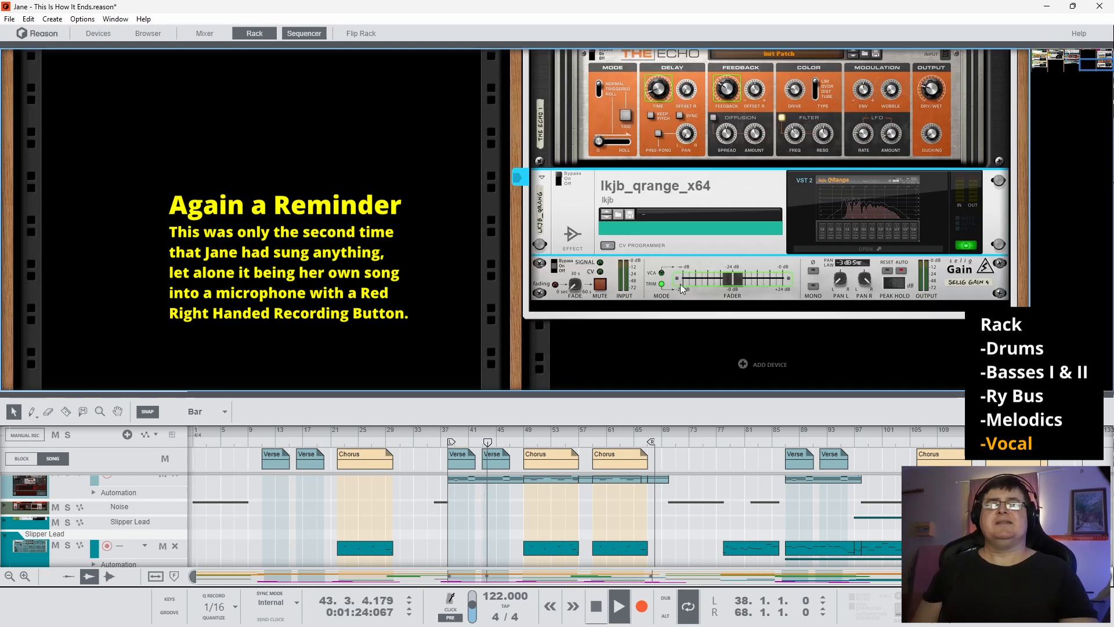
# - Reactivate the Vox Lead's insert chain with Channel Dynamics switched on, audition its gate on the solo vocal, and stop playback
pyautogui.scroll(1, 678, 324)
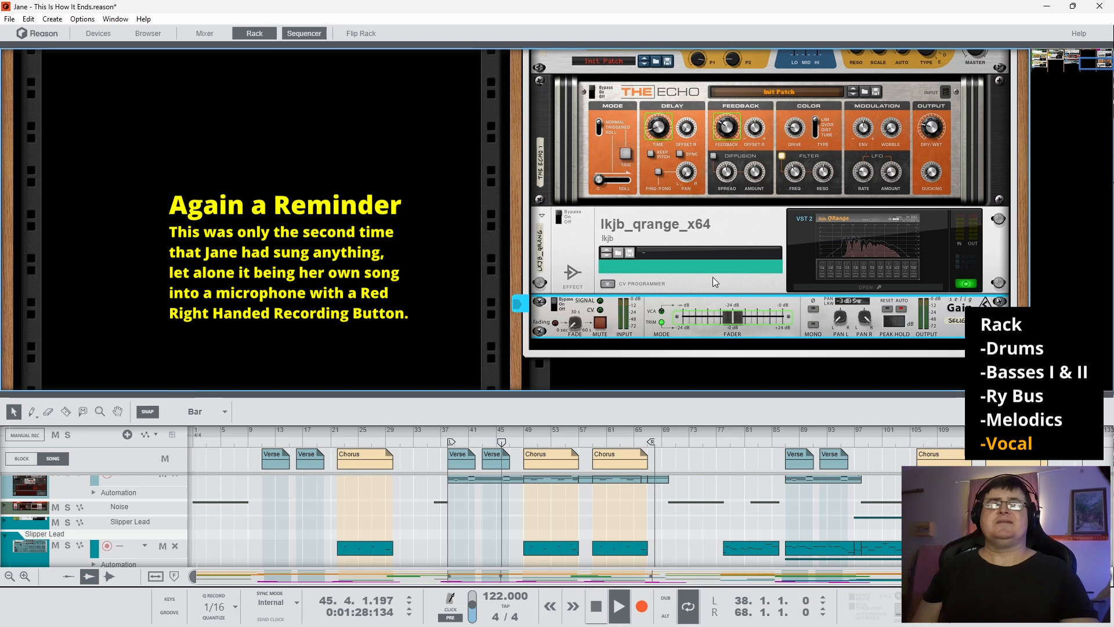
pyautogui.scroll(7, 712, 277)
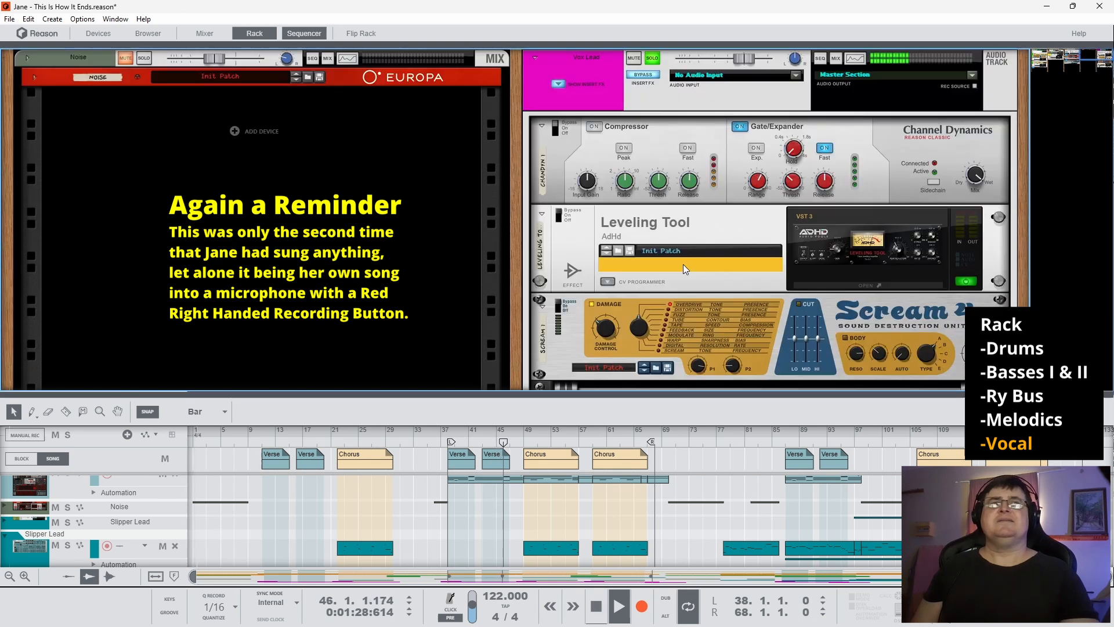
pyautogui.click(555, 131)
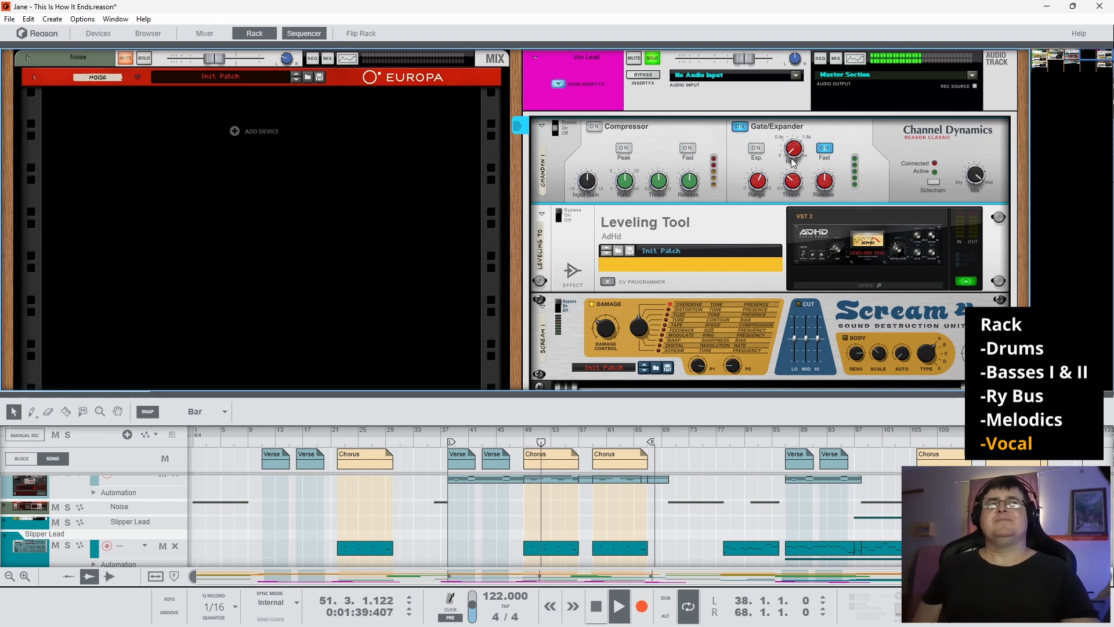
pyautogui.press('space')
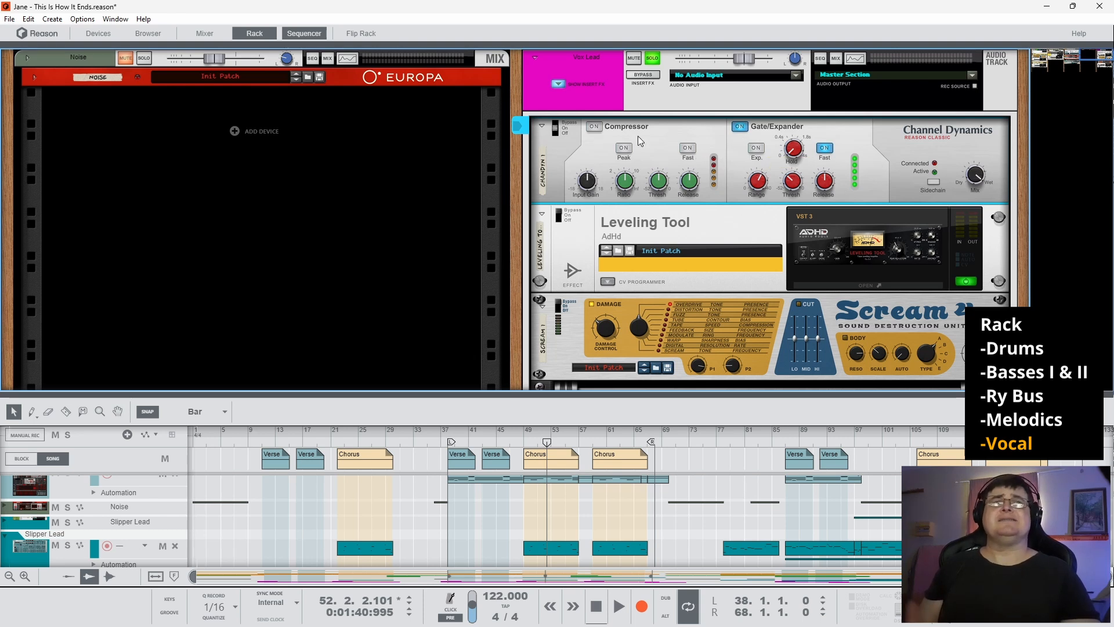
# - Collapse Channel Dynamics, open the Leveling Tool's plug-in window, and move it clear of the device's bypass switch
pyautogui.click(541, 126)
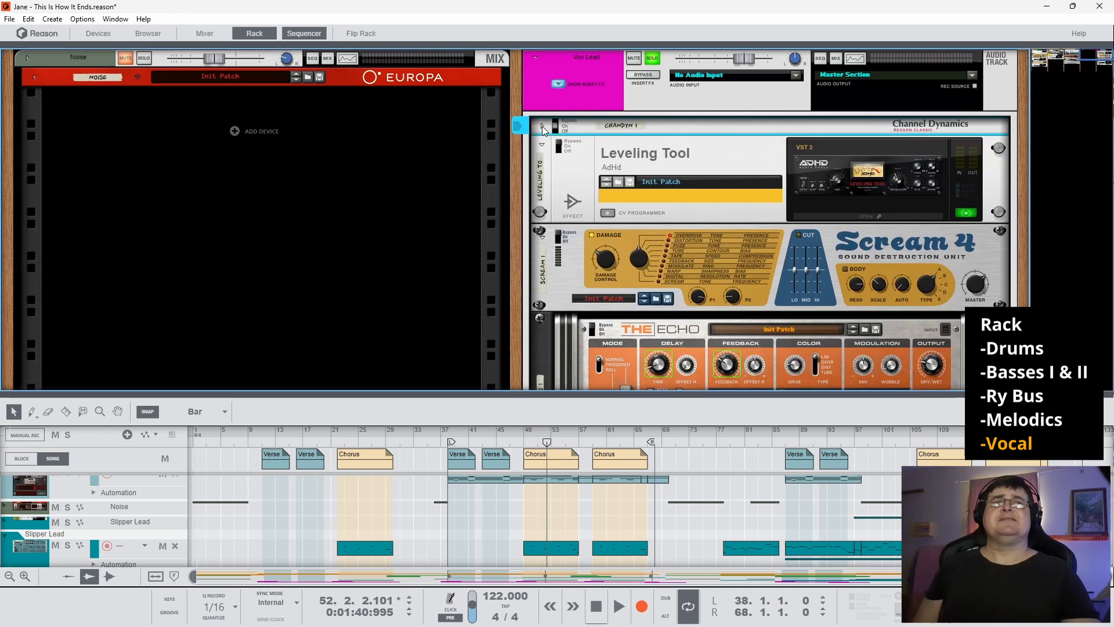
pyautogui.click(548, 149)
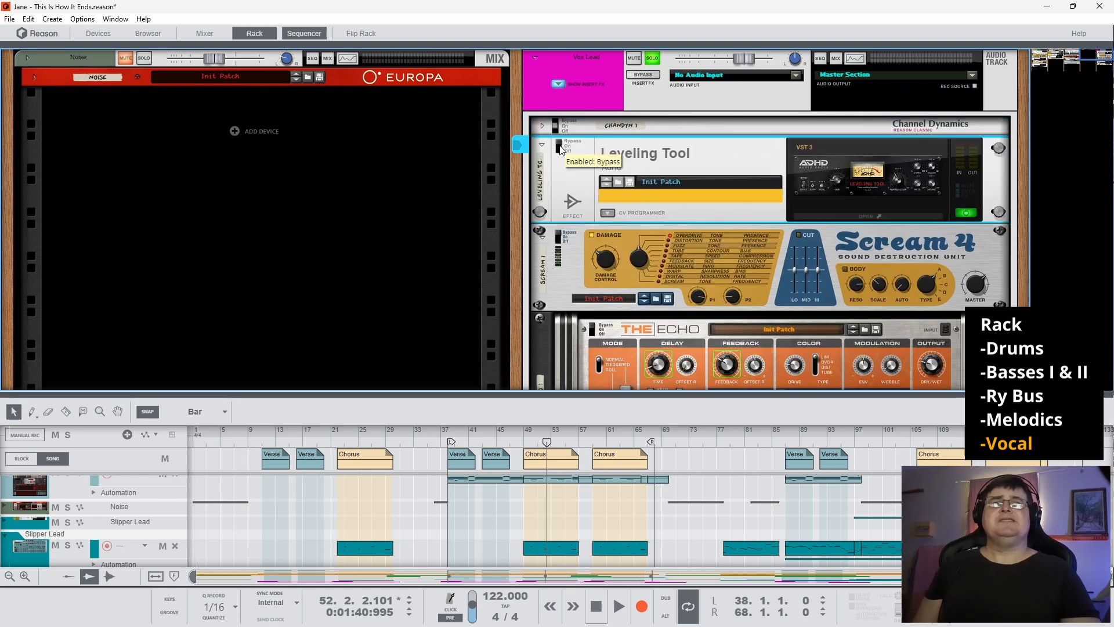
pyautogui.click(901, 184)
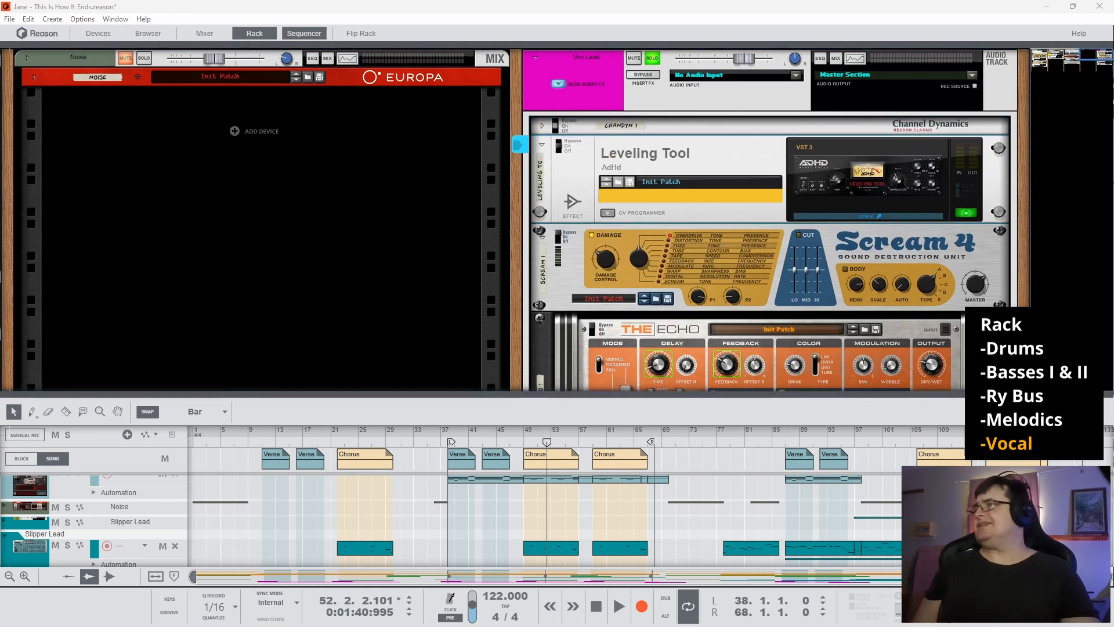
pyautogui.moveTo(350, 148); pyautogui.dragTo(357, 120)
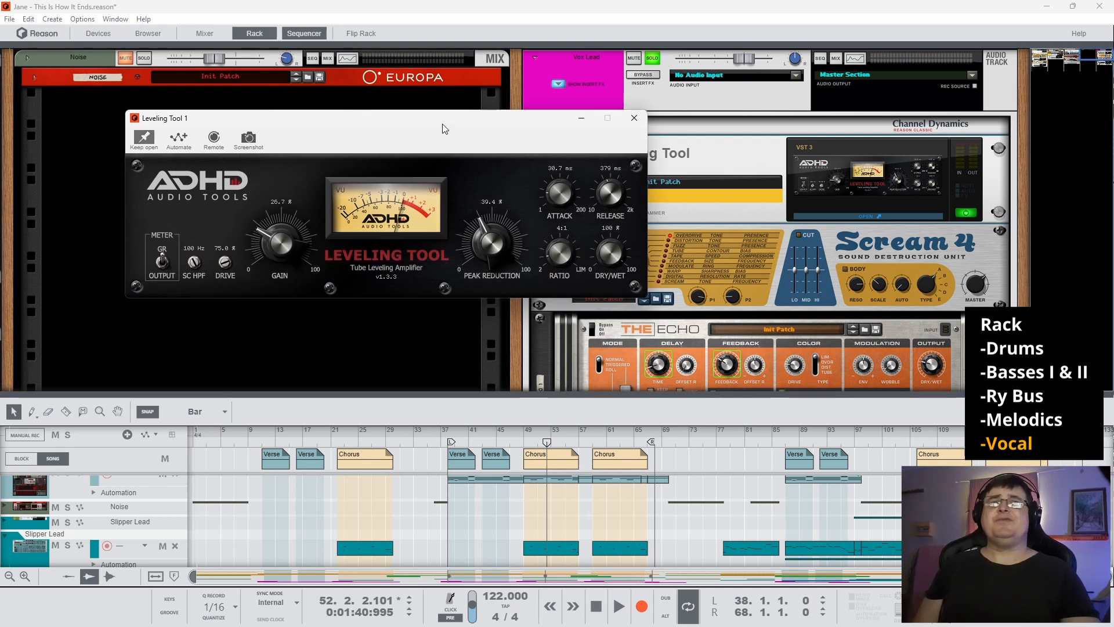
pyautogui.moveTo(445, 128); pyautogui.dragTo(424, 178)
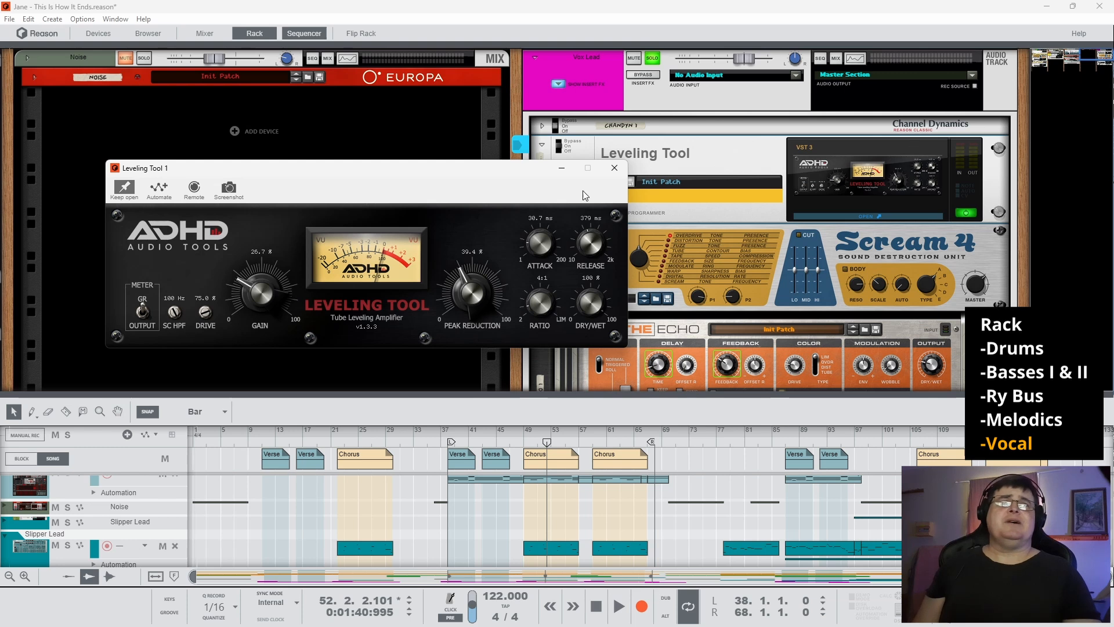
pyautogui.moveTo(409, 172); pyautogui.dragTo(394, 165)
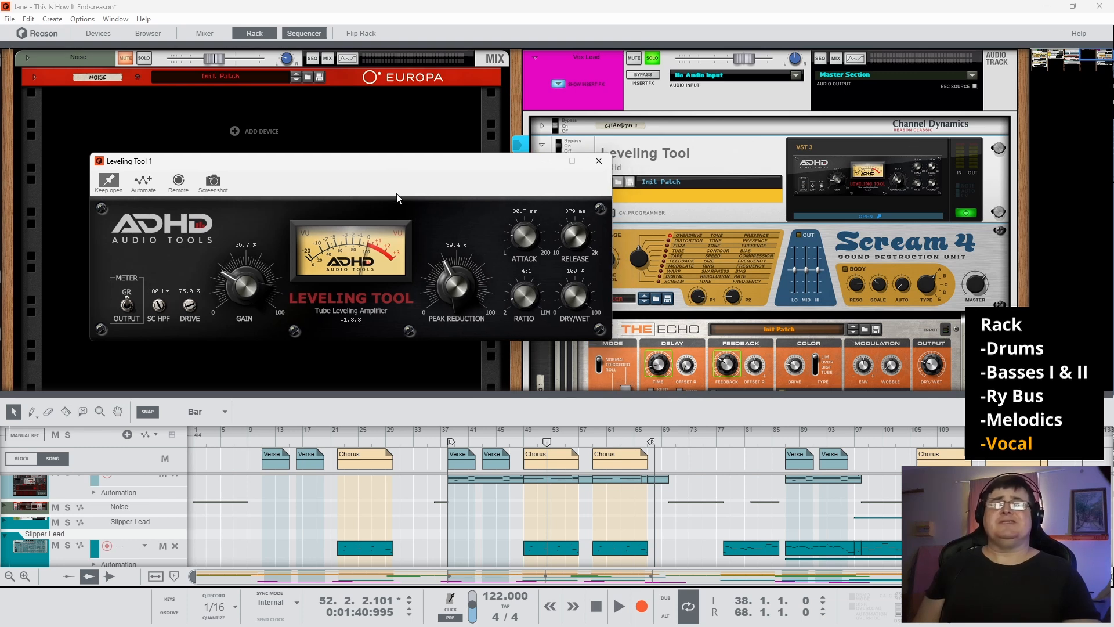
# - Play the solo vocal to compare the Leveling Tool bypassed and enabled, stop playback, and close its plug-in window
pyautogui.press('space')
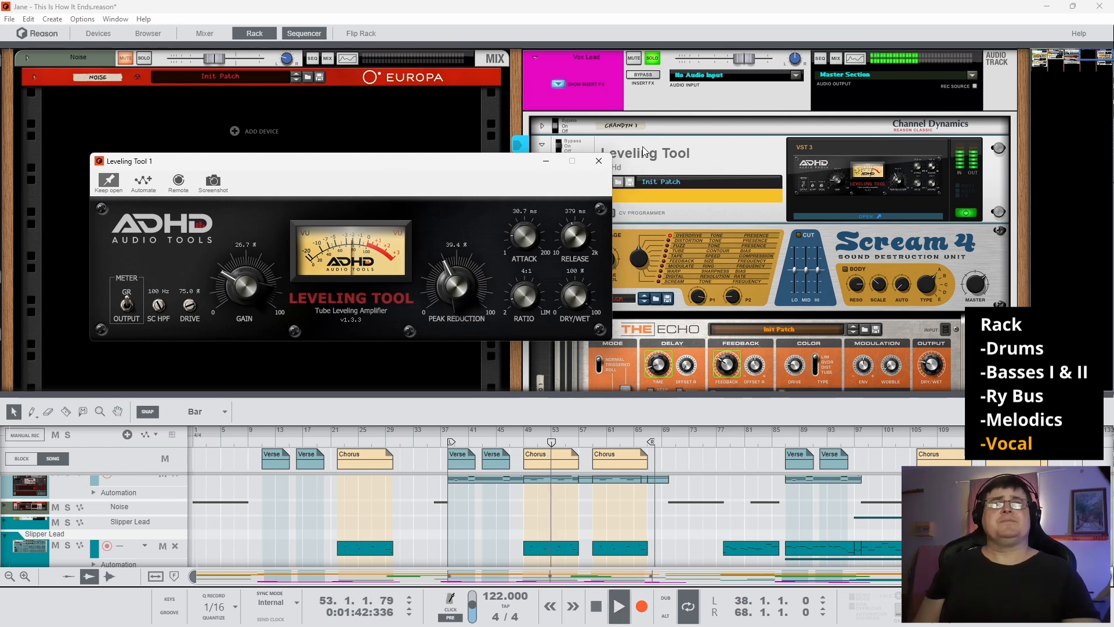
pyautogui.click(562, 150)
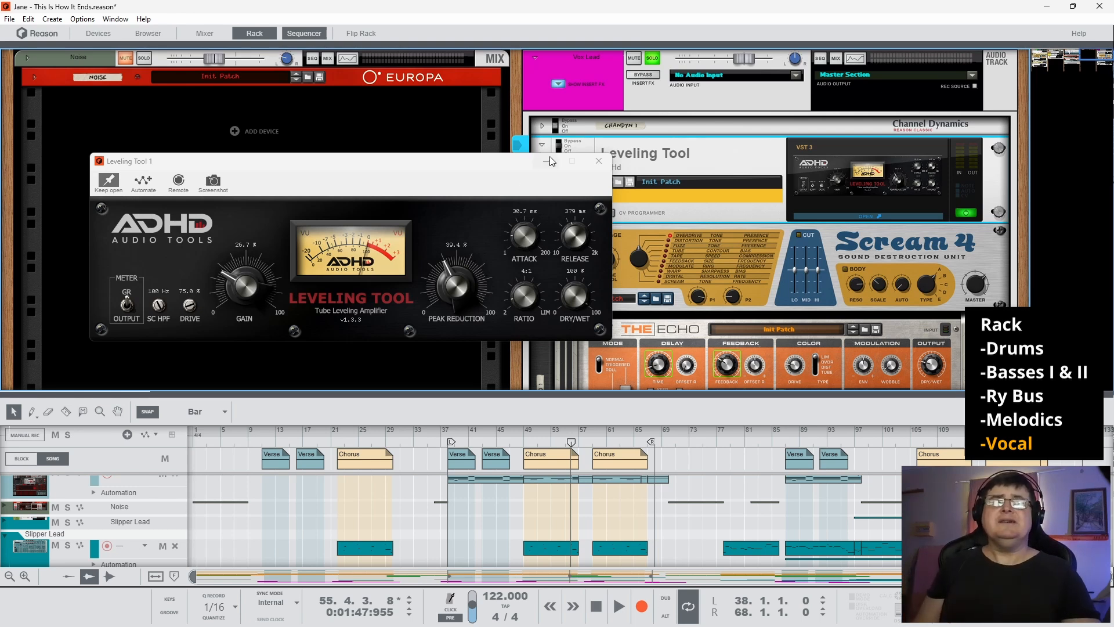
pyautogui.press('space')
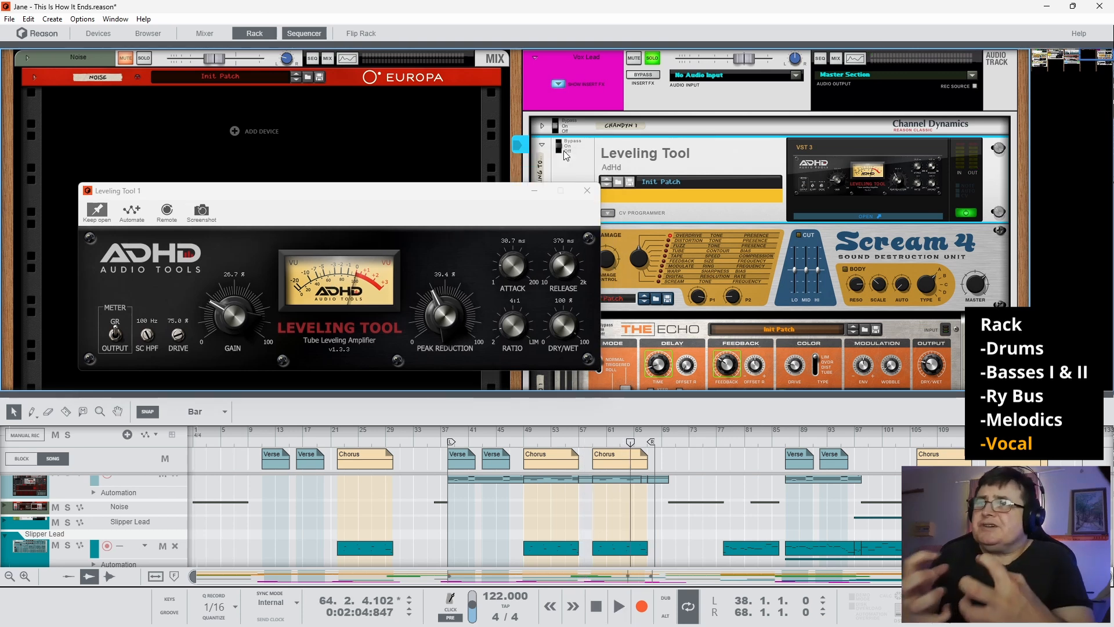
pyautogui.click(588, 195)
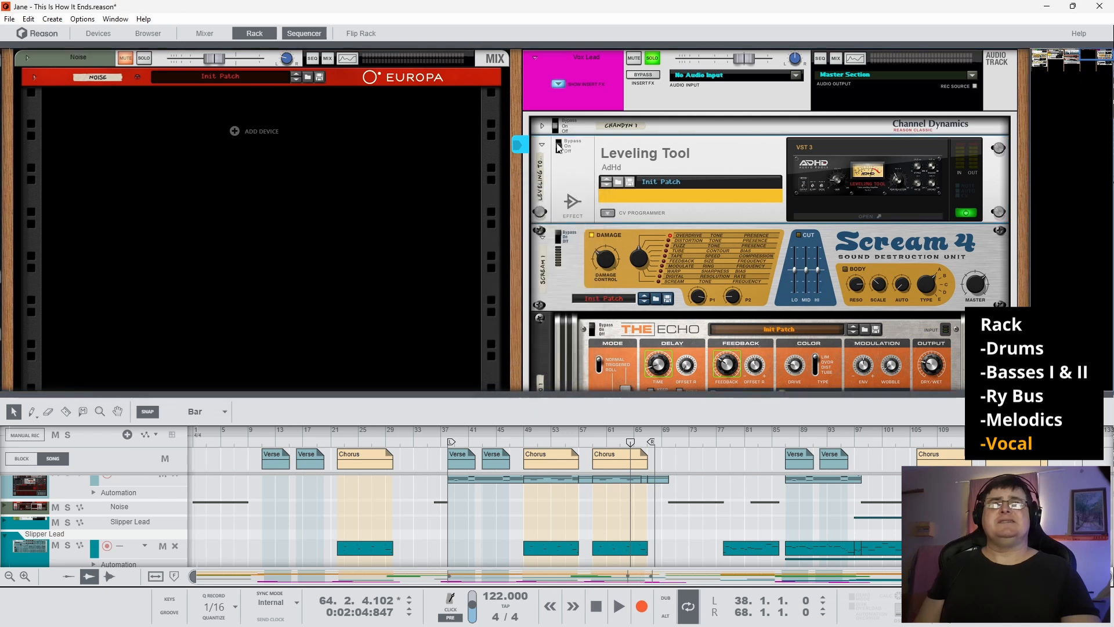
# - Audition Scream 4 on the solo vocal, turn off the Vox Lead's solo, and play the full mix from bar 38
pyautogui.click(563, 238)
pyautogui.press('space')
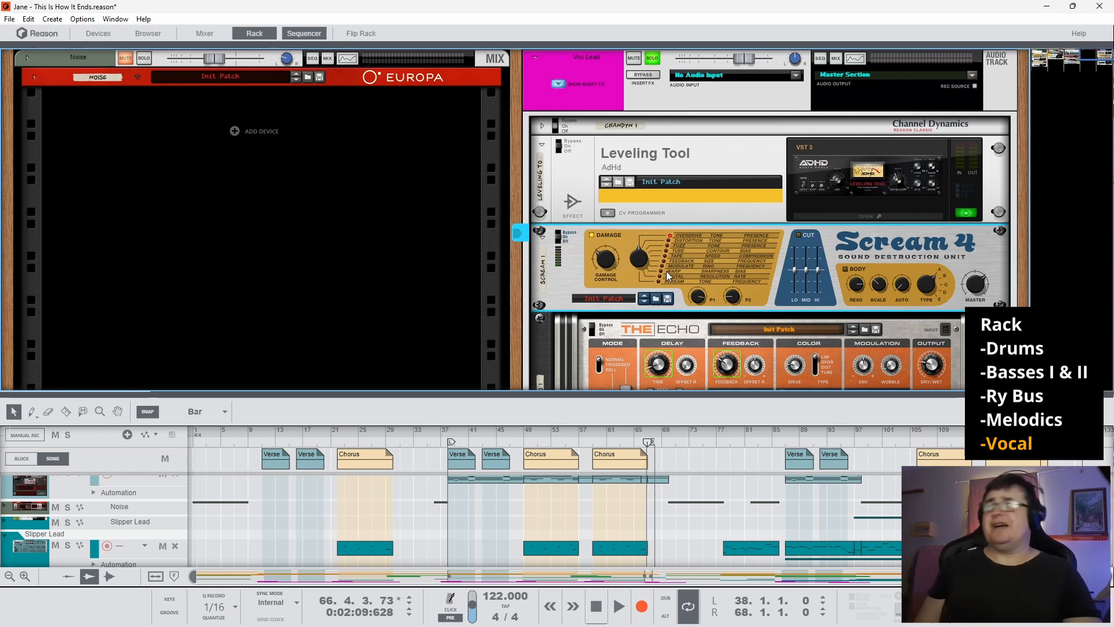
pyautogui.click(457, 446)
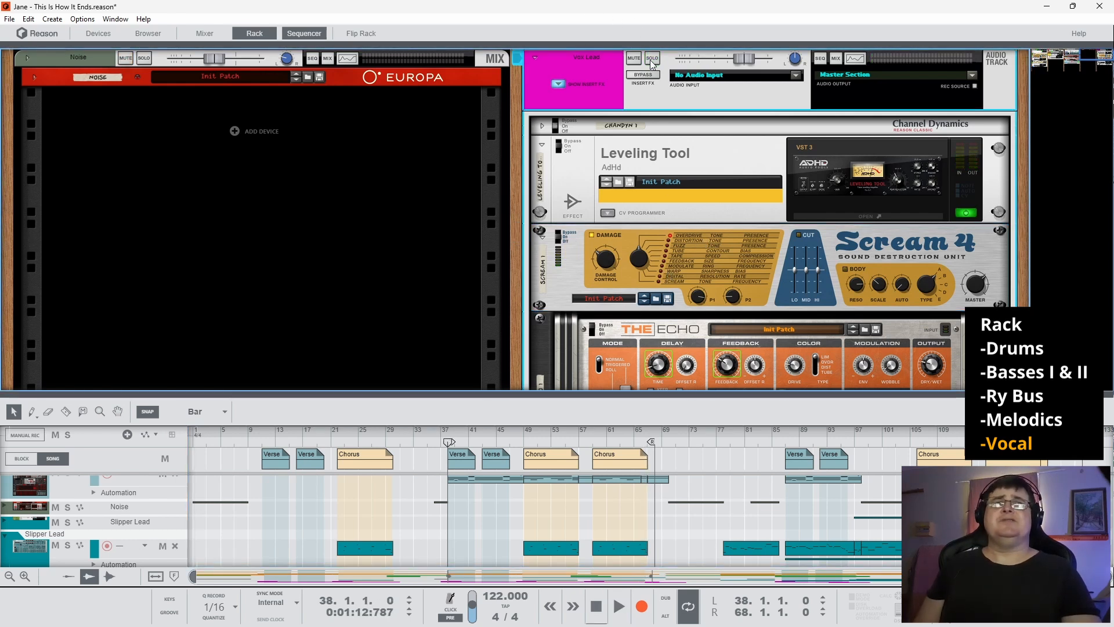
pyautogui.press('space')
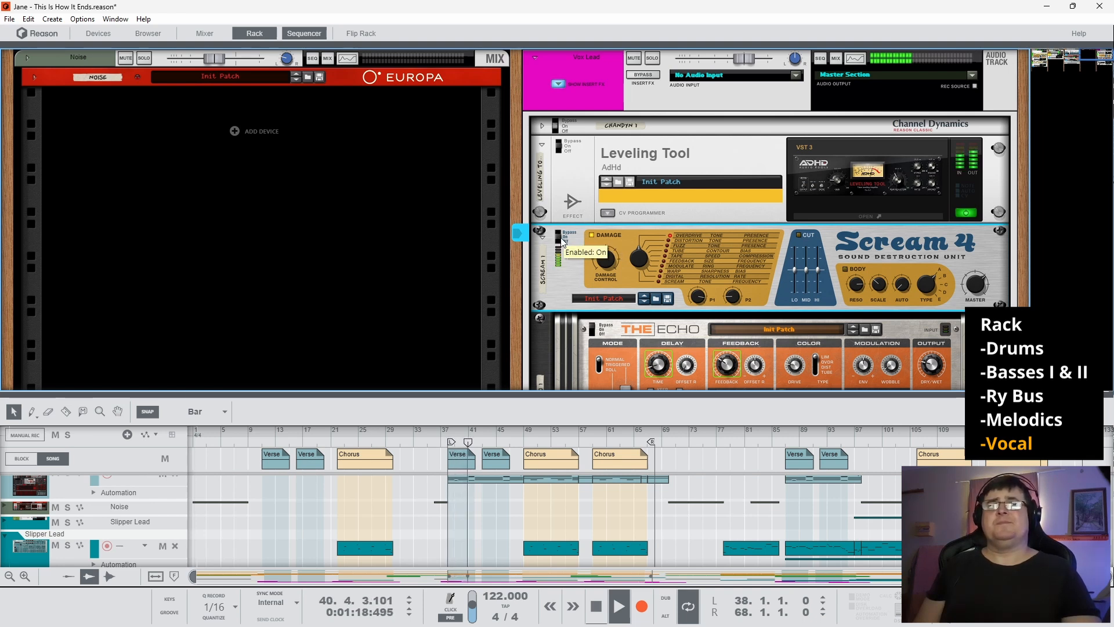
pyautogui.press('space')
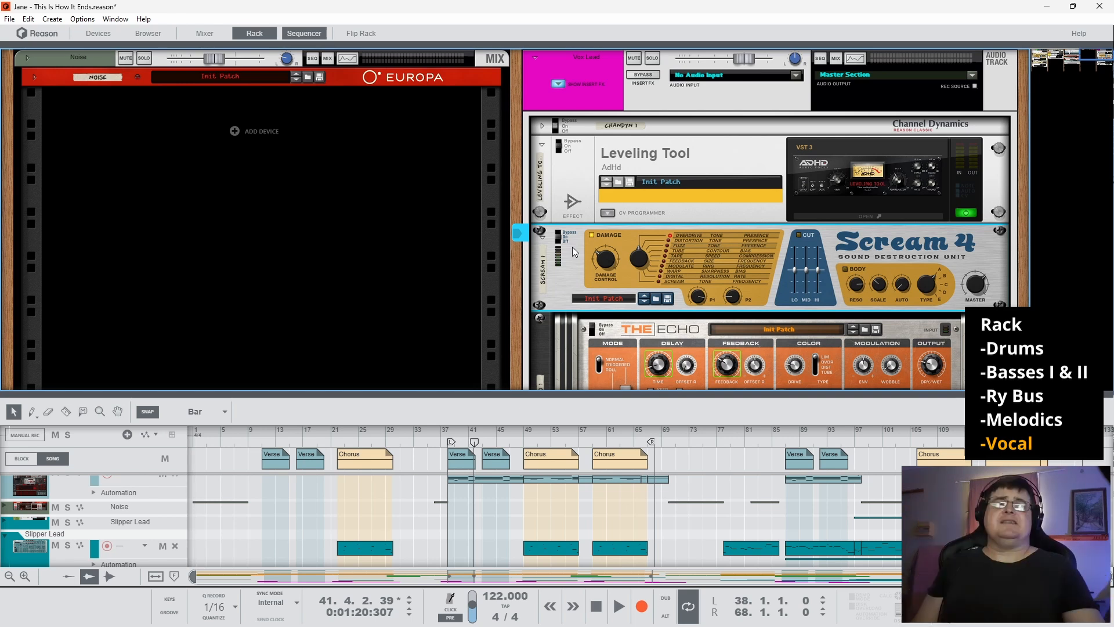
# - Play the full mix from bar 49, comparing the vocal with Scream 4 and the whole insert chain bypassed and active
pyautogui.click(522, 445)
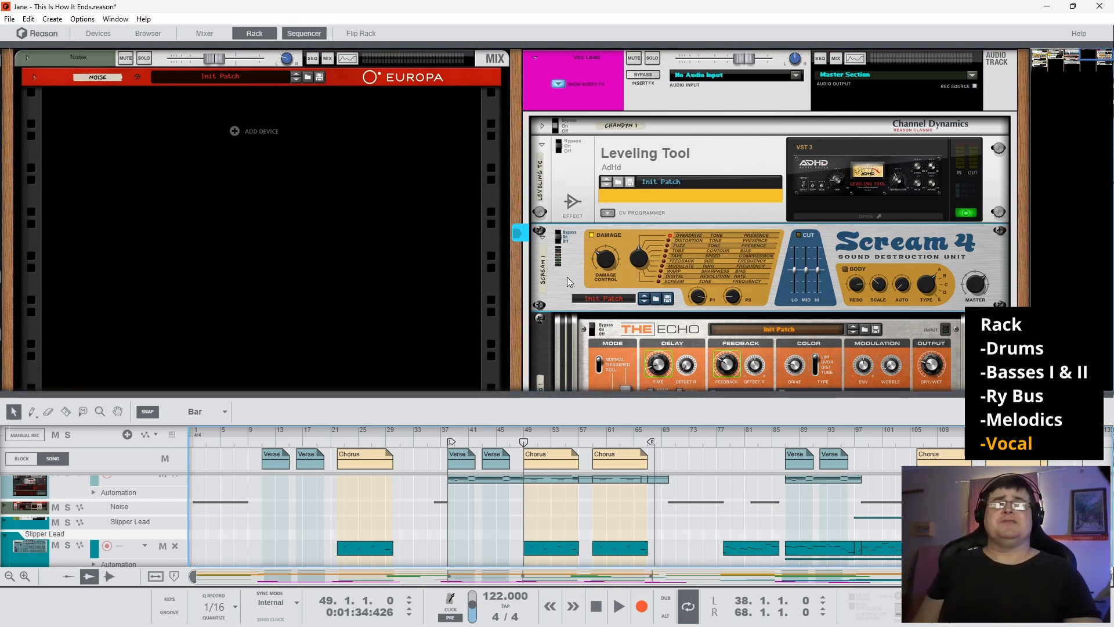
pyautogui.press('space')
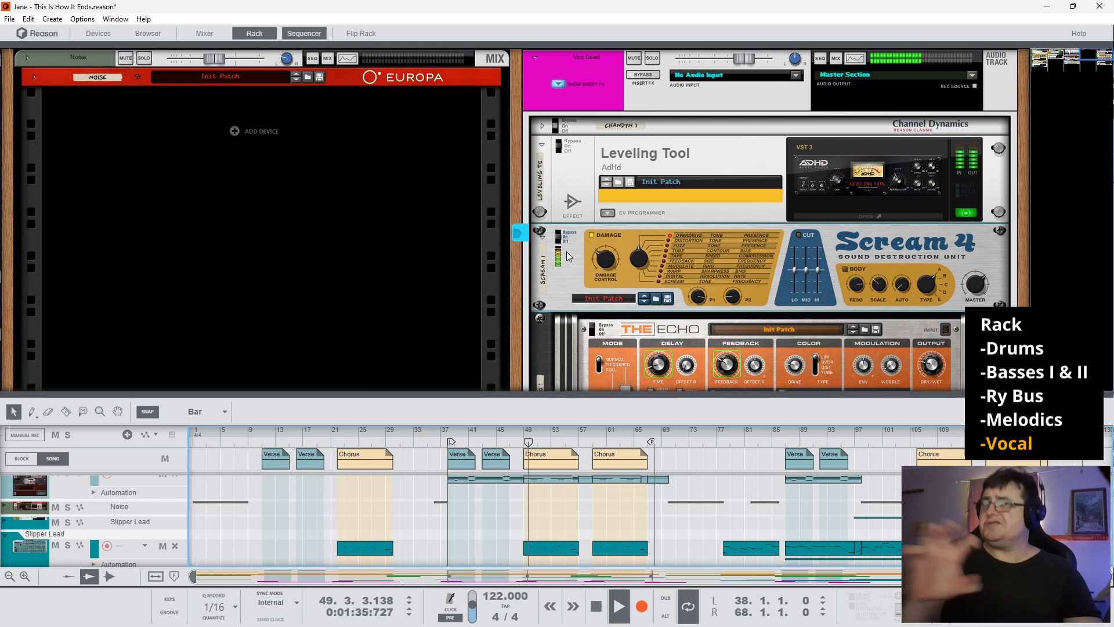
pyautogui.click(565, 233)
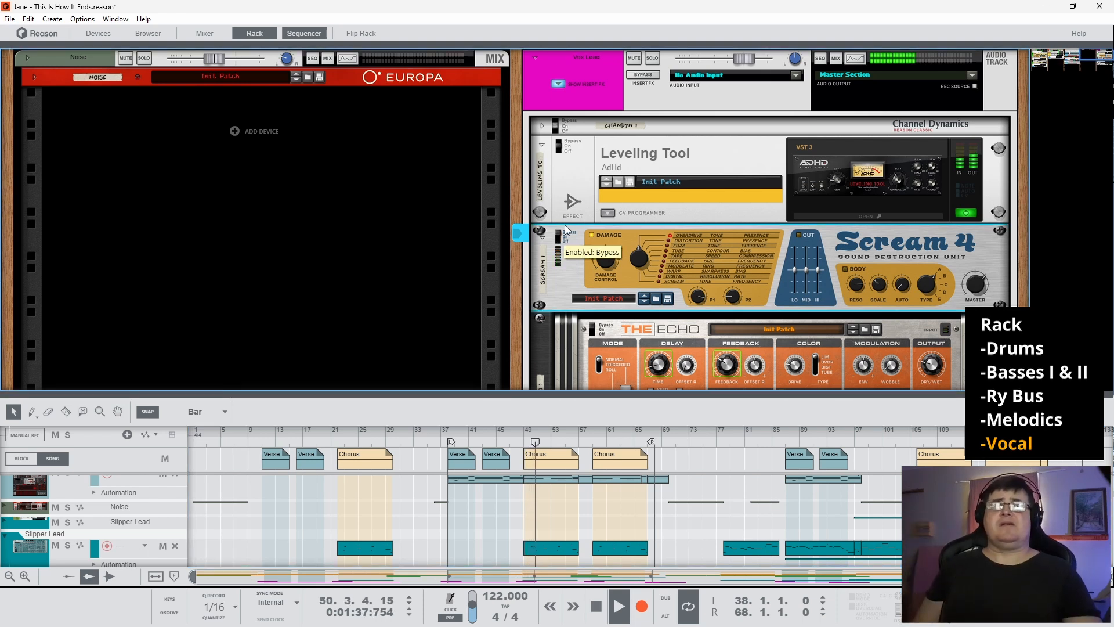
pyautogui.click(644, 76)
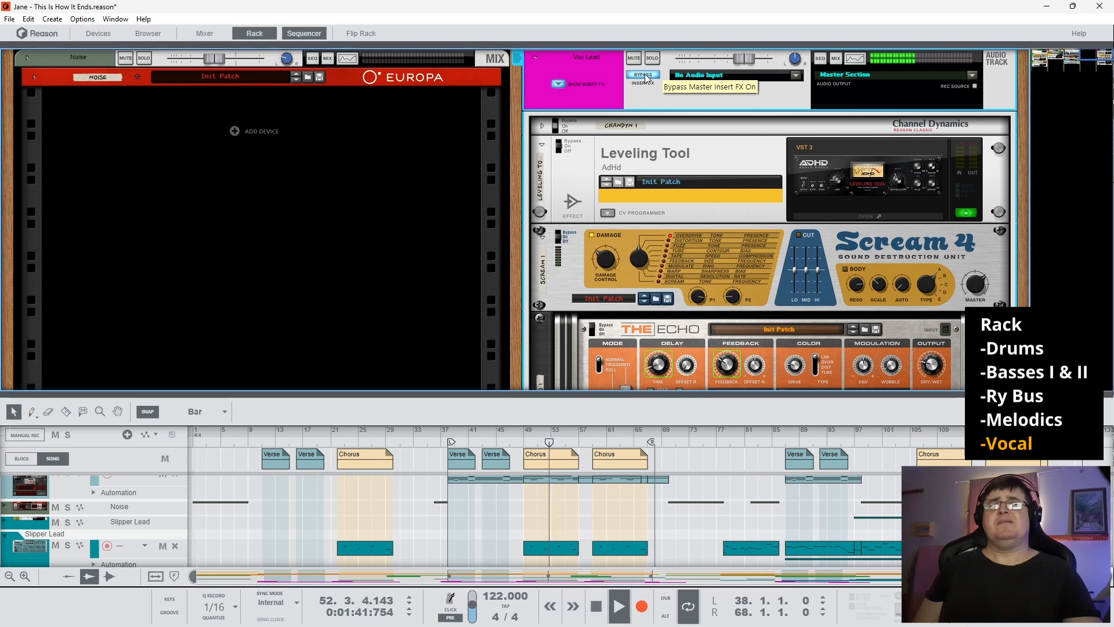
pyautogui.click(644, 75)
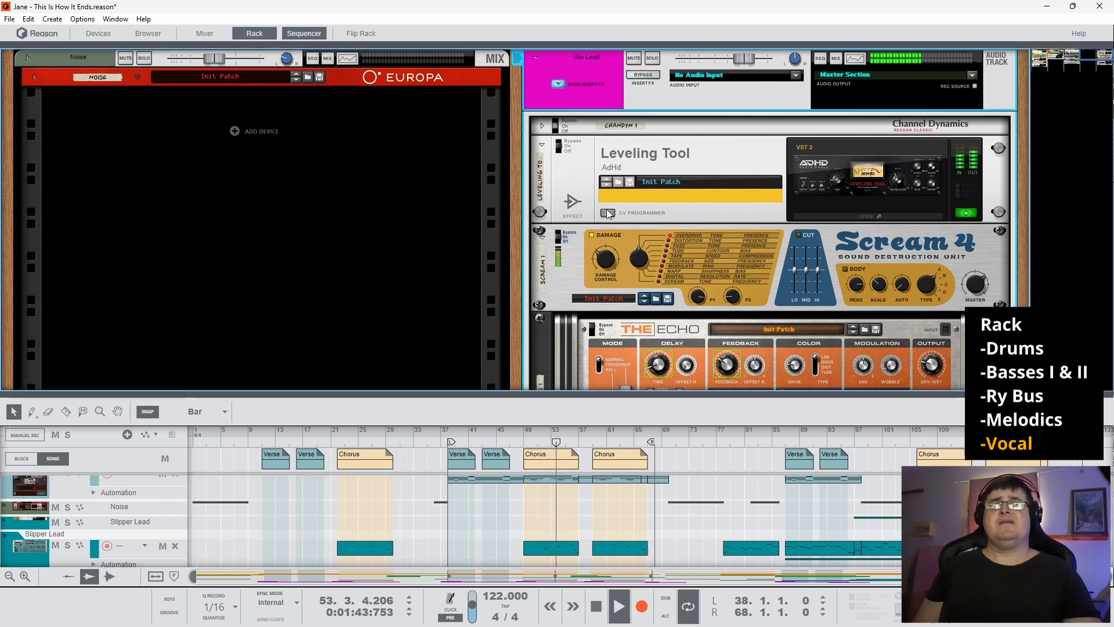
pyautogui.press('space')
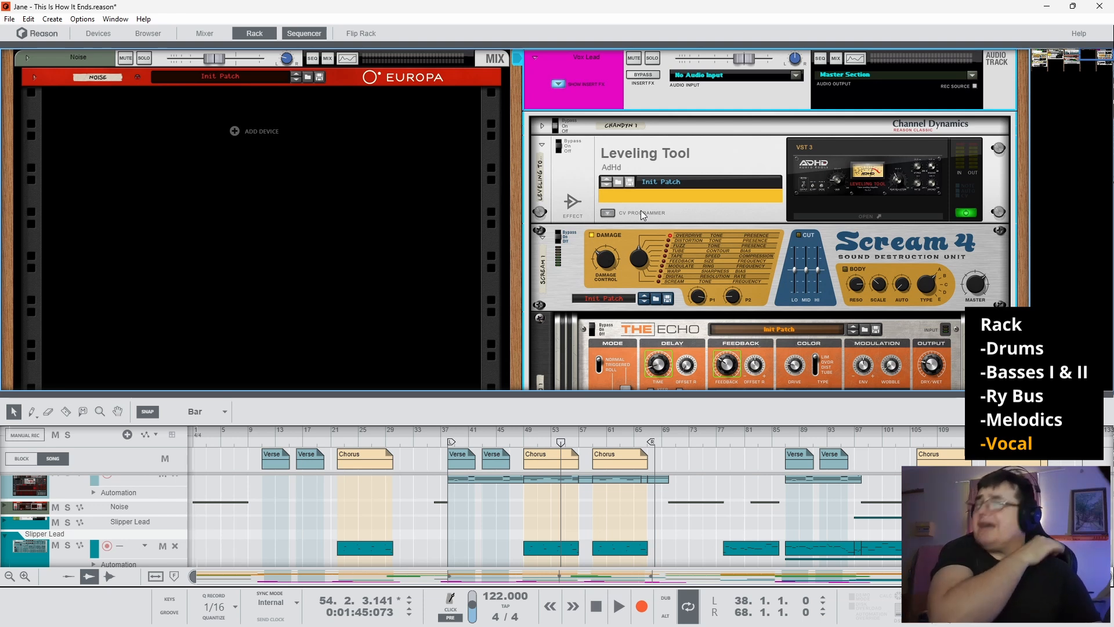
# - Move the QRange window clear of the device's bypass switch and set the loop's right locator to bar 68
pyautogui.scroll(-3, 643, 277)
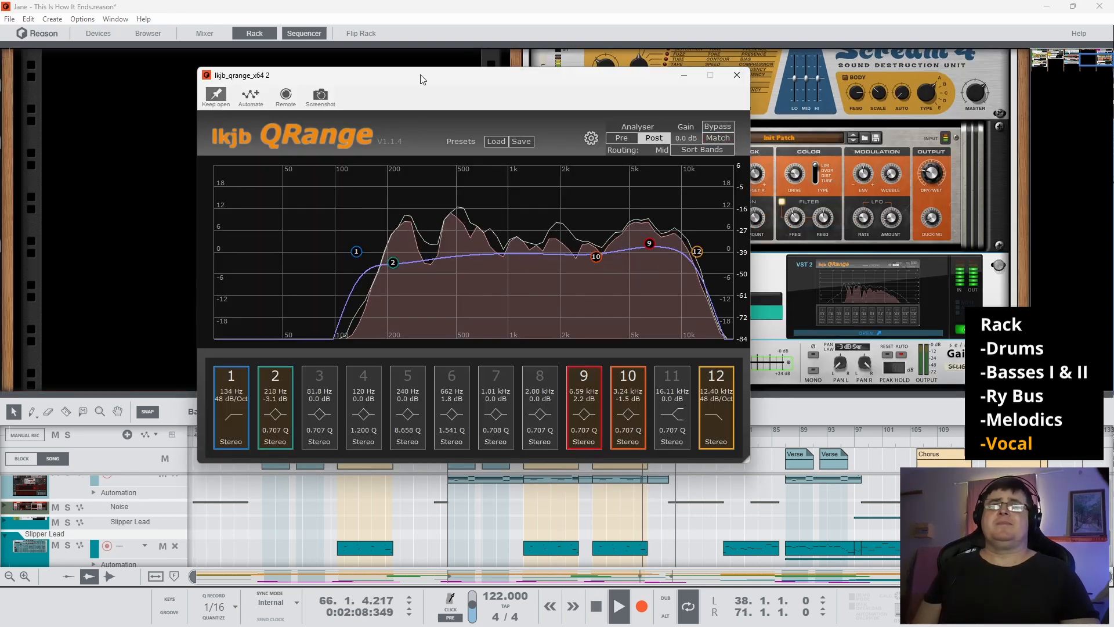
pyautogui.moveTo(423, 77); pyautogui.dragTo(227, 93)
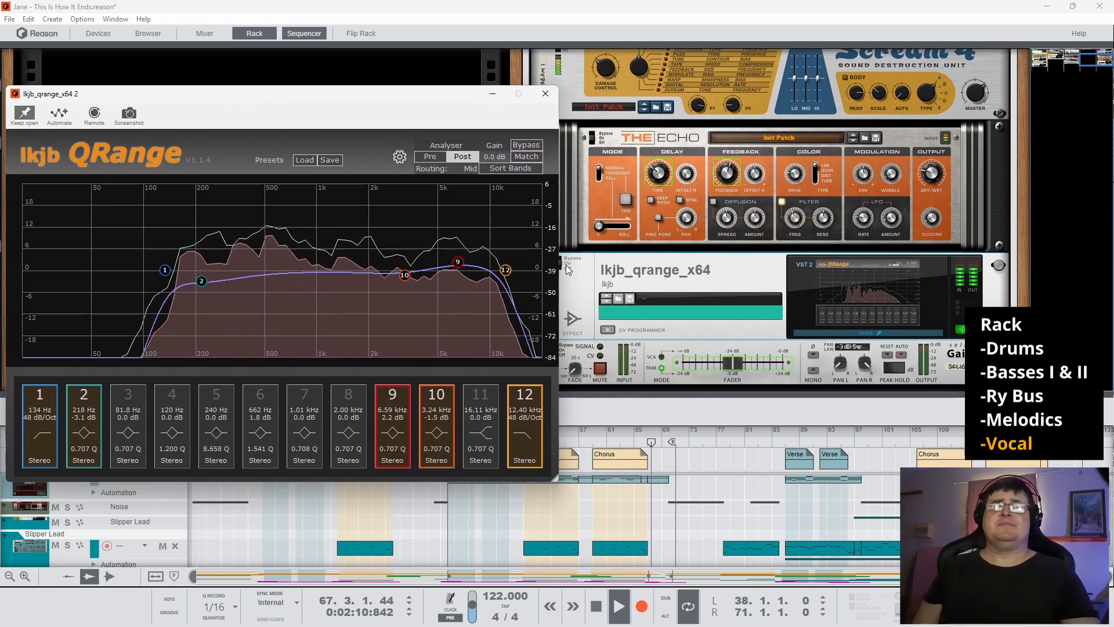
pyautogui.moveTo(661, 434); pyautogui.dragTo(635, 443)
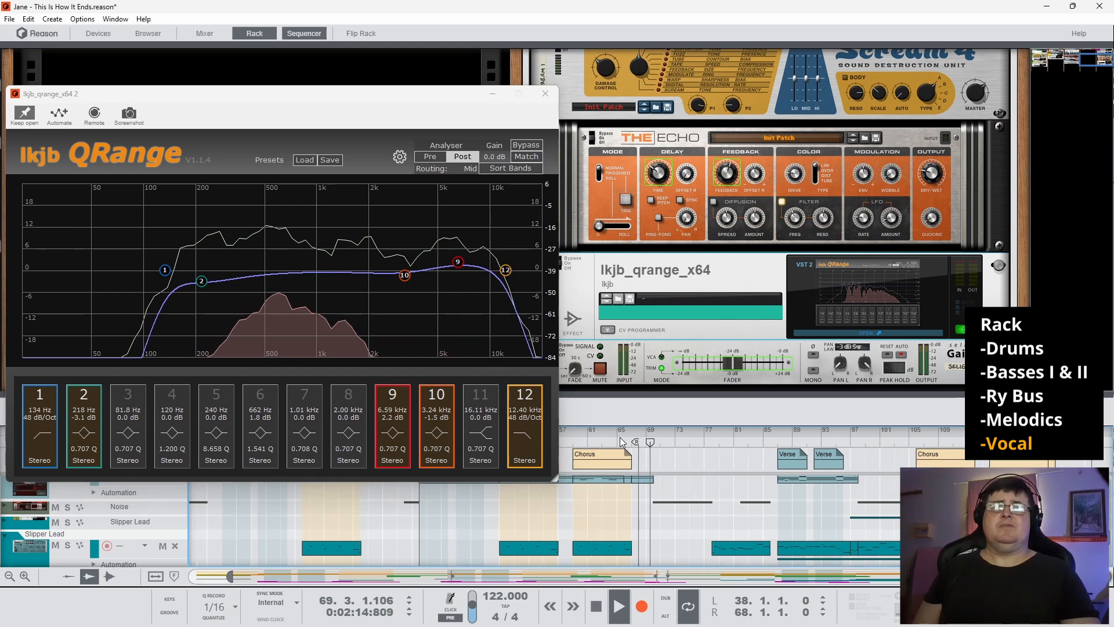
pyautogui.click(617, 440)
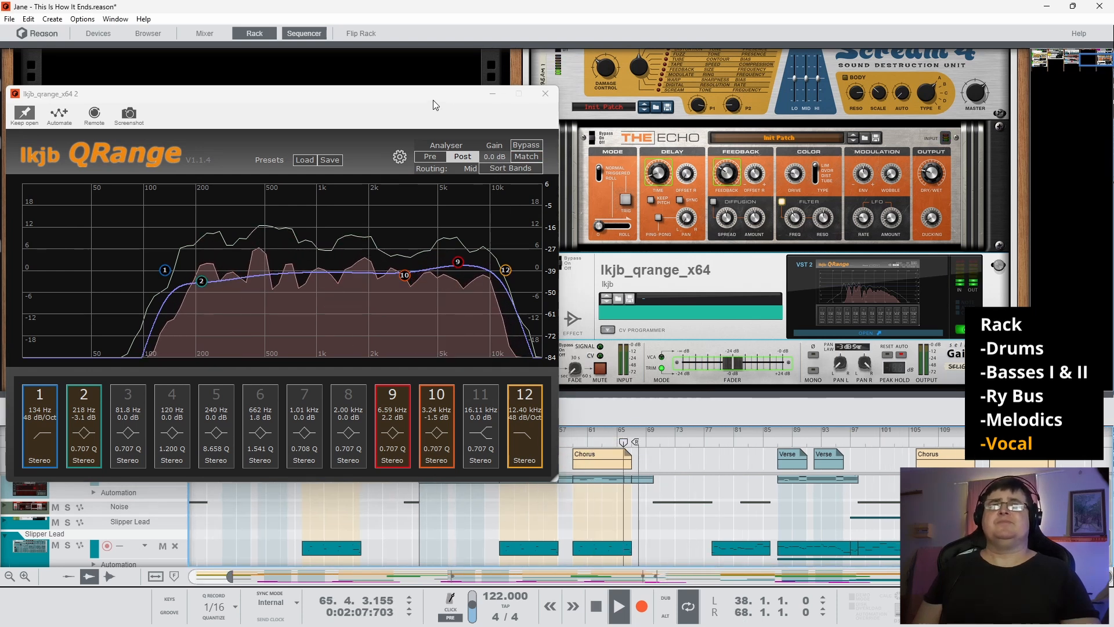
pyautogui.moveTo(428, 100); pyautogui.dragTo(421, 89)
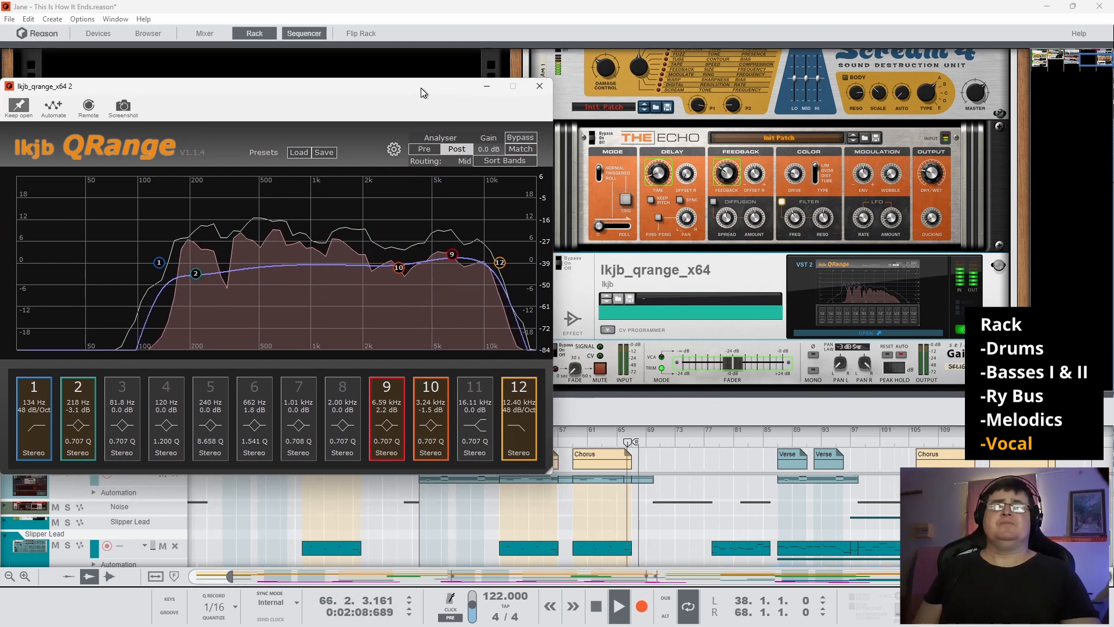
# - Play the full mix from the loop start, comparing the vocal with QRange bypassed and enabled
pyautogui.click(568, 254)
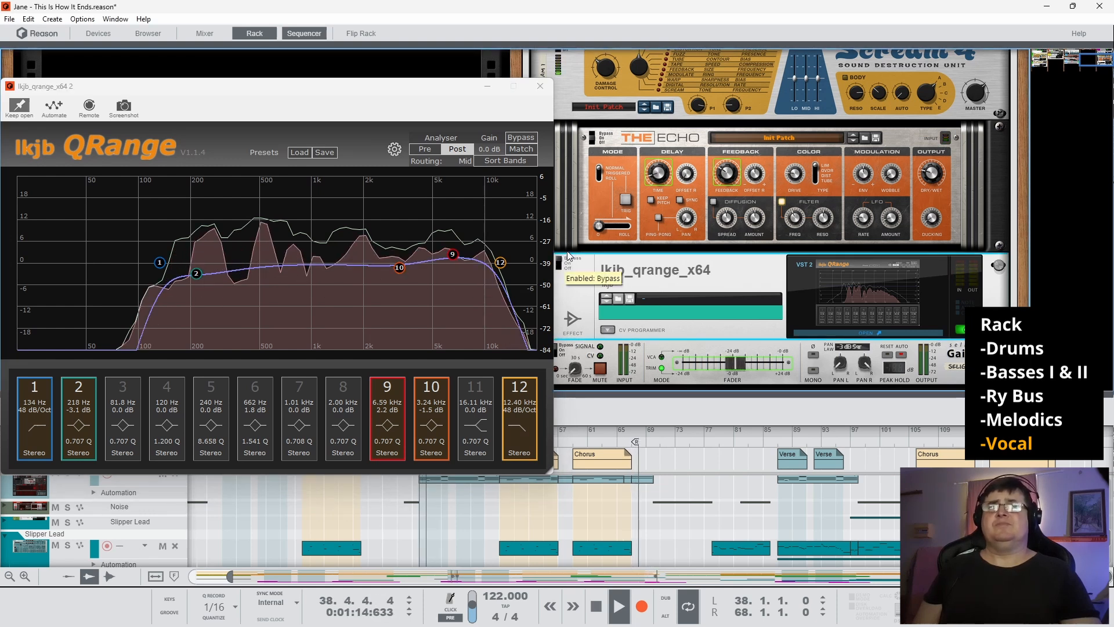
pyautogui.click(568, 262)
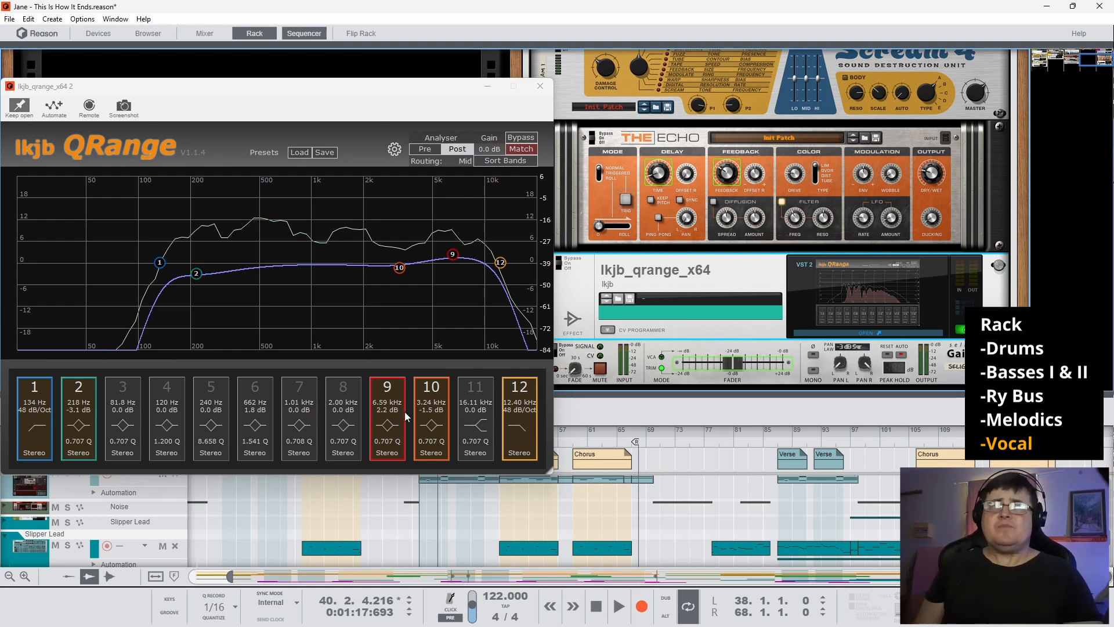
pyautogui.press('space')
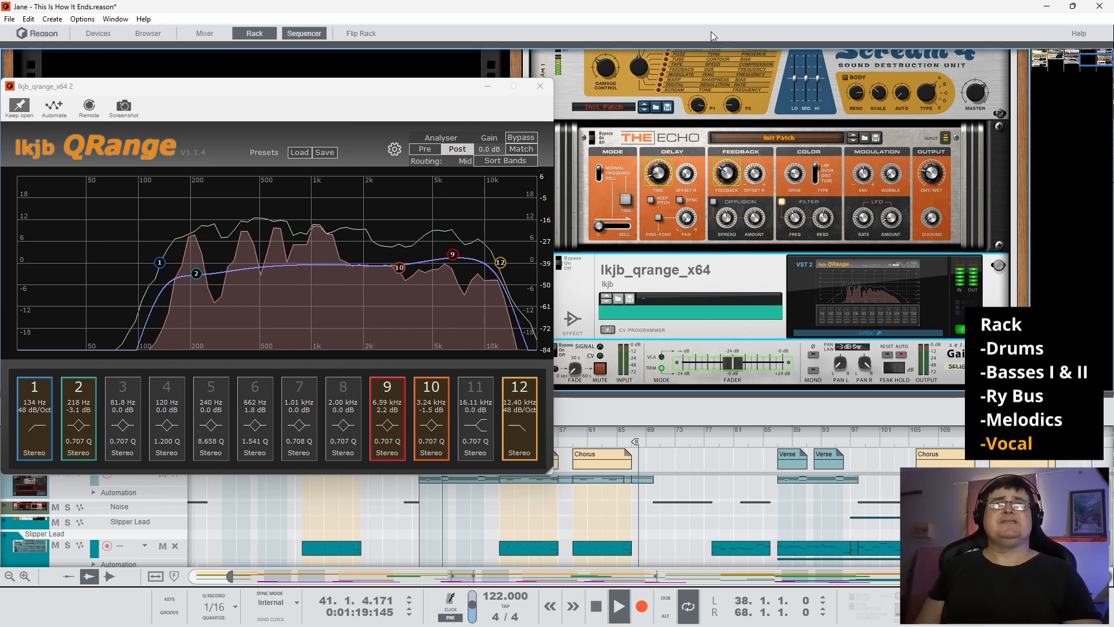
# - Compare the vocal in the playing mix with the Leveling Tool and QRange each bypassed and enabled
pyautogui.scroll(3, 690, 70)
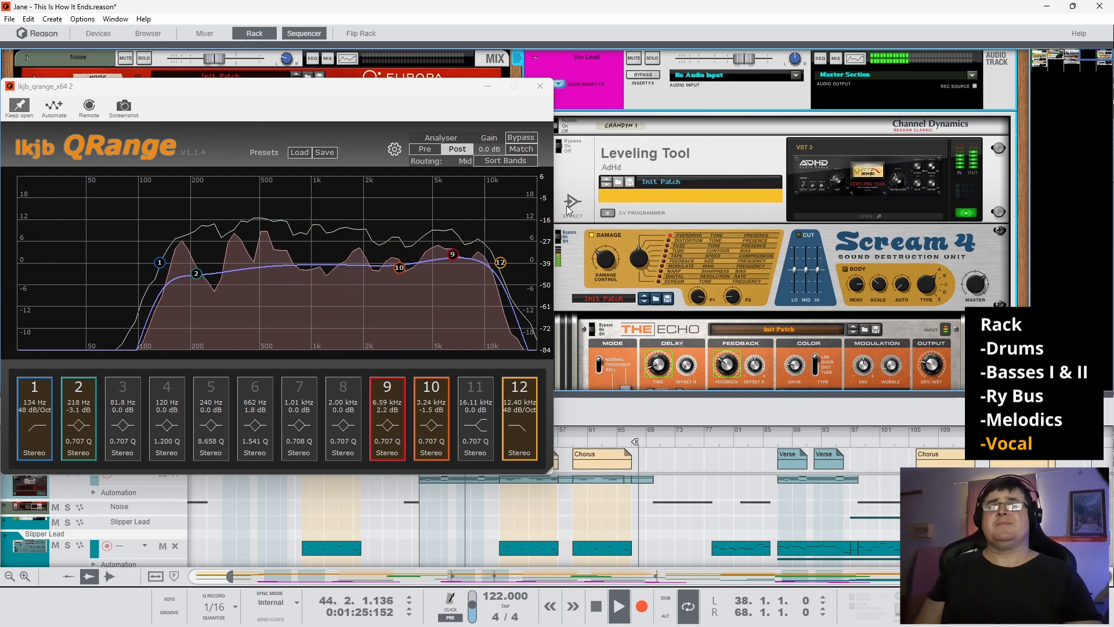
pyautogui.click(561, 146)
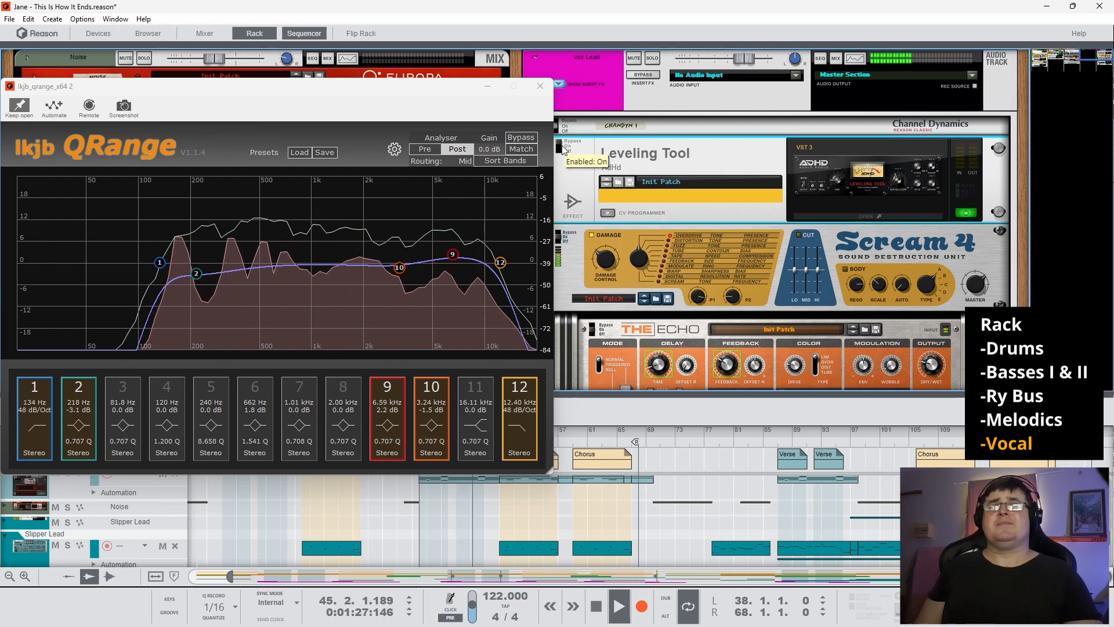
pyautogui.scroll(-2, 592, 197)
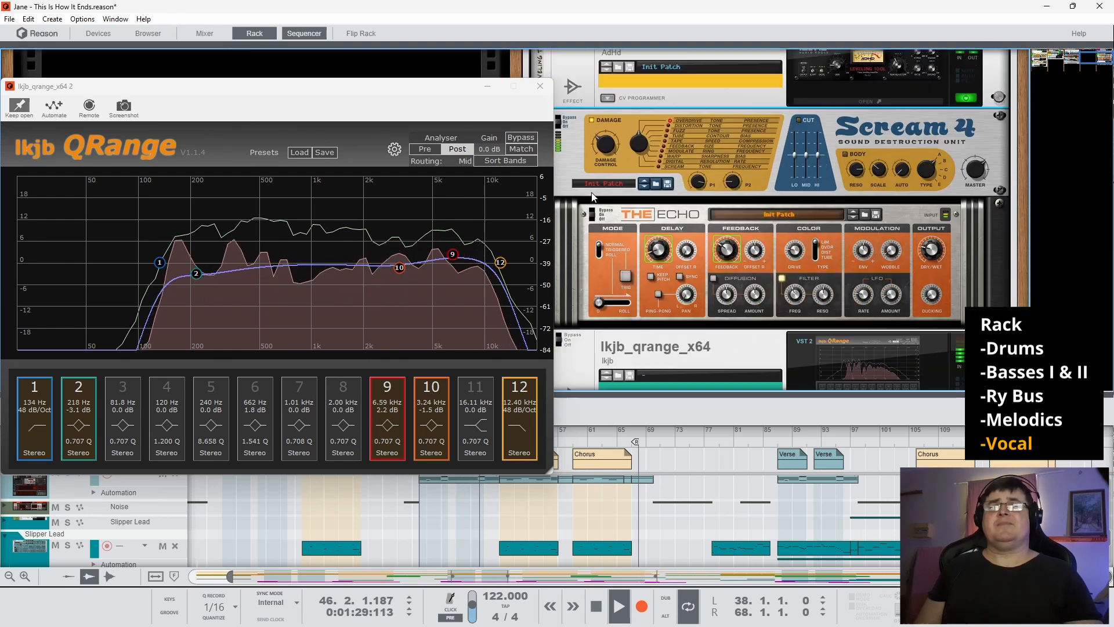
pyautogui.scroll(-2, 592, 197)
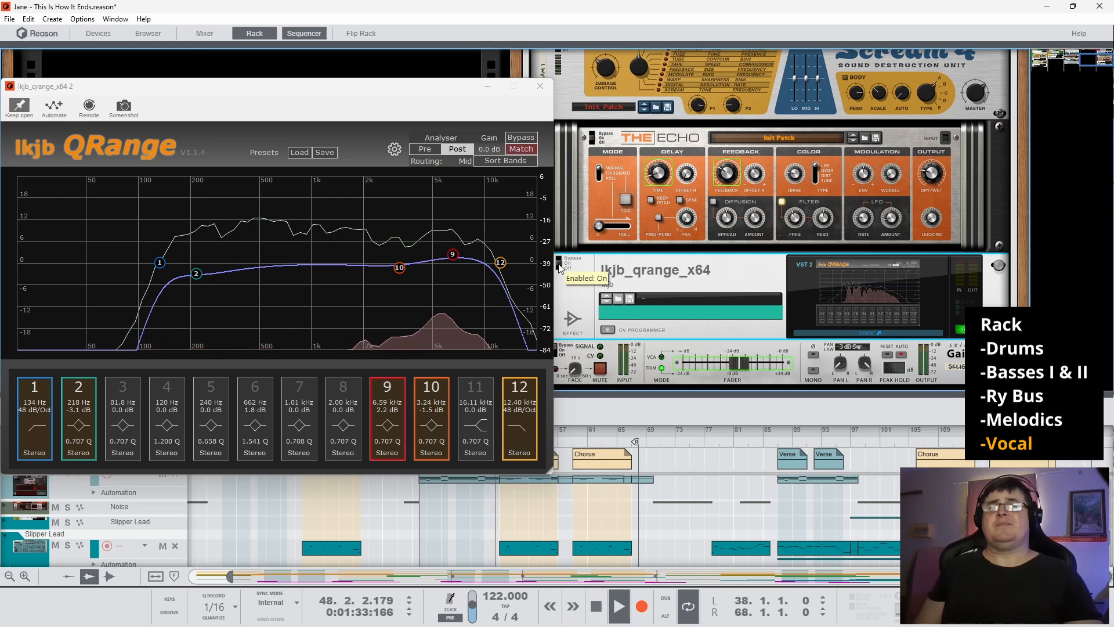
pyautogui.click(560, 261)
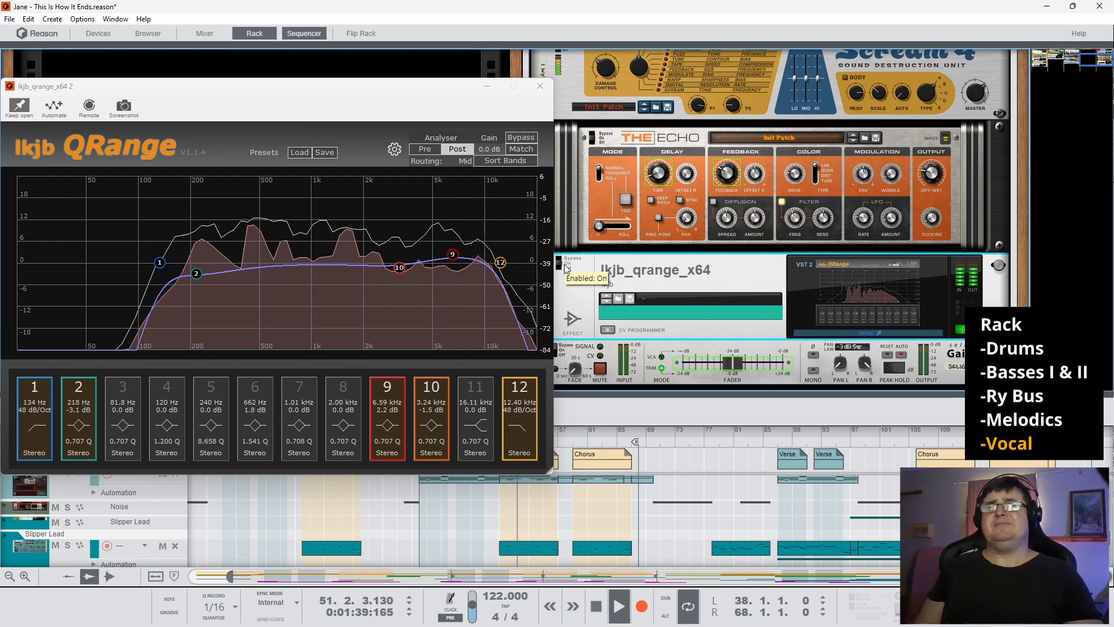
# - Pause and resume the full mix around bar 52, and close QRange's plug-in window
pyautogui.press('space')
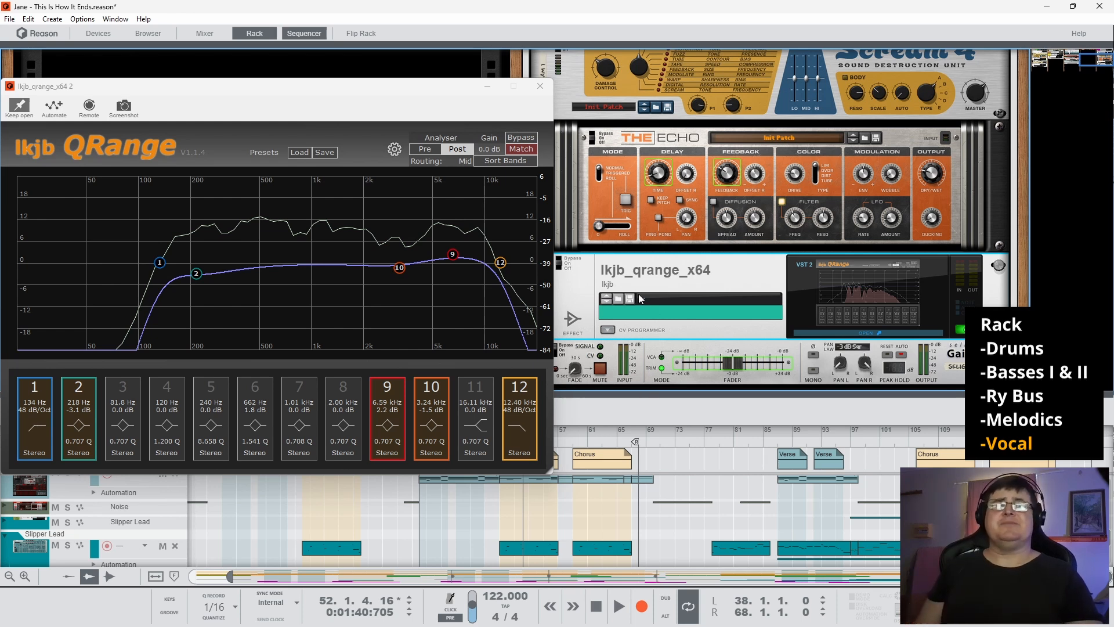
pyautogui.press('space')
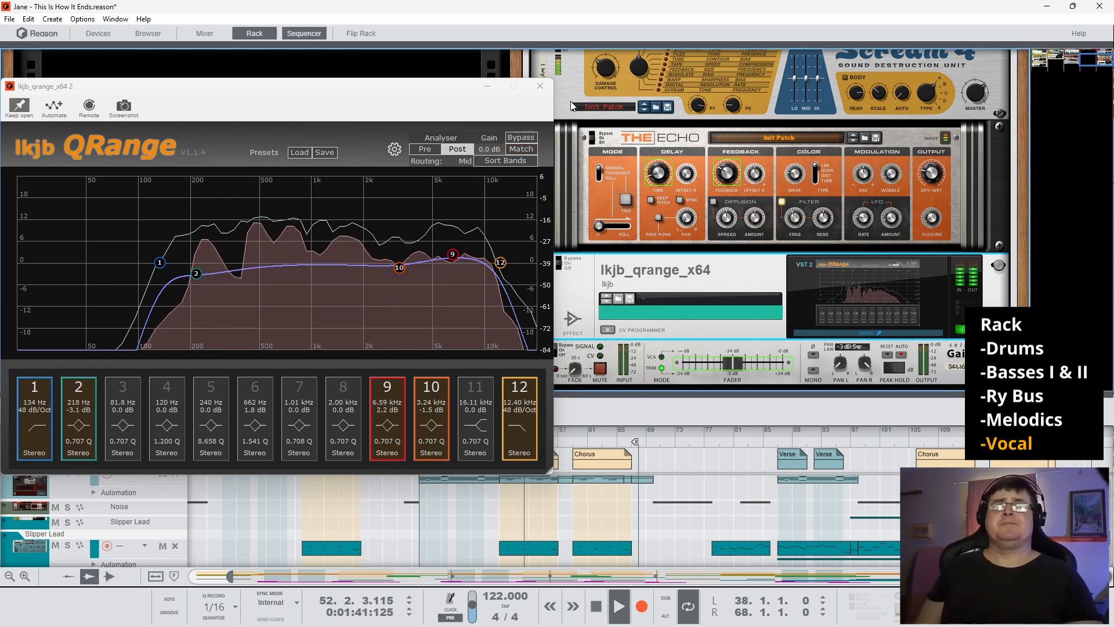
pyautogui.click(544, 88)
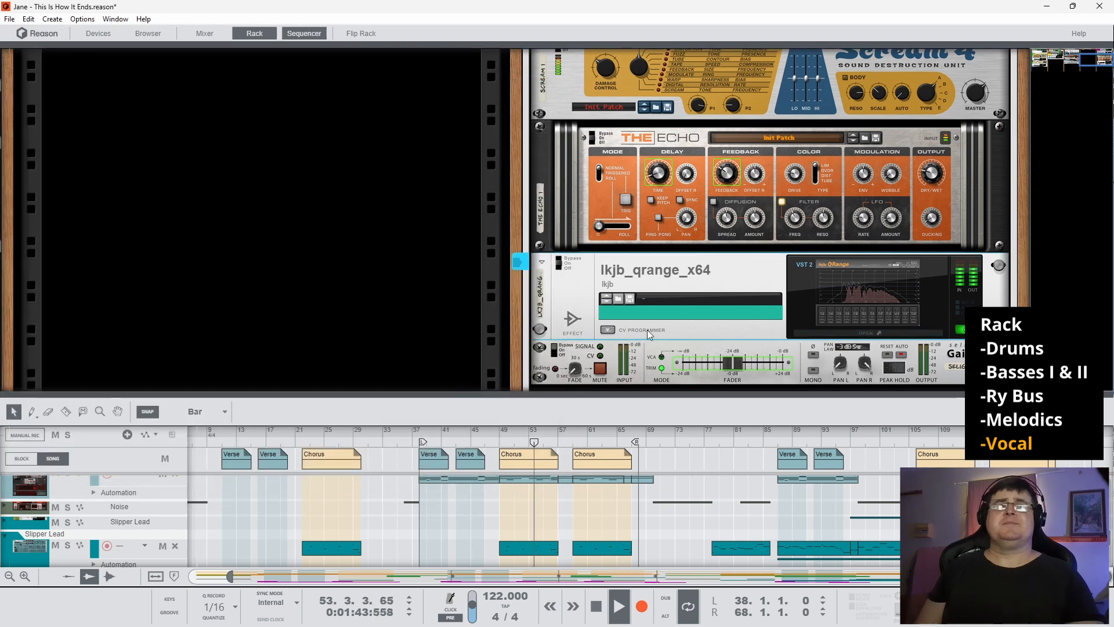
# - Play the first verse from about bar 10 to examine the automated fader of the vocal chain's gain device, and stop playback
pyautogui.click(554, 355)
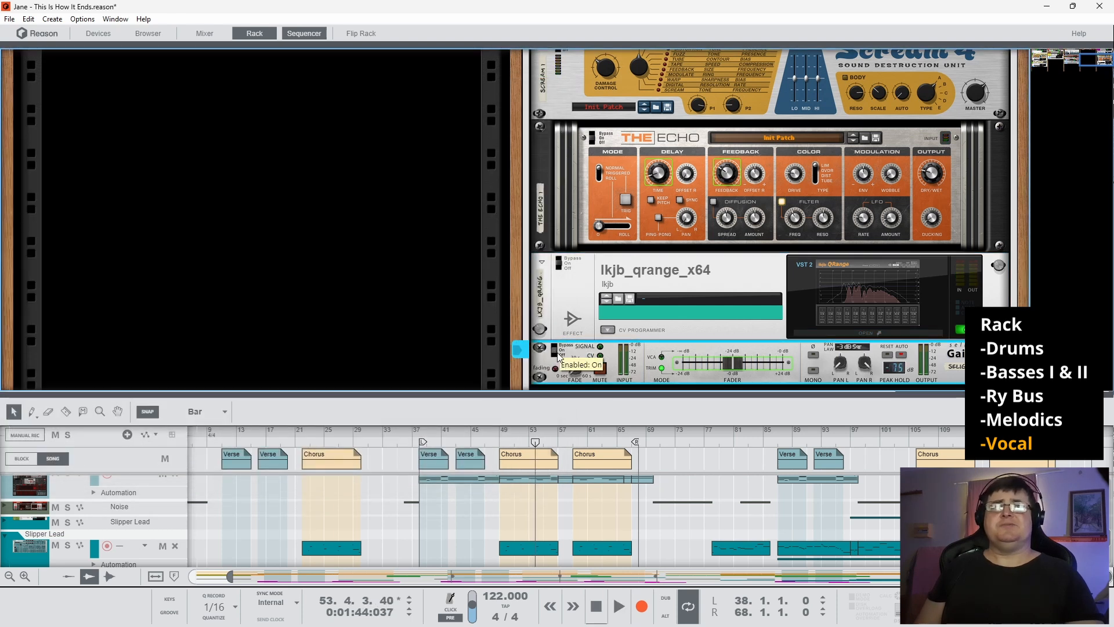
pyautogui.moveTo(353, 442); pyautogui.dragTo(216, 442)
pyautogui.press('space')
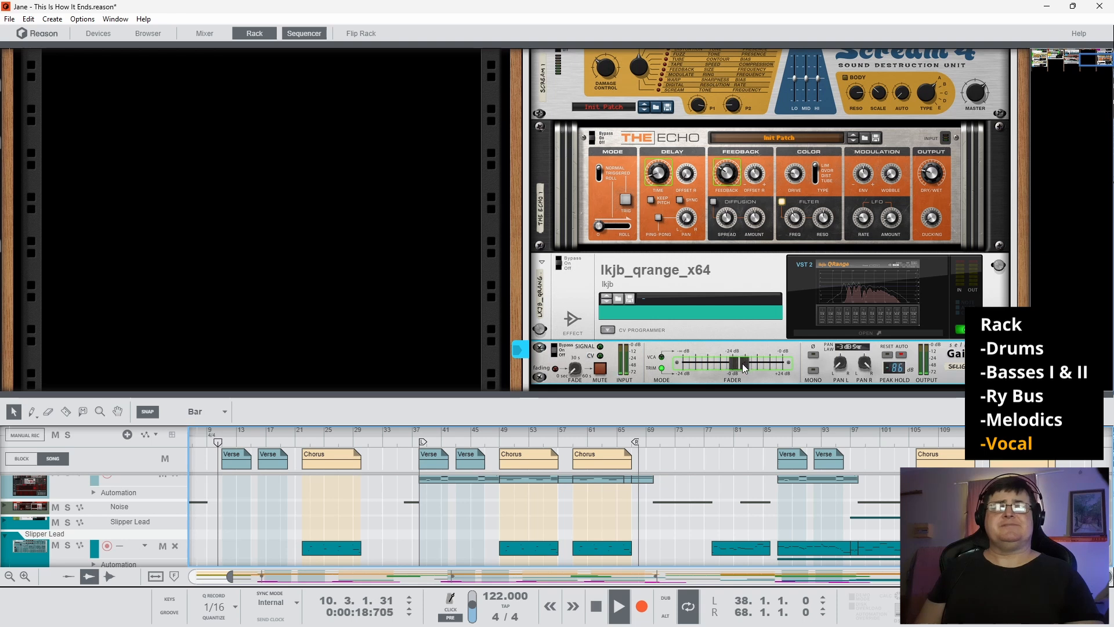
pyautogui.moveTo(743, 363); pyautogui.dragTo(733, 370)
pyautogui.press('space')
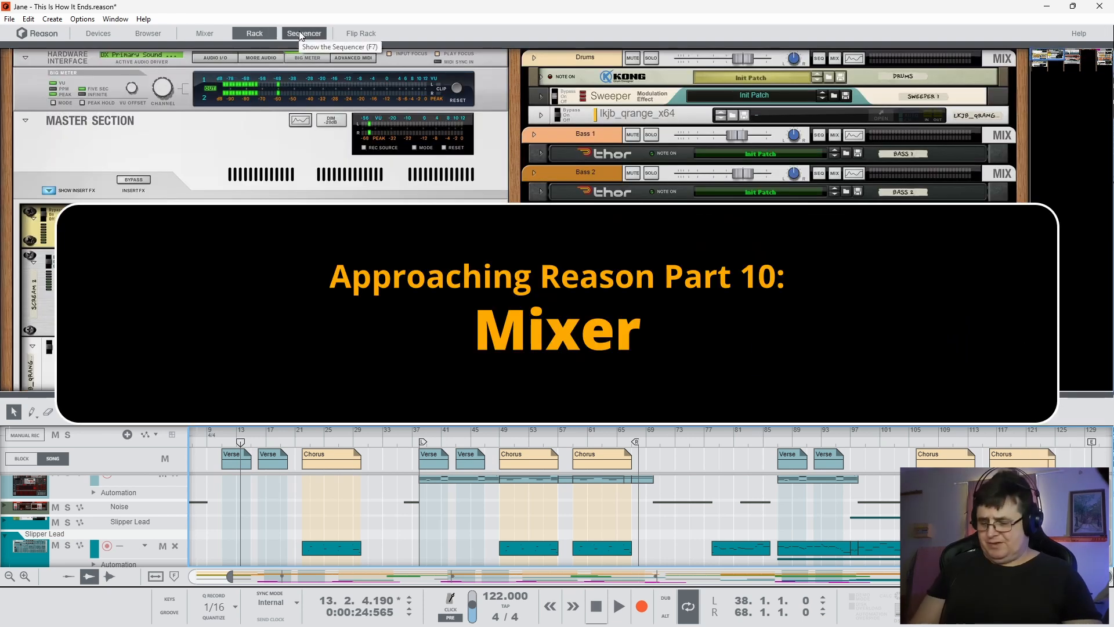
# - Switch to the mixer and play the song with the control room output set to Return 1
pyautogui.press('F5')
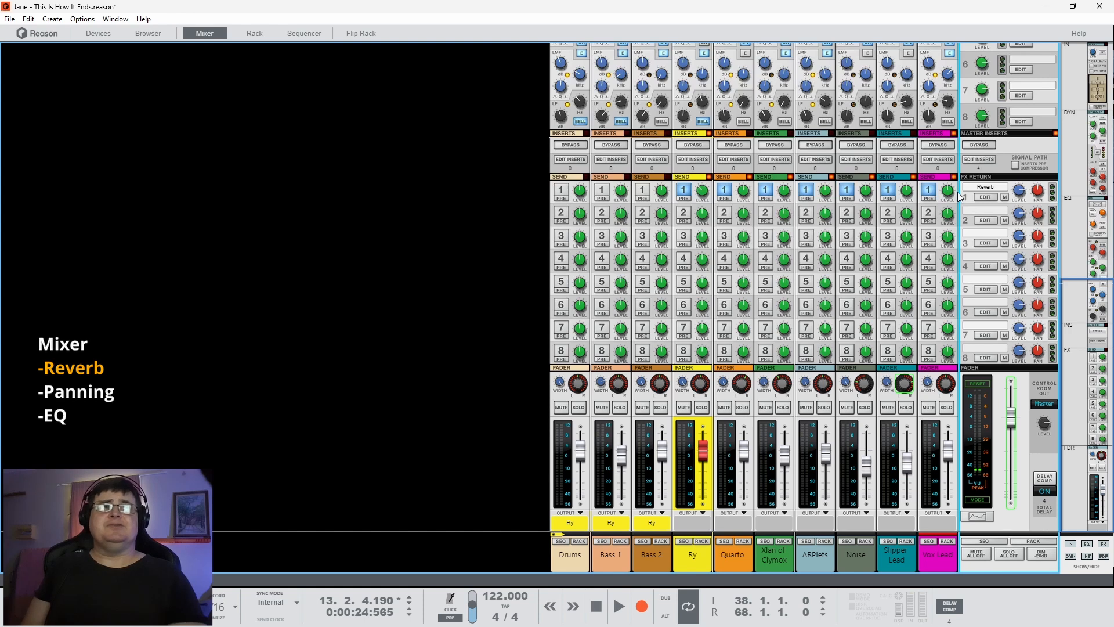
pyautogui.press('space')
pyautogui.click(1044, 404)
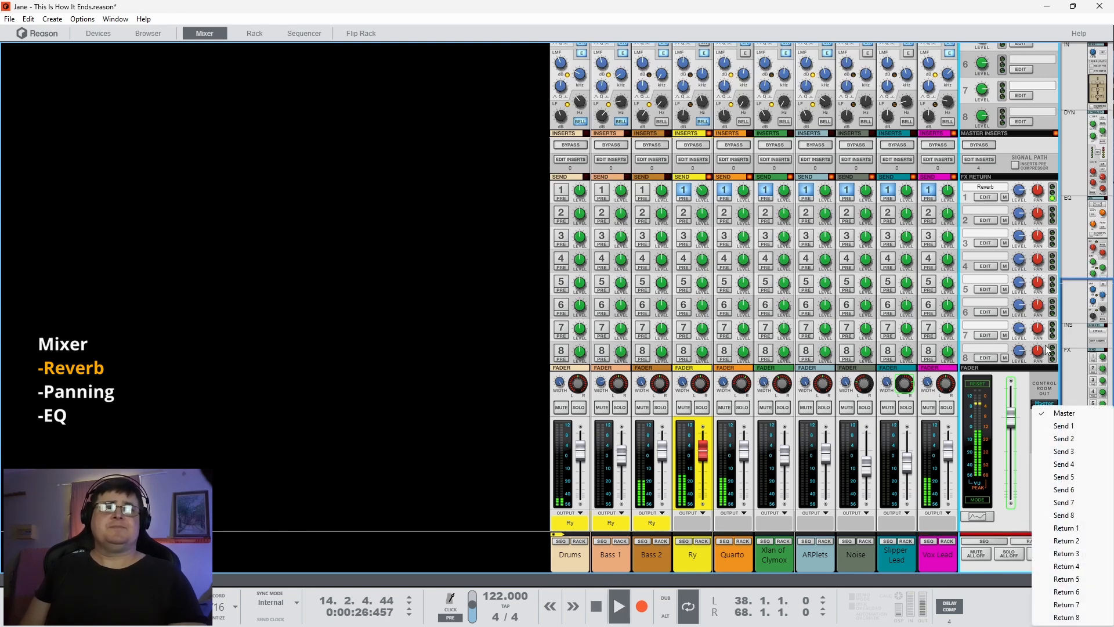
pyautogui.click(1066, 528)
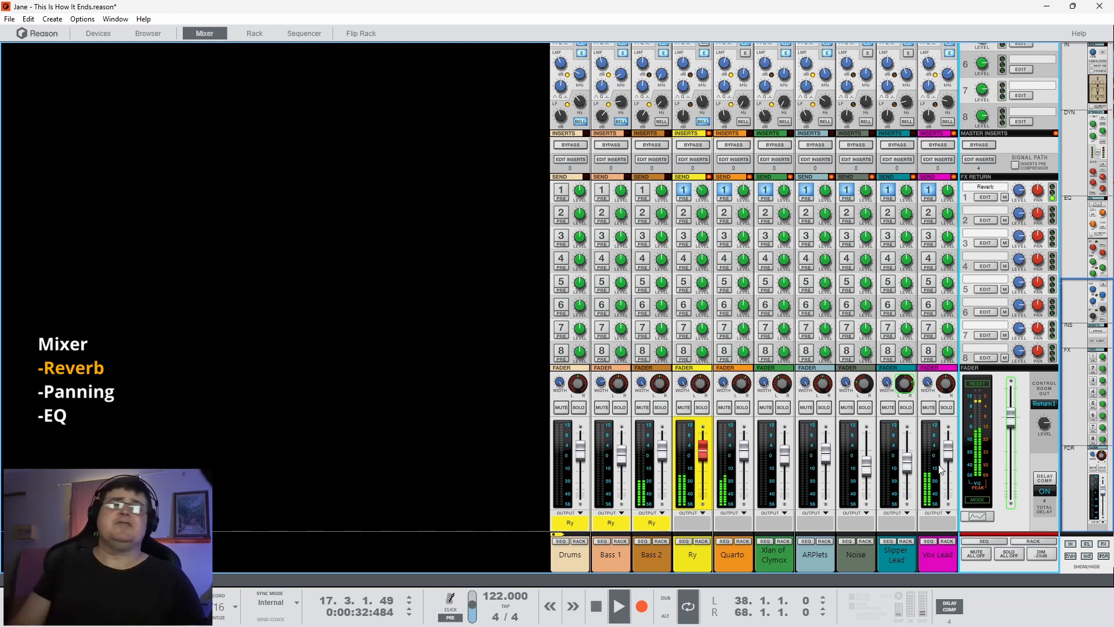
# - Set the control room output to Master, and mute and unmute the Reverb return to compare the mix
pyautogui.click(1049, 409)
pyautogui.click(1047, 419)
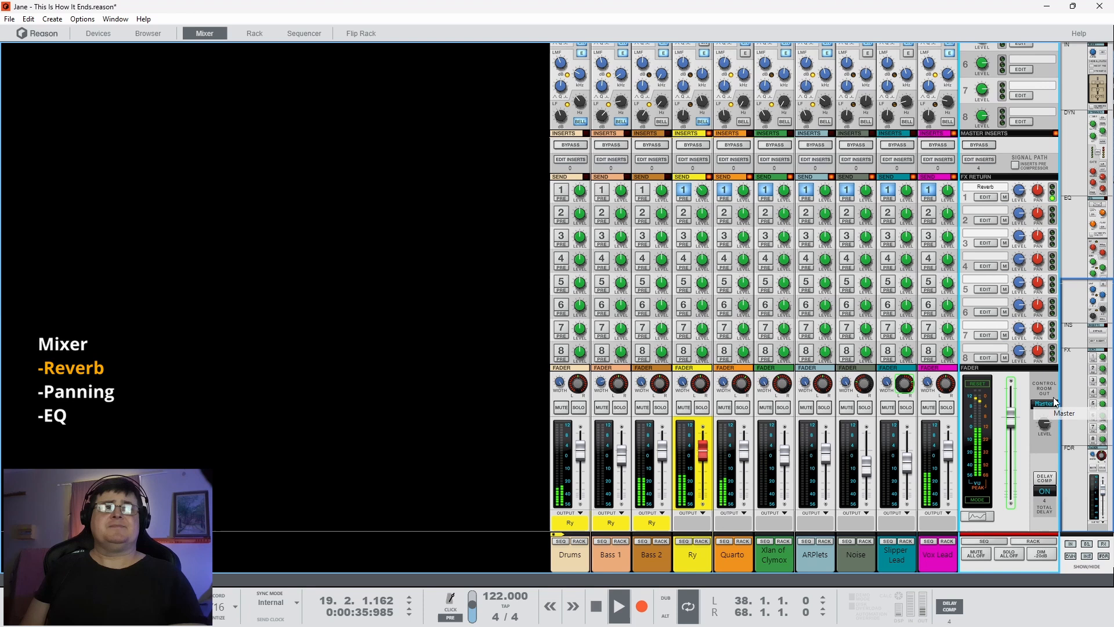
pyautogui.click(1005, 197)
pyautogui.click(1006, 197)
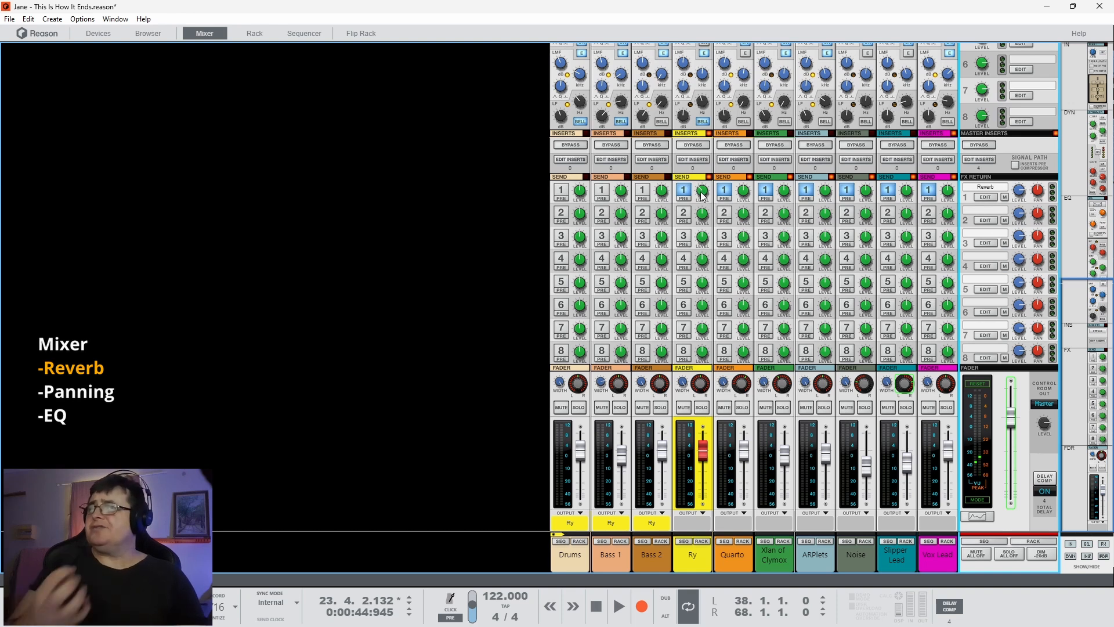
# - Audition the Ry bus with its reverb send at 1.02 dB, in the mix and soloed, and at -18.06 dB in the mix
pyautogui.moveTo(702, 196)
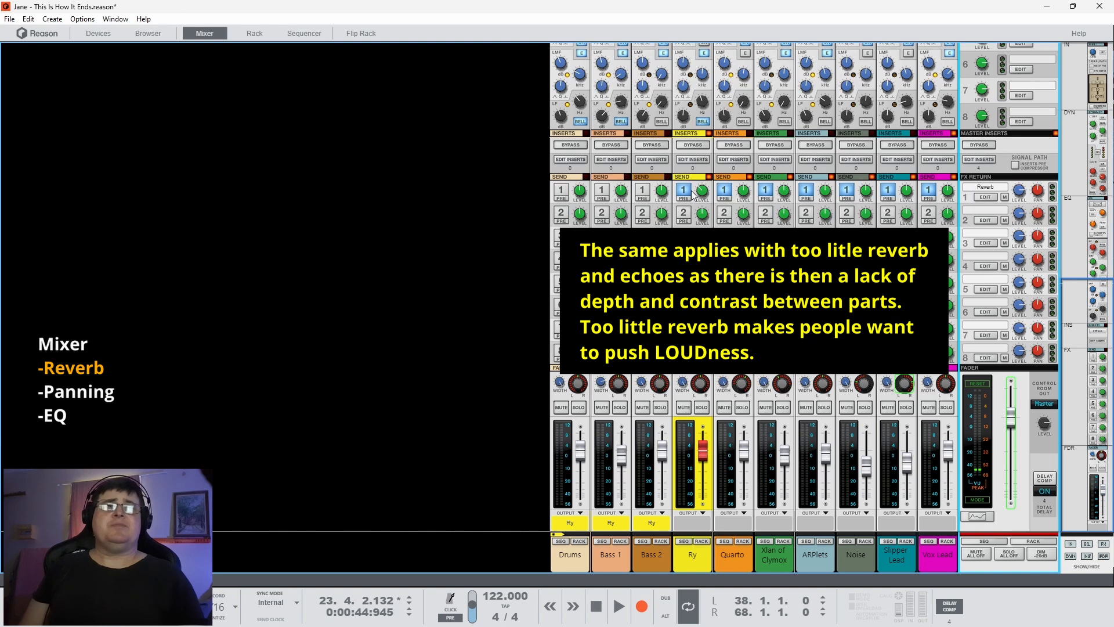
pyautogui.press('space')
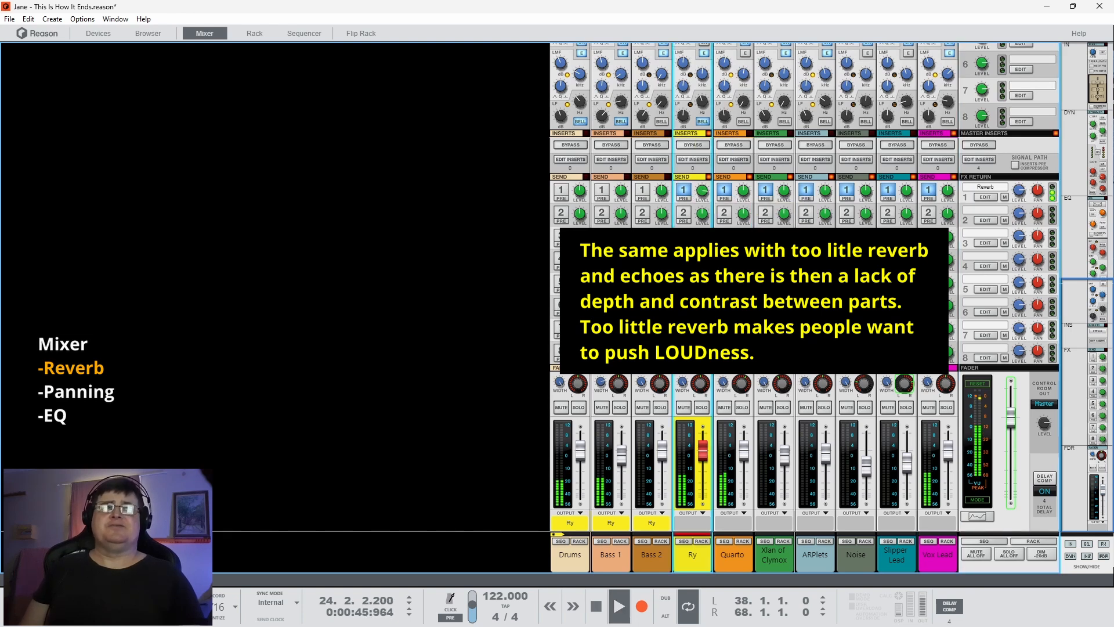
pyautogui.click(702, 407)
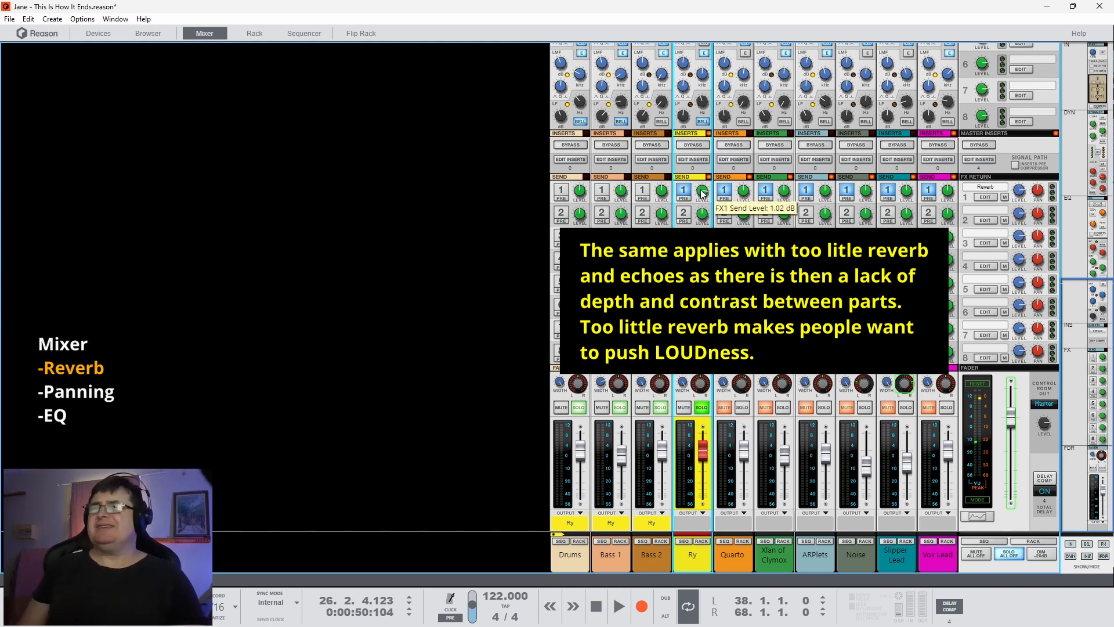
pyautogui.click(701, 408)
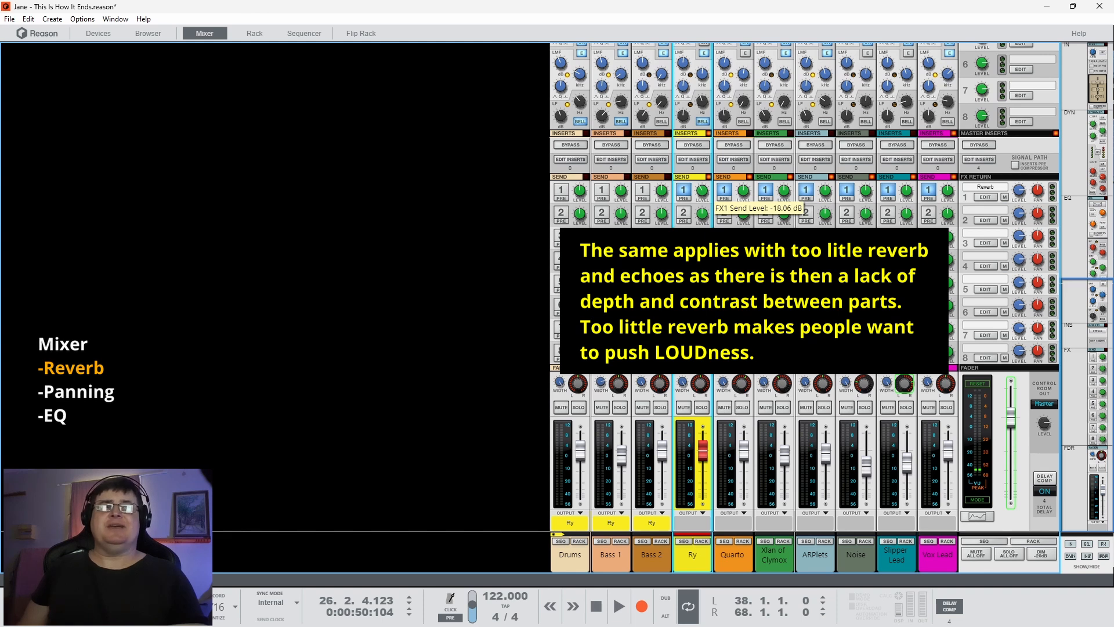
pyautogui.press('space')
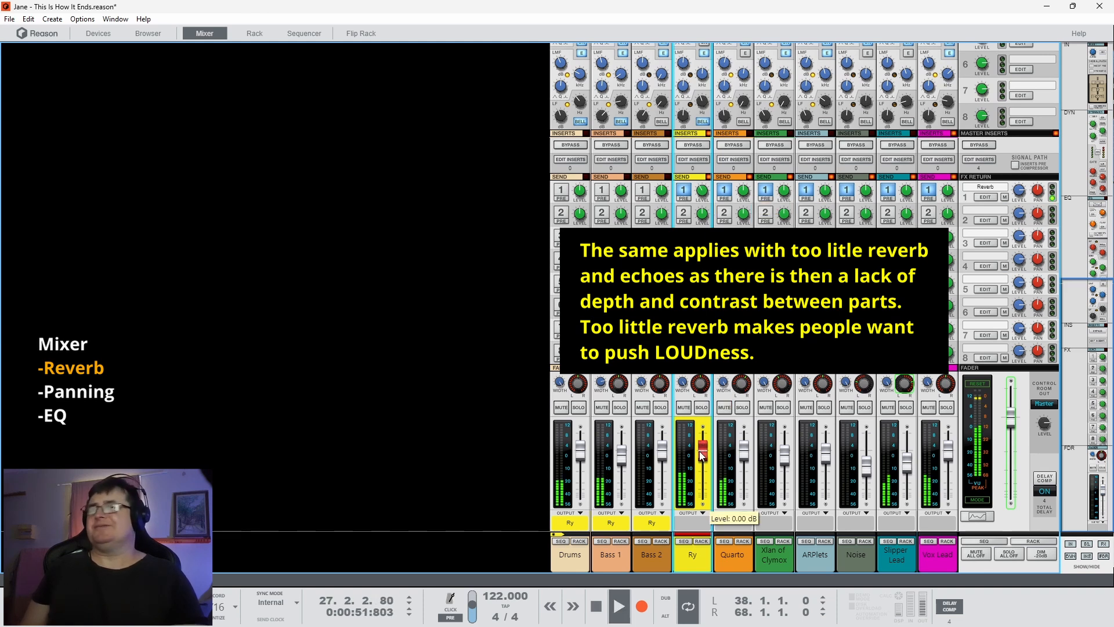
pyautogui.press('space')
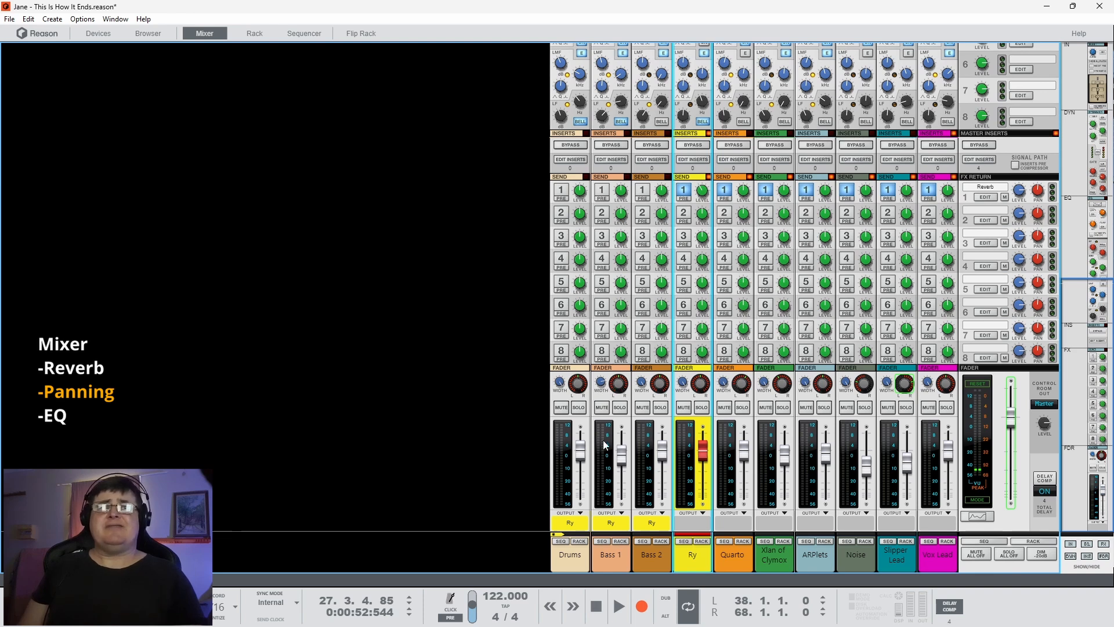
# - Audition Bass 1 with its stereo width raised to 127, soloed and in the full mix, and turn the width back down
pyautogui.click(619, 408)
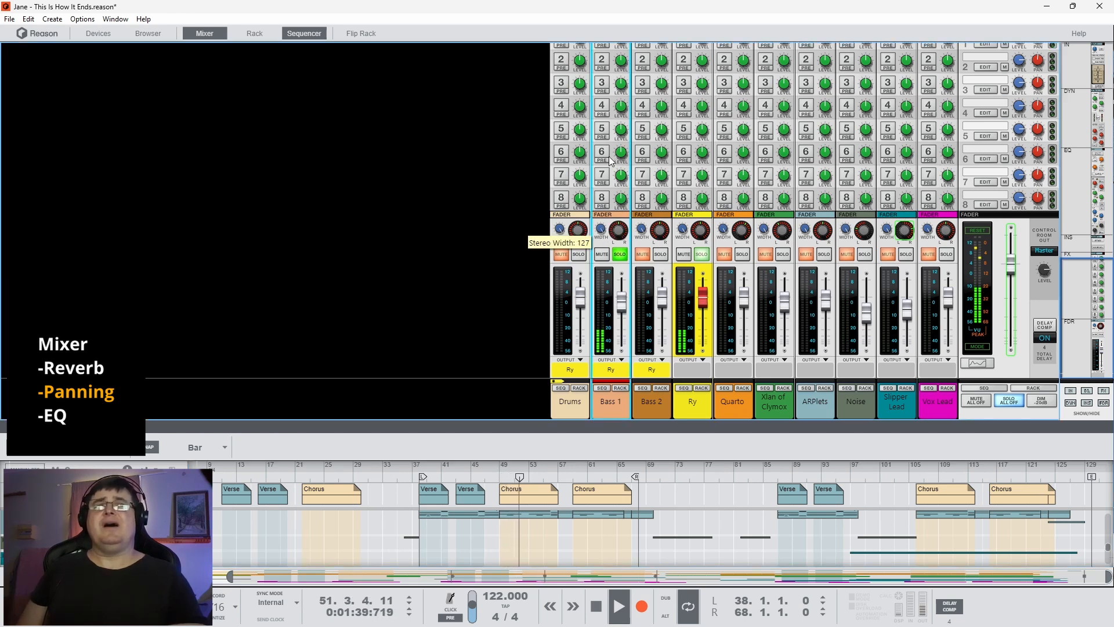
pyautogui.click(701, 256)
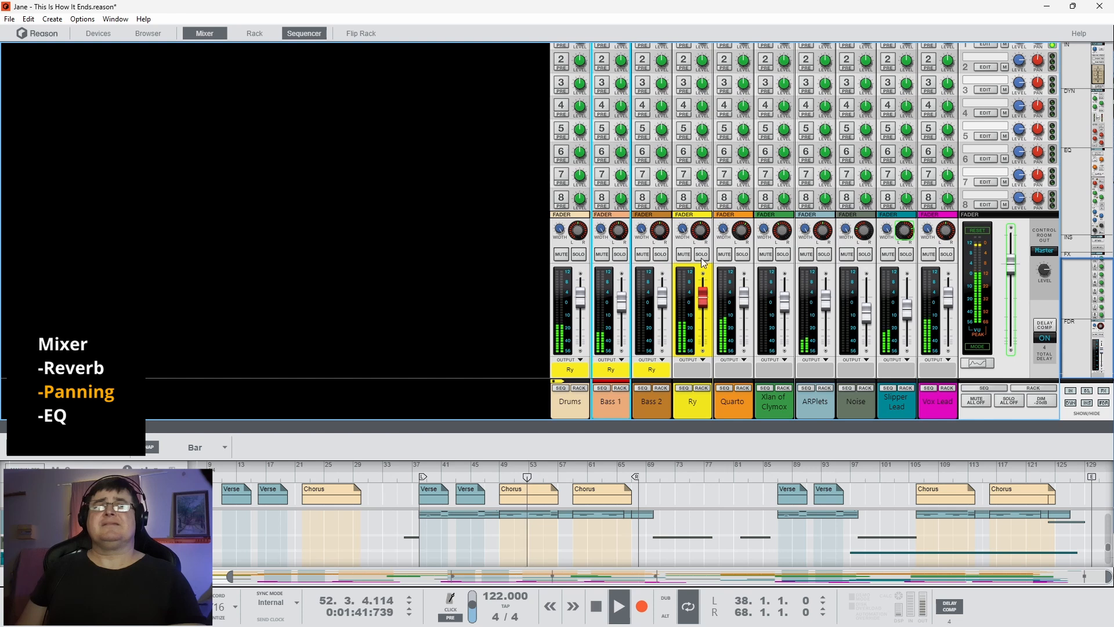
pyautogui.moveTo(601, 234)
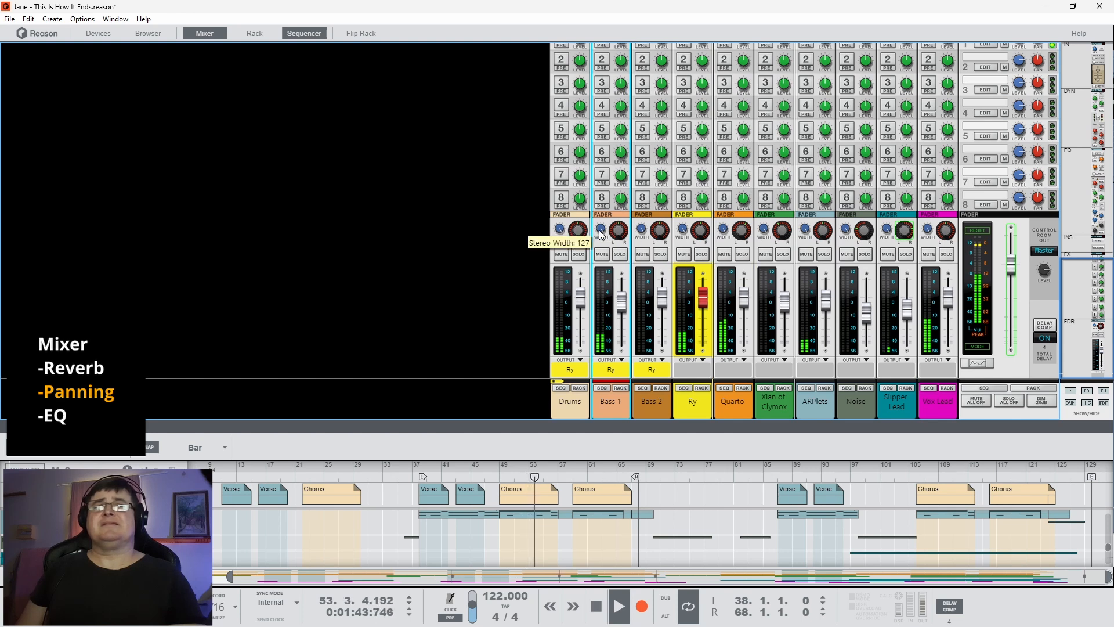
pyautogui.moveTo(601, 234); pyautogui.dragTo(604, 284)
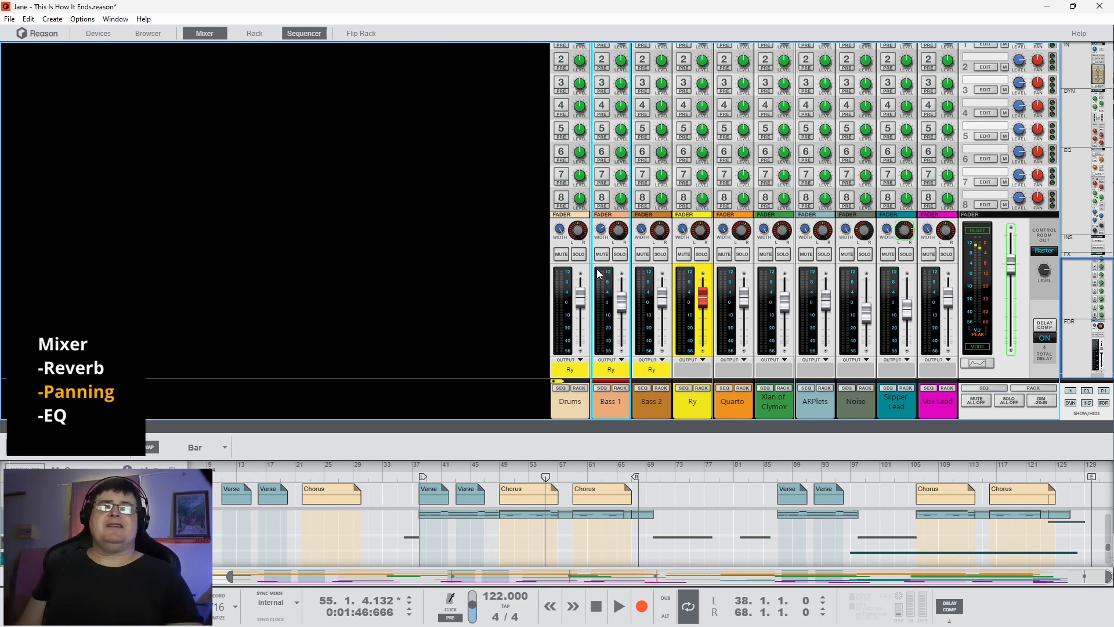
pyautogui.moveTo(604, 235)
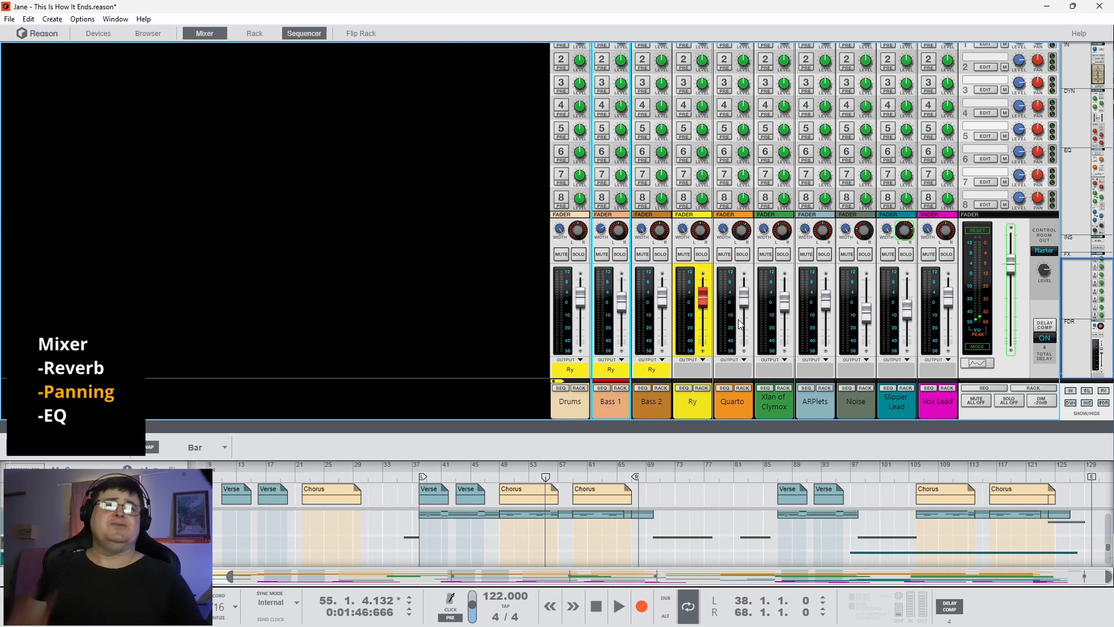
# - Audition the Quarto channel soloed, return it to the mix, and check the pan settings of the neighbouring instrument channels and Slipper Lead
pyautogui.click(742, 254)
pyautogui.press('space')
pyautogui.moveTo(782, 233)
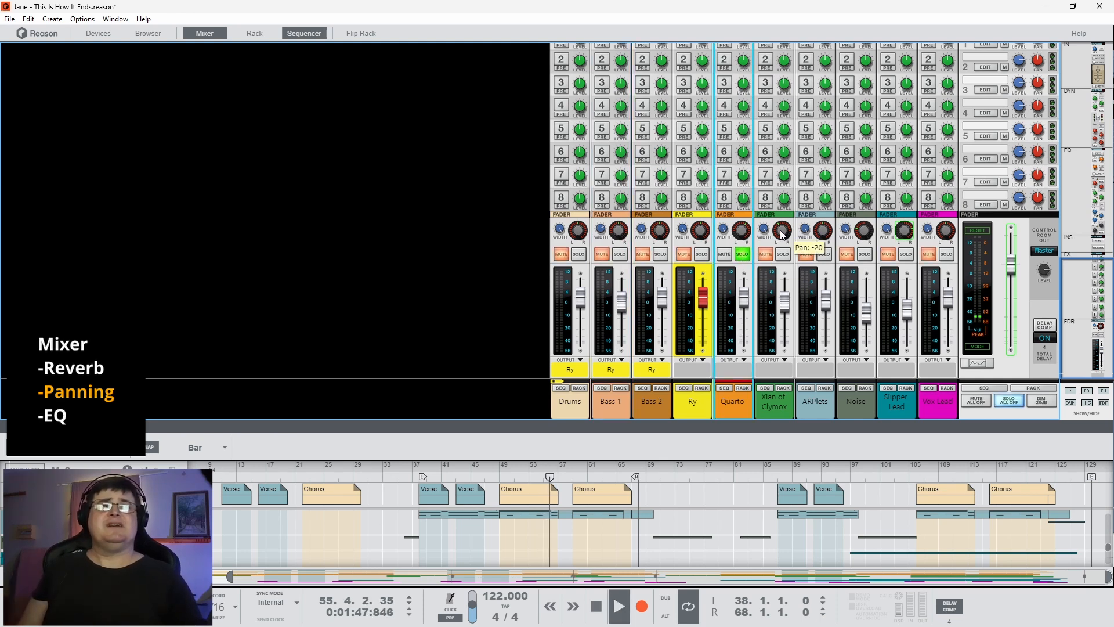
pyautogui.click(741, 254)
pyautogui.moveTo(794, 235)
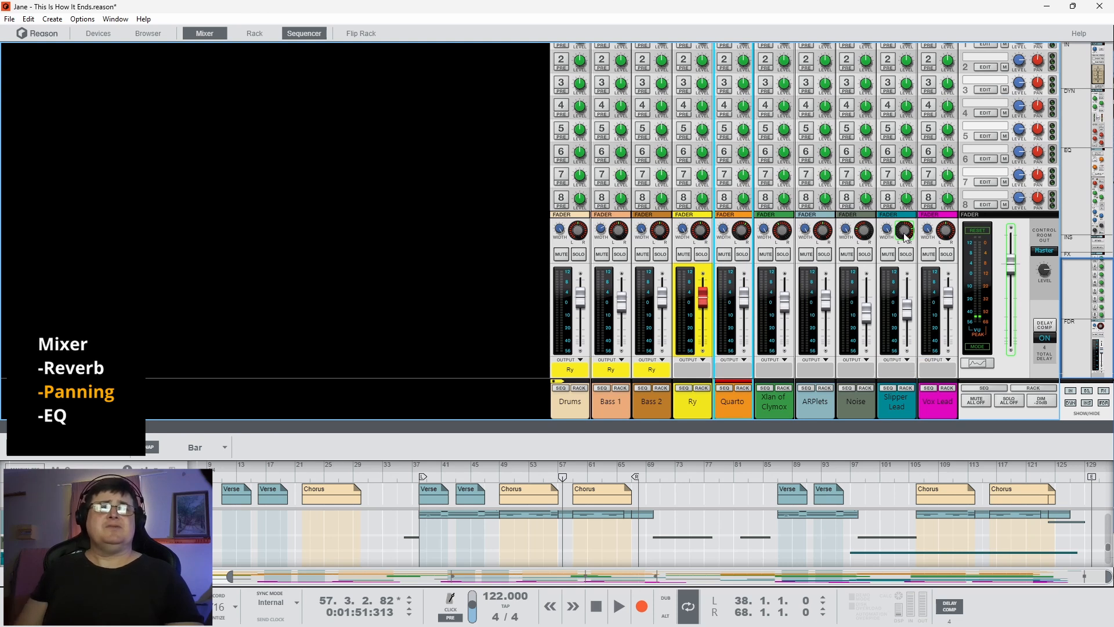
pyautogui.moveTo(906, 236)
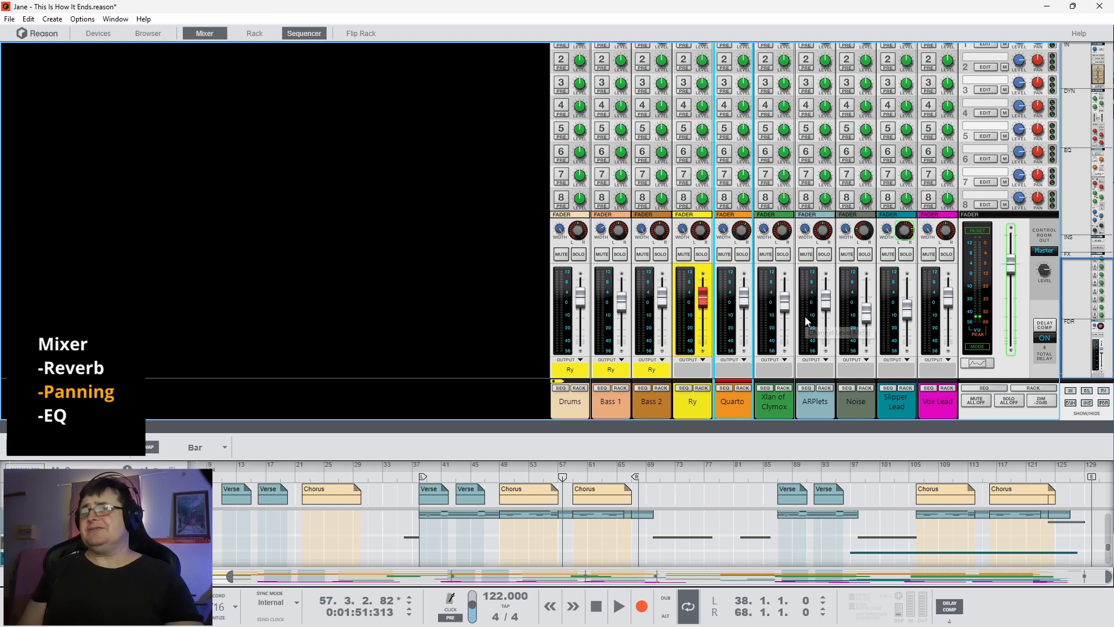
# - Open the Spectrum EQ for the Drums channel and play the drums soloed from bar 38
pyautogui.scroll(3, 552, 193)
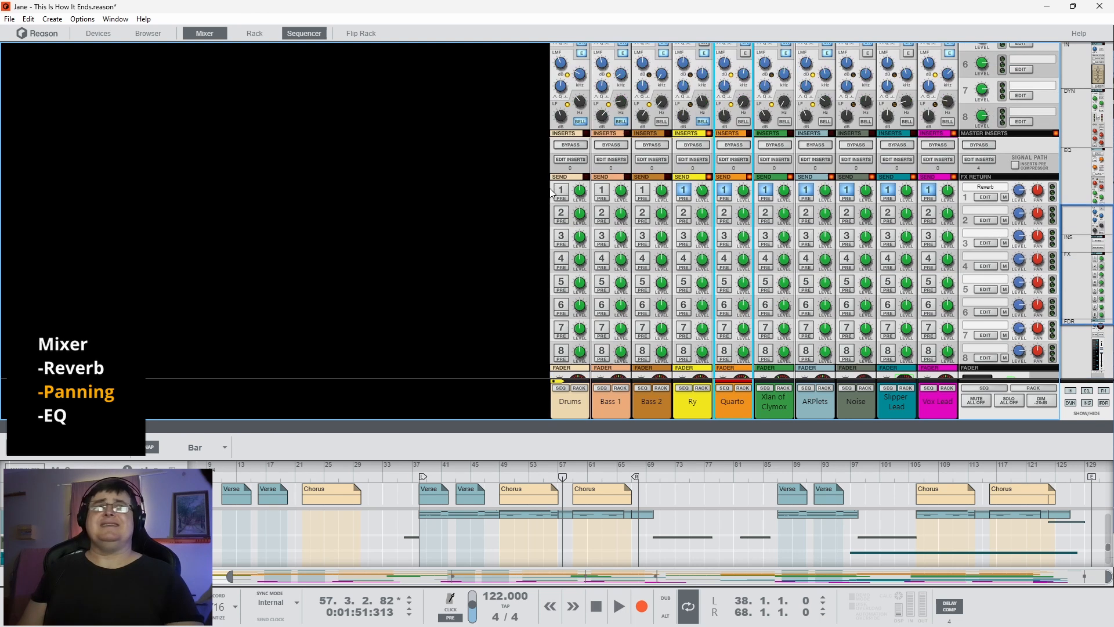
pyautogui.scroll(5, 571, 185)
pyautogui.click(569, 280)
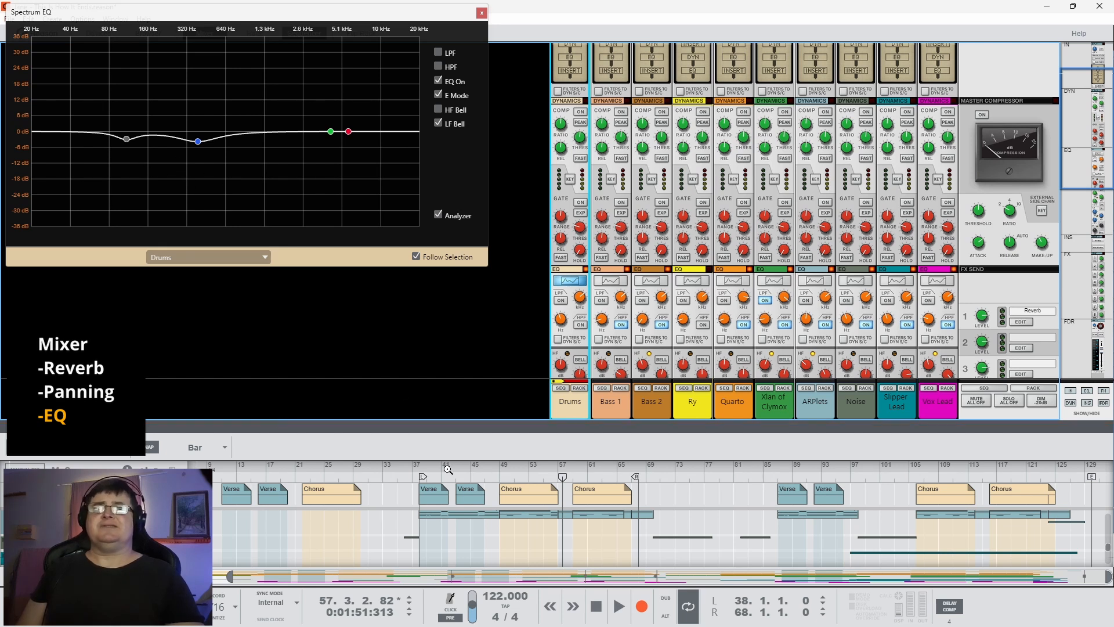
pyautogui.click(425, 478)
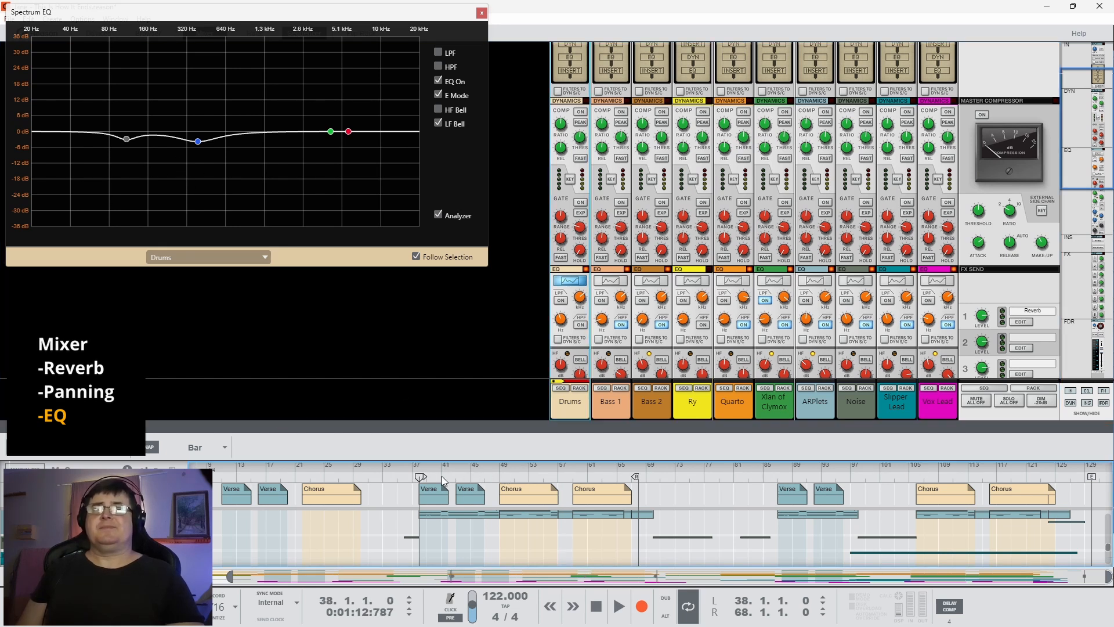
pyautogui.press('space')
pyautogui.scroll(-10, 572, 316)
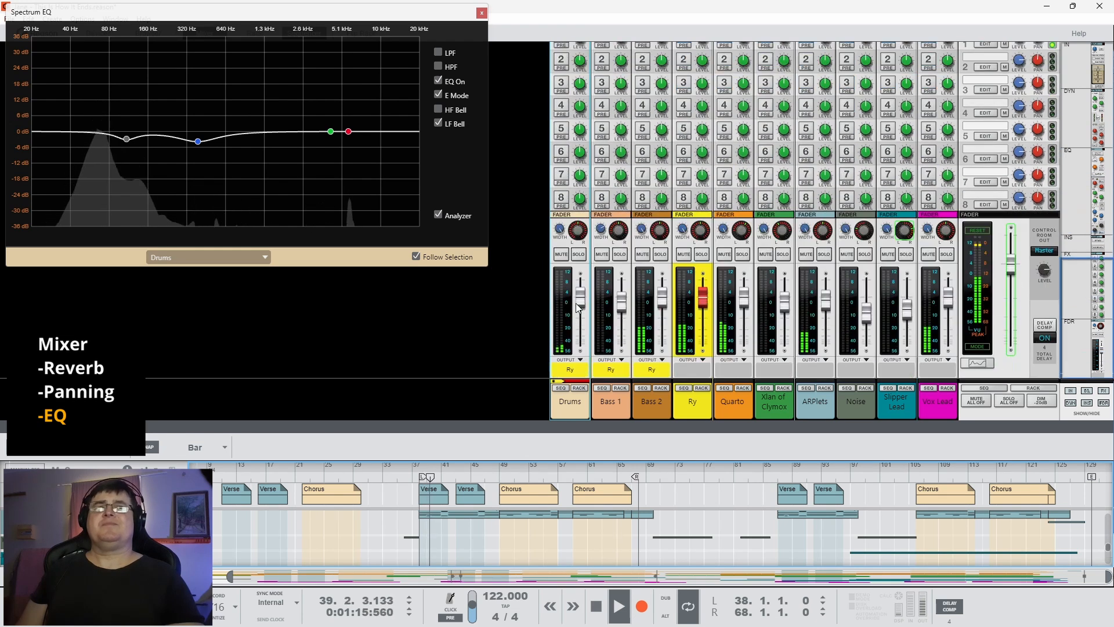
pyautogui.click(578, 254)
pyautogui.scroll(8, 601, 165)
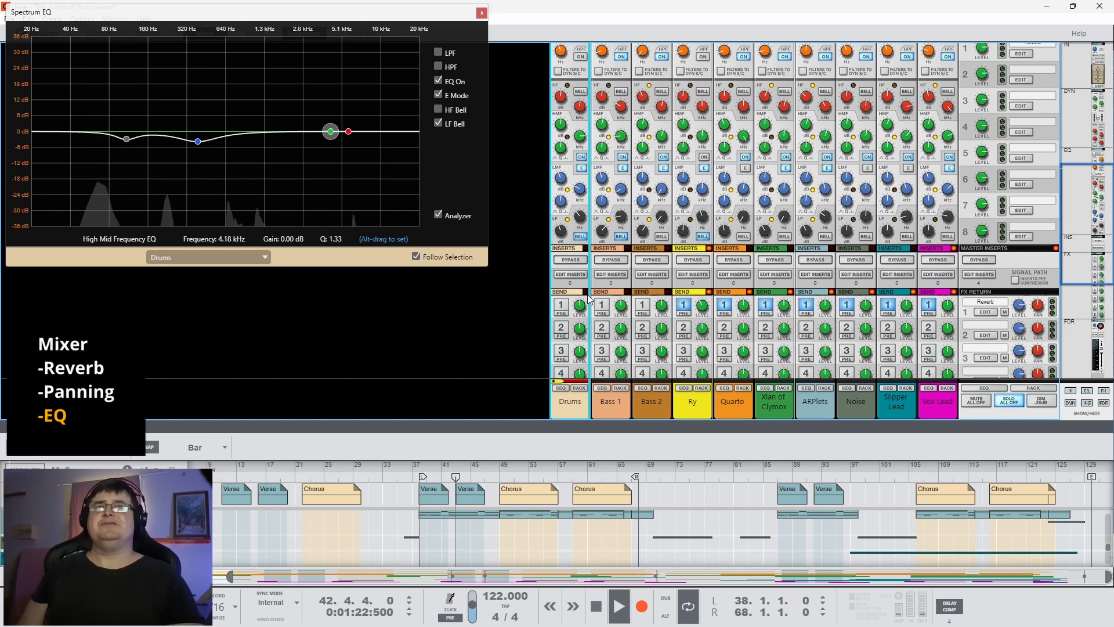
# - Compare the soloed drums with their EQ bypassed and enabled, and inspect the low, low mid and high mid bands
pyautogui.click(438, 82)
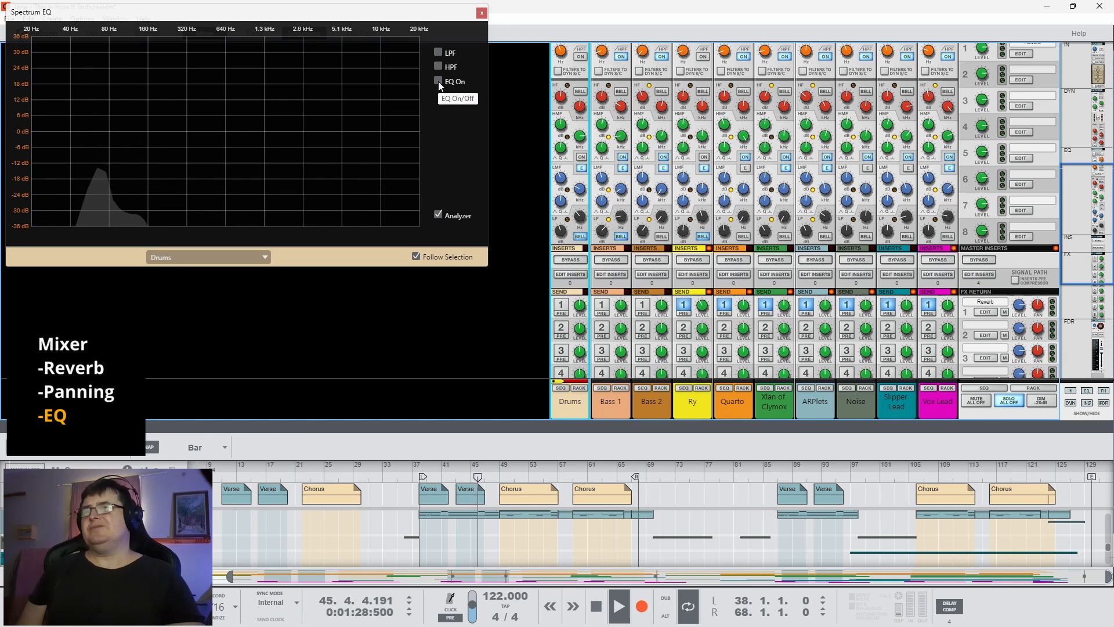
pyautogui.click(438, 82)
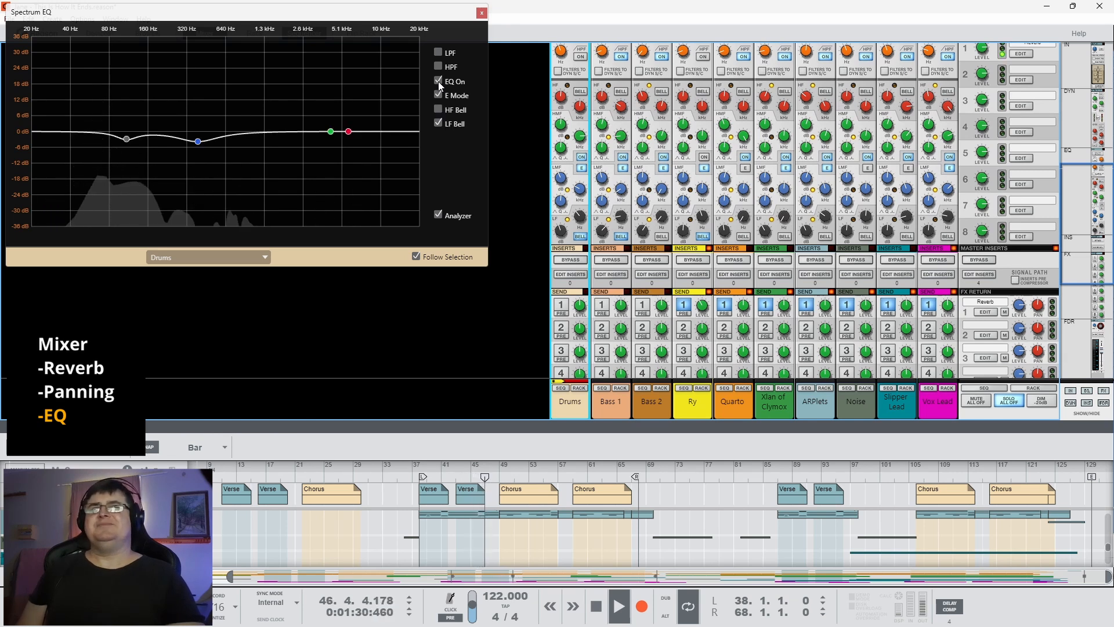
pyautogui.moveTo(127, 140)
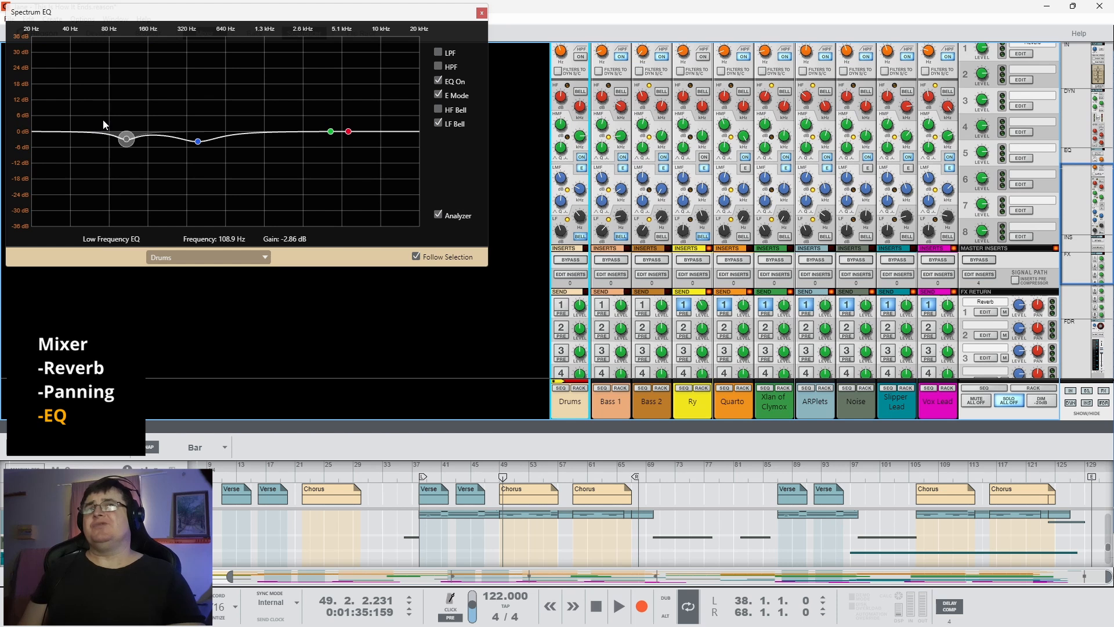
pyautogui.click(198, 141)
pyautogui.press('space')
pyautogui.click(330, 131)
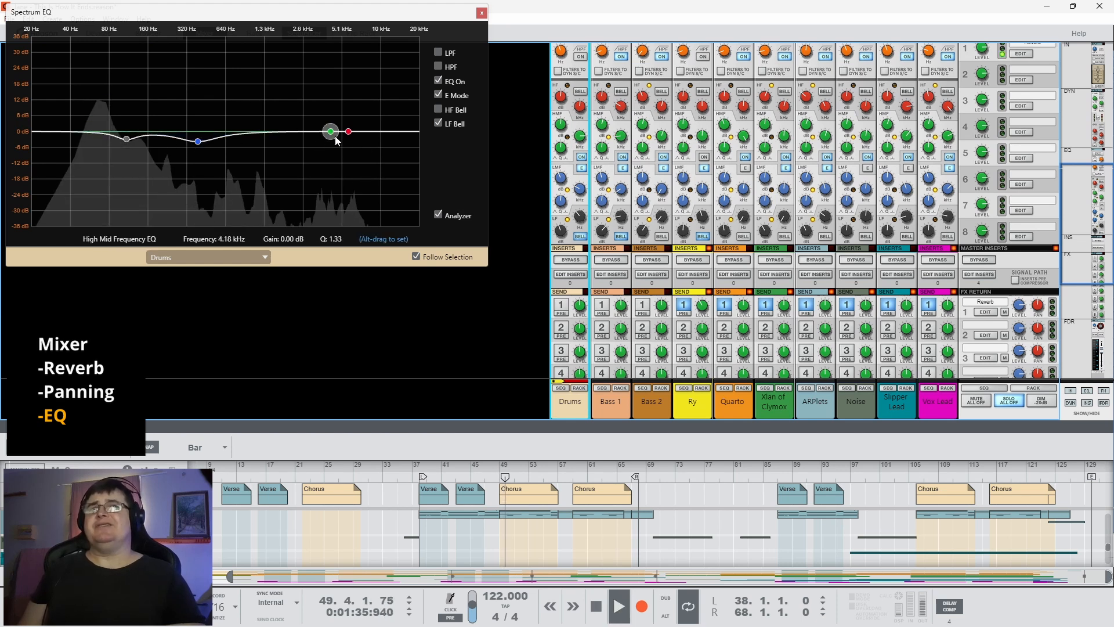
pyautogui.click(198, 141)
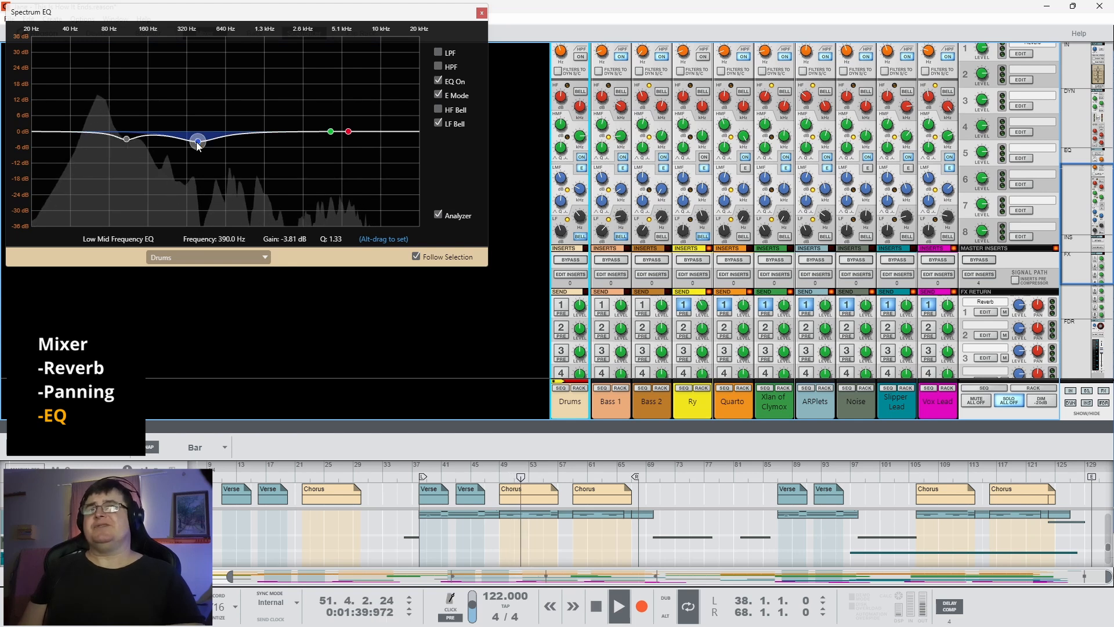
pyautogui.click(437, 83)
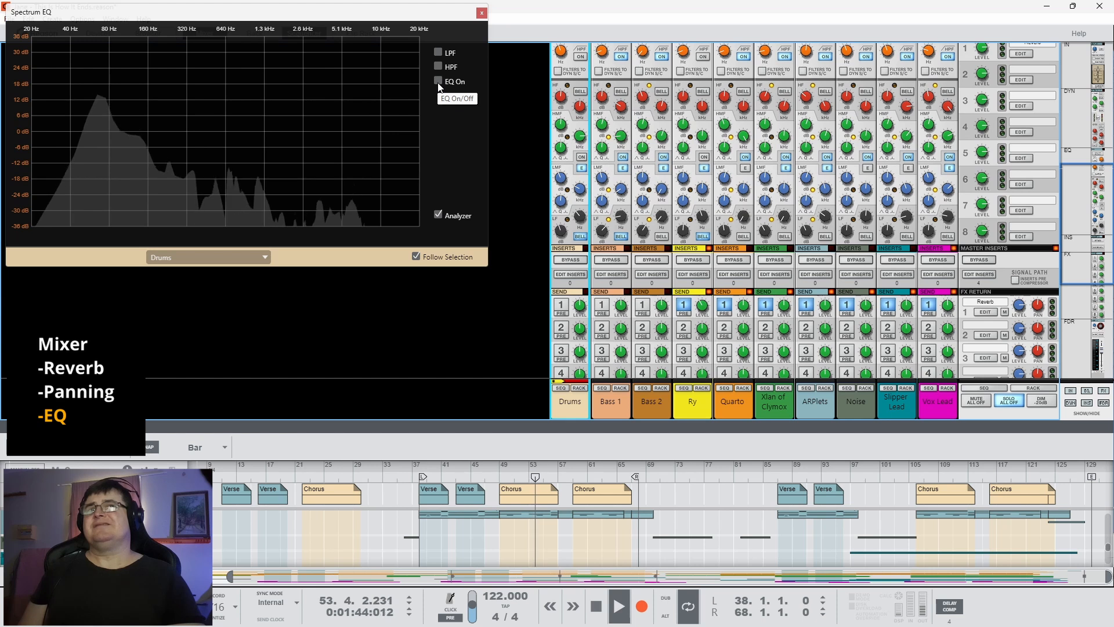
pyautogui.click(438, 83)
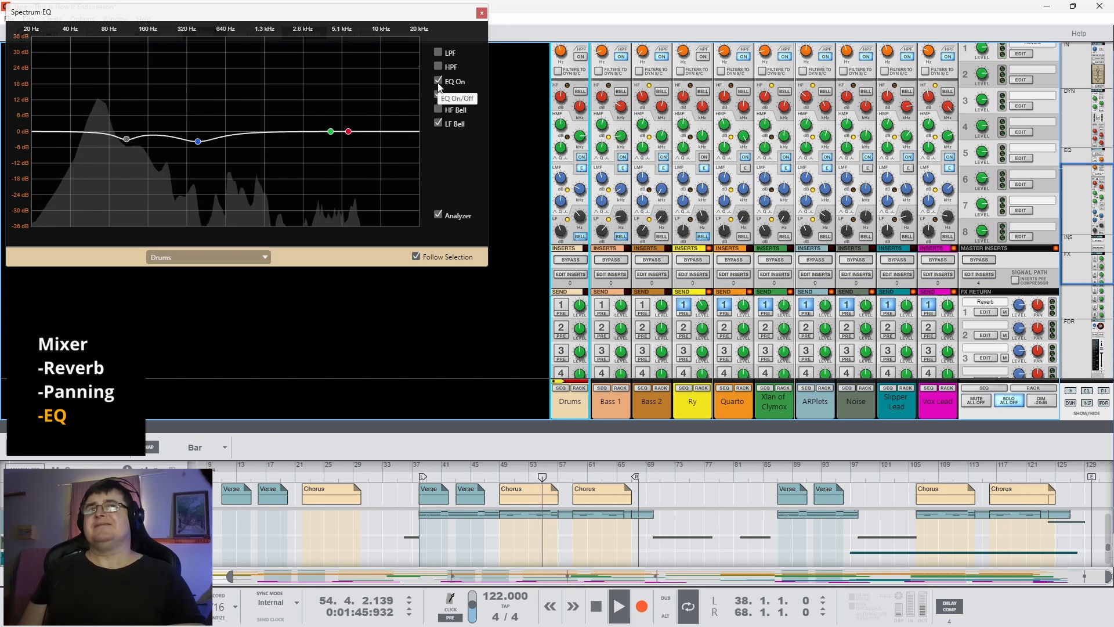
# - Show the Bass 1 EQ, play the channel soloed, inspect its low and low mid bands, and compare it with EQ bypassed and enabled
pyautogui.click(615, 402)
pyautogui.press('space')
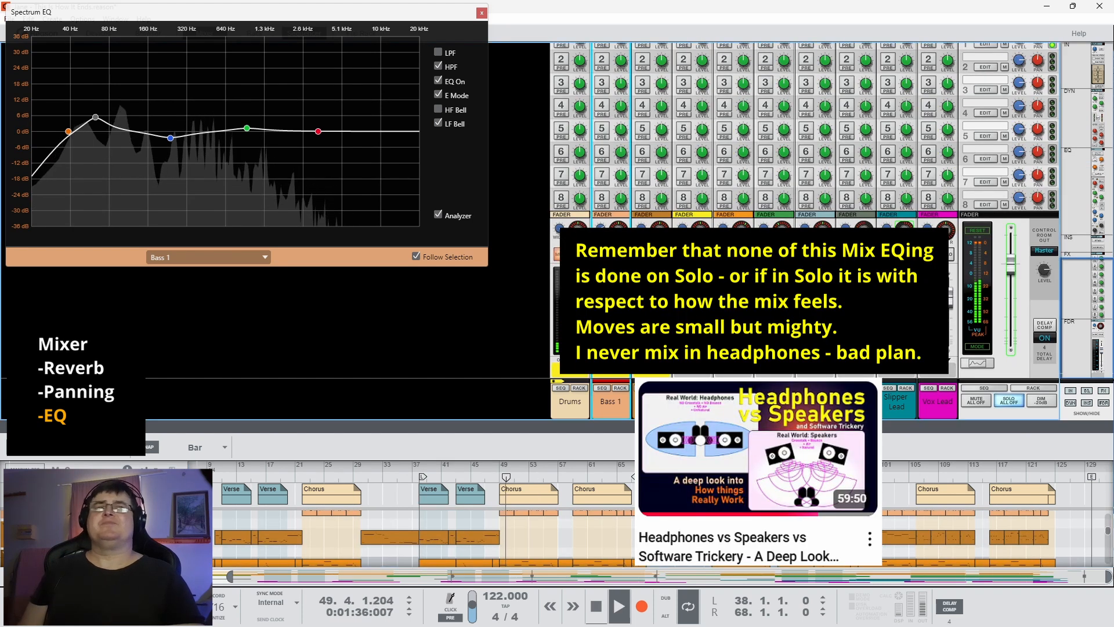
pyautogui.click(170, 138)
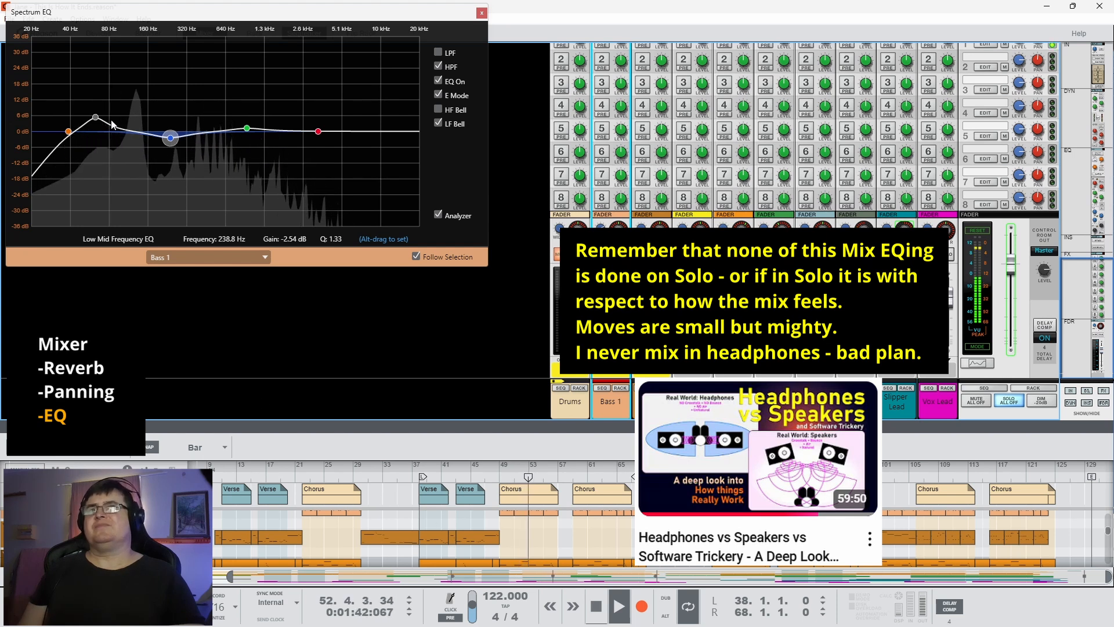
pyautogui.click(96, 118)
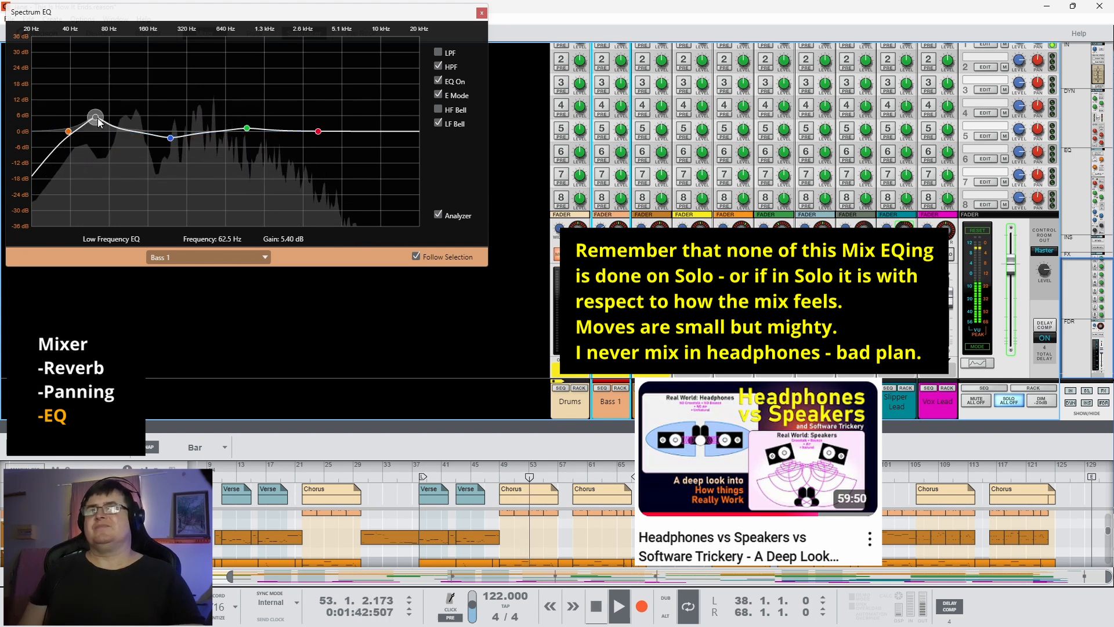
pyautogui.click(439, 81)
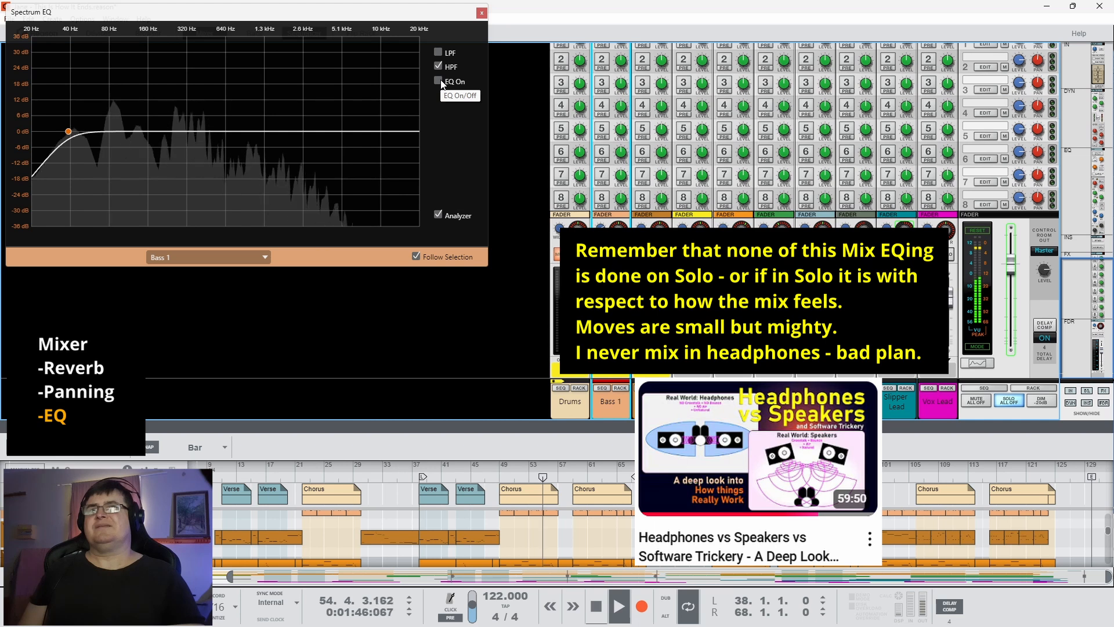
pyautogui.click(439, 81)
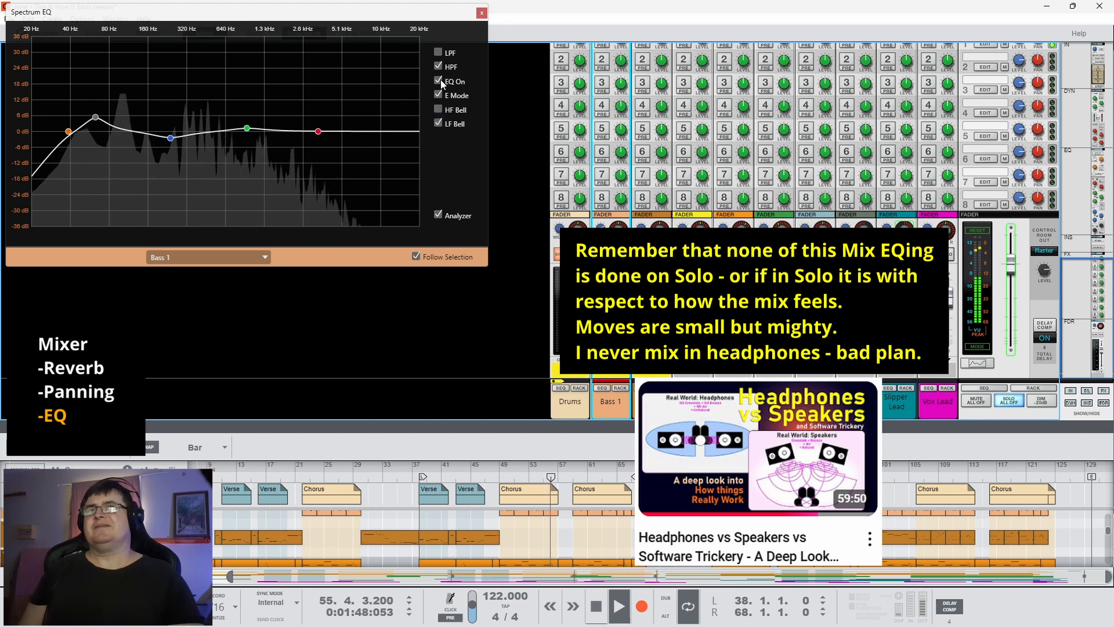
# - Review the Bass 1 EQ bands, play the soloed bass from the chorus at bar 49 with EQ bypassed, and re-enable it
pyautogui.moveTo(95, 121)
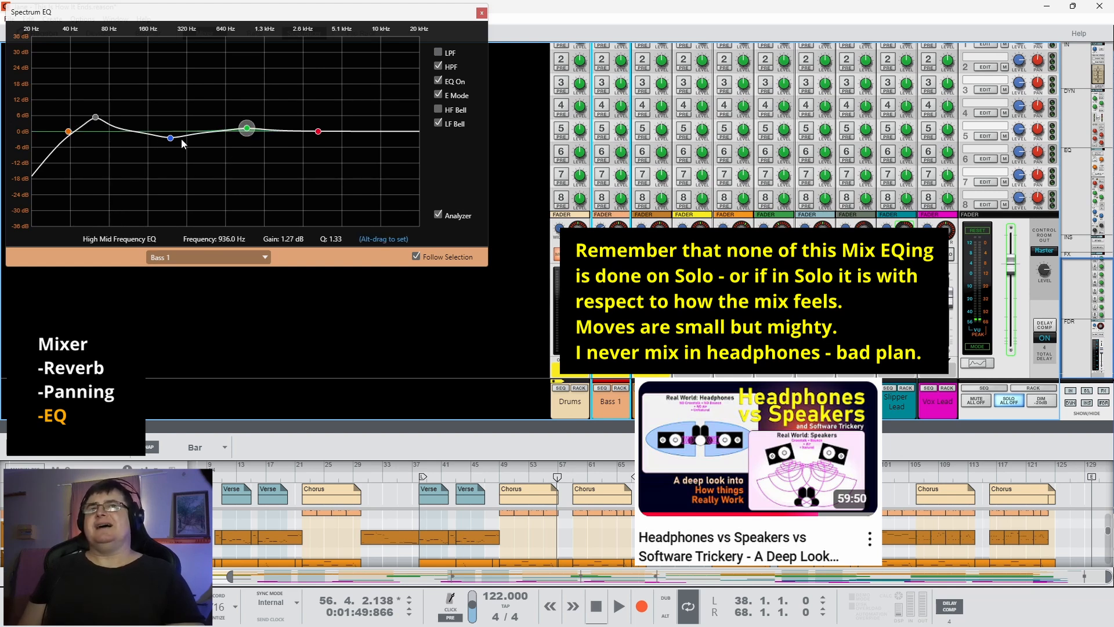
pyautogui.moveTo(170, 140)
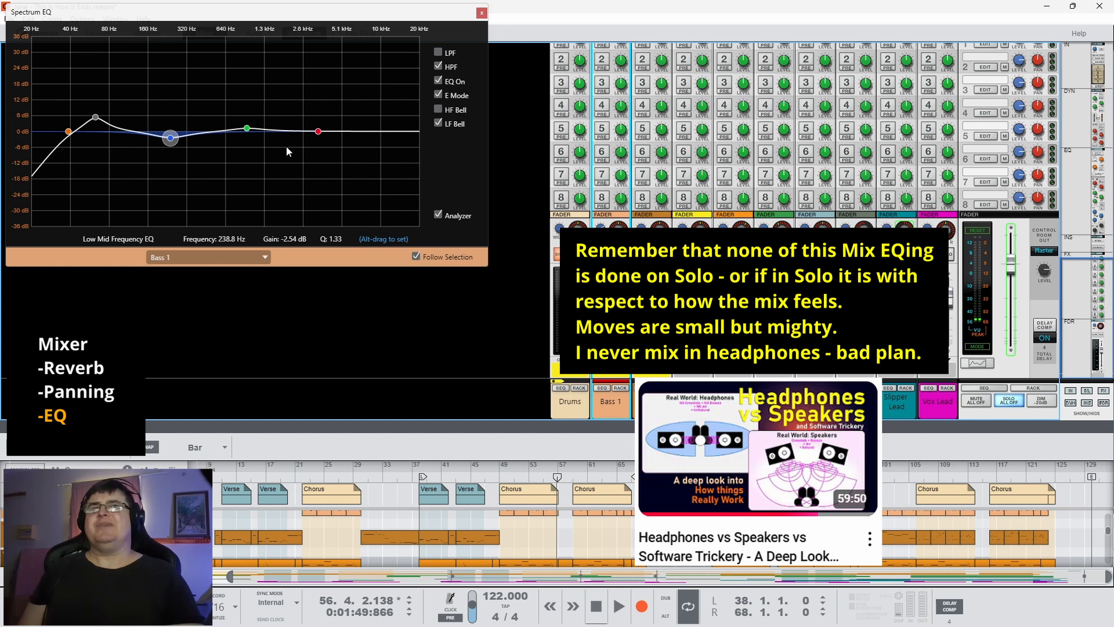
pyautogui.moveTo(248, 130)
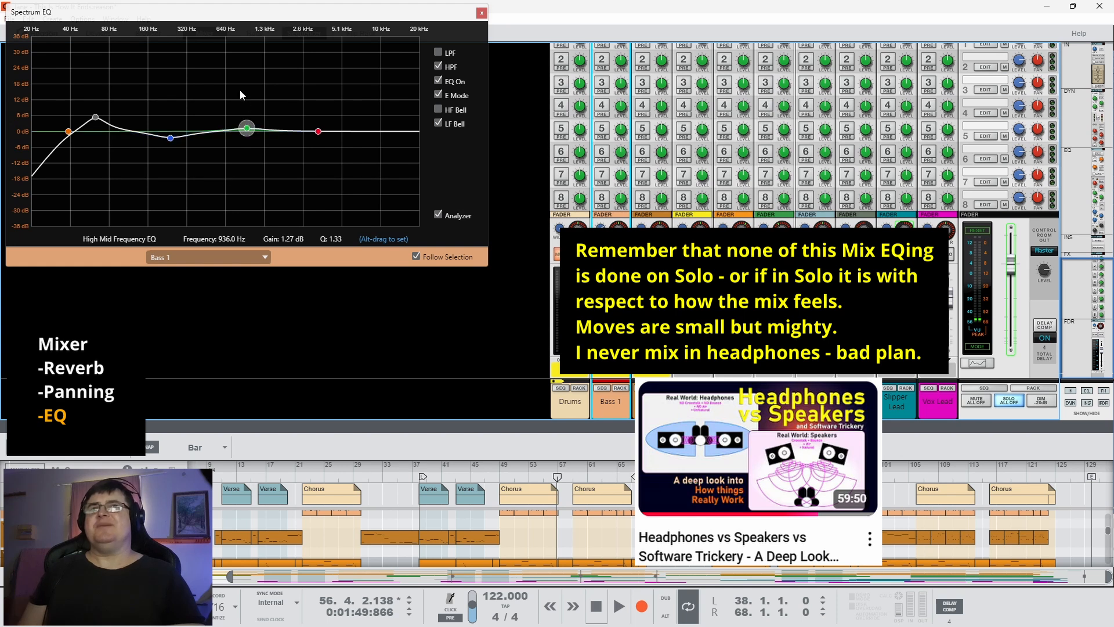
pyautogui.click(438, 81)
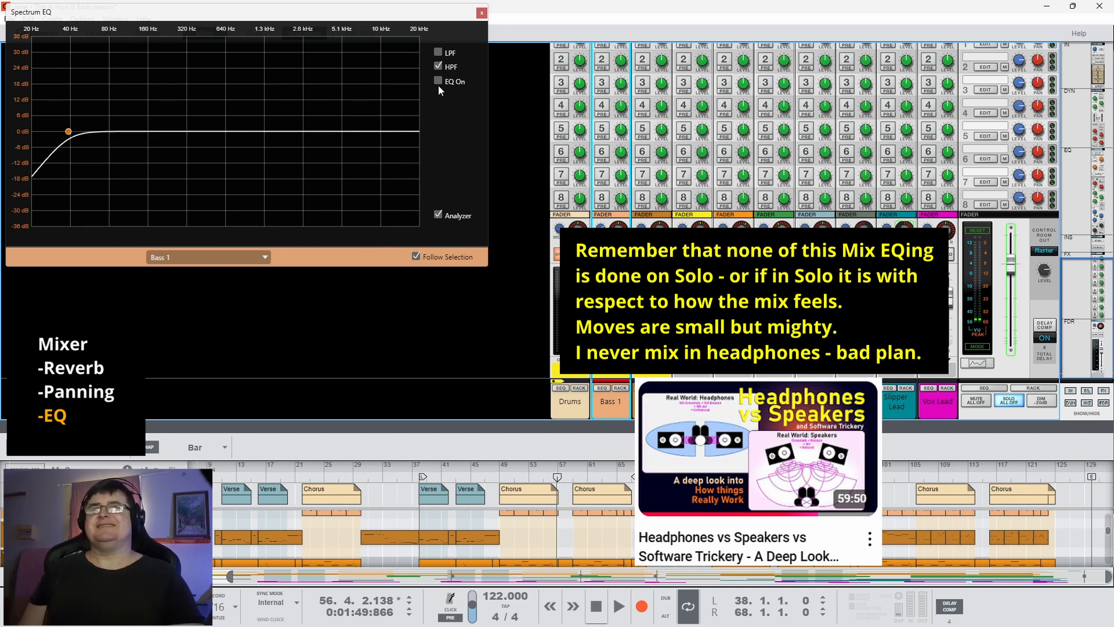
pyautogui.press('space')
pyautogui.click(503, 467)
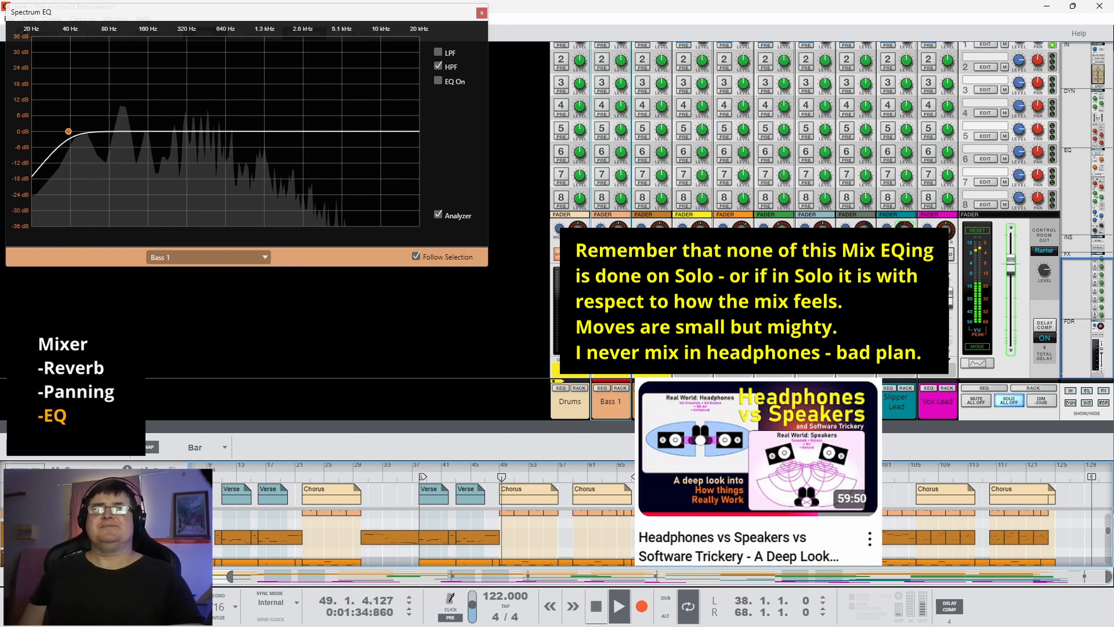
pyautogui.click(438, 81)
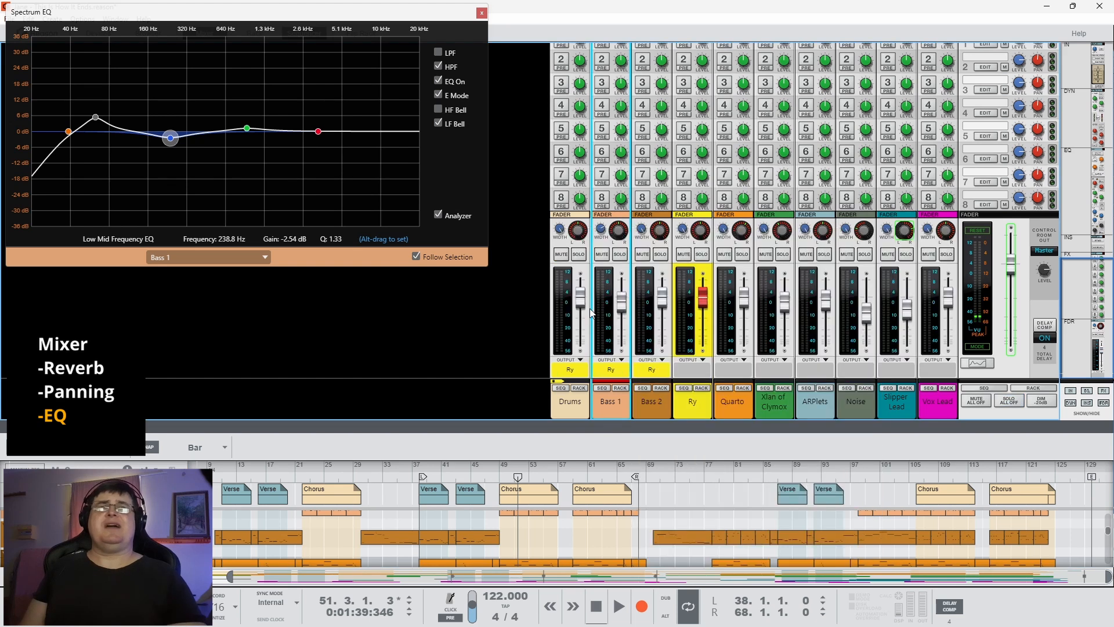
# - Play the full mix from bar 49, comparing it with the Bass 1 EQ enabled and bypassed, and leave the EQ on
pyautogui.press('space')
pyautogui.click(499, 476)
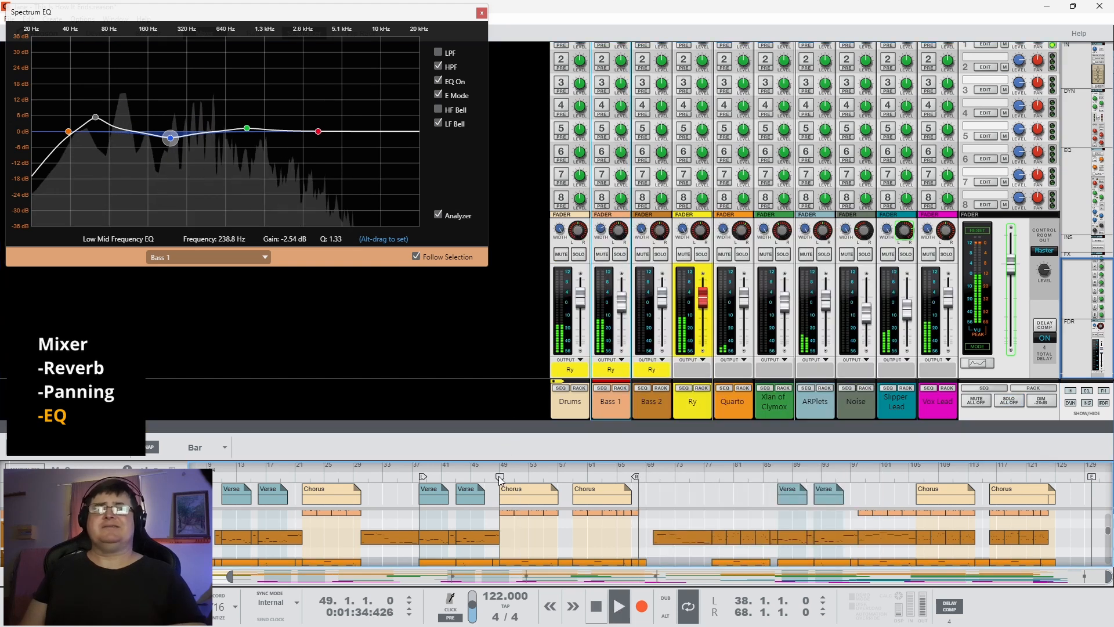
pyautogui.click(438, 81)
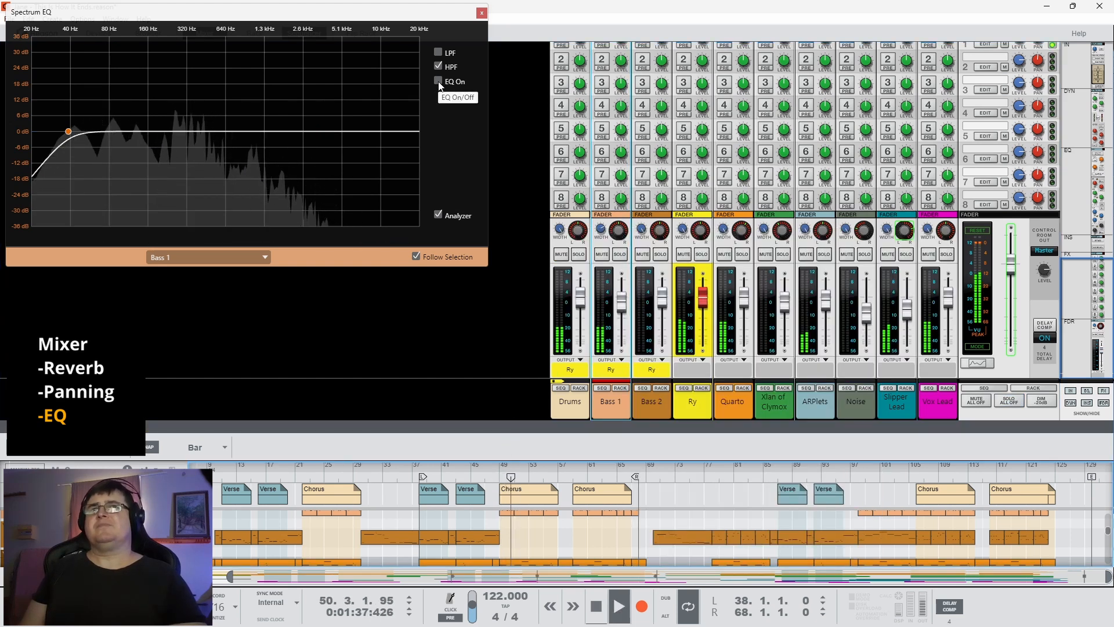
pyautogui.click(438, 81)
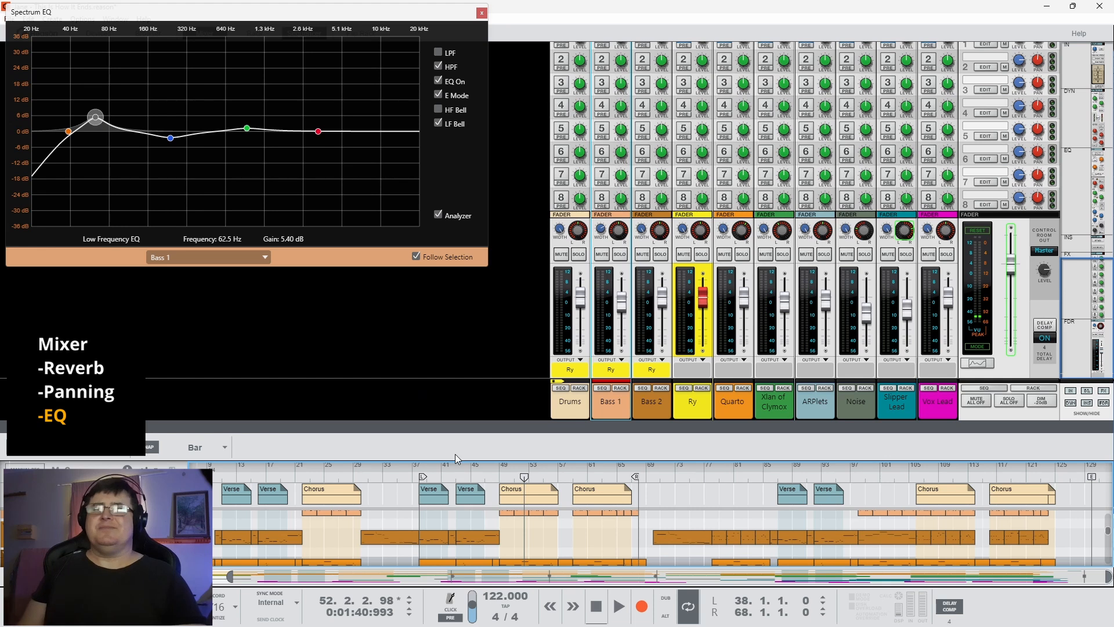
# - Audition Bass 2 from bar 38 with its EQ enabled and bypassed, soloed and in the full mix, and leave the EQ on
pyautogui.press('space')
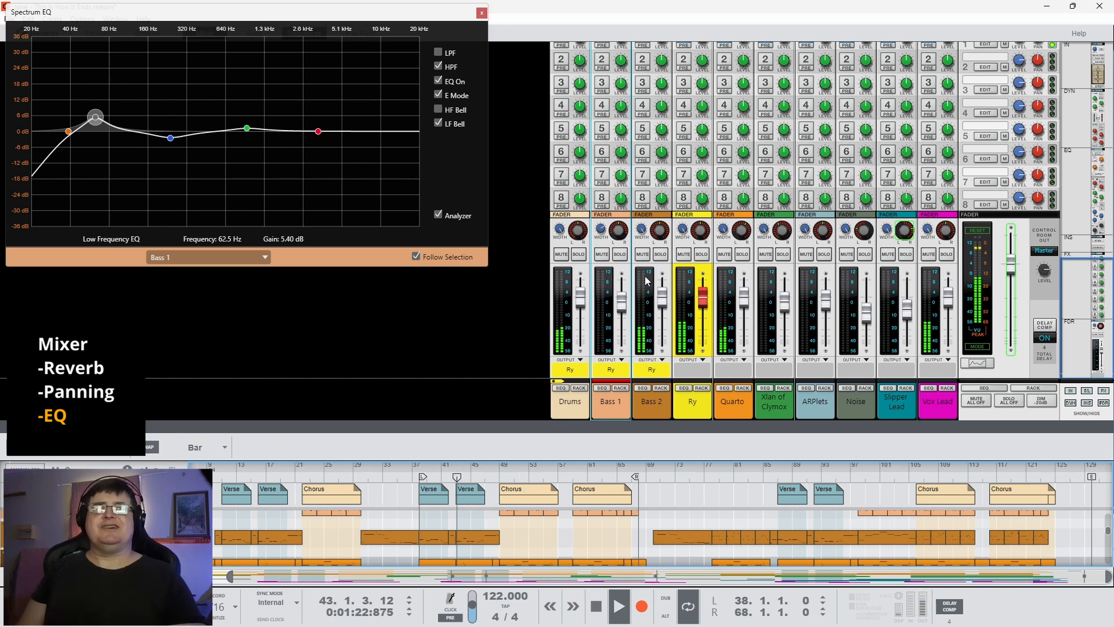
pyautogui.click(660, 254)
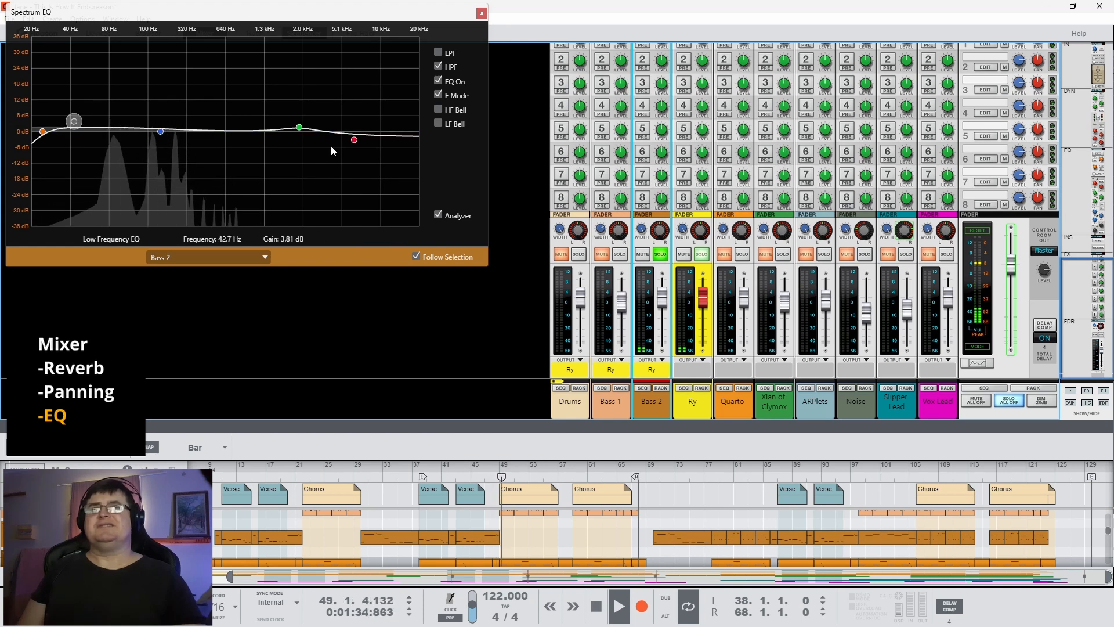
pyautogui.click(426, 478)
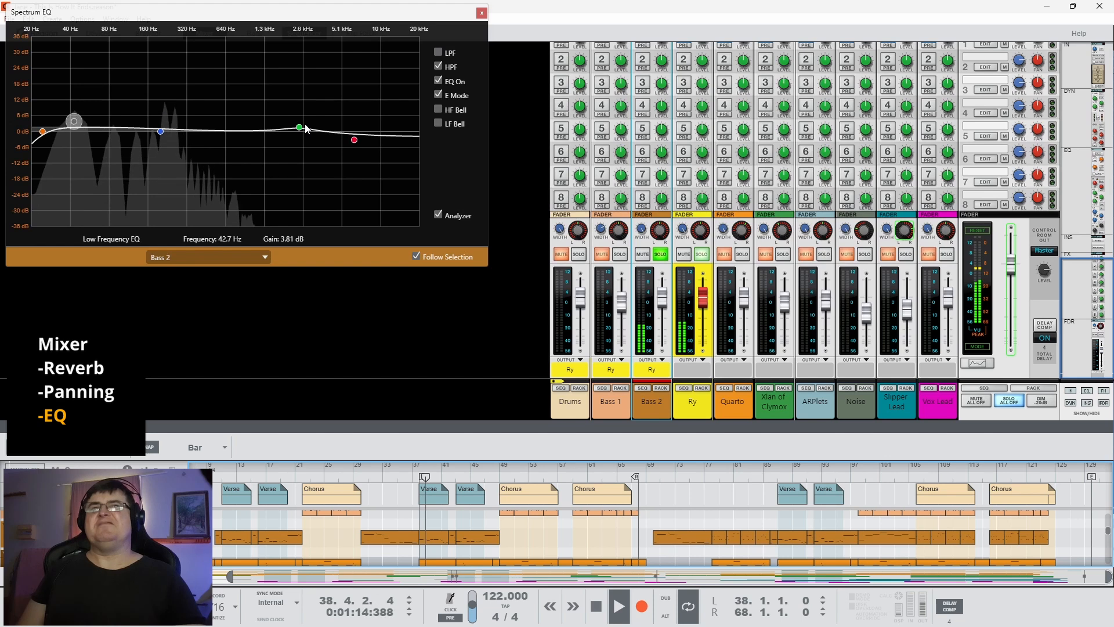
pyautogui.click(438, 81)
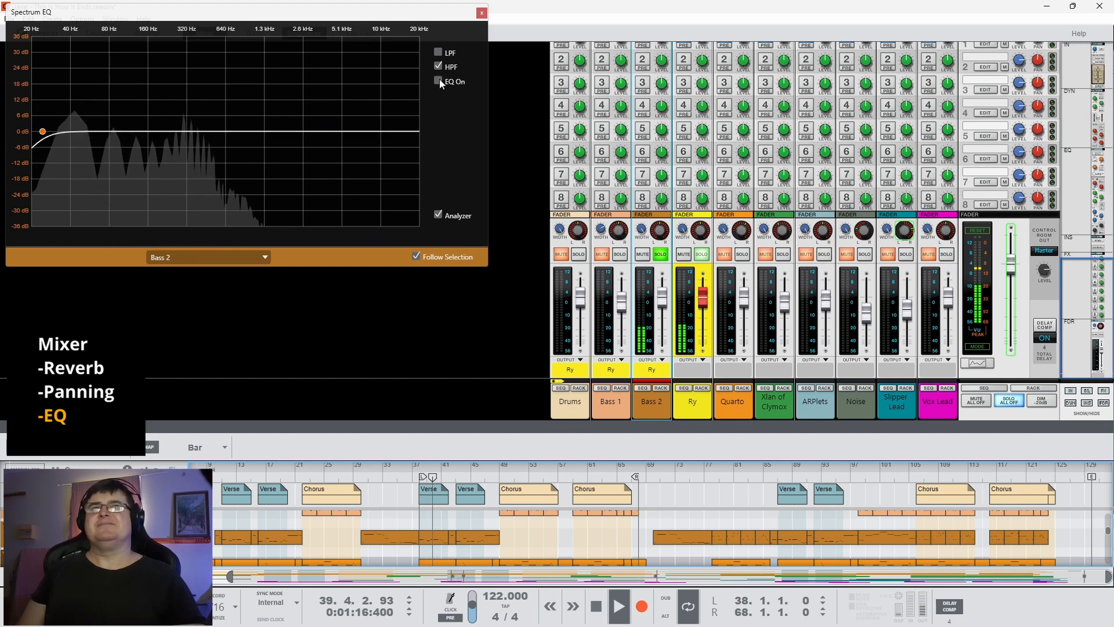
pyautogui.click(658, 253)
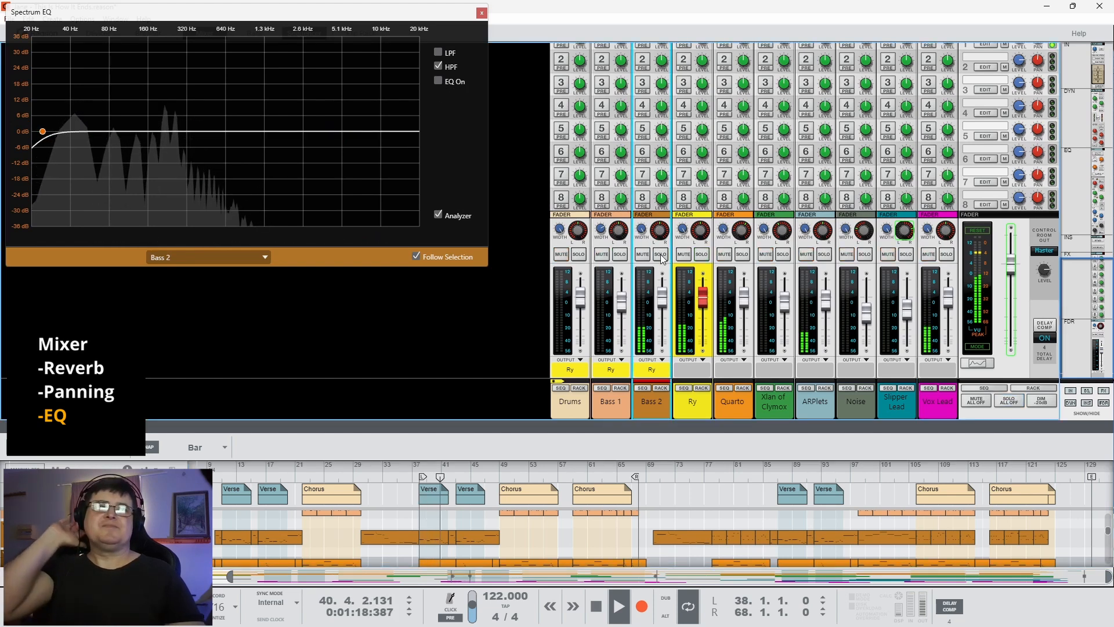
pyautogui.click(441, 82)
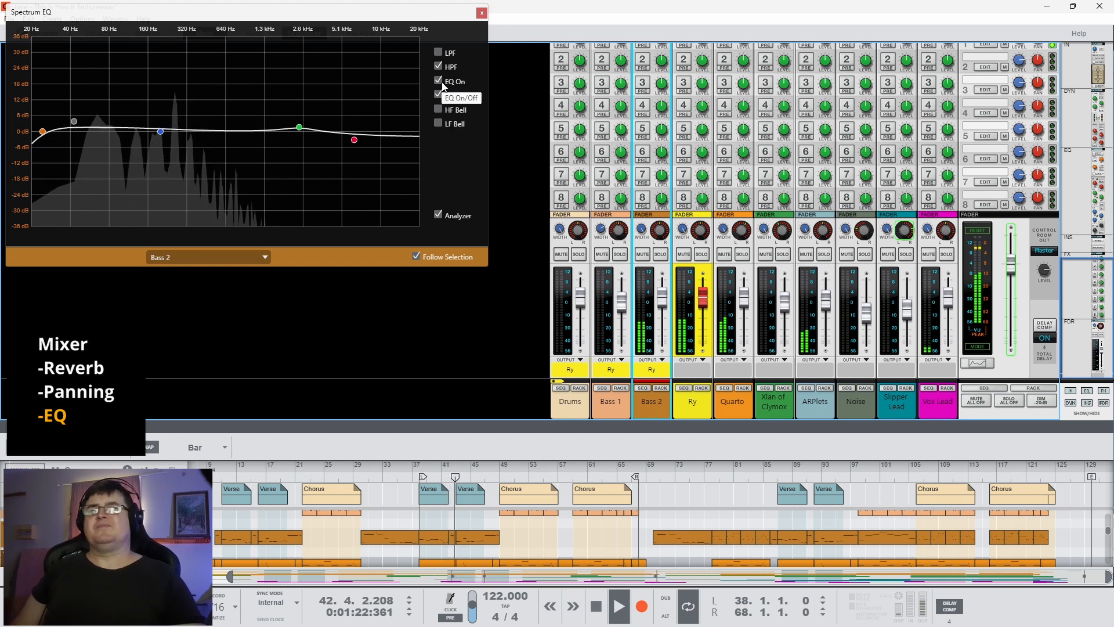
# - Stop playback, inspect the Bass 2 low frequency EQ band, and show the EQ of the Ry channel
pyautogui.press('space')
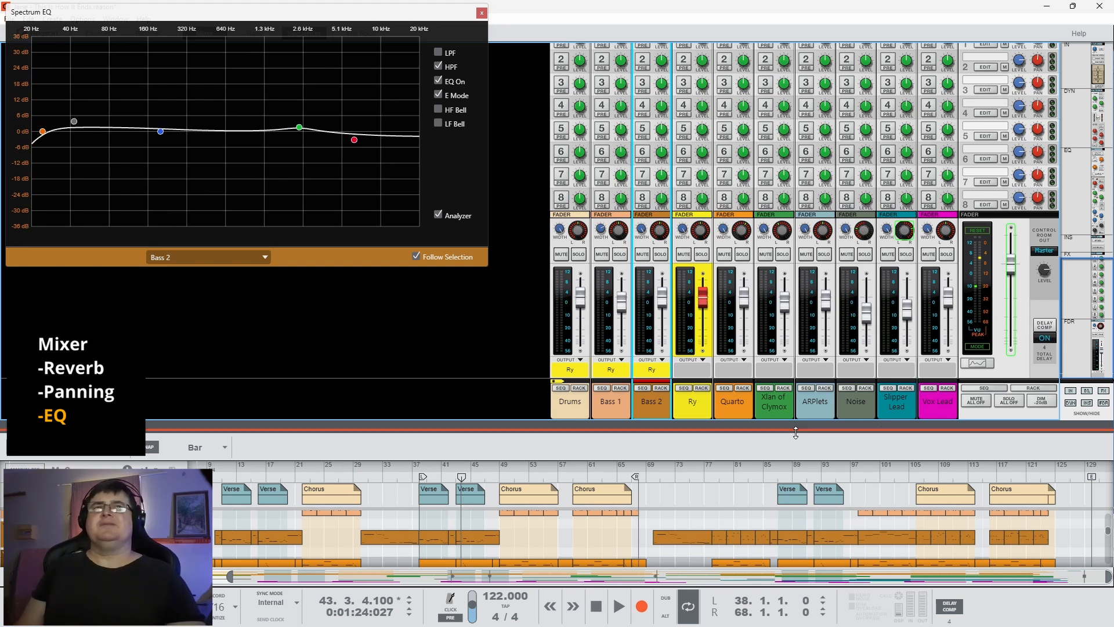
pyautogui.moveTo(303, 128)
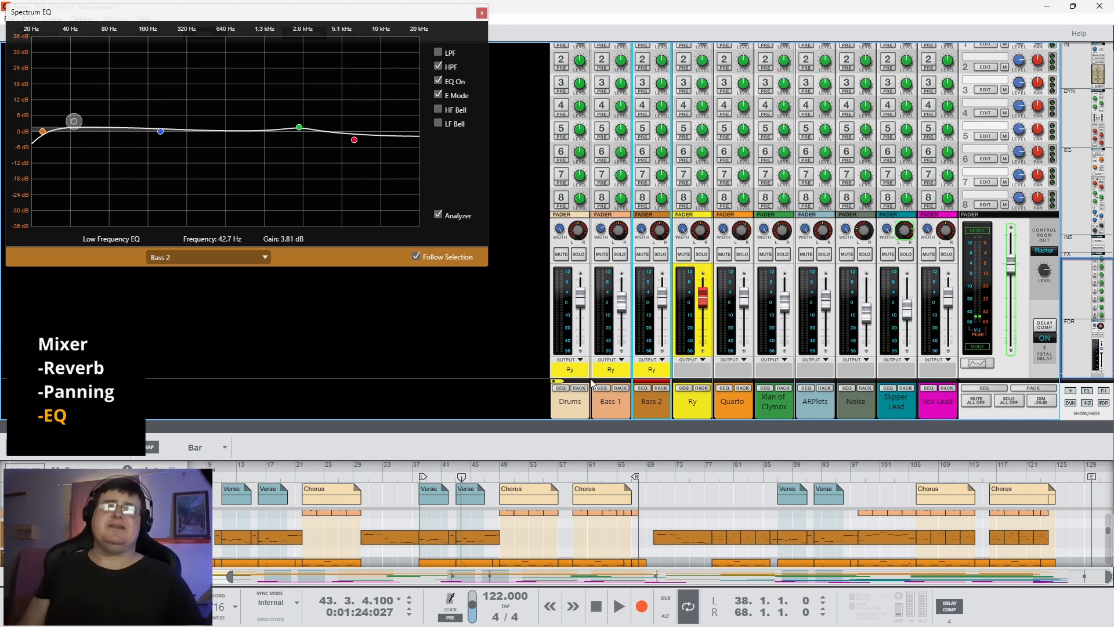
pyautogui.click(697, 417)
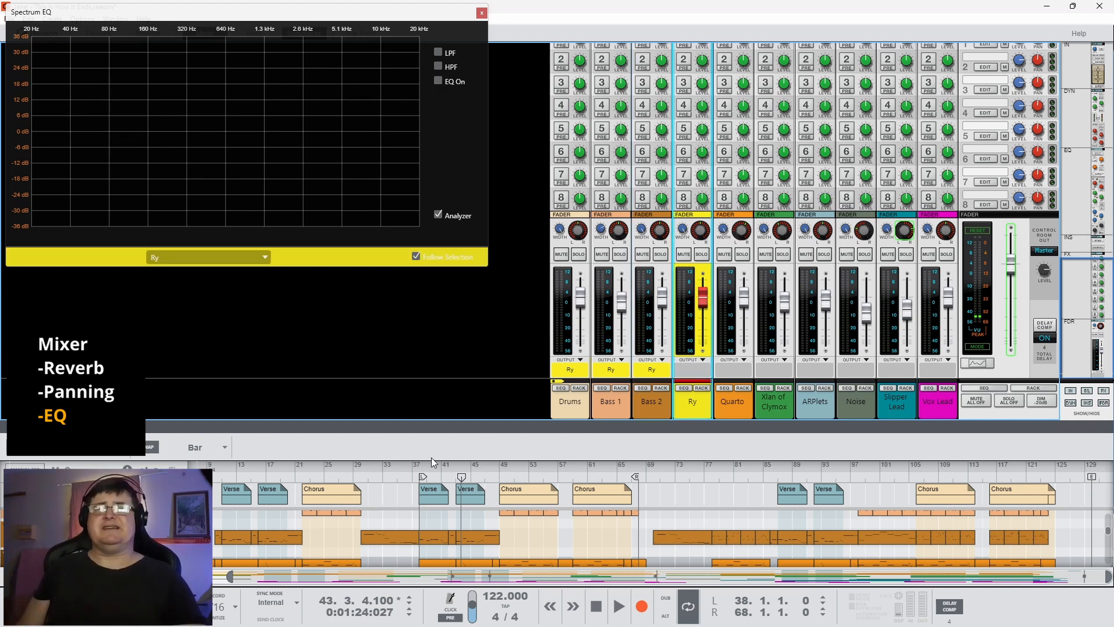
# - Play the Quarto channel soloed from bar 38, compare it with its EQ bypassed and enabled, and leave the EQ on
pyautogui.click(432, 477)
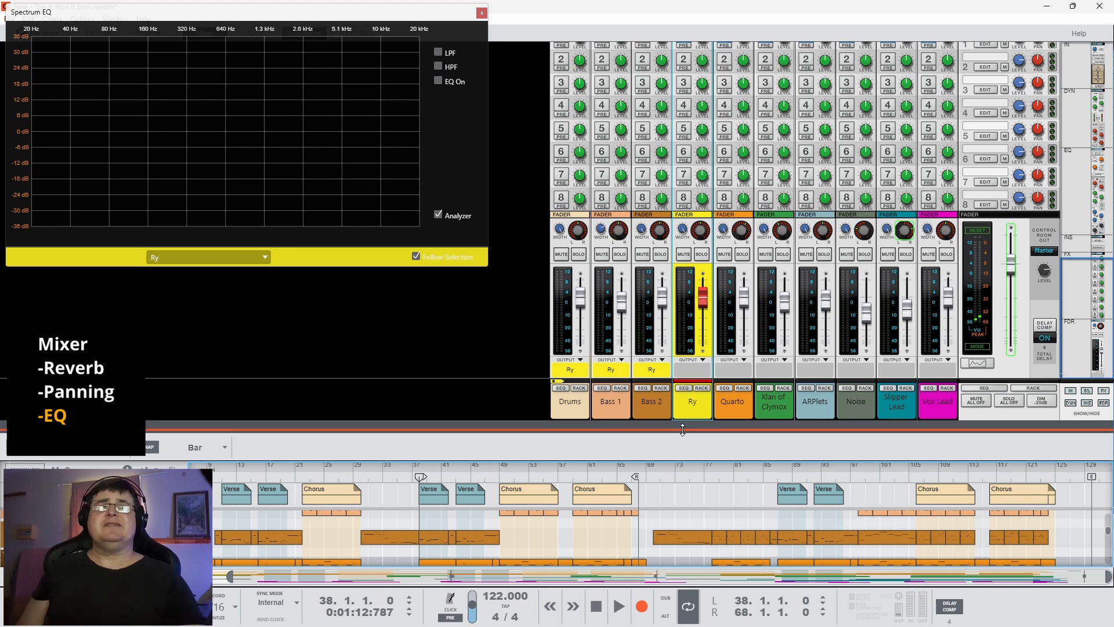
pyautogui.click(728, 410)
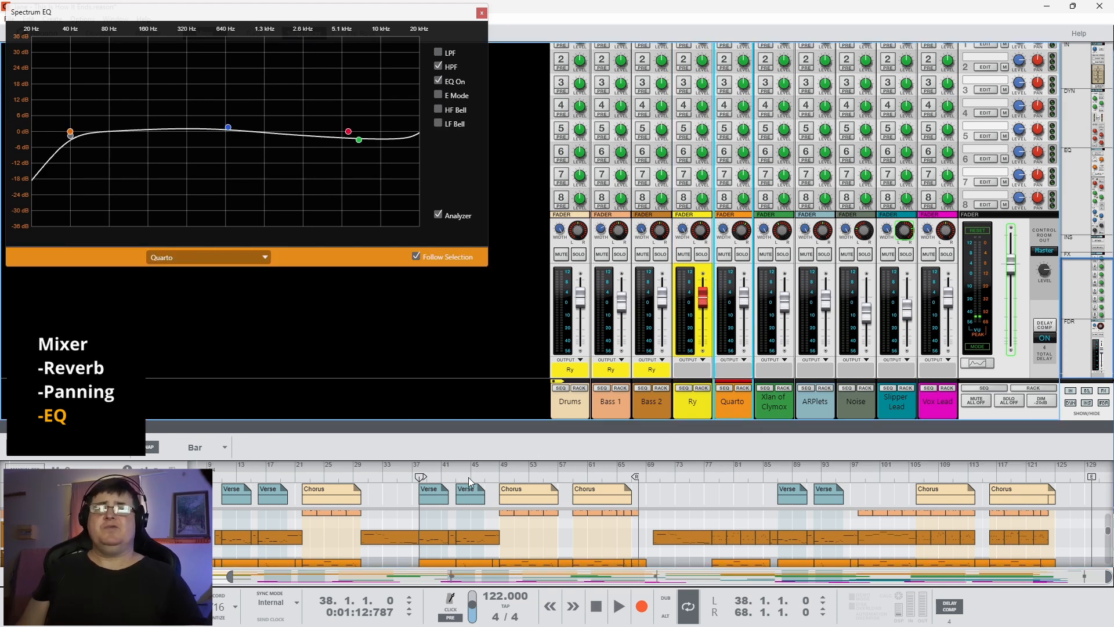
pyautogui.press('space')
pyautogui.click(742, 254)
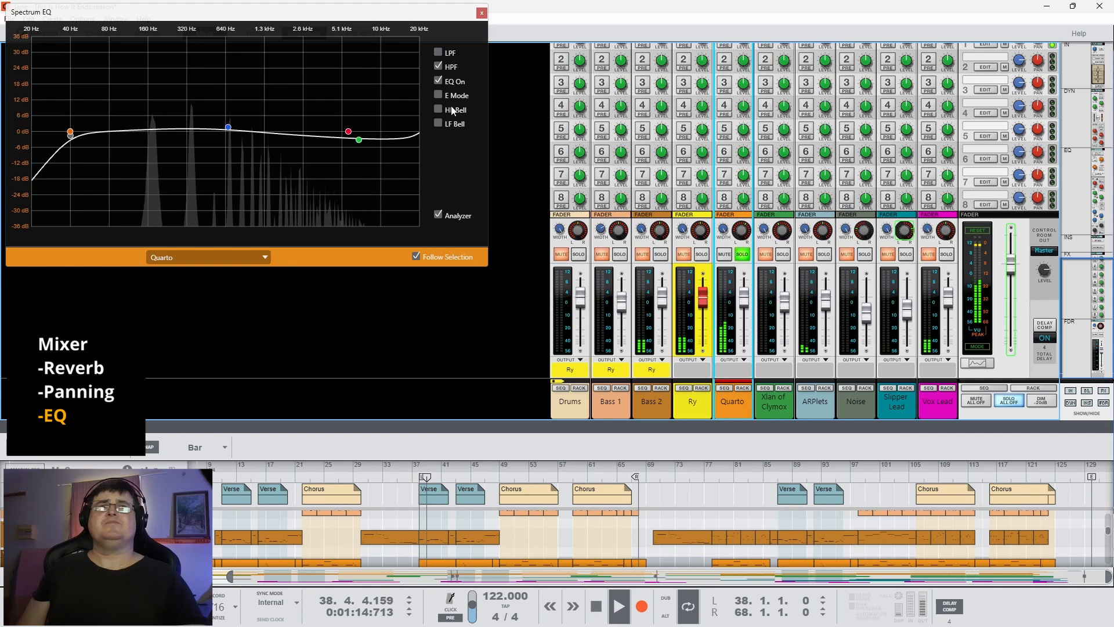
pyautogui.click(437, 80)
pyautogui.click(437, 80)
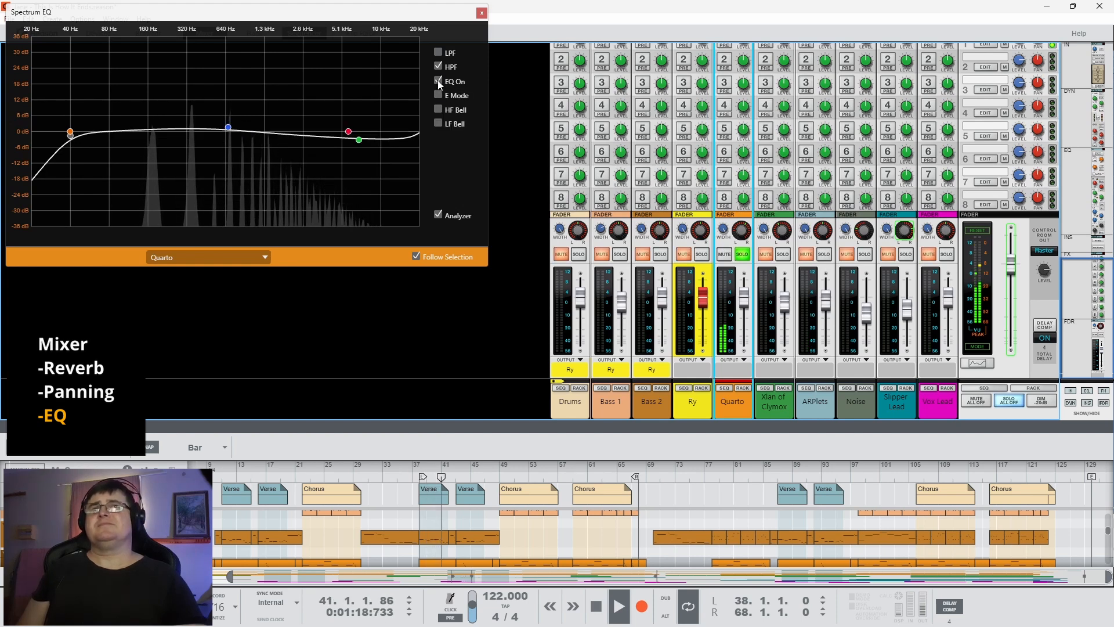
pyautogui.click(438, 81)
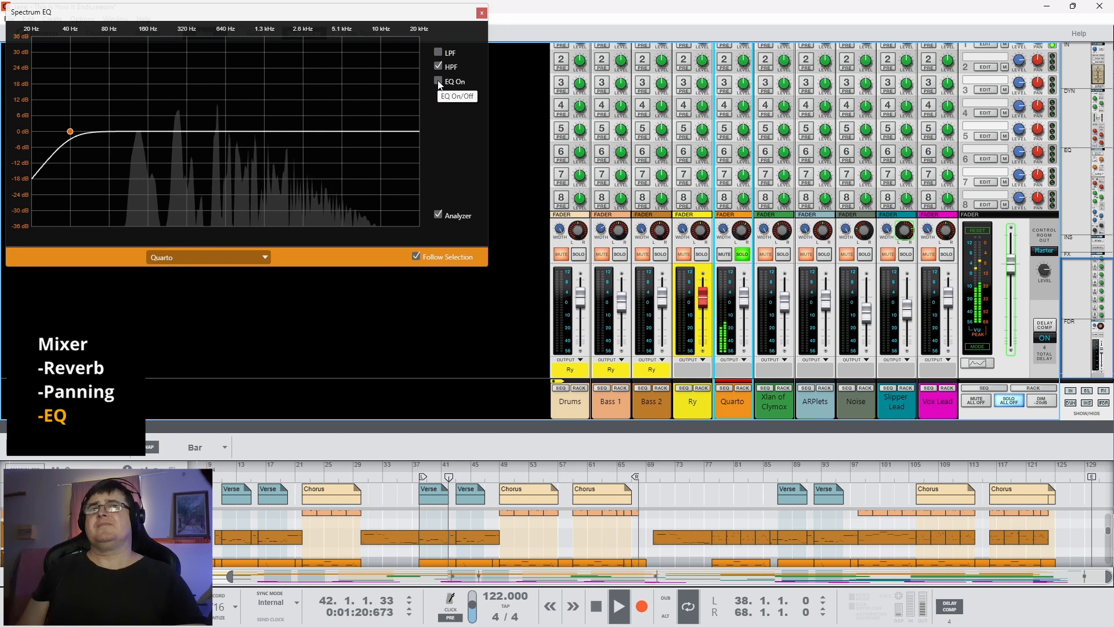
pyautogui.click(438, 81)
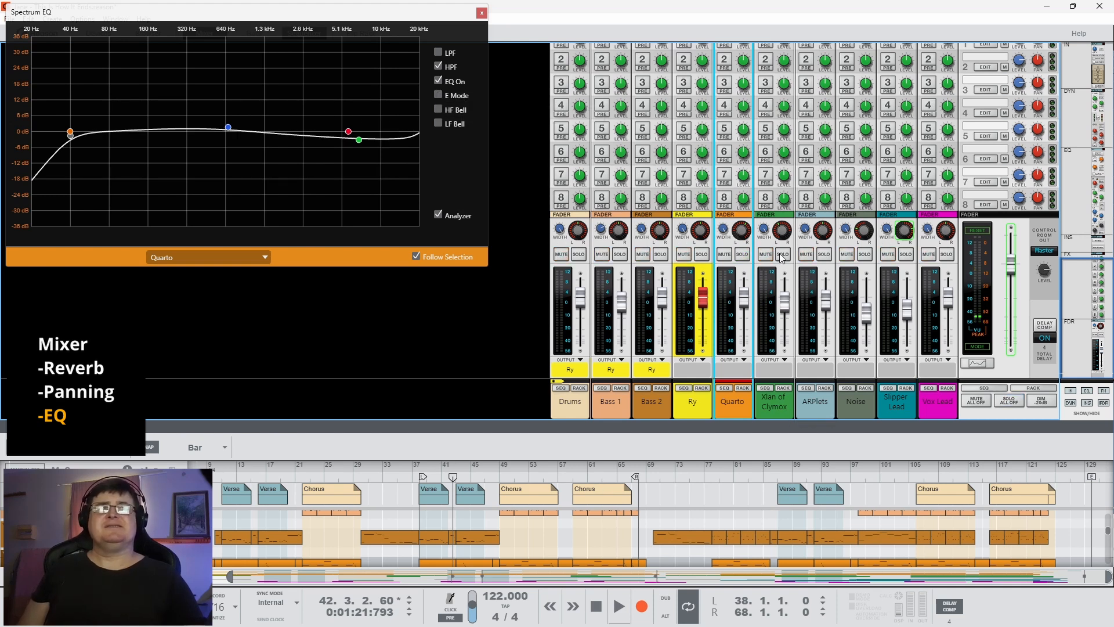
# - Audition Xlan of Clymox soloed from bar 32 with EQ bypassed and enabled, and inspect its high frequency band and low pass filter
pyautogui.click(780, 404)
pyautogui.click(379, 470)
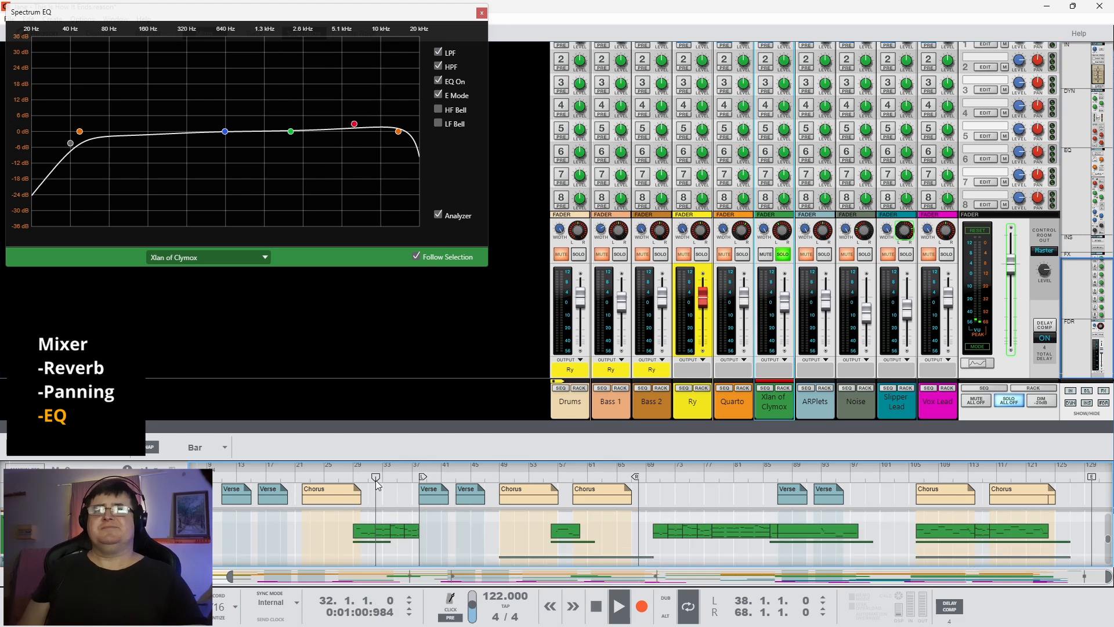
pyautogui.click(436, 81)
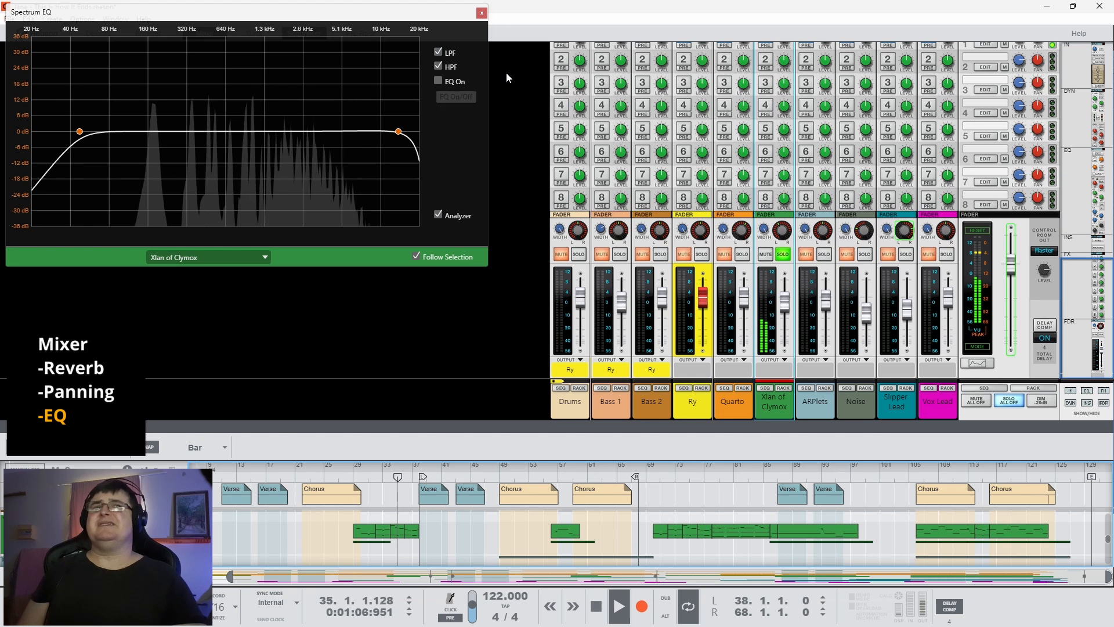
pyautogui.click(437, 81)
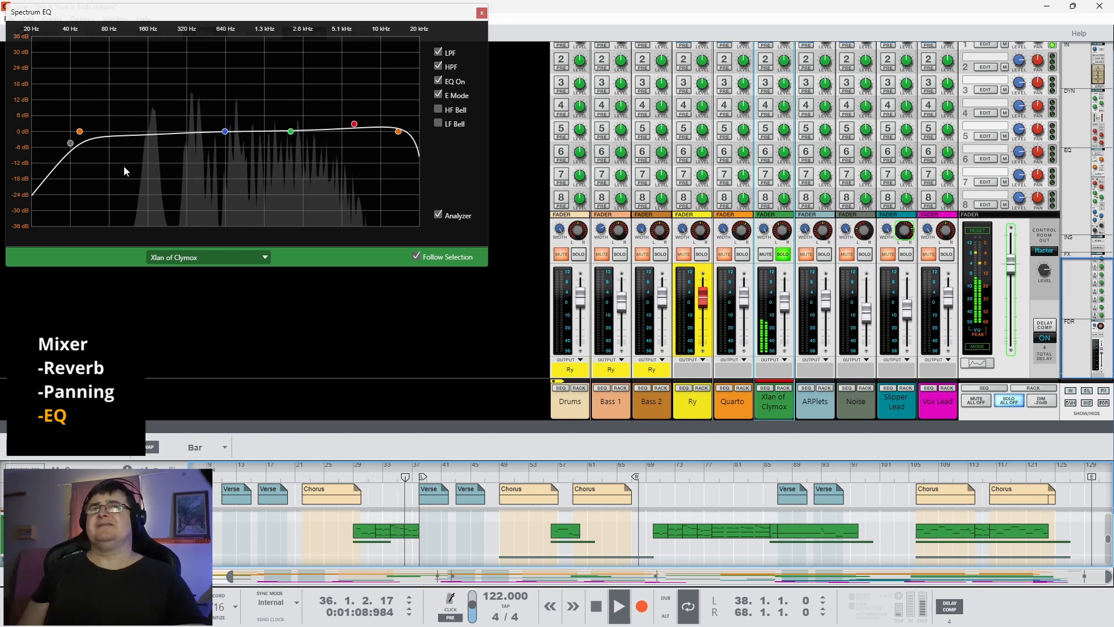
pyautogui.click(354, 124)
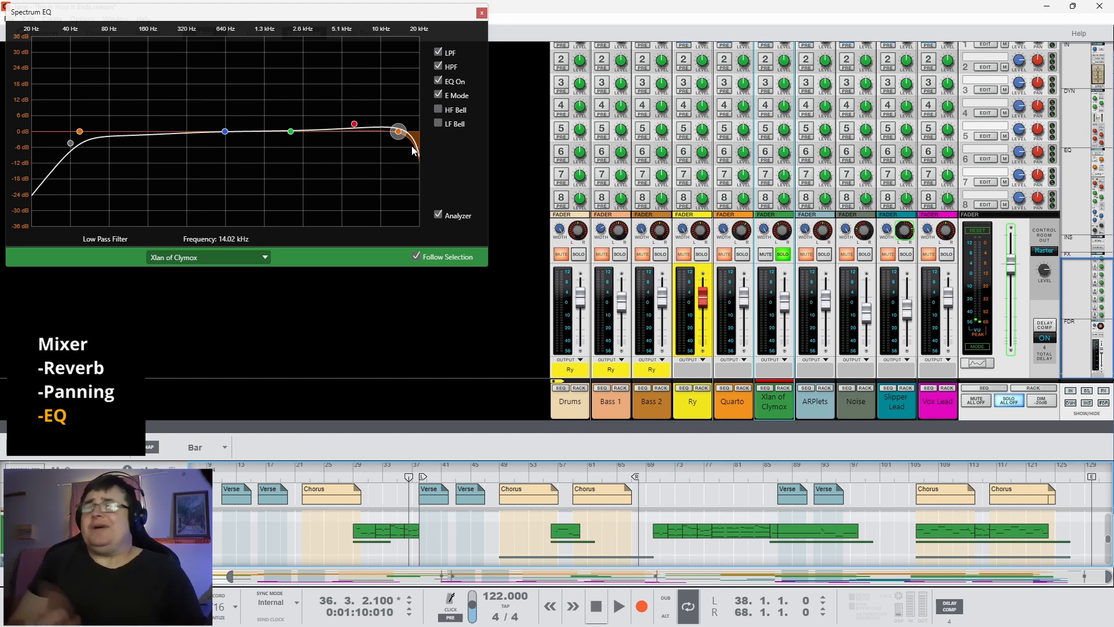
pyautogui.click(783, 259)
# - Play ARPlets soloed from bar 38, bypass its EQ and high pass filter for comparison, and re-enable both
pyautogui.click(815, 407)
pyautogui.press('space')
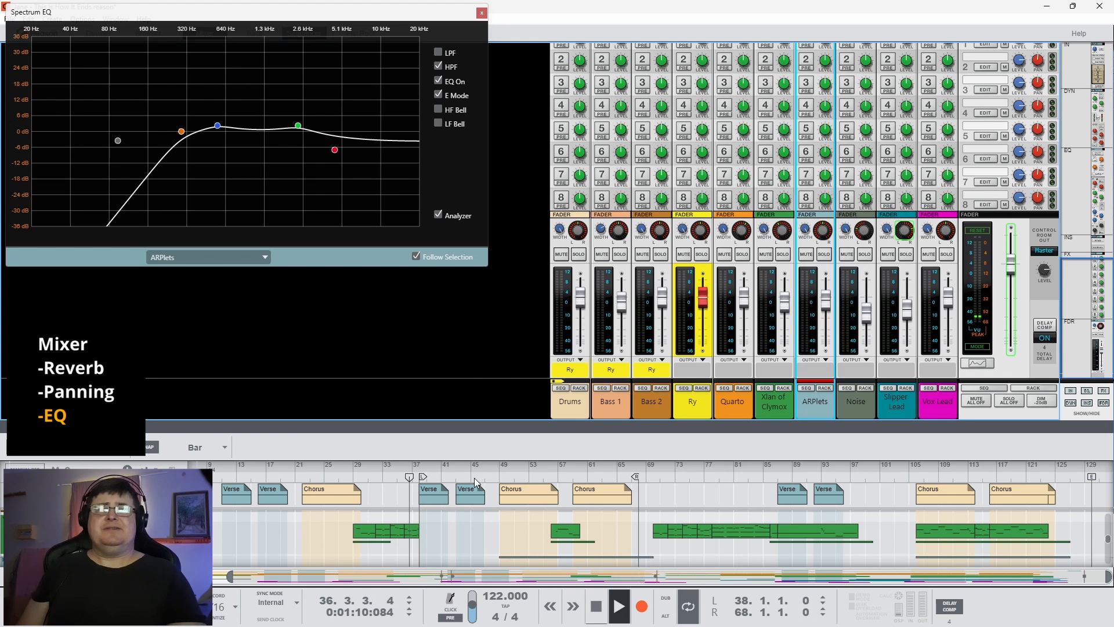
pyautogui.press('space')
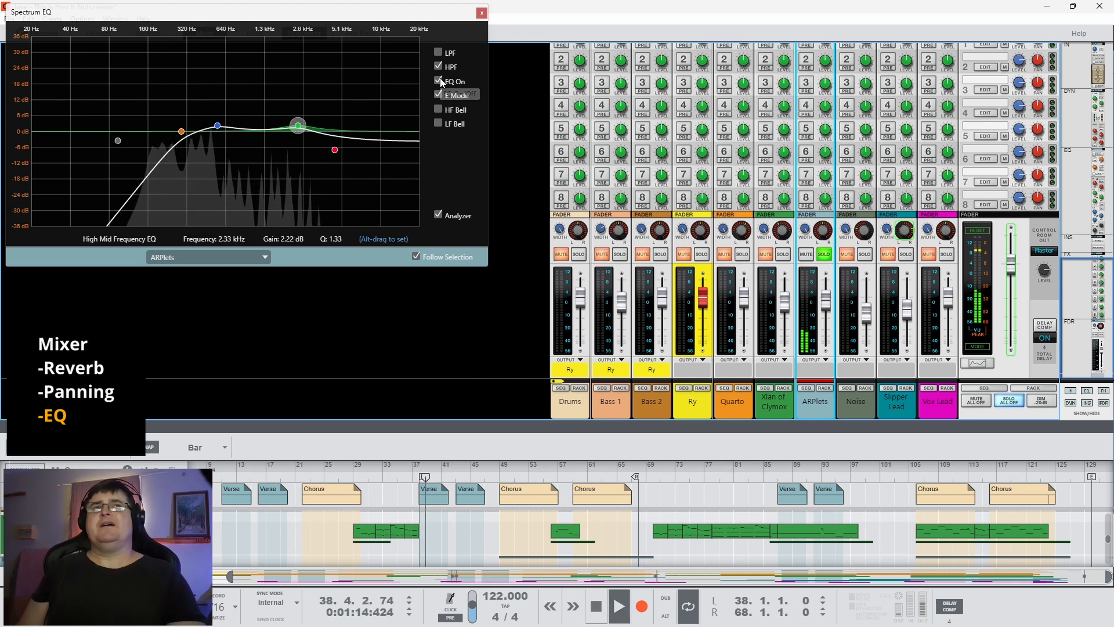
pyautogui.click(439, 82)
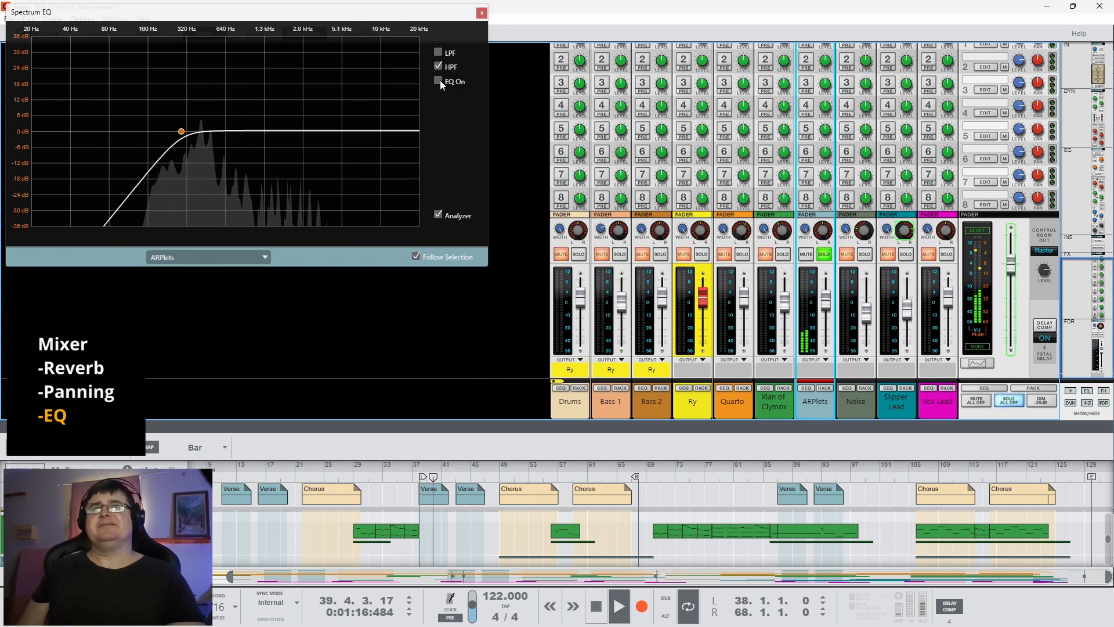
pyautogui.click(437, 68)
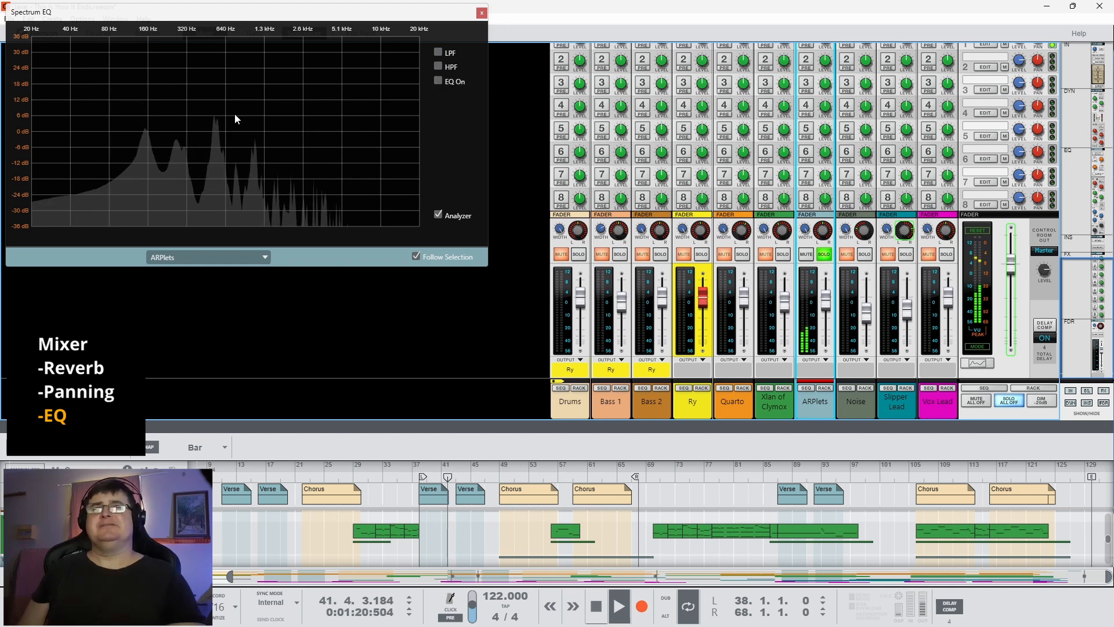
pyautogui.click(440, 80)
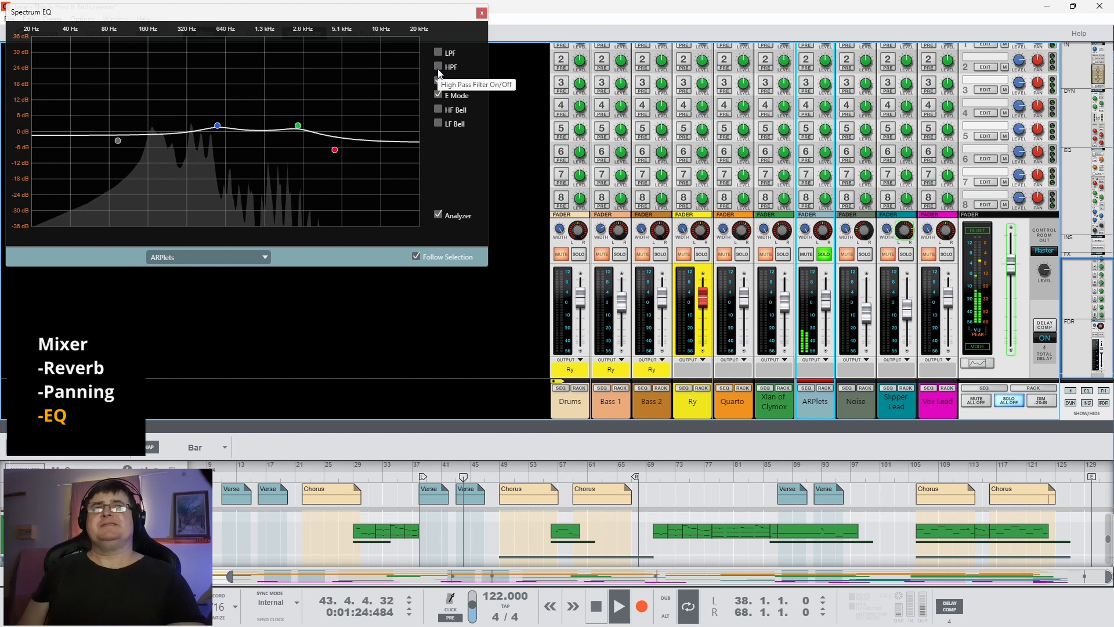
pyautogui.click(437, 68)
# - Compare the ARPlets EQ and E Mode off and on in the full mix, leave both on, and inspect the high frequency band
pyautogui.click(824, 255)
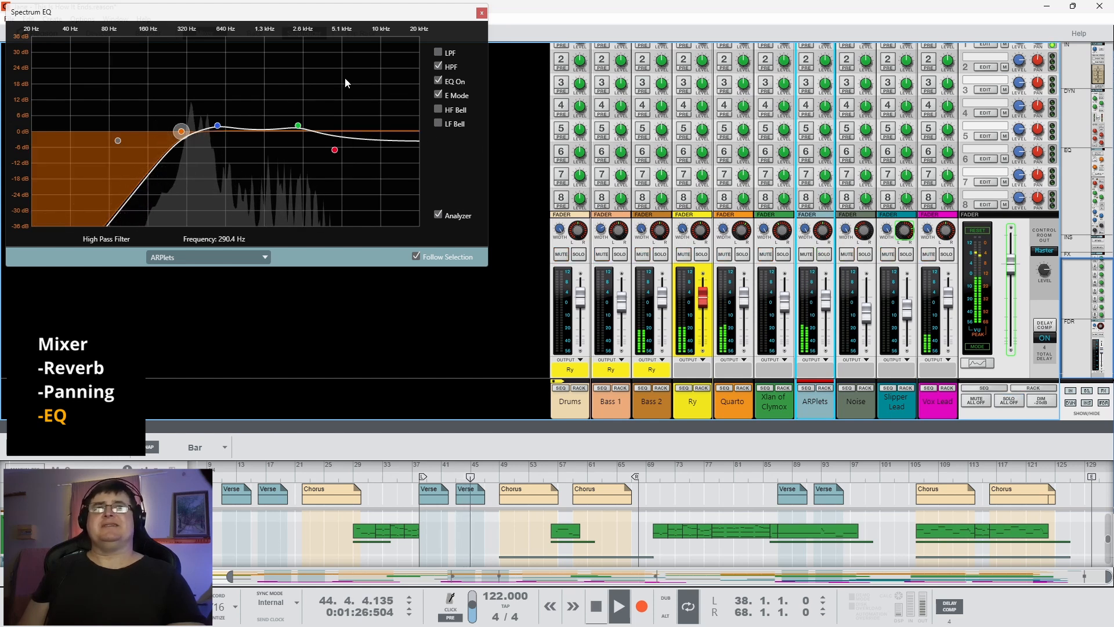
pyautogui.click(439, 81)
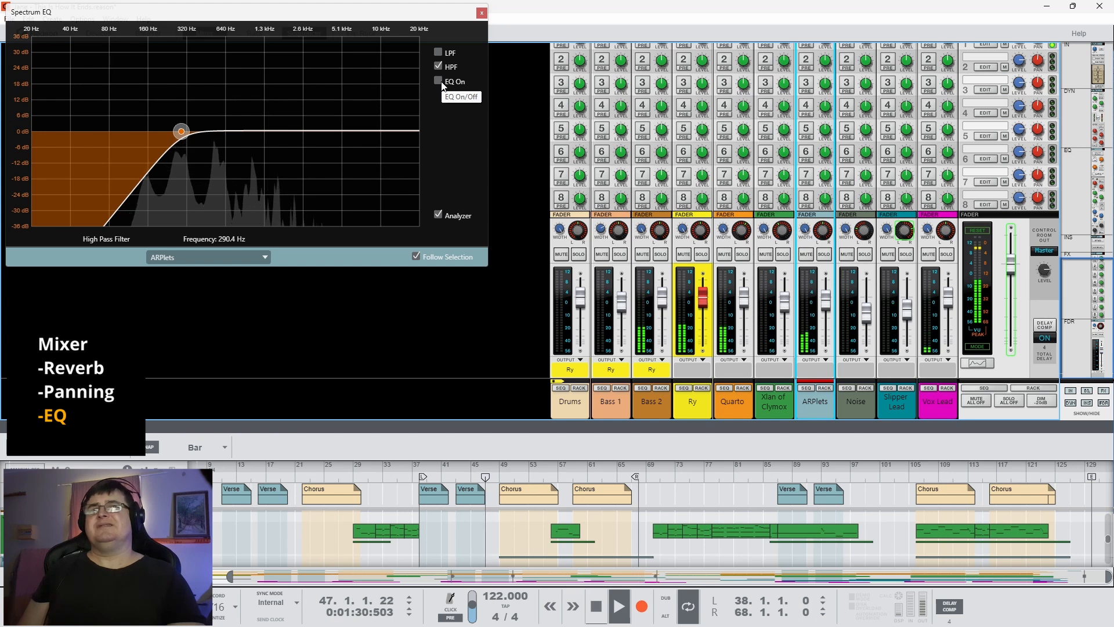
pyautogui.click(440, 81)
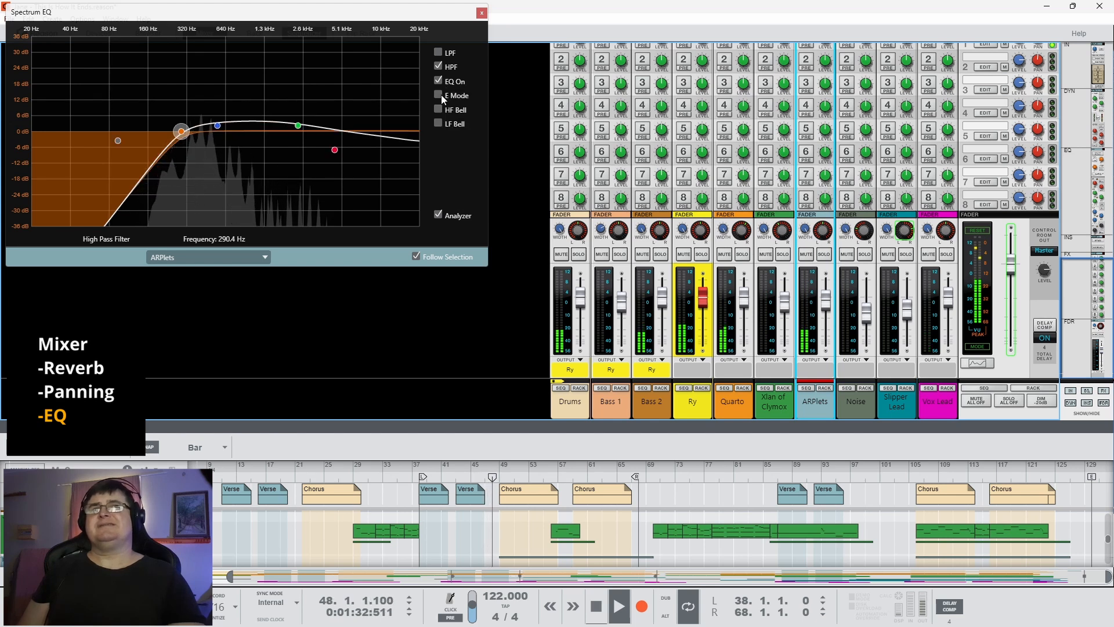
pyautogui.click(439, 95)
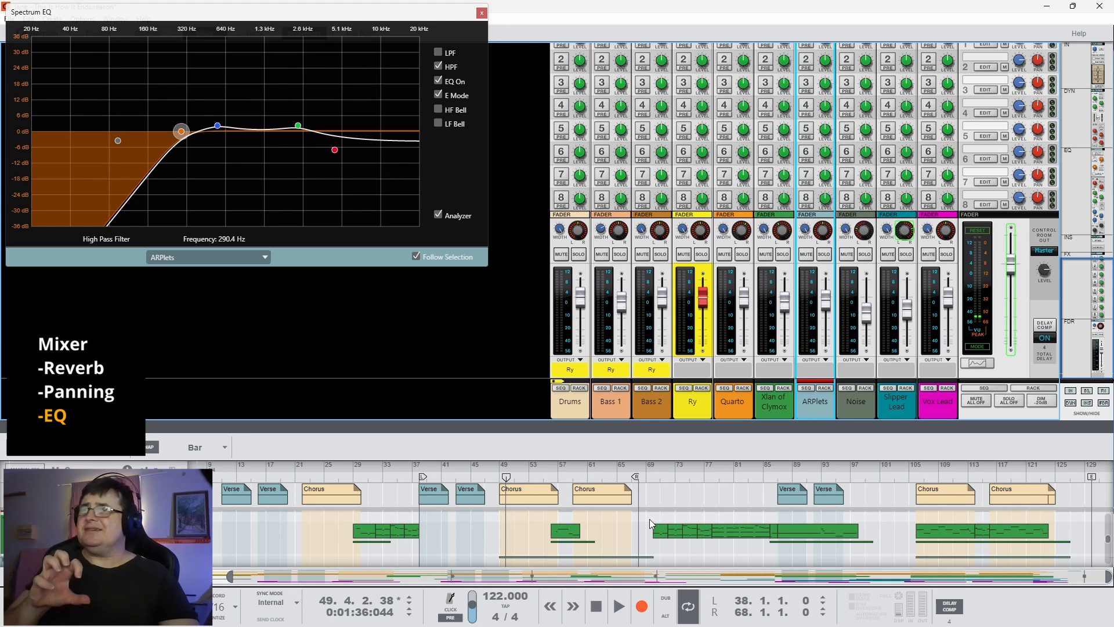
pyautogui.click(334, 151)
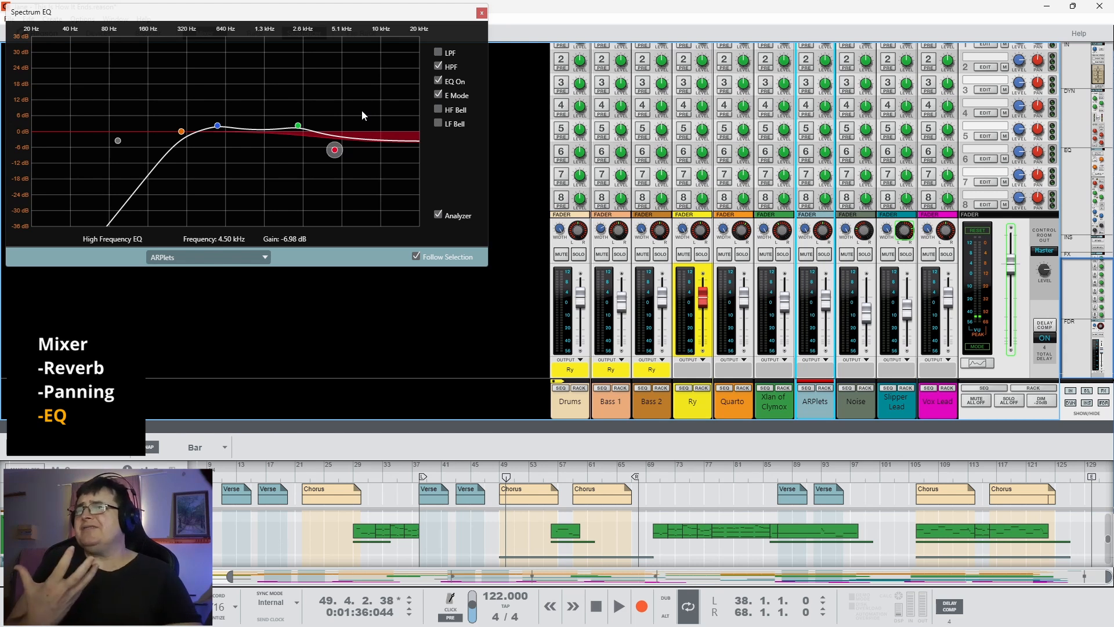
# - Show the Noise channel's EQ, play the song from bar 1, and inspect its high mid and high frequency bands
pyautogui.click(853, 408)
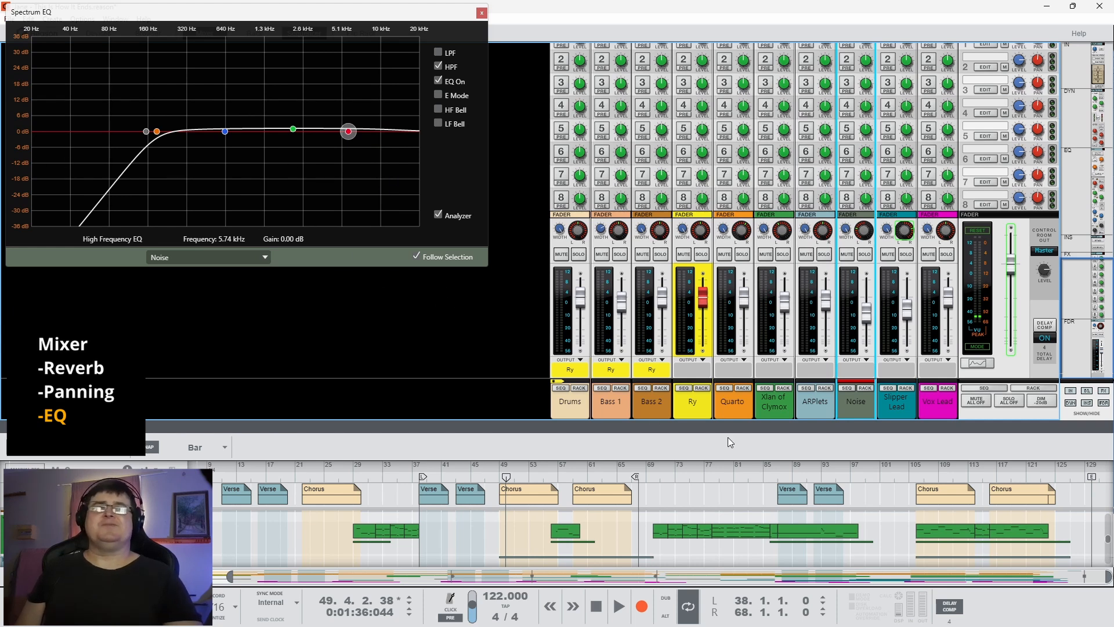
pyautogui.moveTo(277, 473); pyautogui.dragTo(153, 485)
pyautogui.press('space')
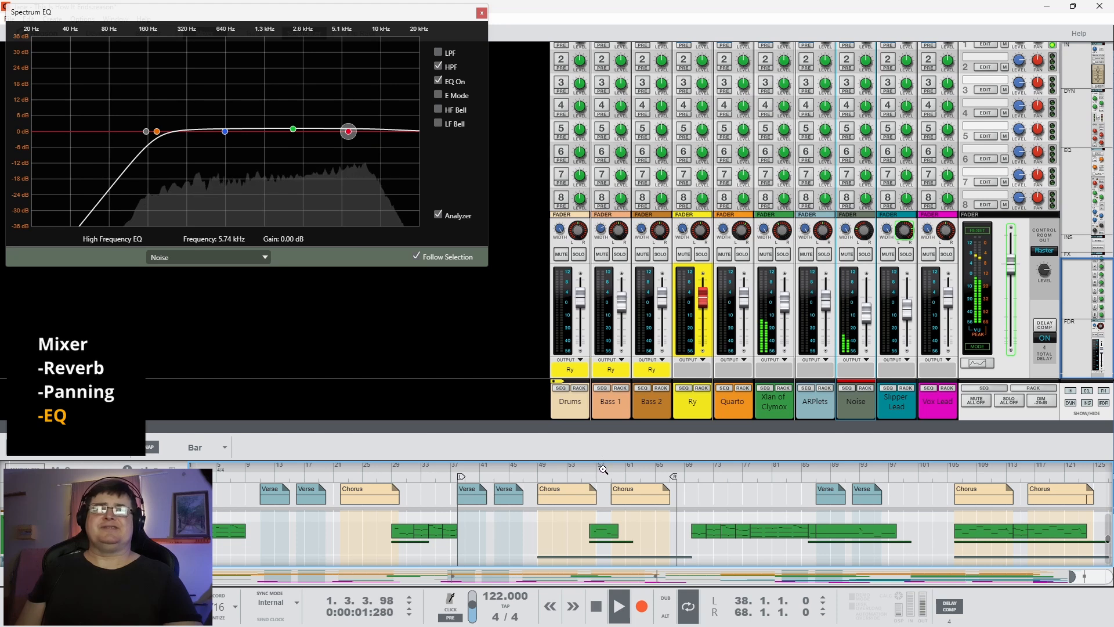
pyautogui.moveTo(604, 469); pyautogui.dragTo(602, 430)
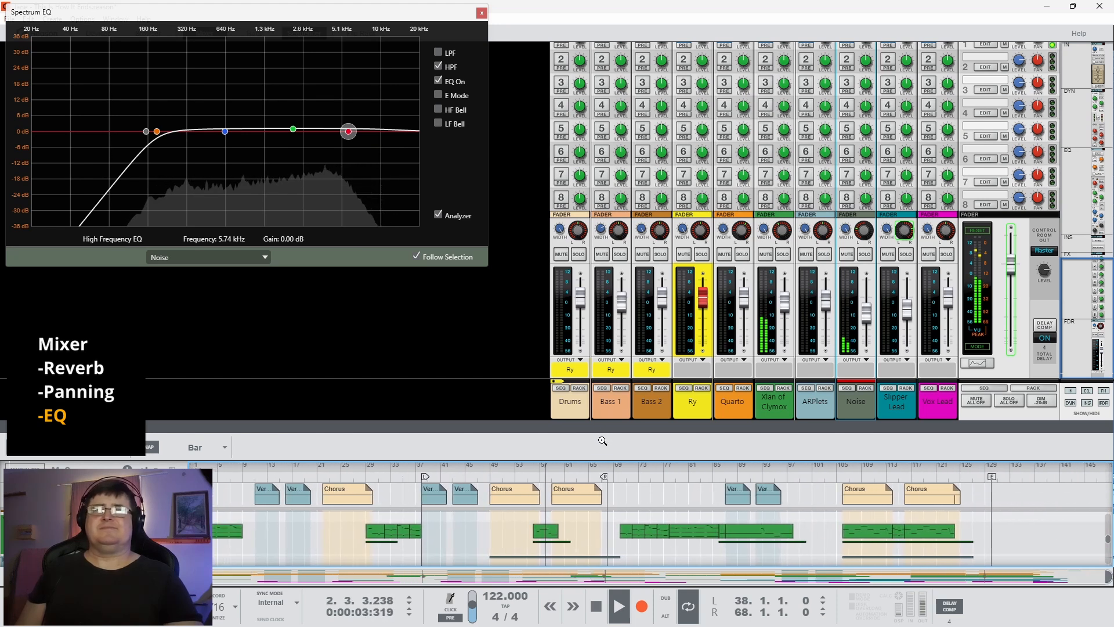
pyautogui.click(293, 128)
pyautogui.click(348, 132)
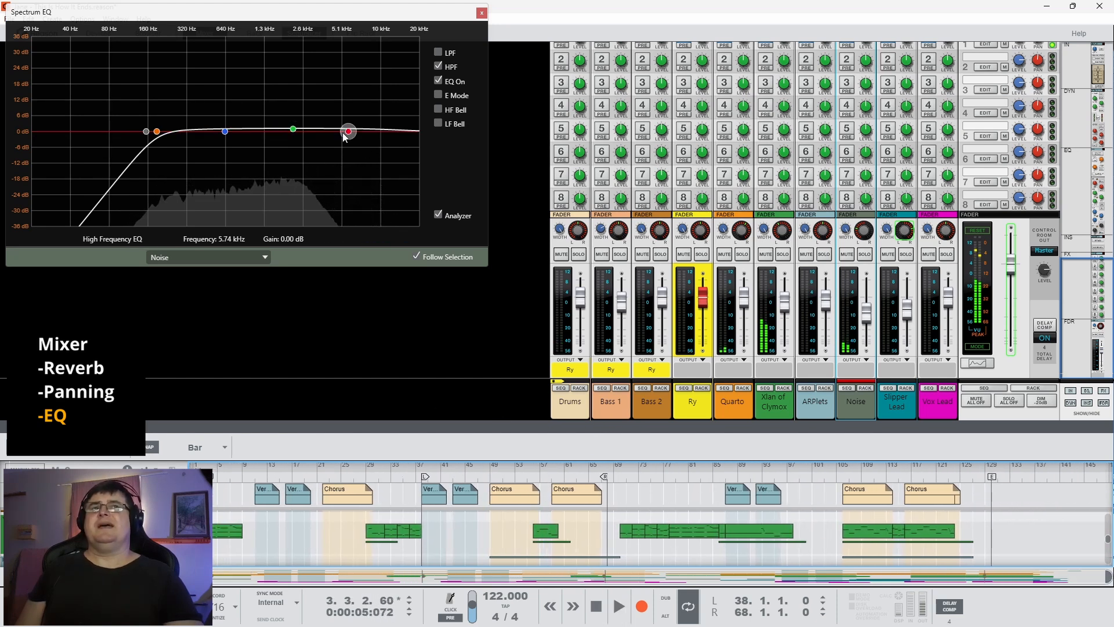
pyautogui.click(293, 129)
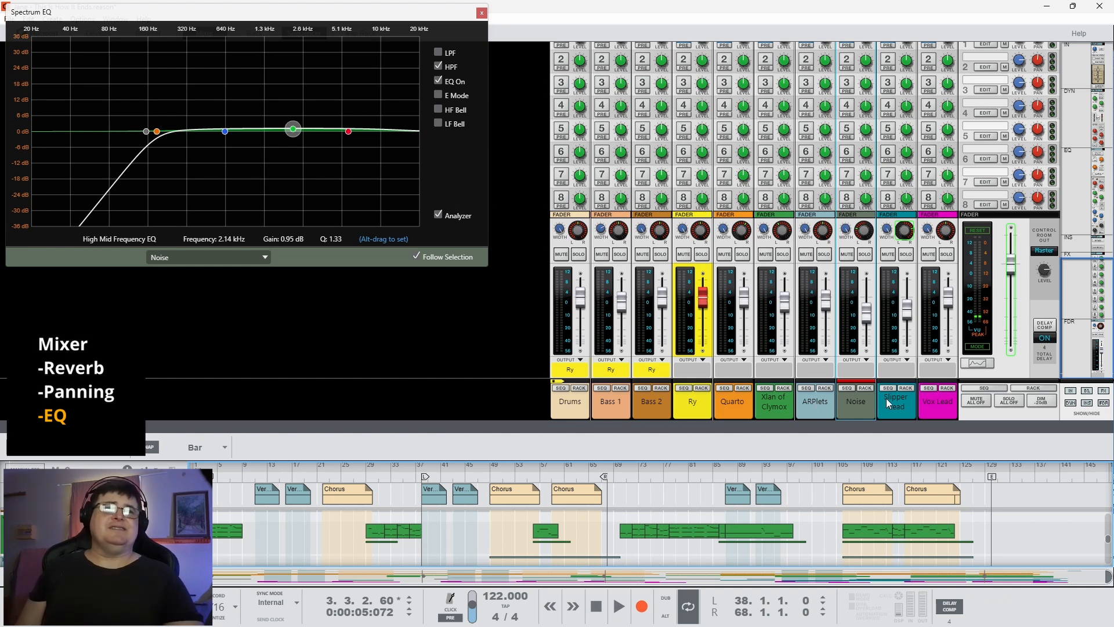
# - Play the full mix from about bar 77, comparing it with the Slipper Lead EQ bypassed and enabled, and leave the EQ on
pyautogui.click(907, 411)
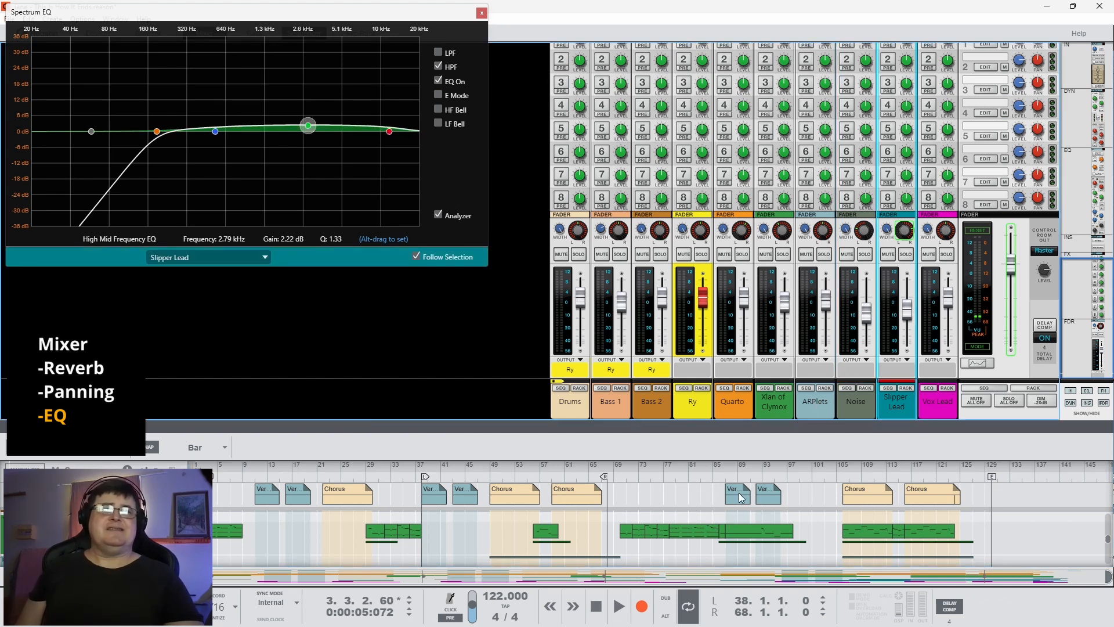
pyautogui.click(667, 485)
pyautogui.press('space')
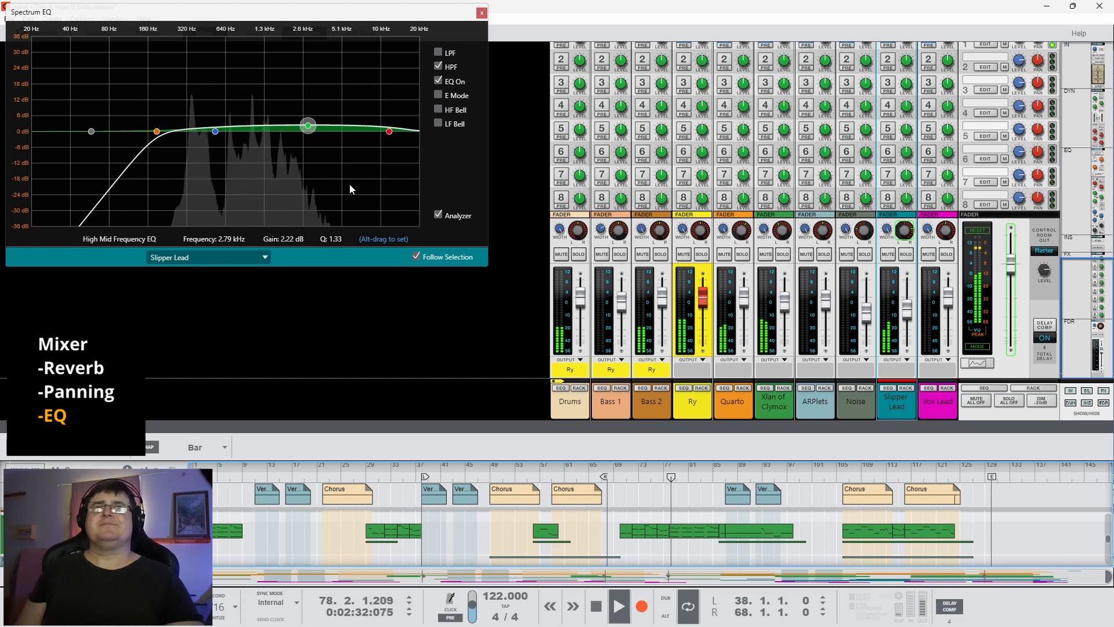
pyautogui.click(438, 81)
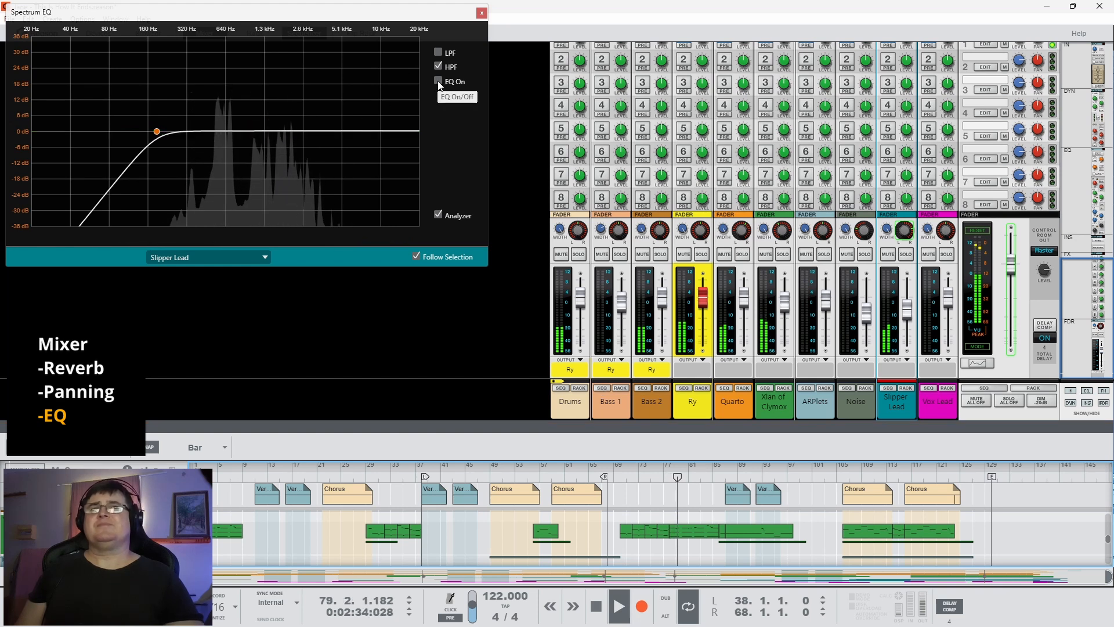
pyautogui.click(439, 82)
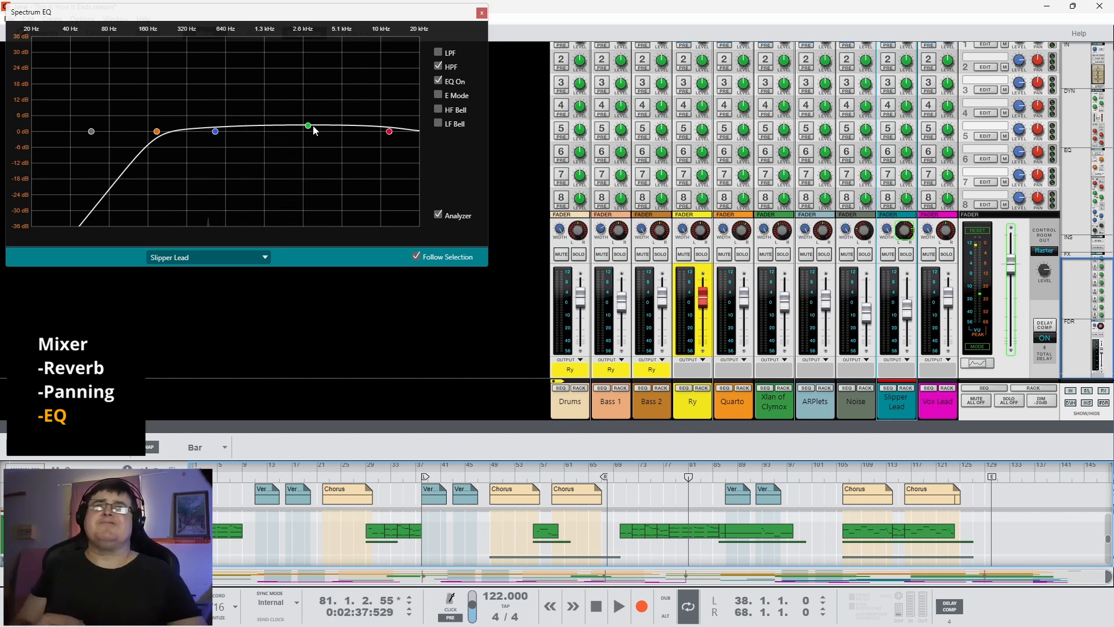
# - Try boosting the Slipper Lead high mid band to 20.00 dB at 2.47 kHz, and undo the change
pyautogui.moveTo(392, 135)
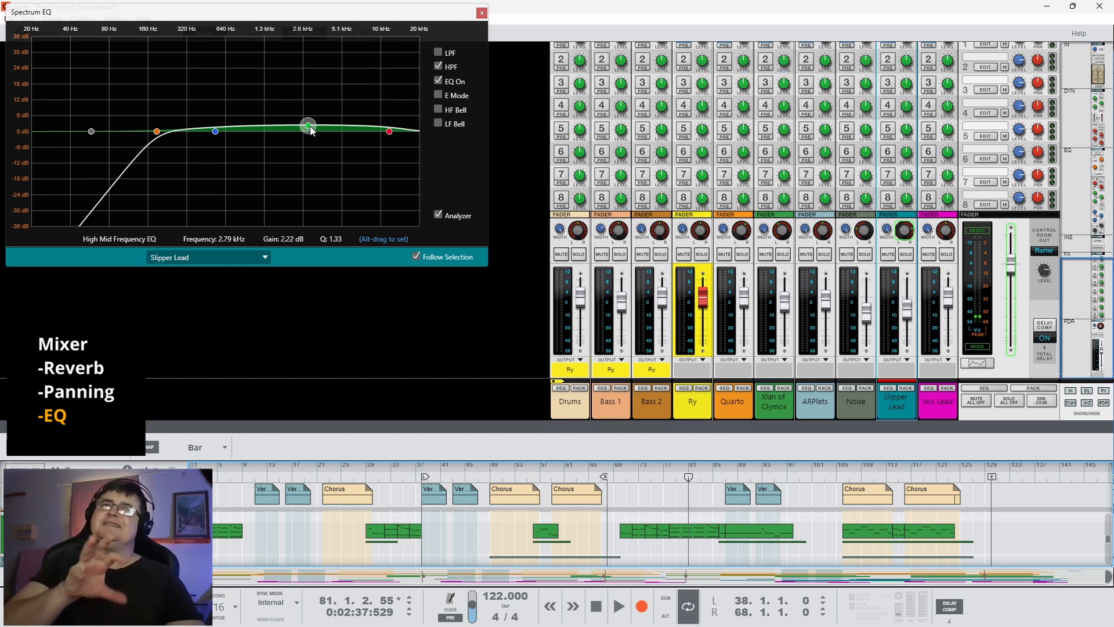
pyautogui.moveTo(310, 129); pyautogui.dragTo(301, 65)
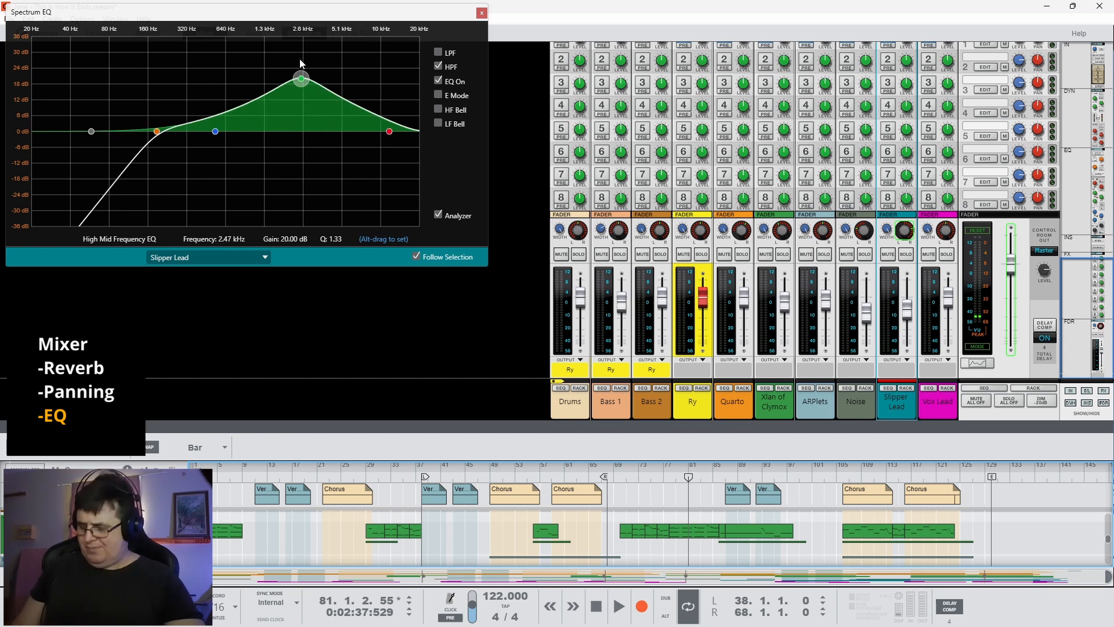
pyautogui.hotkey('ctrl', 'z')
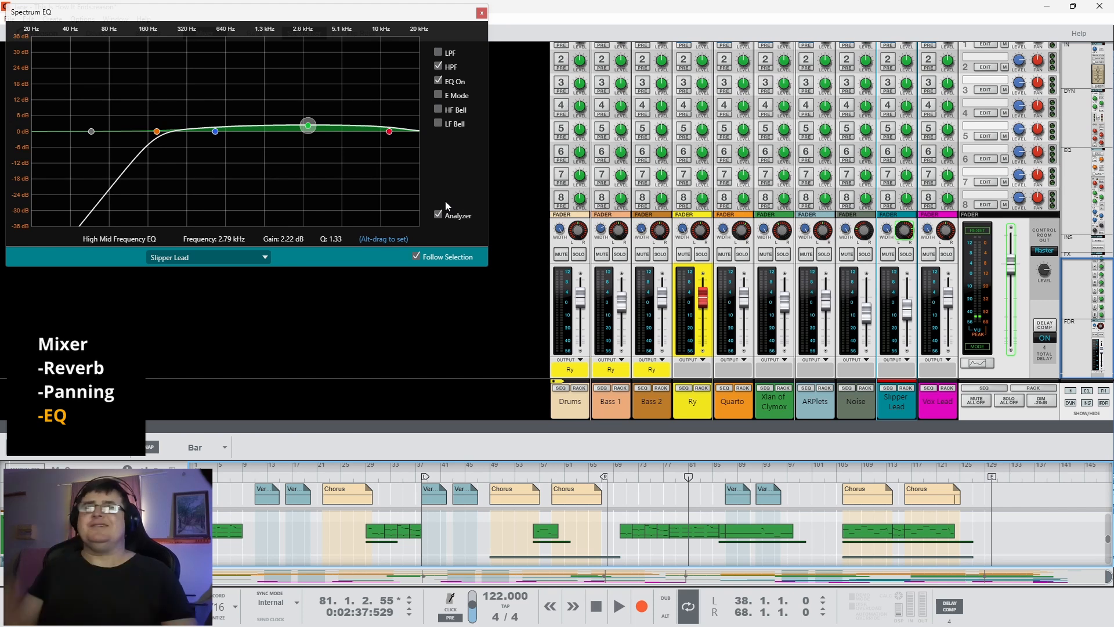
# - Compare the Slipper Lead EQ with E Mode on and off while playing the full mix from about bar 78, leaving it off
pyautogui.click(439, 94)
pyautogui.press('space')
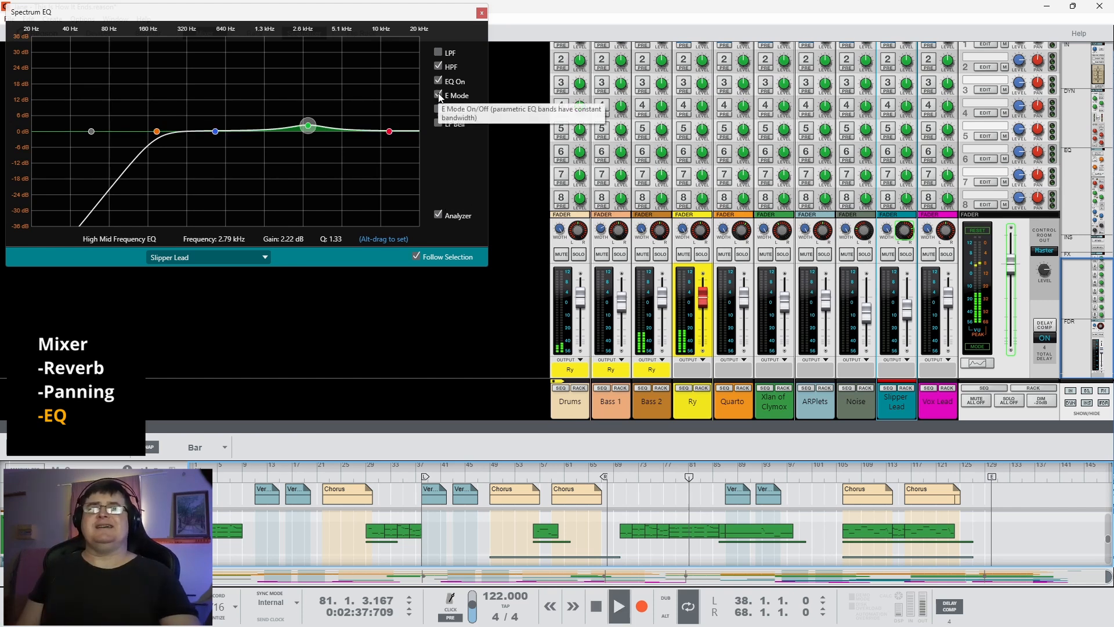
pyautogui.click(678, 478)
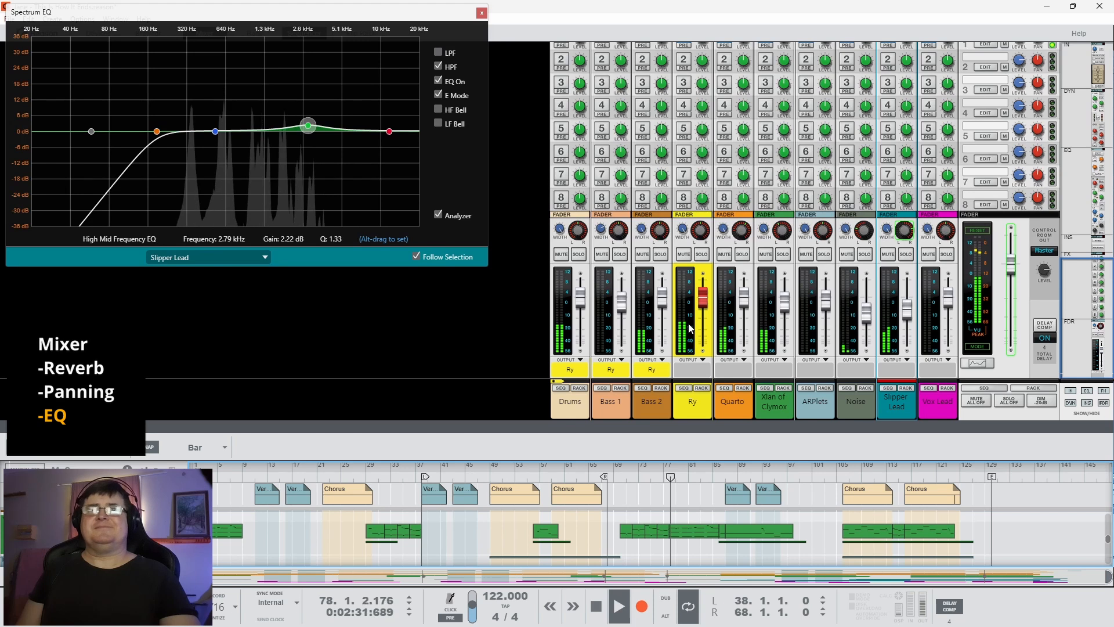
pyautogui.click(438, 95)
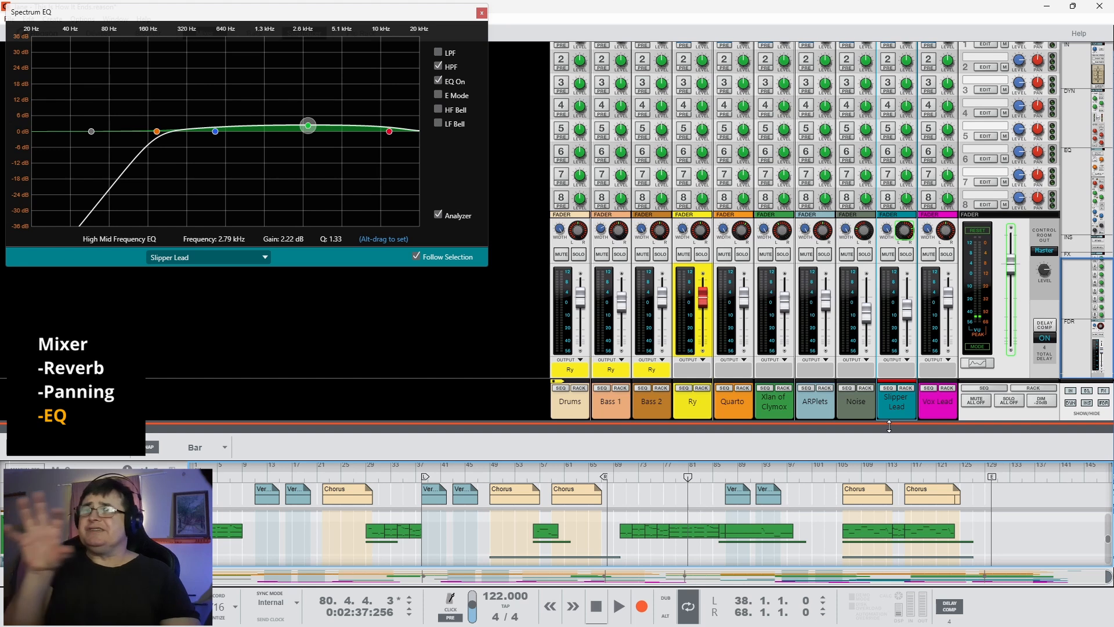
# - Show the Vox Lead channel's EQ and play from bar 38, comparing the EQ off and on twice and leaving it on
pyautogui.click(950, 413)
pyautogui.moveTo(690, 477); pyautogui.dragTo(427, 479)
pyautogui.press('space')
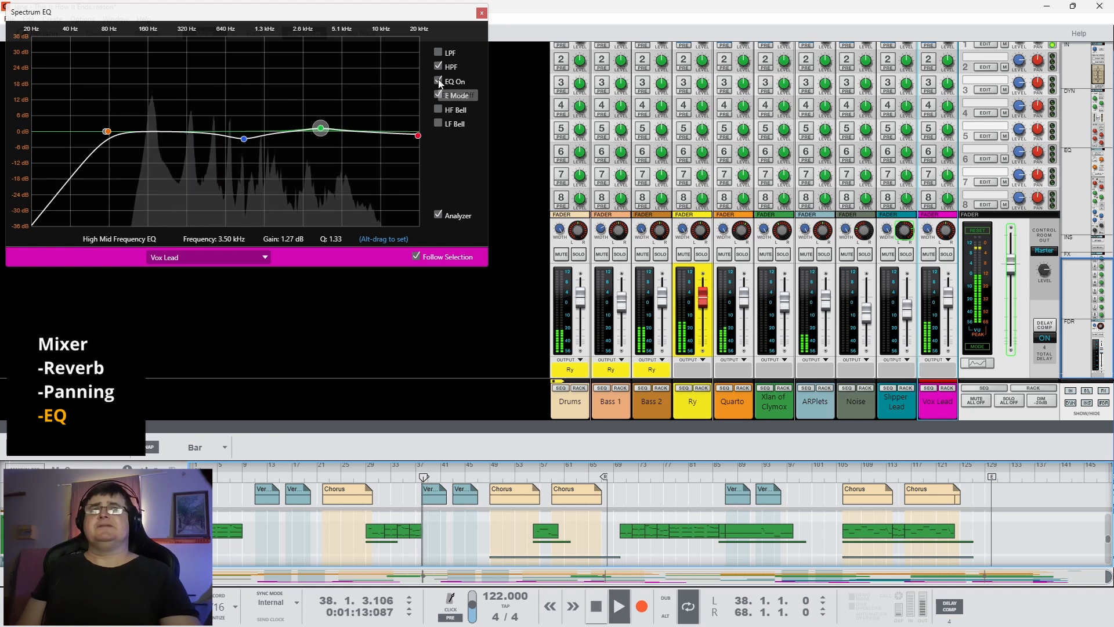
pyautogui.click(438, 81)
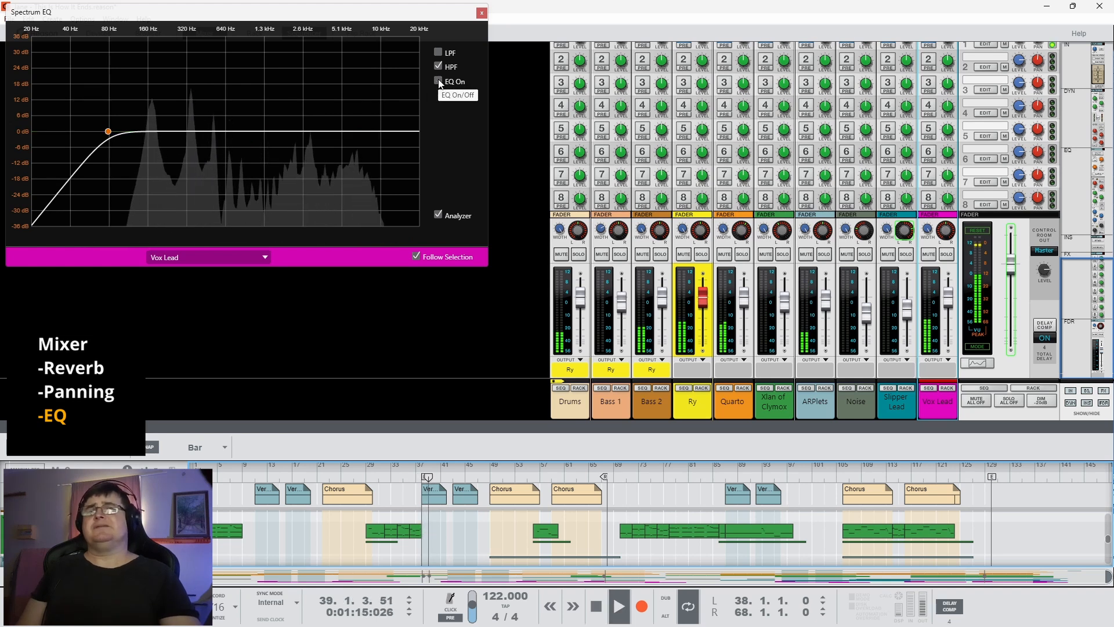
pyautogui.click(438, 82)
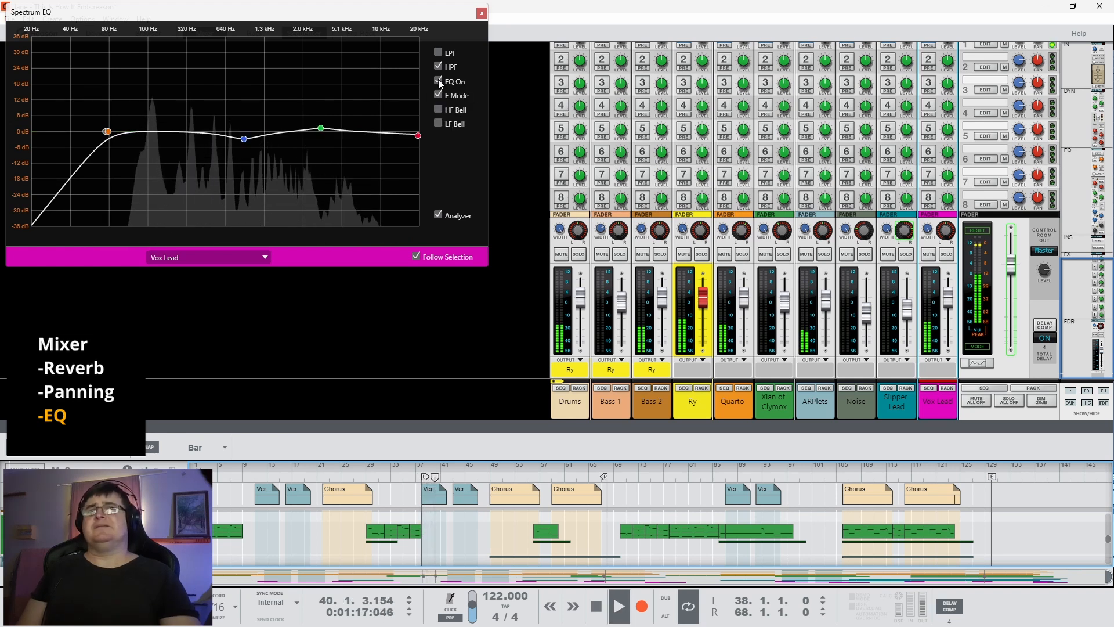
pyautogui.click(438, 81)
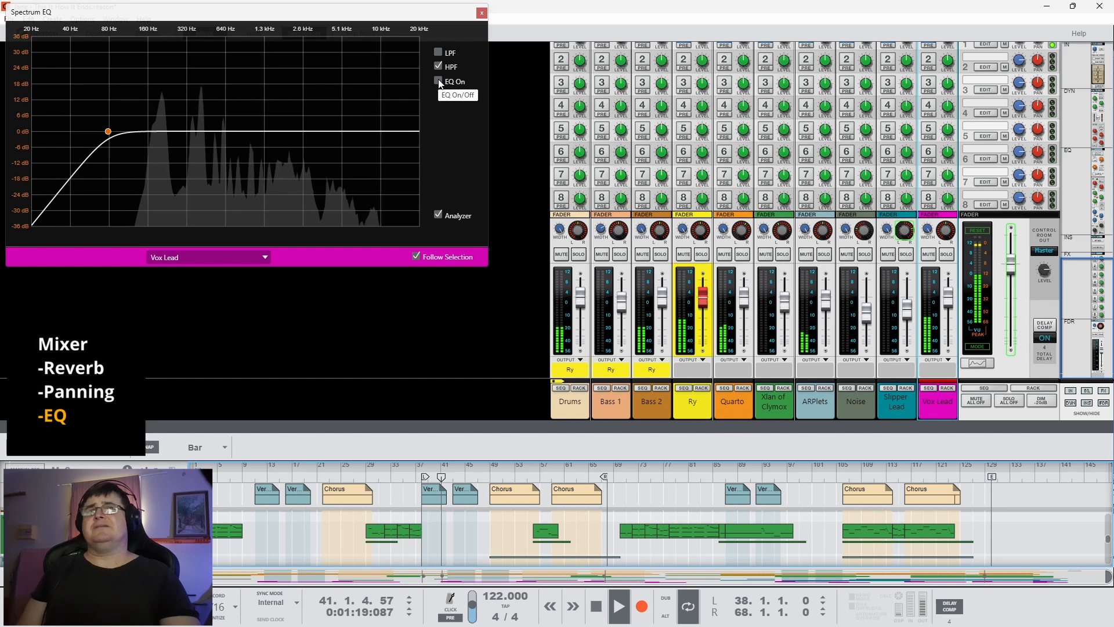
pyautogui.click(438, 82)
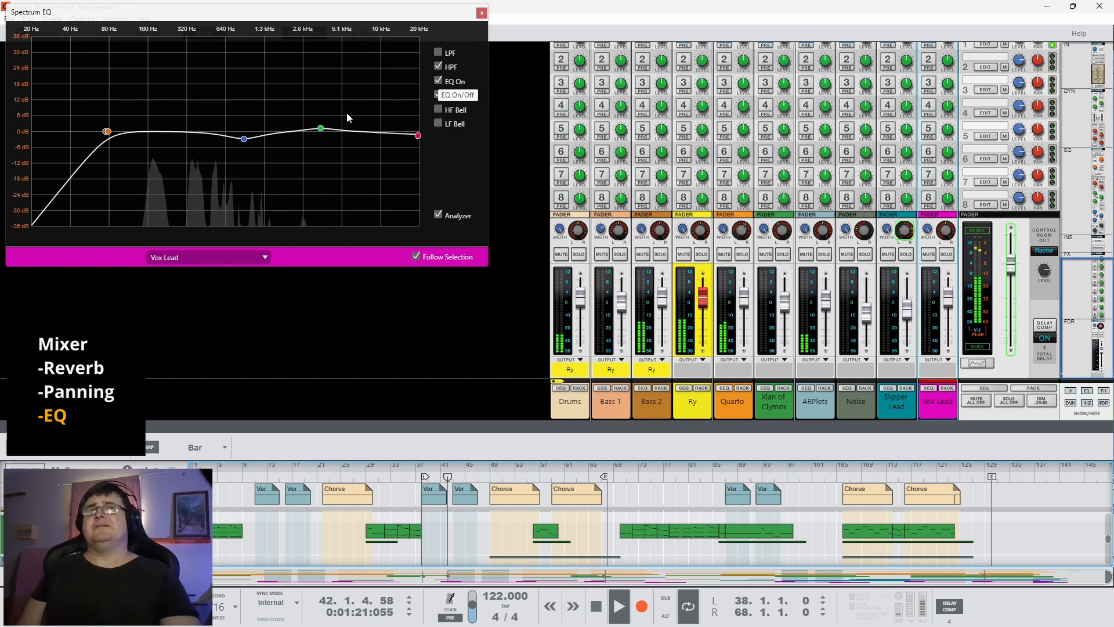
# - Inspect the Vox Lead low mid, high mid and high frequency bands, and close the Spectrum EQ window
pyautogui.moveTo(242, 142)
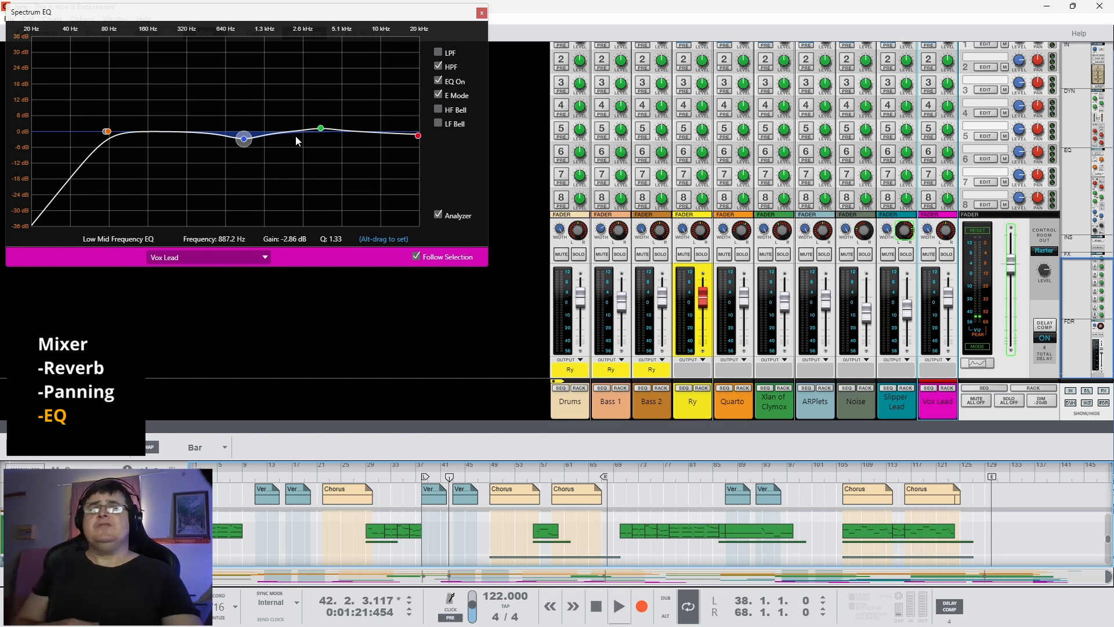
pyautogui.click(320, 128)
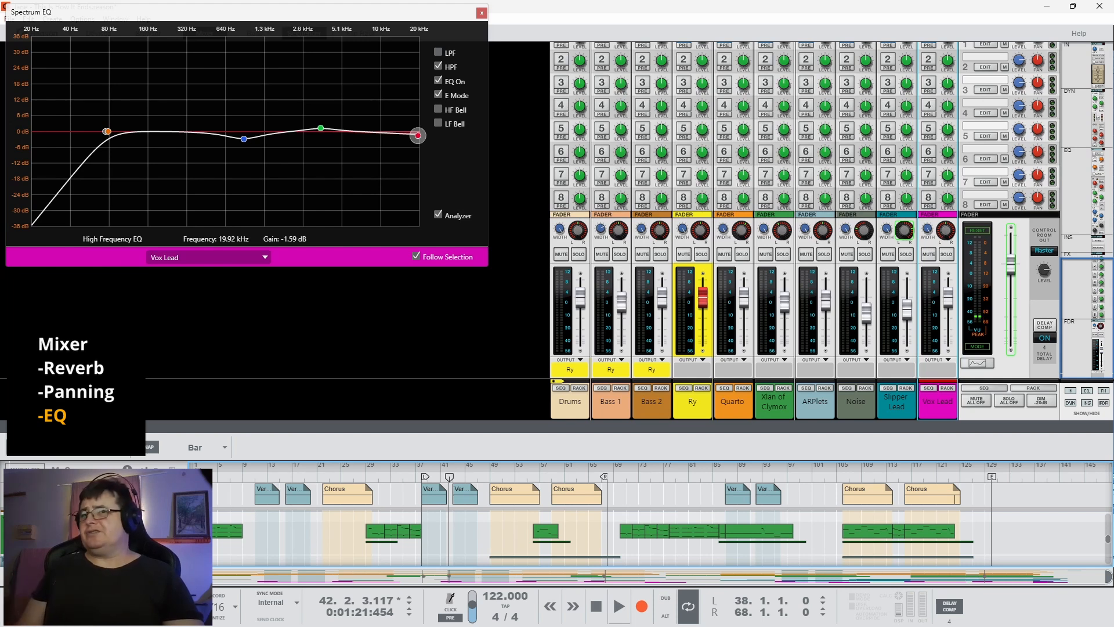
pyautogui.click(481, 13)
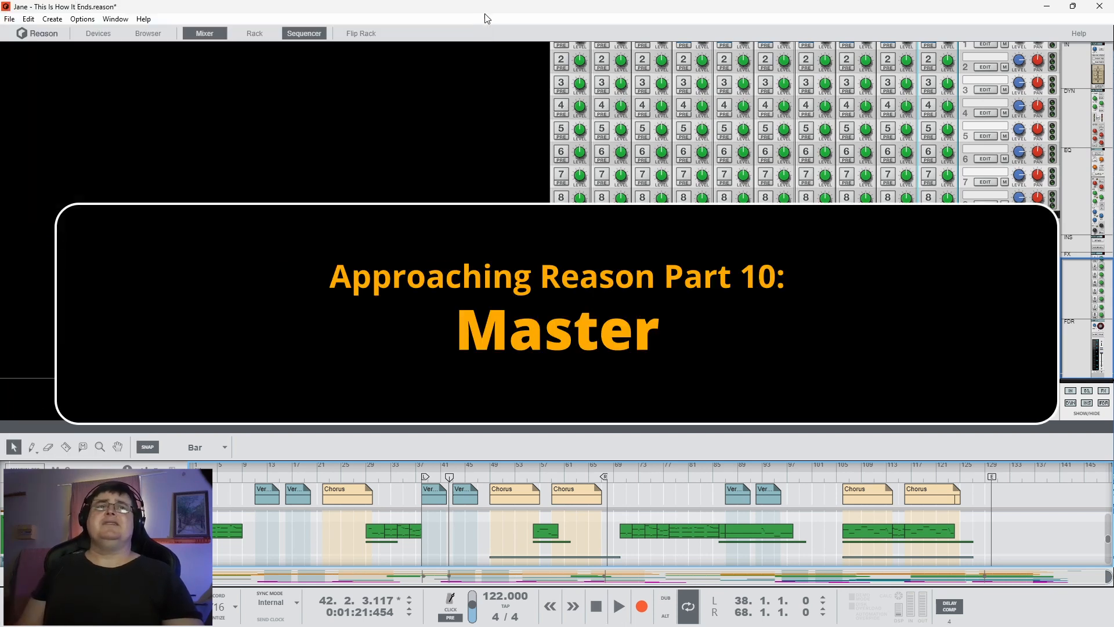
# - Show the Master Section in the rack and compare the playing mix with its insert effects bypassed and active
pyautogui.press('F6')
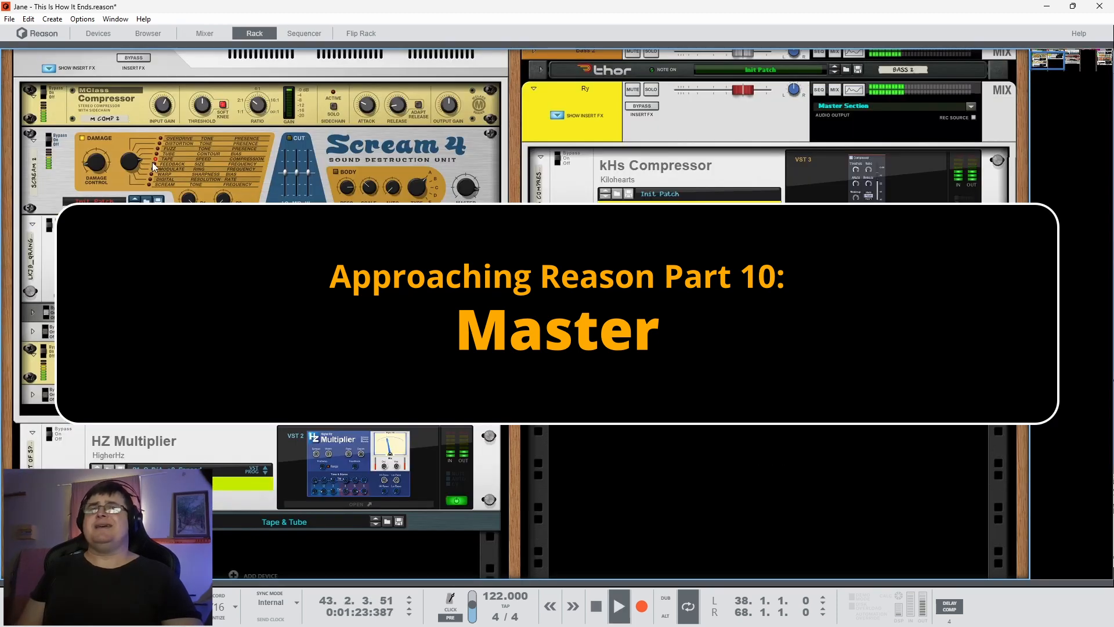
pyautogui.scroll(3, 152, 162)
pyautogui.click(134, 179)
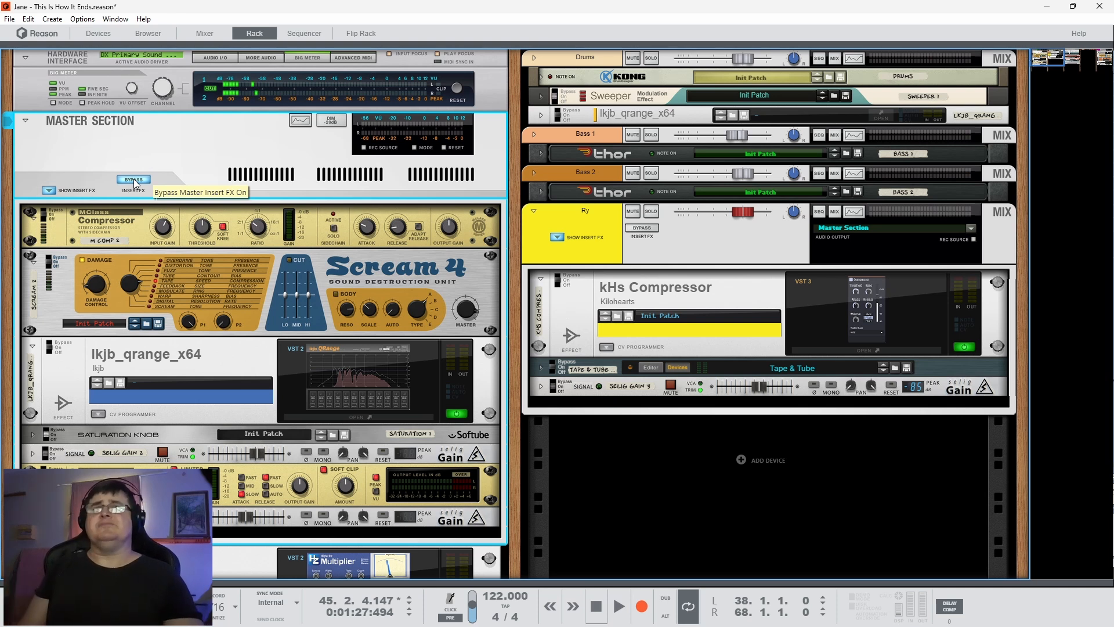
pyautogui.click(163, 232)
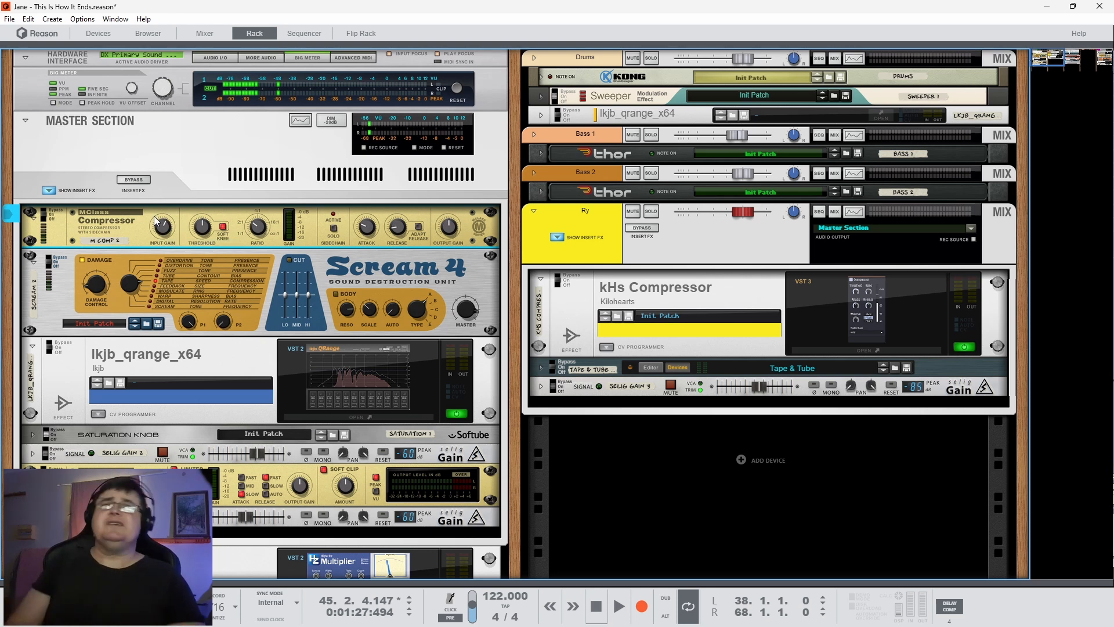
# - Bypass the master inserts individually: MClass Compressor, Scream 4, QRange, Saturation Knob, Selig Gain 2 and MClass Maximizer
pyautogui.press('space')
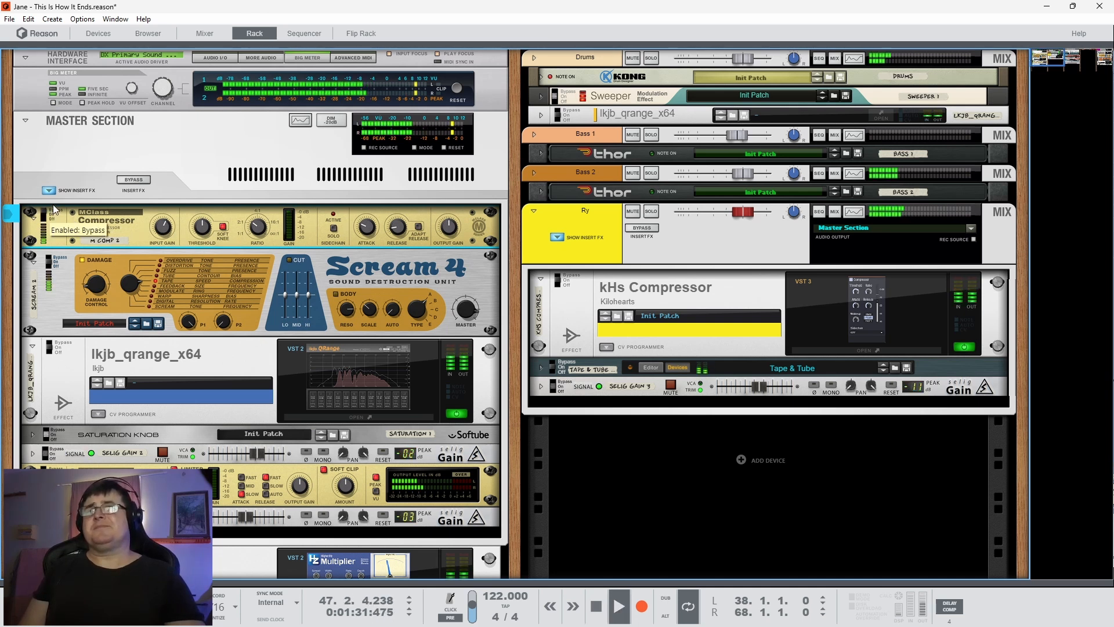
pyautogui.press('space')
pyautogui.click(54, 264)
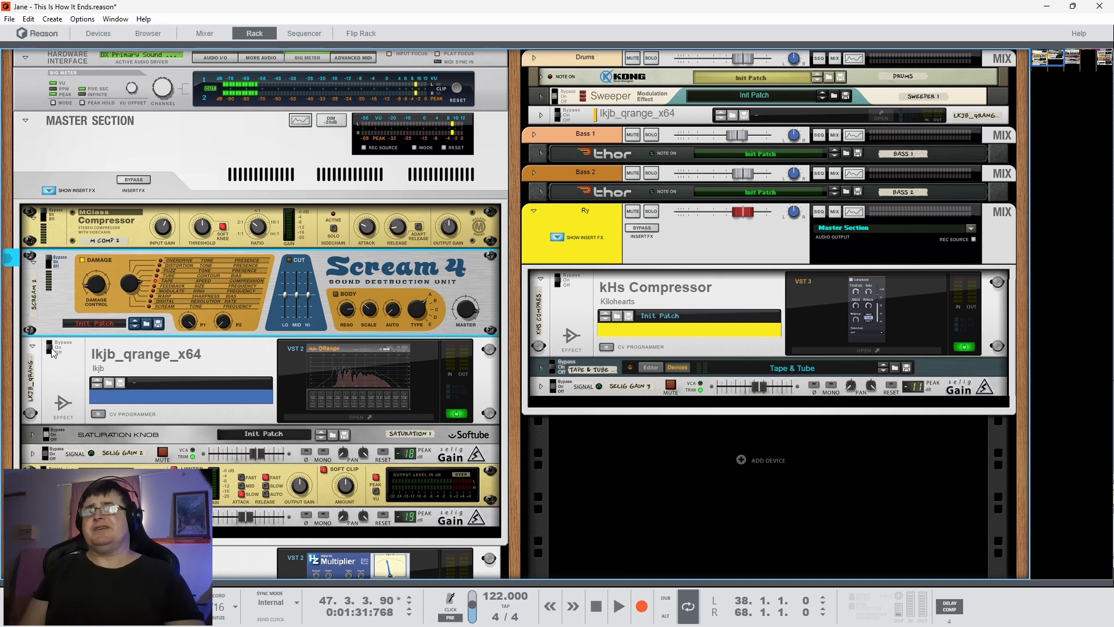
pyautogui.click(40, 388)
pyautogui.click(47, 437)
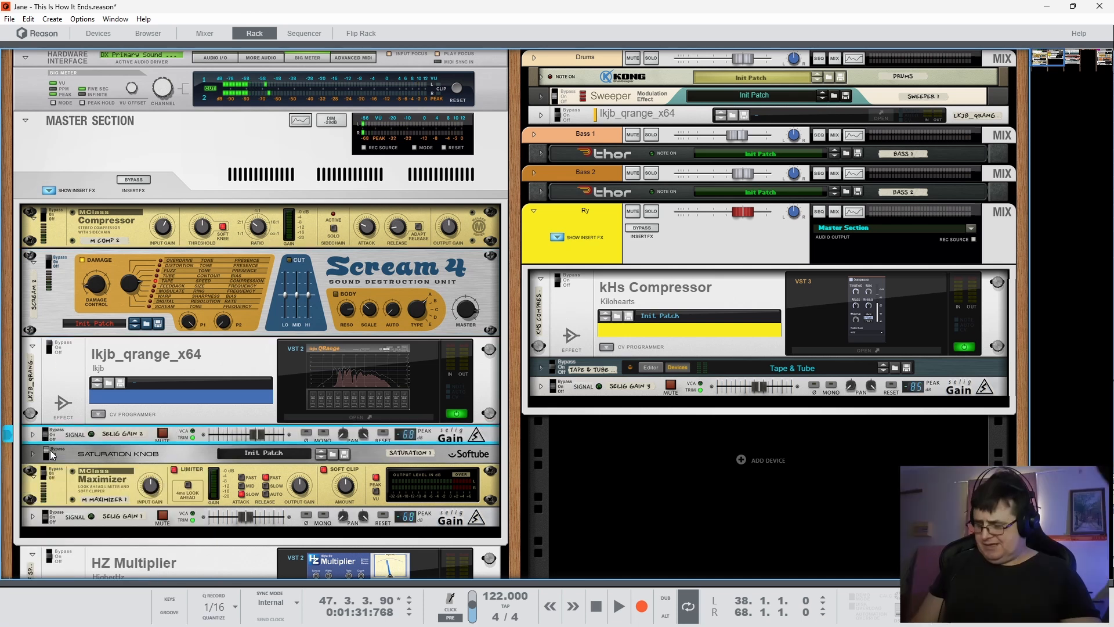
pyautogui.click(67, 455)
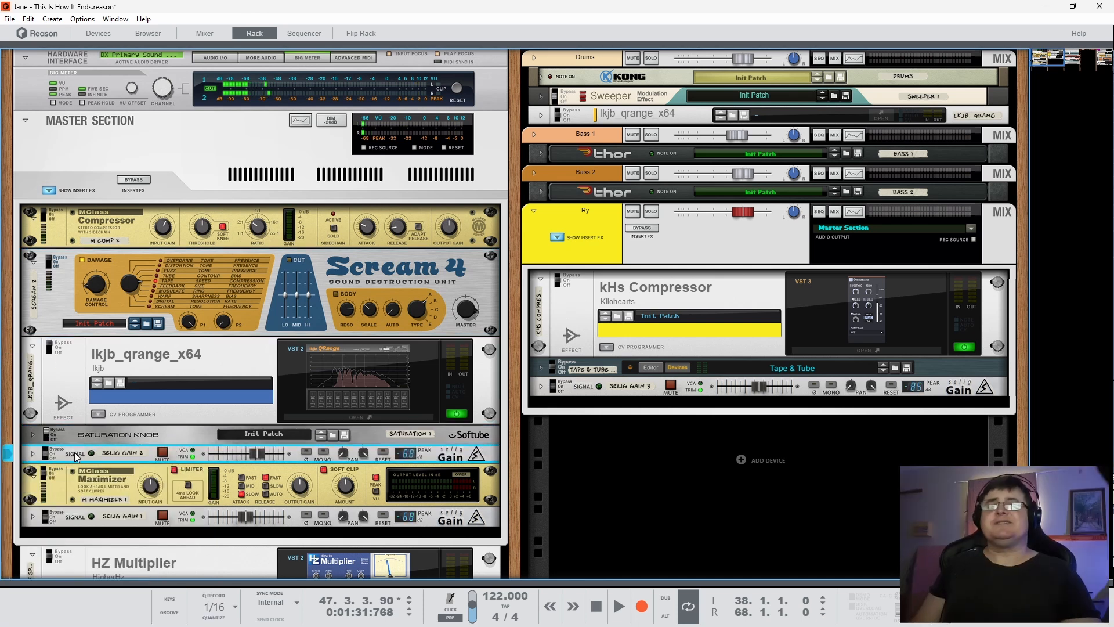
pyautogui.click(46, 482)
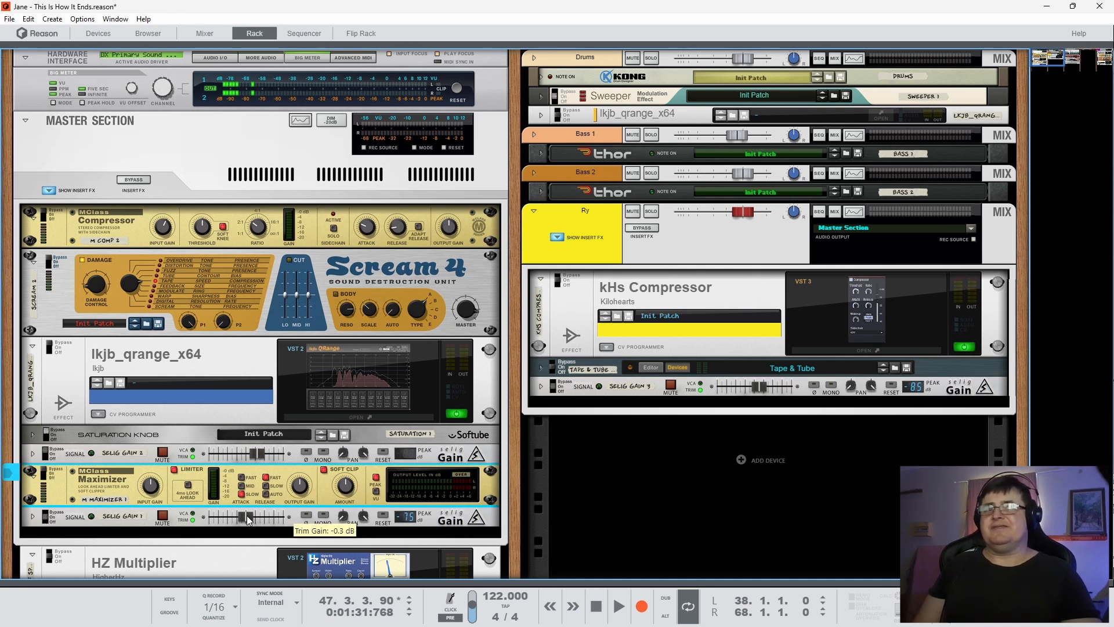
# - Turn on the master MClass Compressor during playback, compare it bypassed and enabled, and leave it on
pyautogui.press('space')
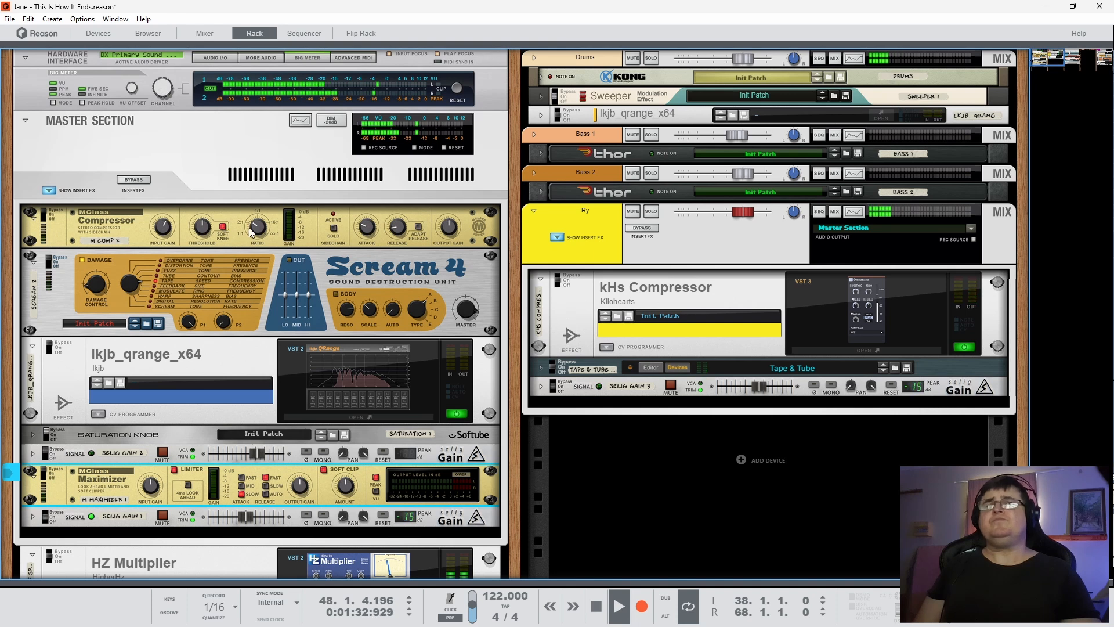
pyautogui.click(45, 217)
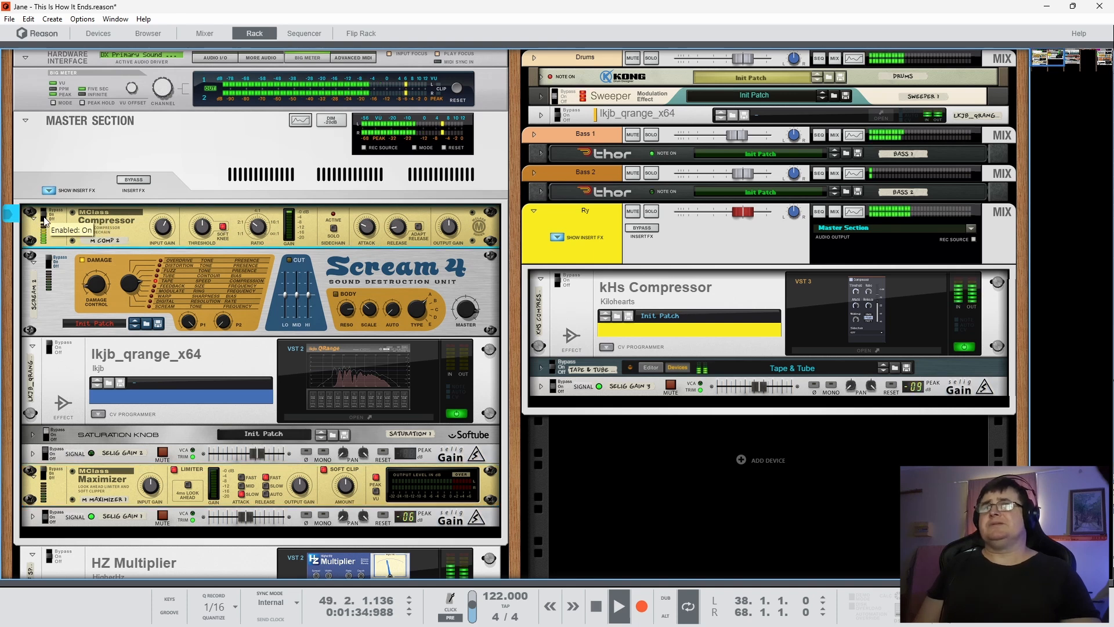
pyautogui.press('space')
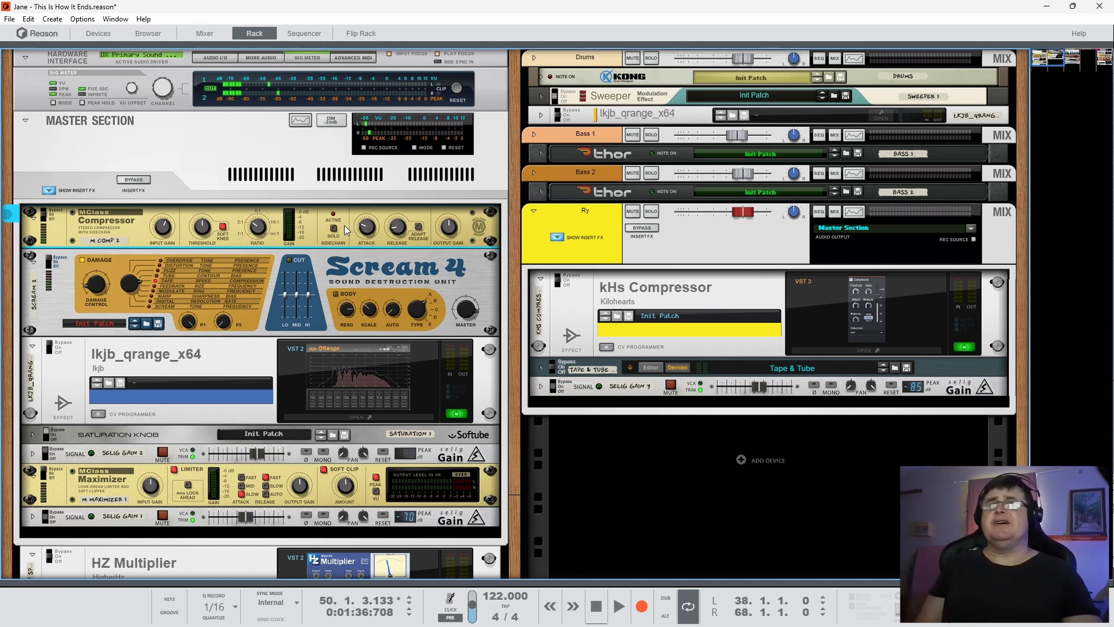
pyautogui.press('space')
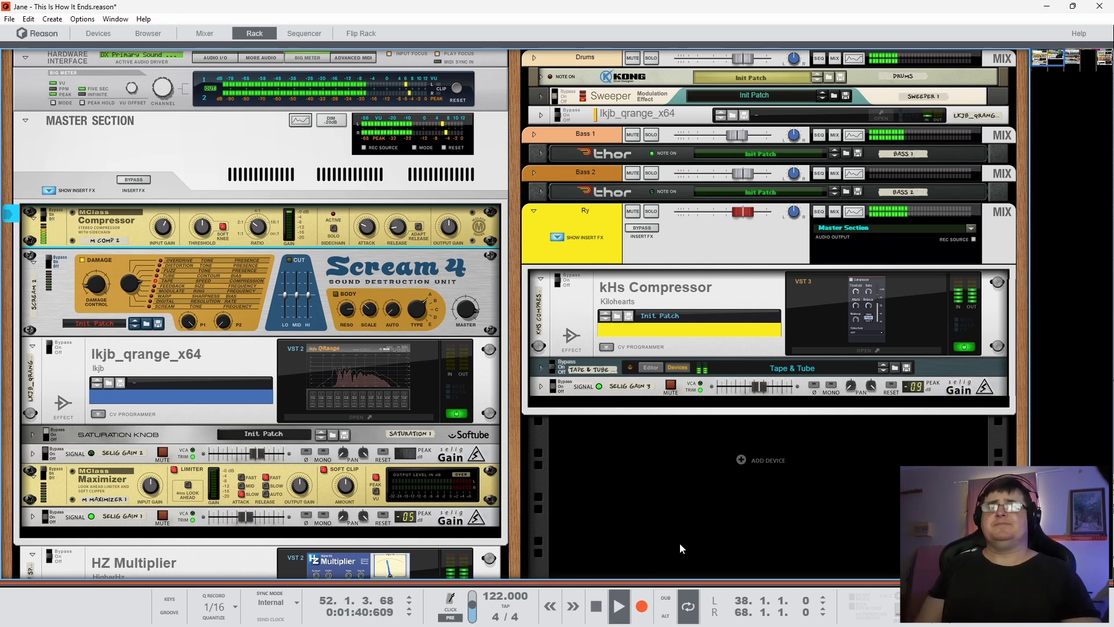
pyautogui.click(46, 215)
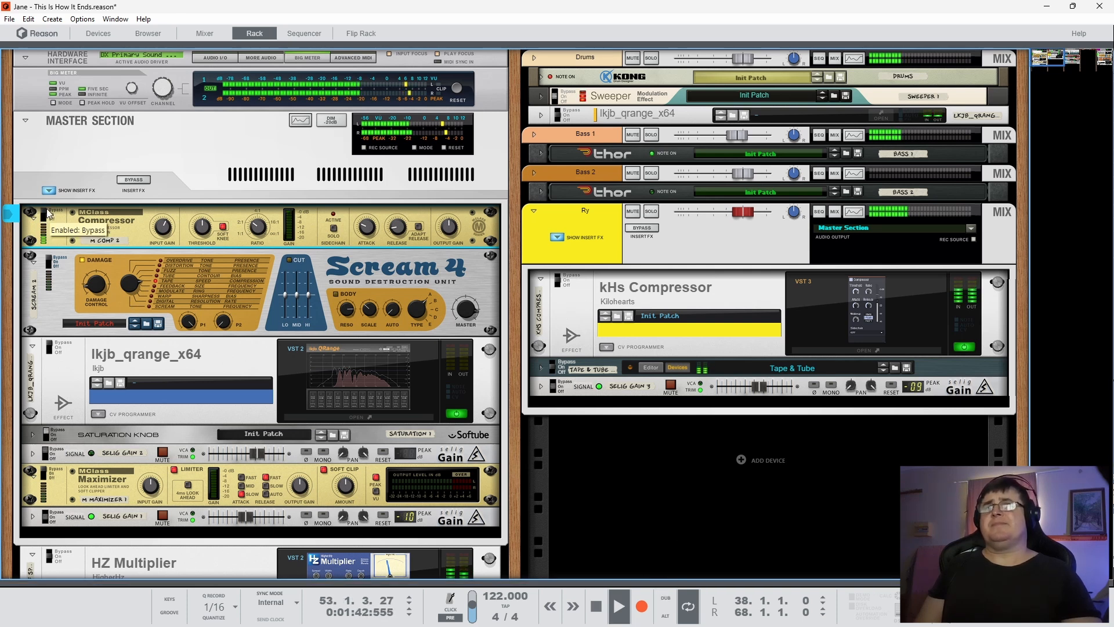
pyautogui.click(47, 214)
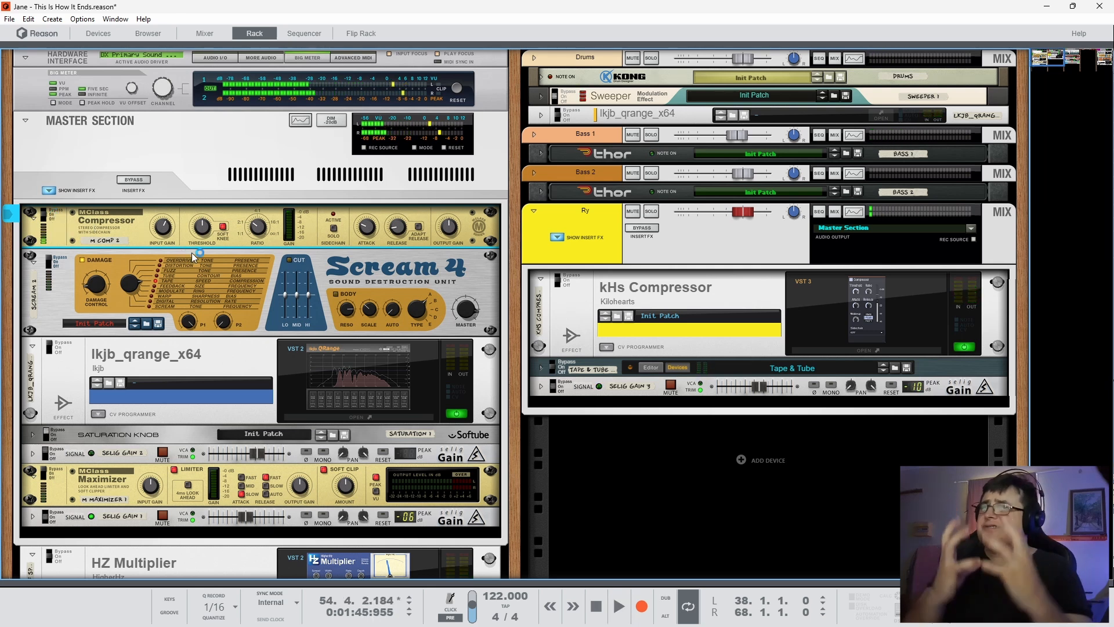
# - Turn on Scream 4 during playback, compare it bypassed and enabled, leave it on, and fold the device
pyautogui.click(55, 260)
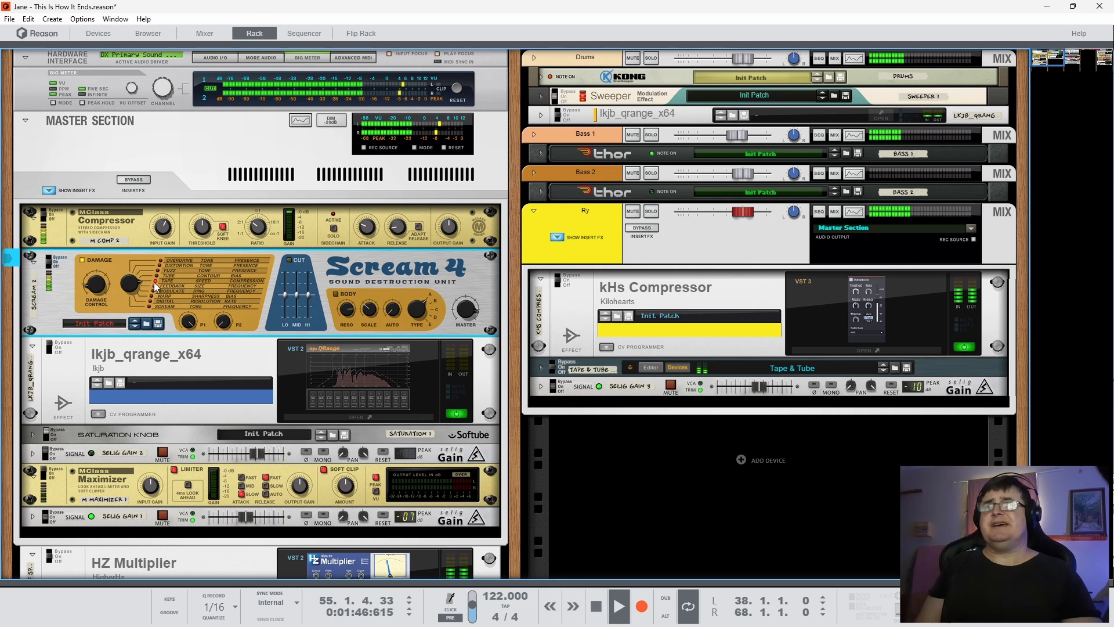
pyautogui.click(56, 260)
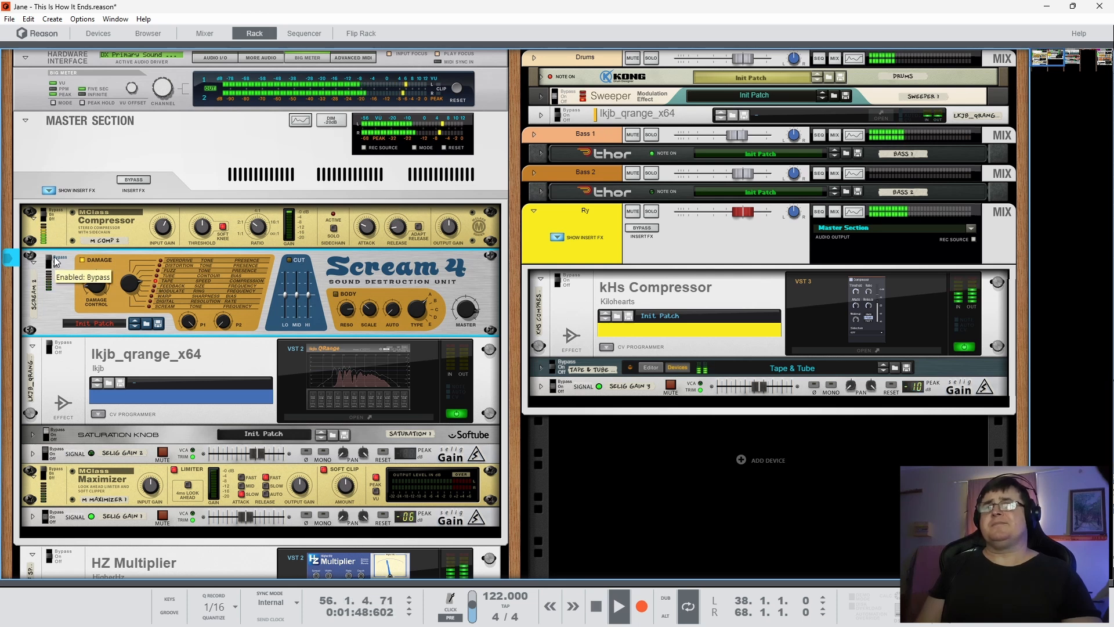
pyautogui.click(56, 262)
pyautogui.click(55, 259)
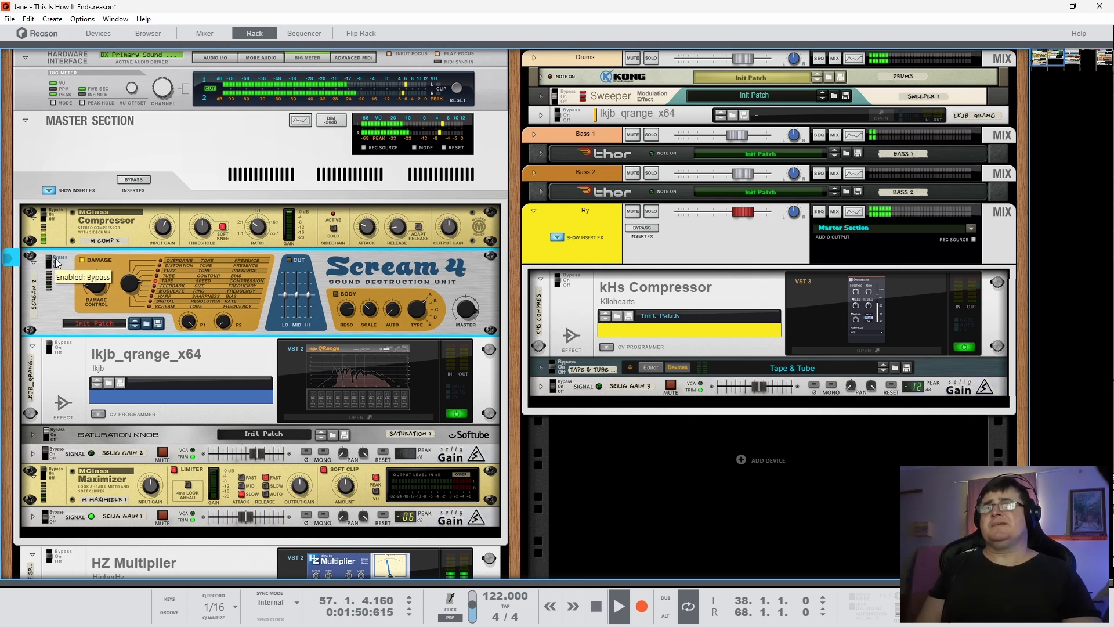
pyautogui.click(53, 264)
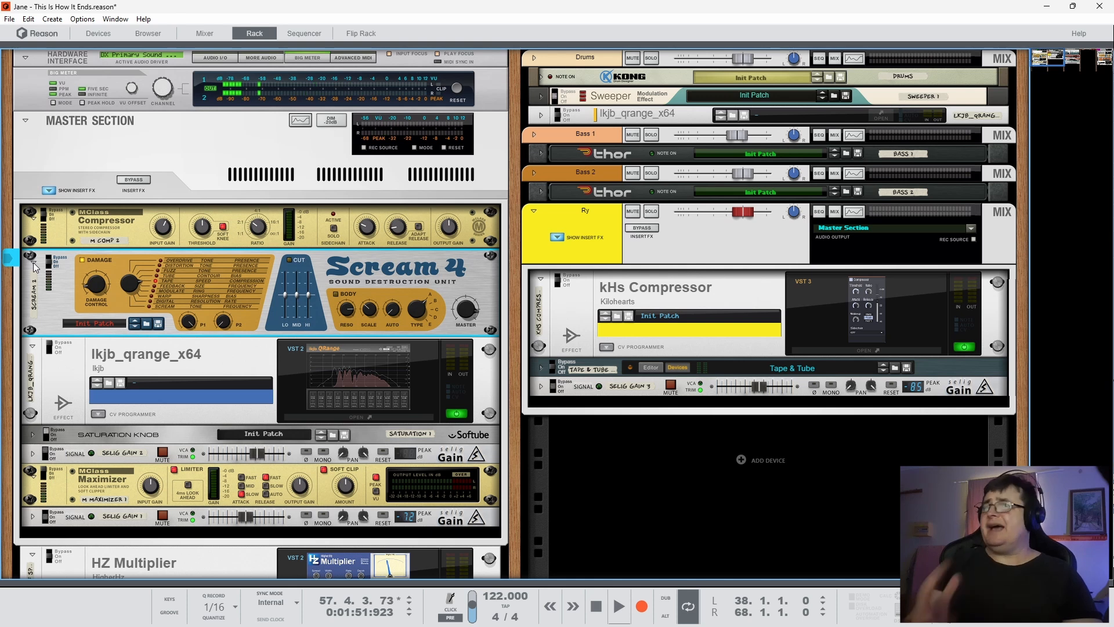
pyautogui.click(34, 267)
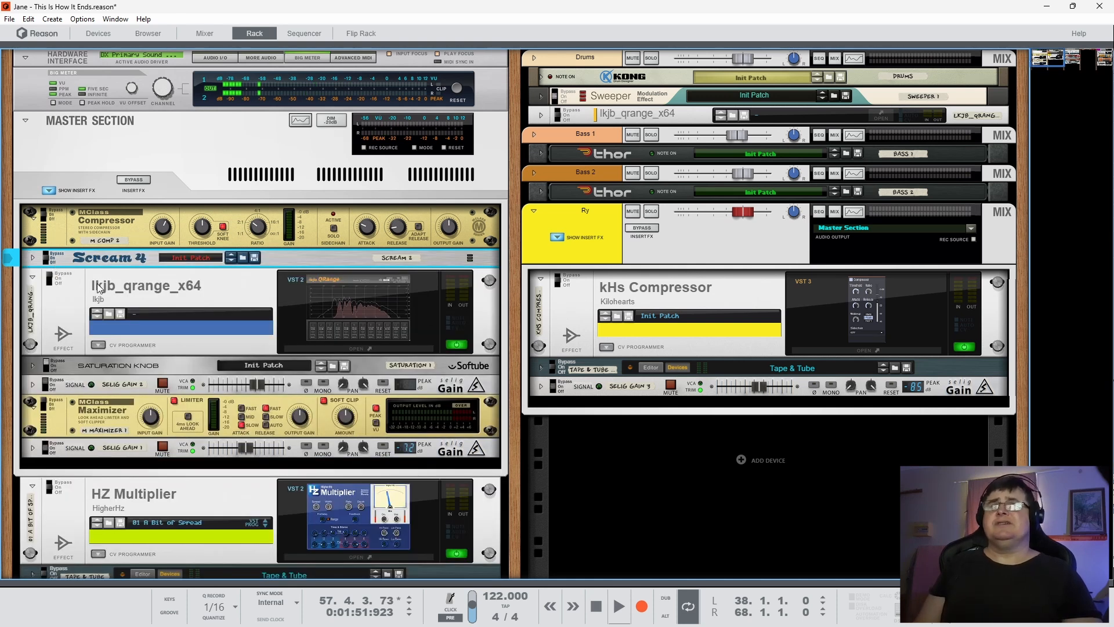
# - Turn on the master QRange EQ, open its plugin window beside the rack, and compare it bypassed and enabled during playback
pyautogui.click(50, 280)
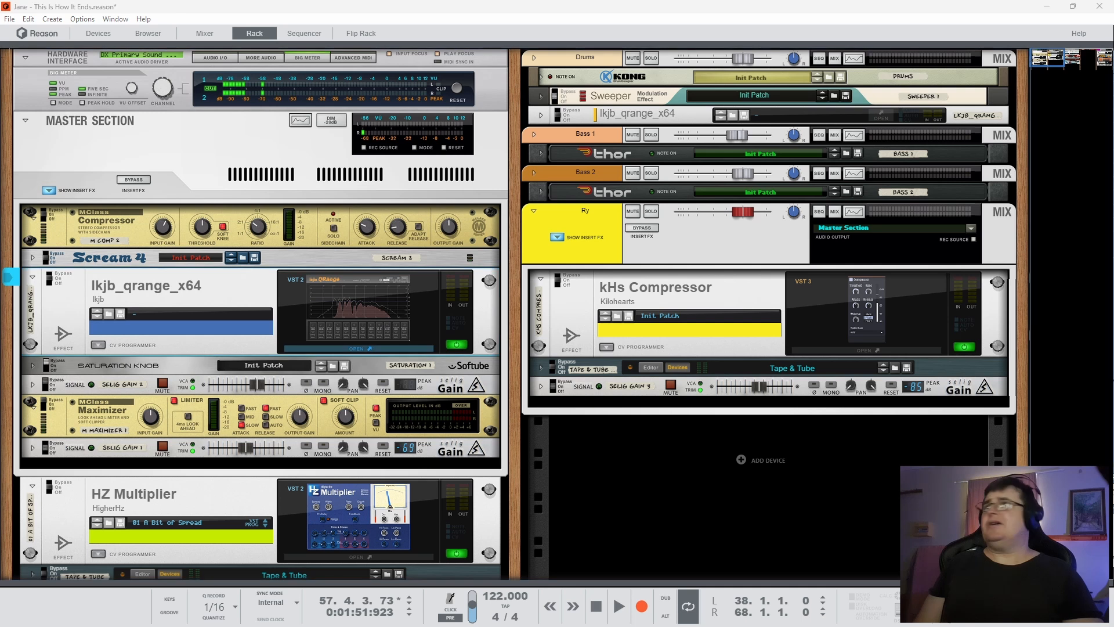
pyautogui.click(358, 349)
pyautogui.moveTo(407, 131); pyautogui.dragTo(706, 59)
pyautogui.press('space')
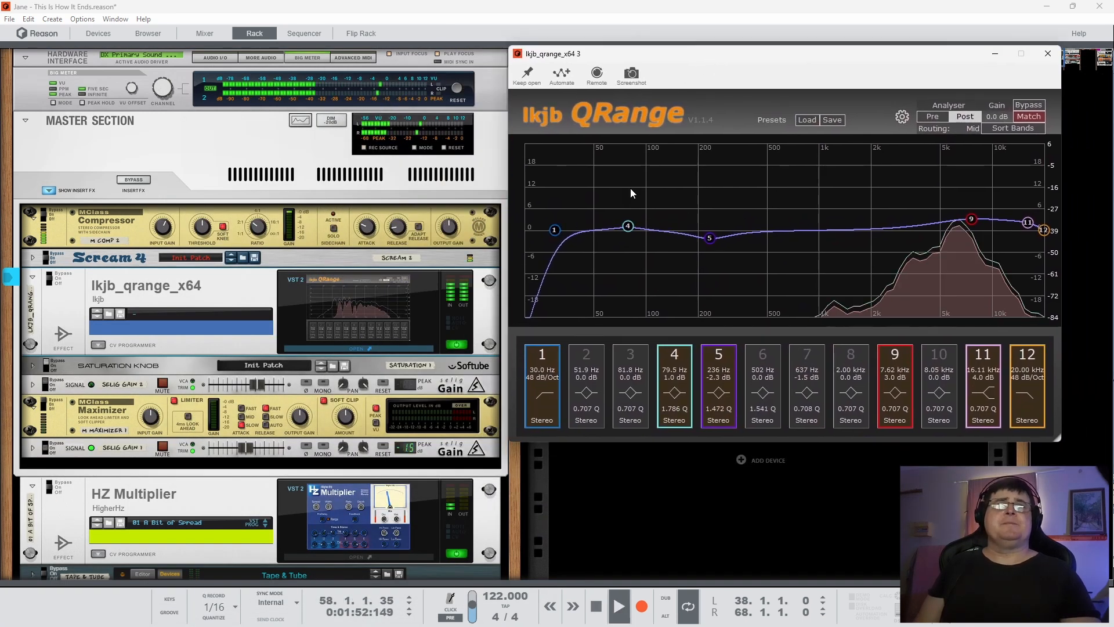
pyautogui.click(57, 272)
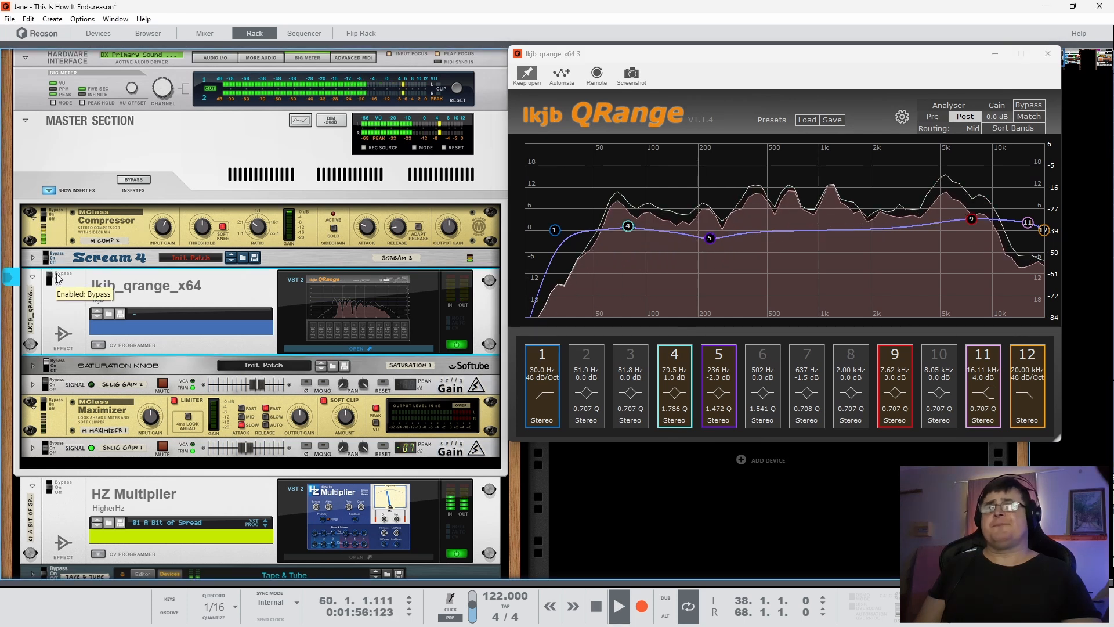
pyautogui.click(57, 277)
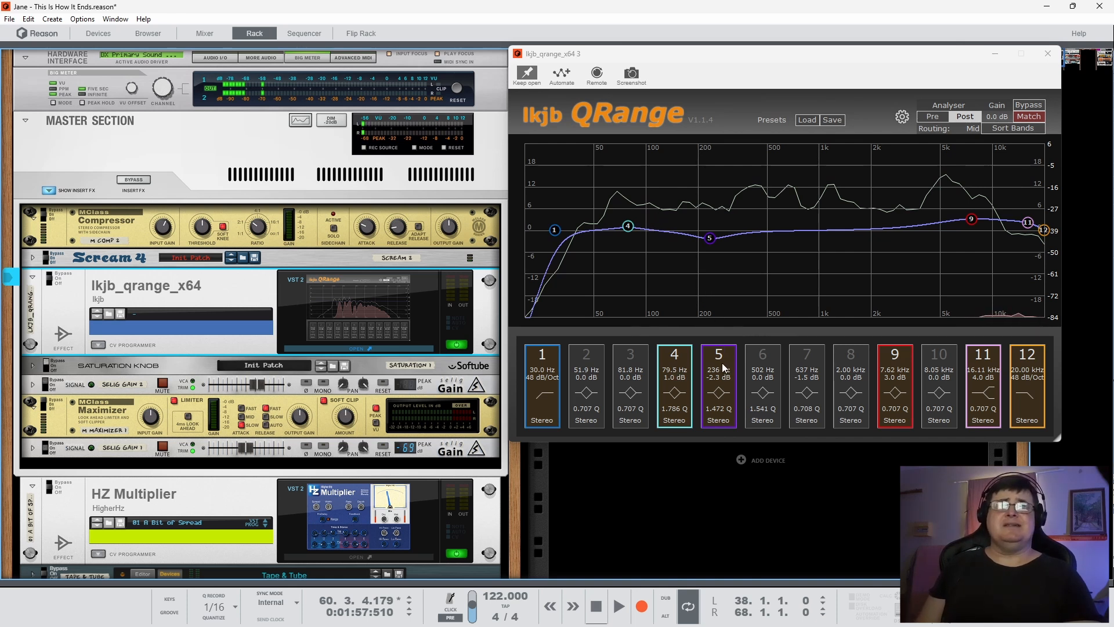
# - Play the song and compare QRange bands 4 and 5 switched off and on, leaving both enabled
pyautogui.press('space')
pyautogui.click(682, 357)
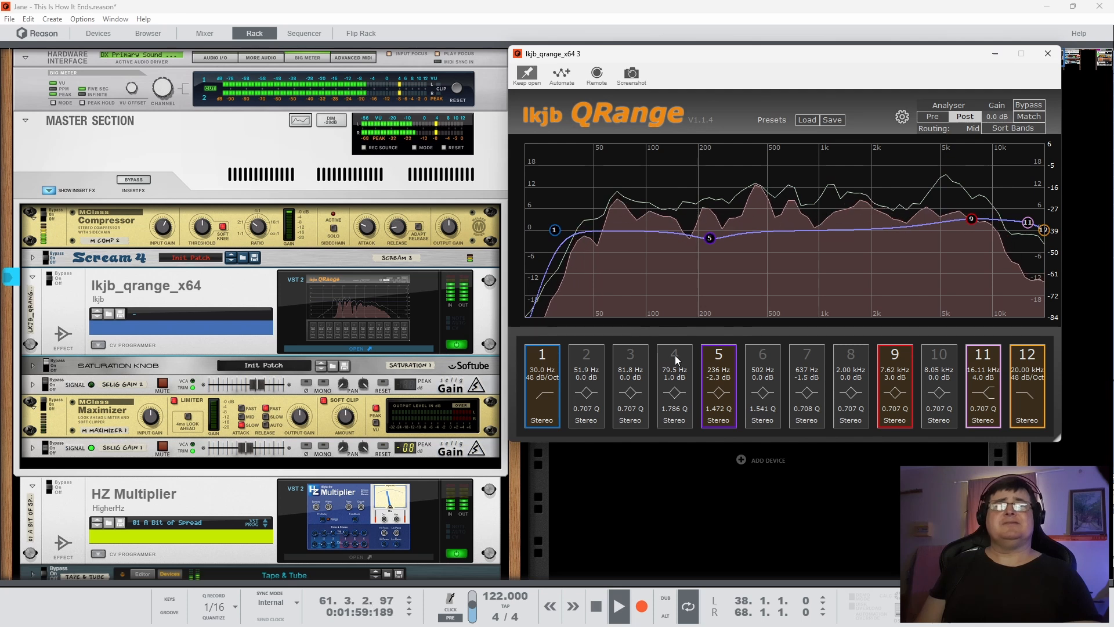
pyautogui.click(674, 355)
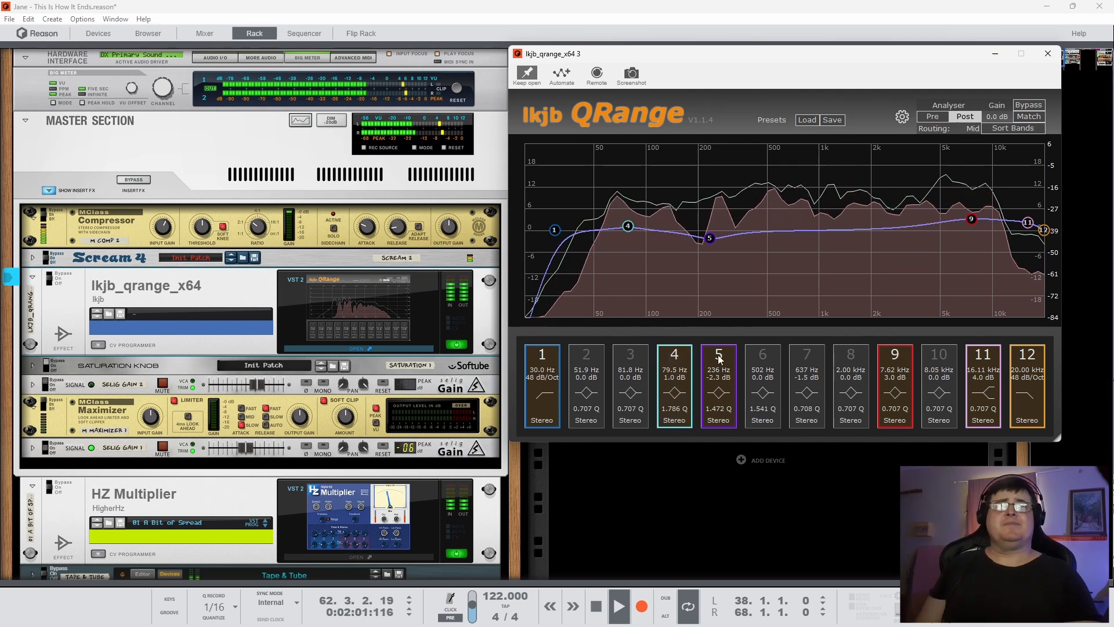
pyautogui.click(719, 358)
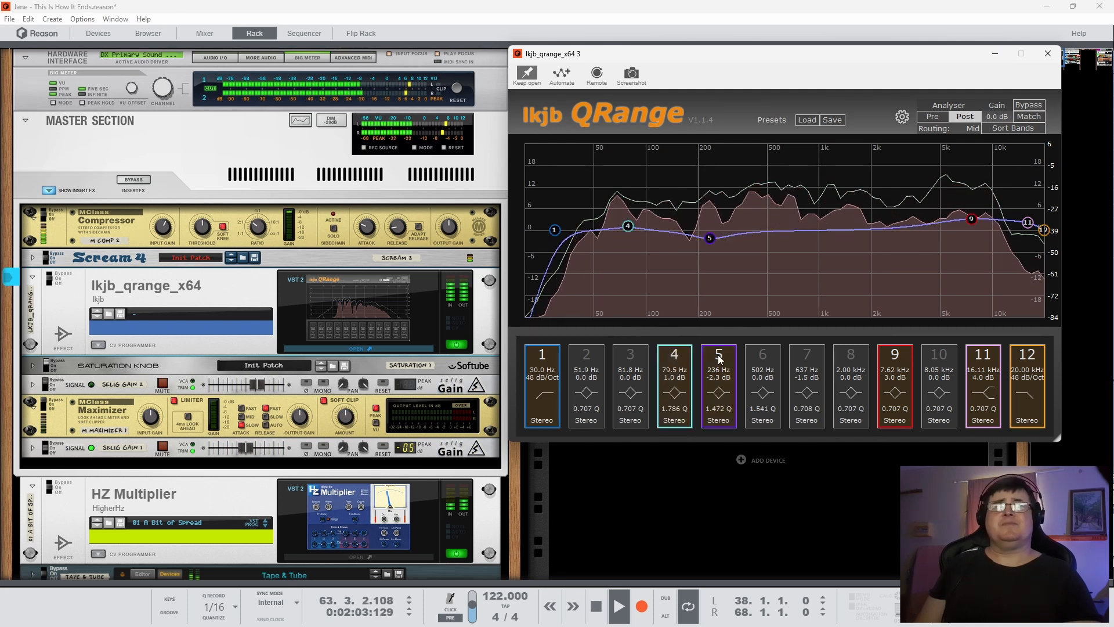
pyautogui.click(714, 356)
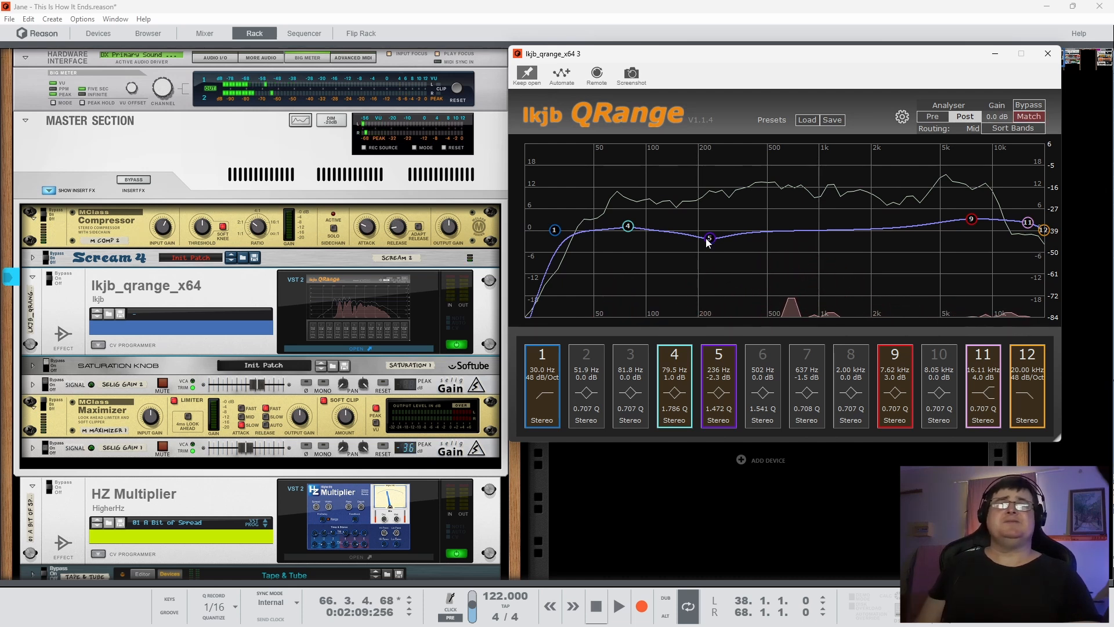
# - Play a short passage from bar 38 to demonstrate QRange's high-frequency bands 9 and 11
pyautogui.press('space')
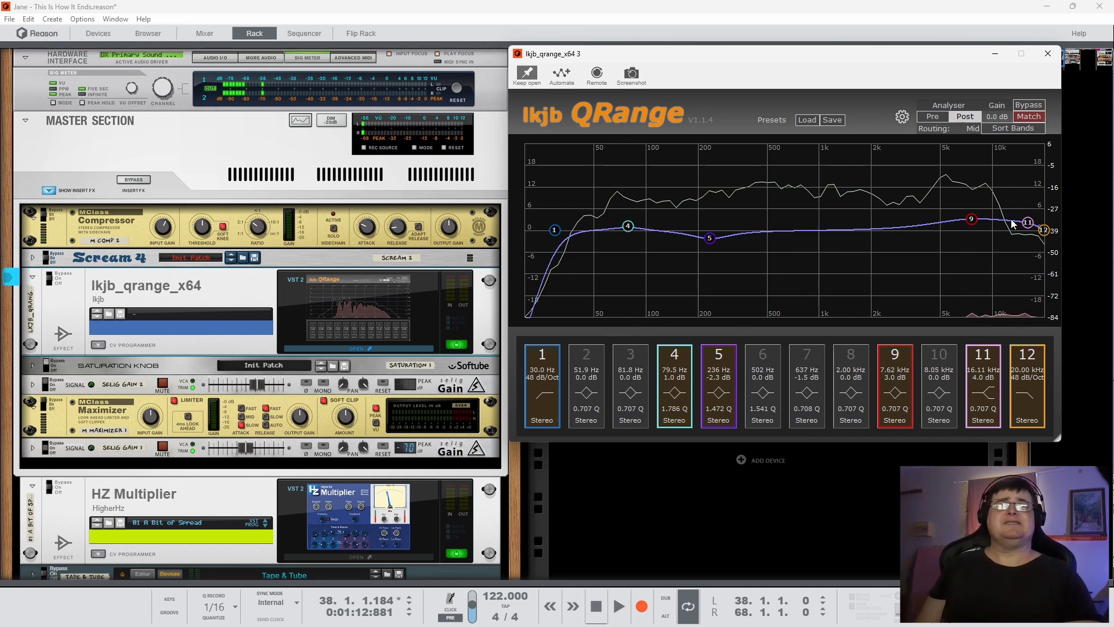
pyautogui.press('space')
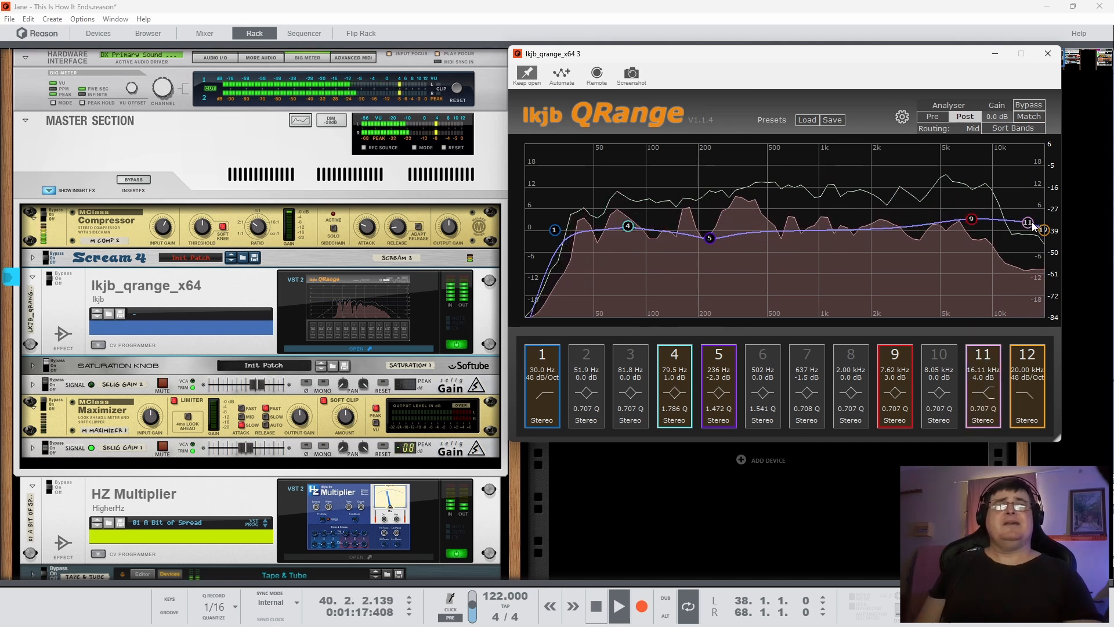
pyautogui.press('space')
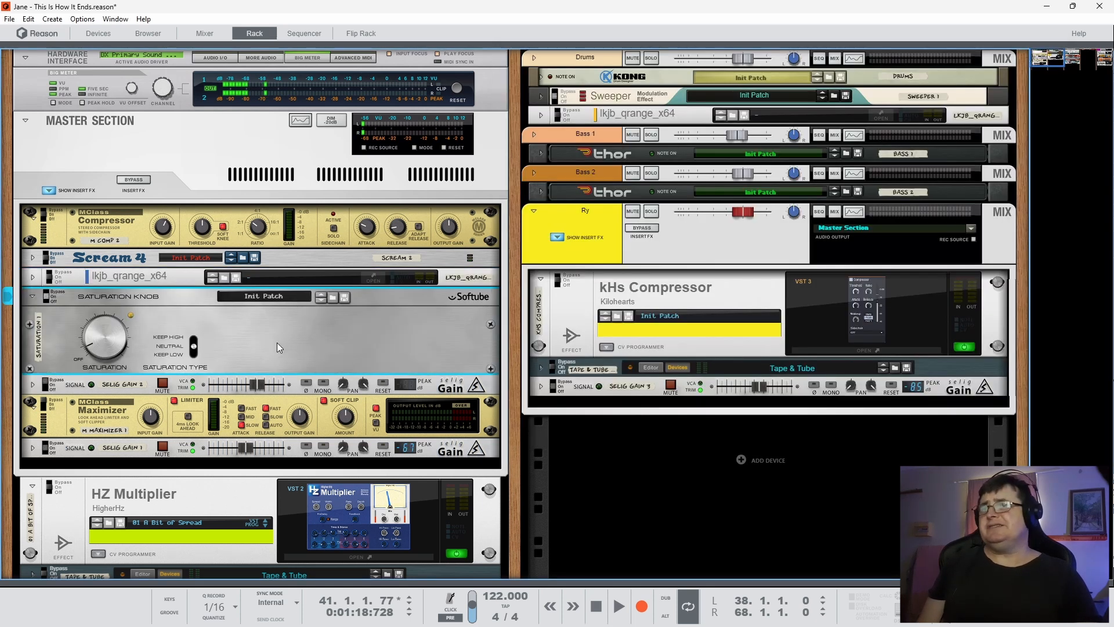
# - Turn on the Saturation Knob during playback, compare it bypassed and enabled, leave it on, and fold the device
pyautogui.press('space')
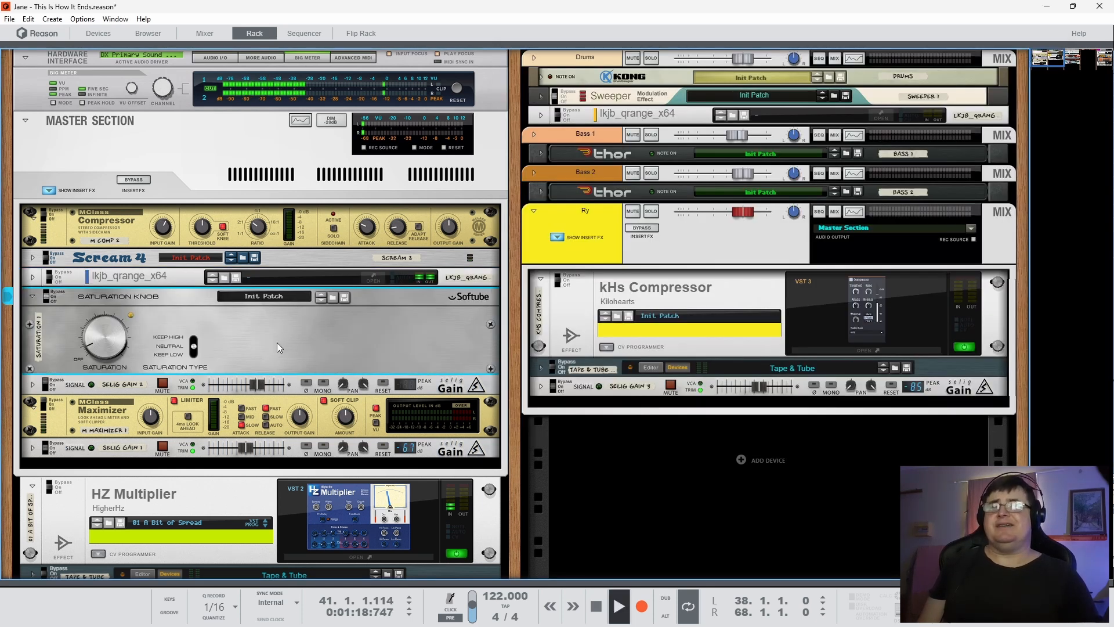
pyautogui.click(57, 292)
pyautogui.click(55, 297)
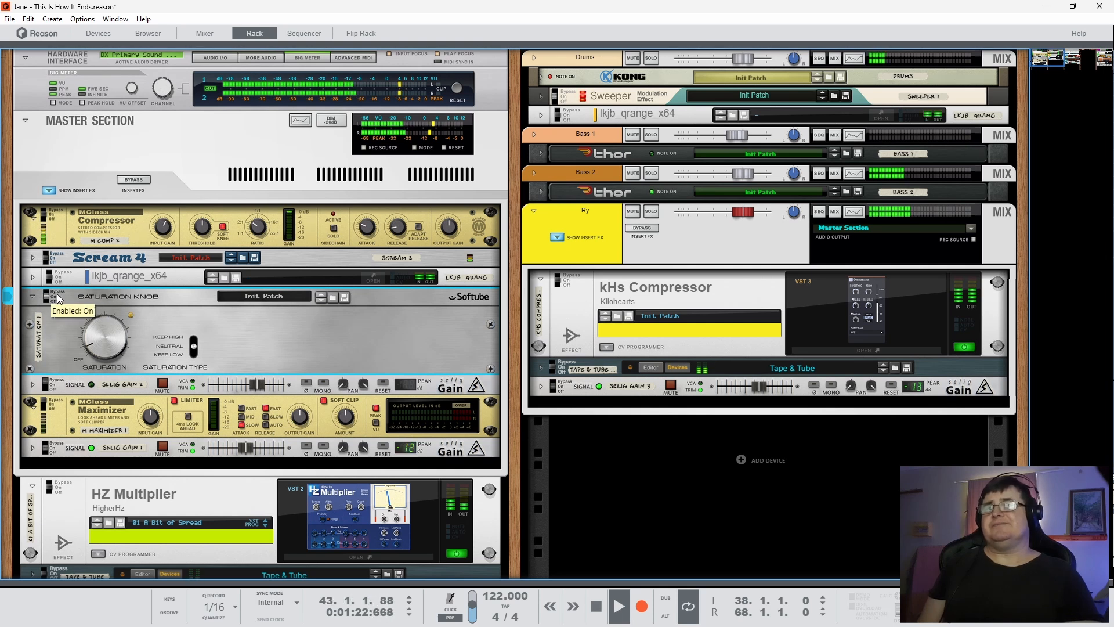
pyautogui.click(61, 291)
pyautogui.click(61, 294)
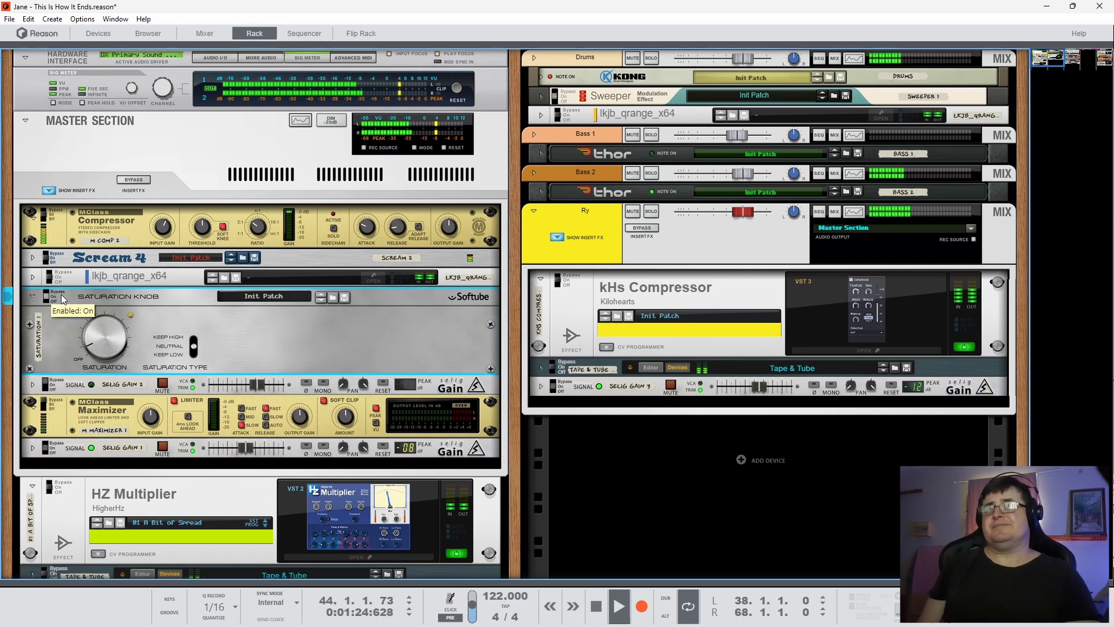
pyautogui.press('space')
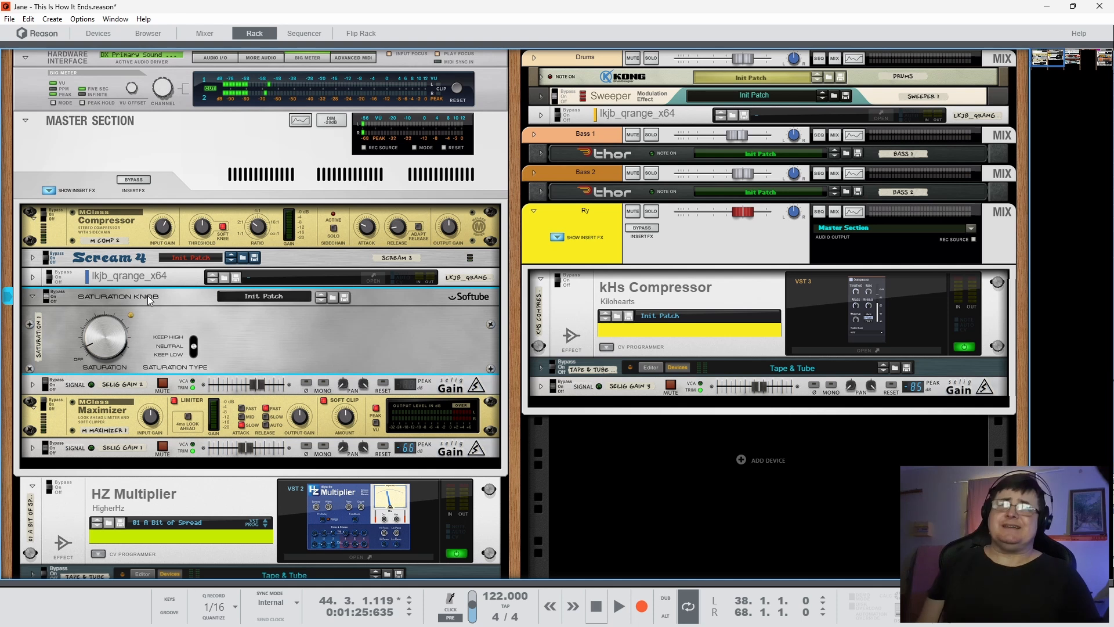
pyautogui.moveTo(96, 339)
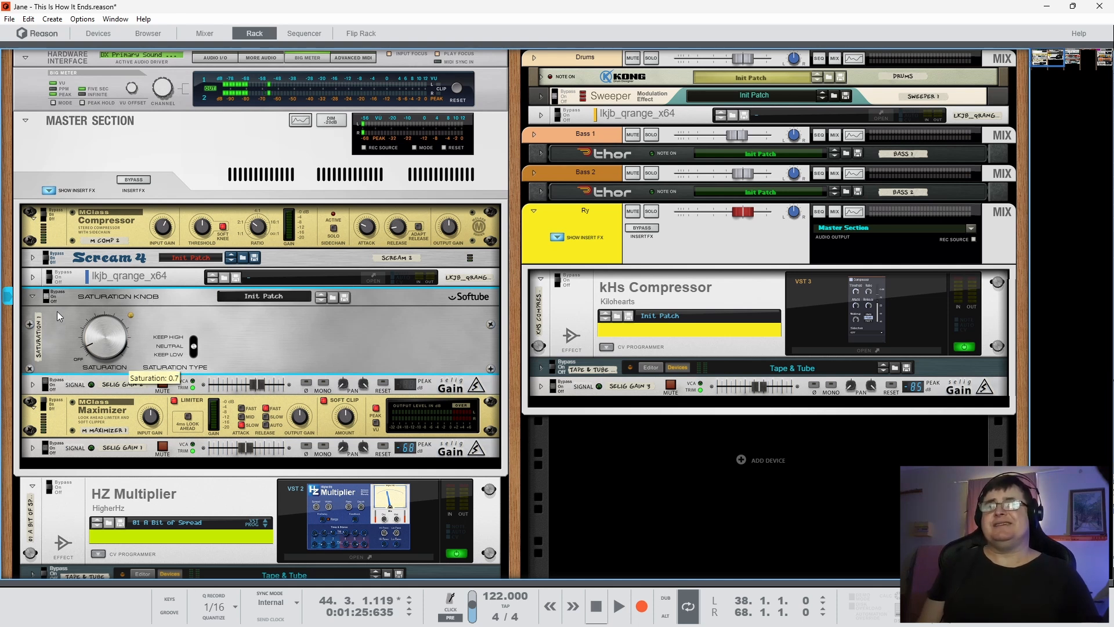
pyautogui.click(32, 297)
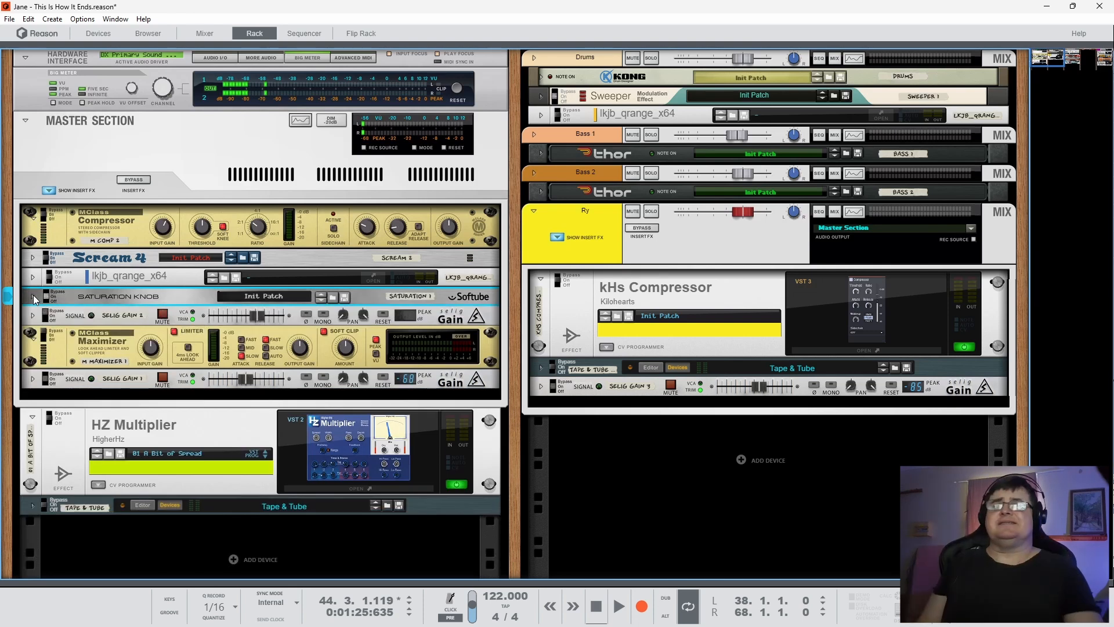
# - Turn on Selig Gain 2 and compare the master QRange EQ bypassed and enabled during playback, leaving QRange on
pyautogui.click(46, 317)
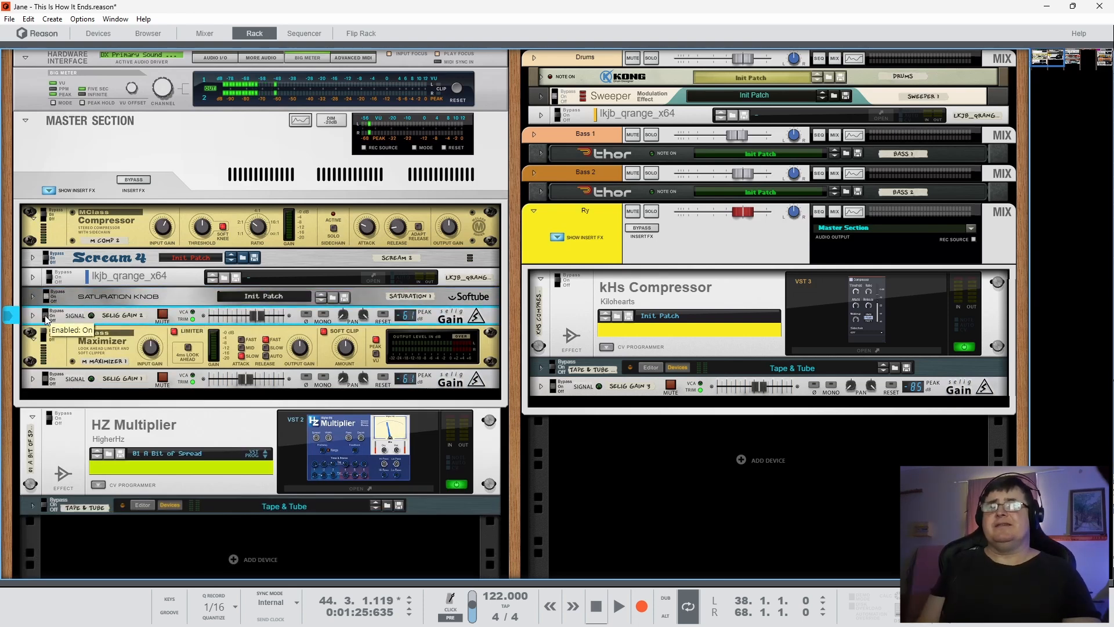
pyautogui.press('space')
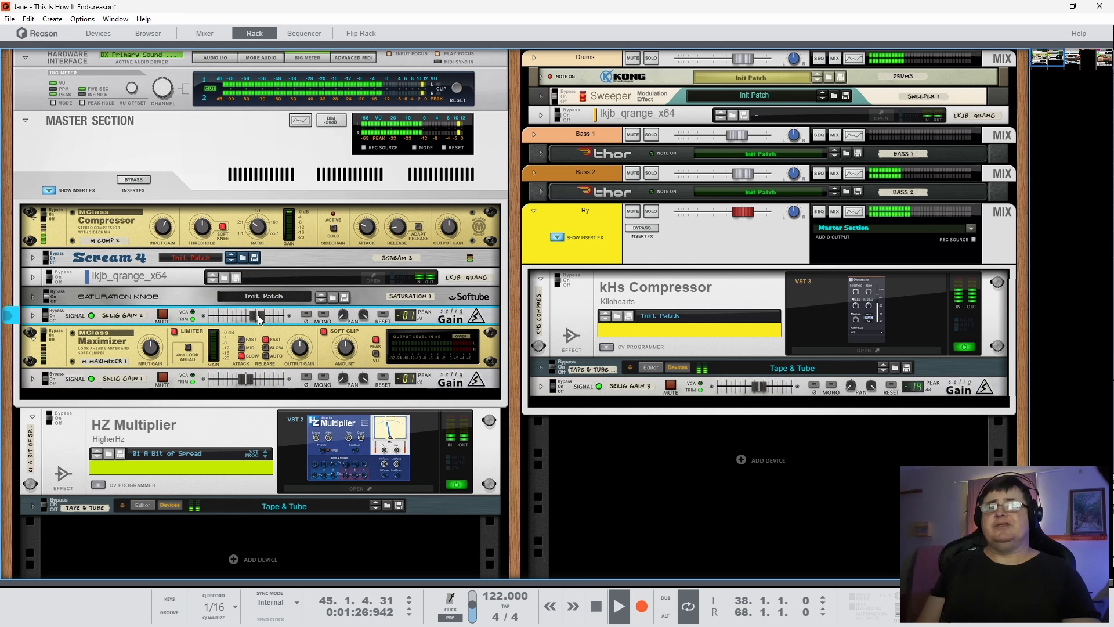
pyautogui.click(53, 274)
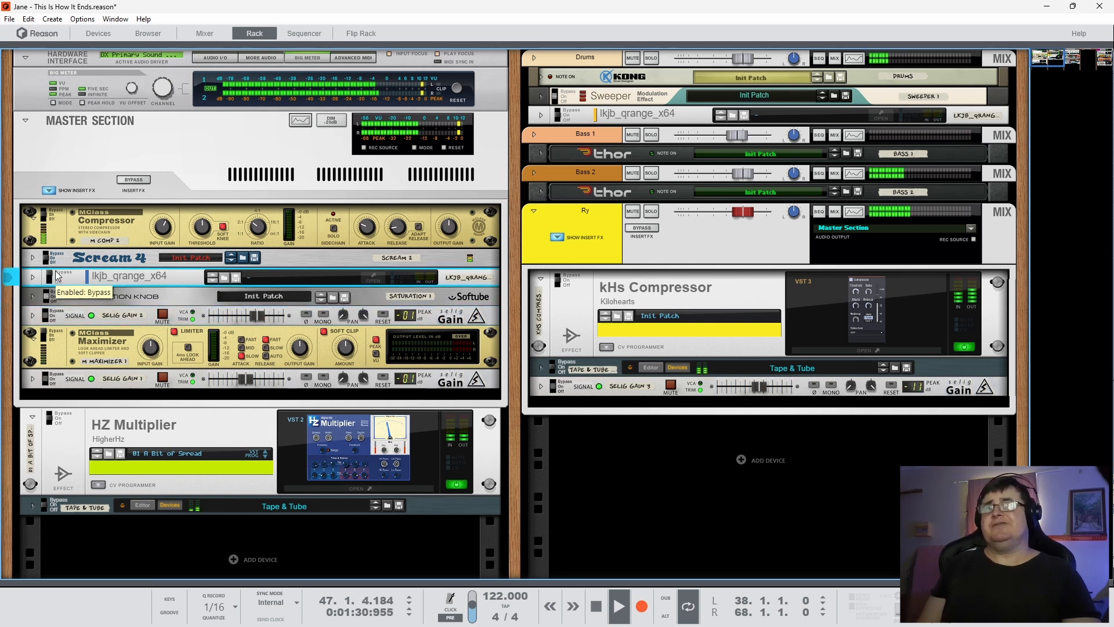
pyautogui.click(55, 277)
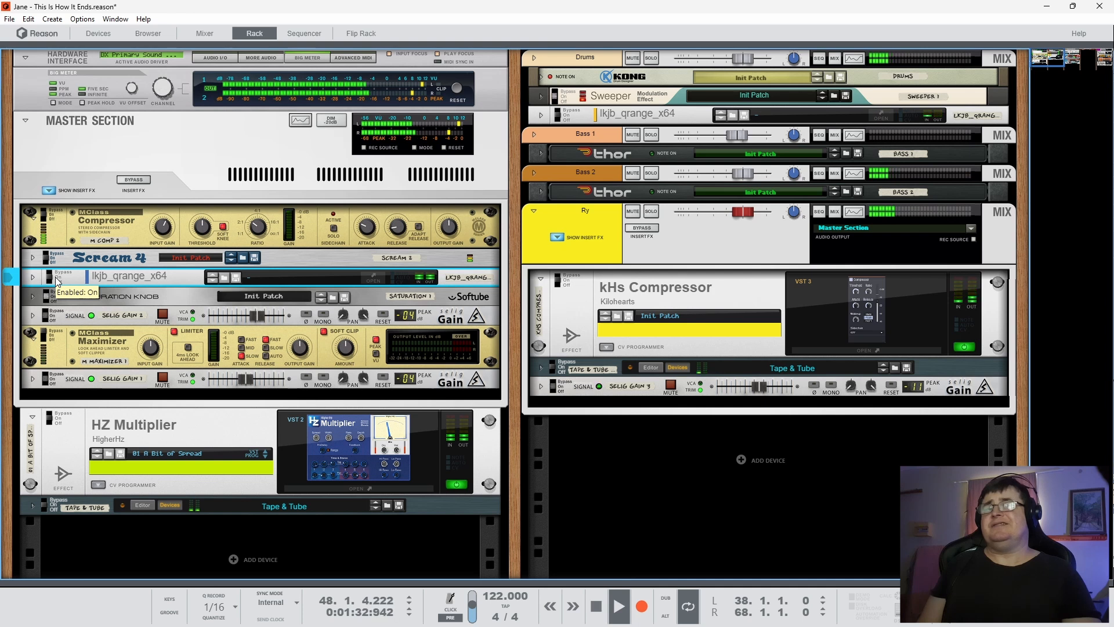
pyautogui.press('space')
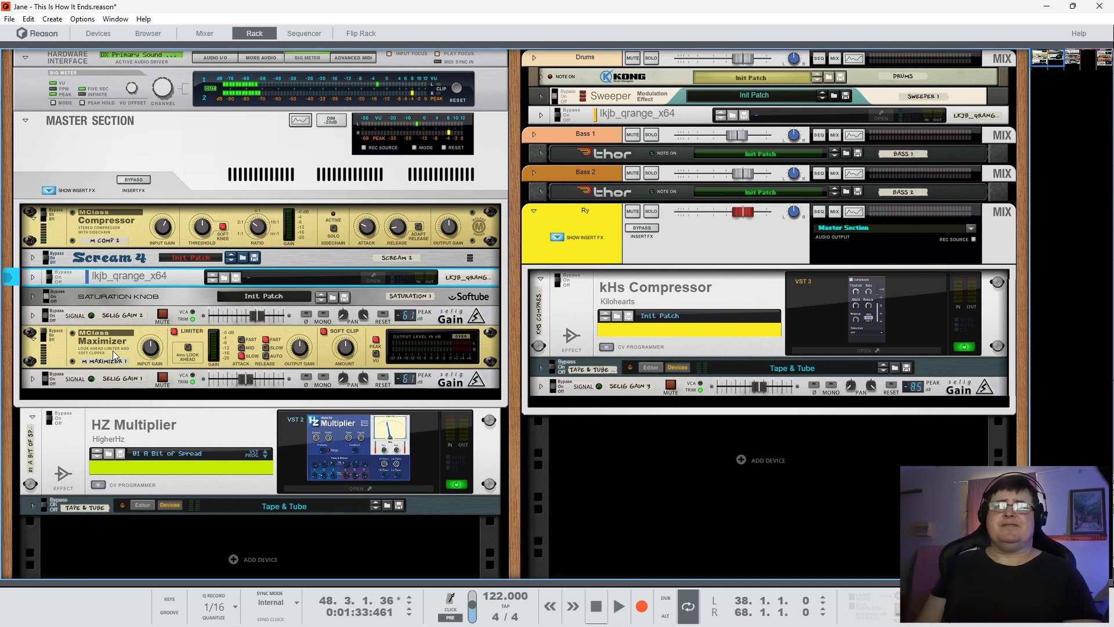
# - Play the song and compare Selig Gain 2 enabled and bypassed, leaving it bypassed
pyautogui.press('space')
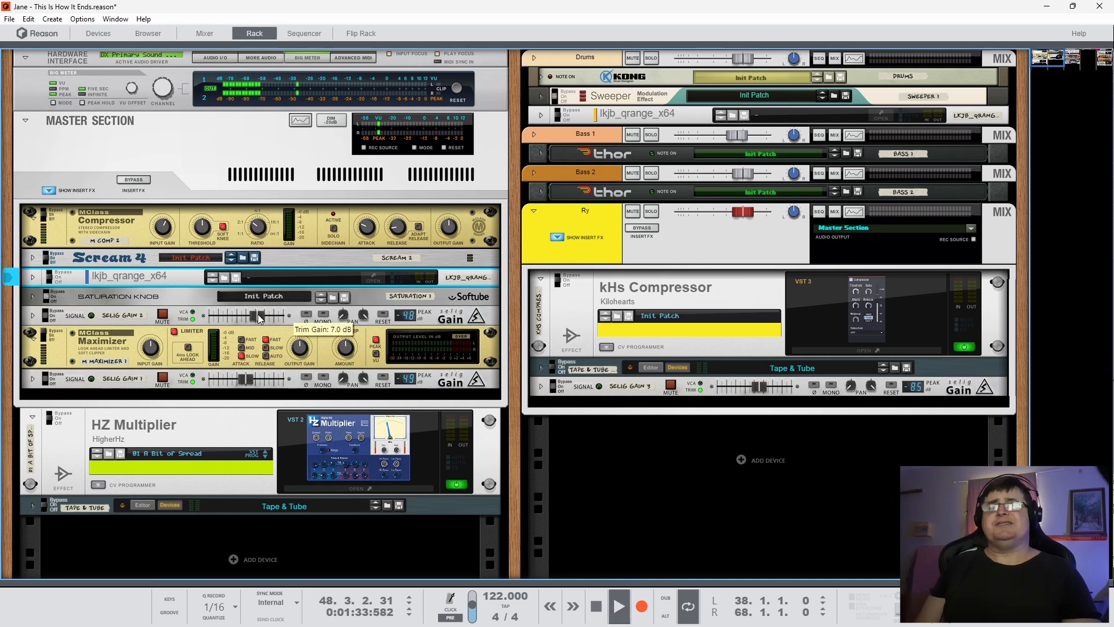
pyautogui.click(47, 313)
pyautogui.click(50, 310)
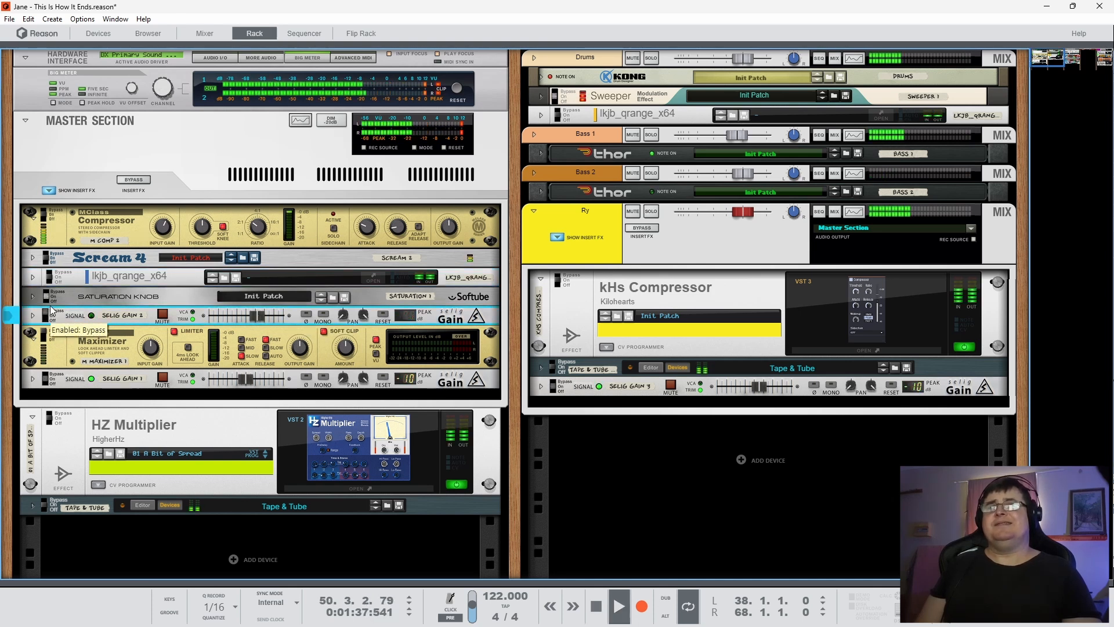
# - Turn on the MClass Maximizer and Selig Gain 2 during playback, and reset the Big Meter's clip indicator
pyautogui.click(44, 325)
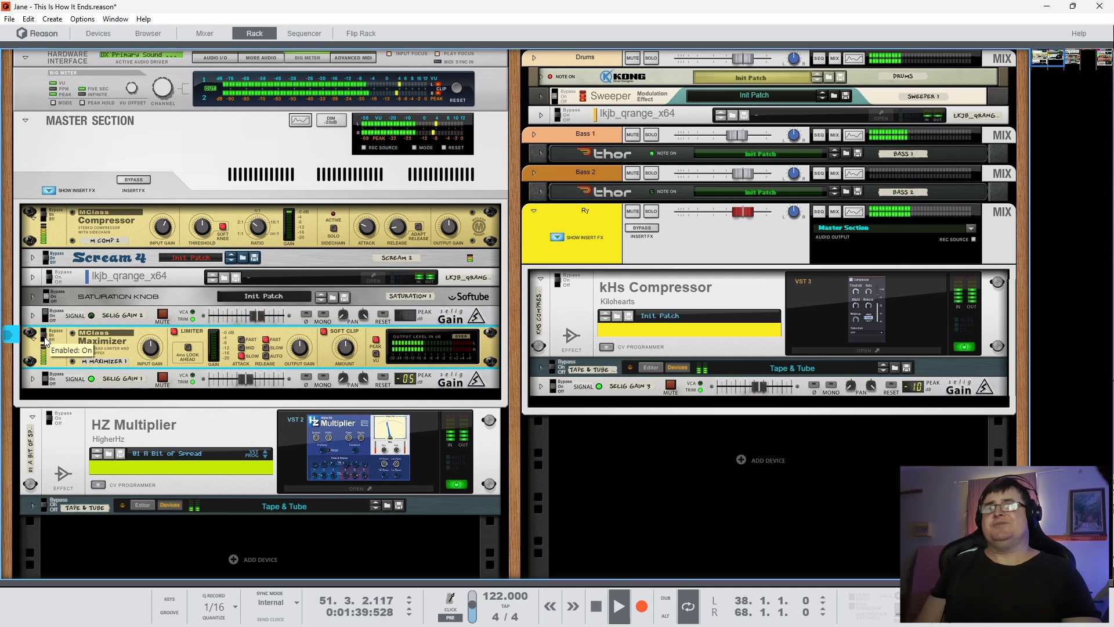
pyautogui.click(46, 315)
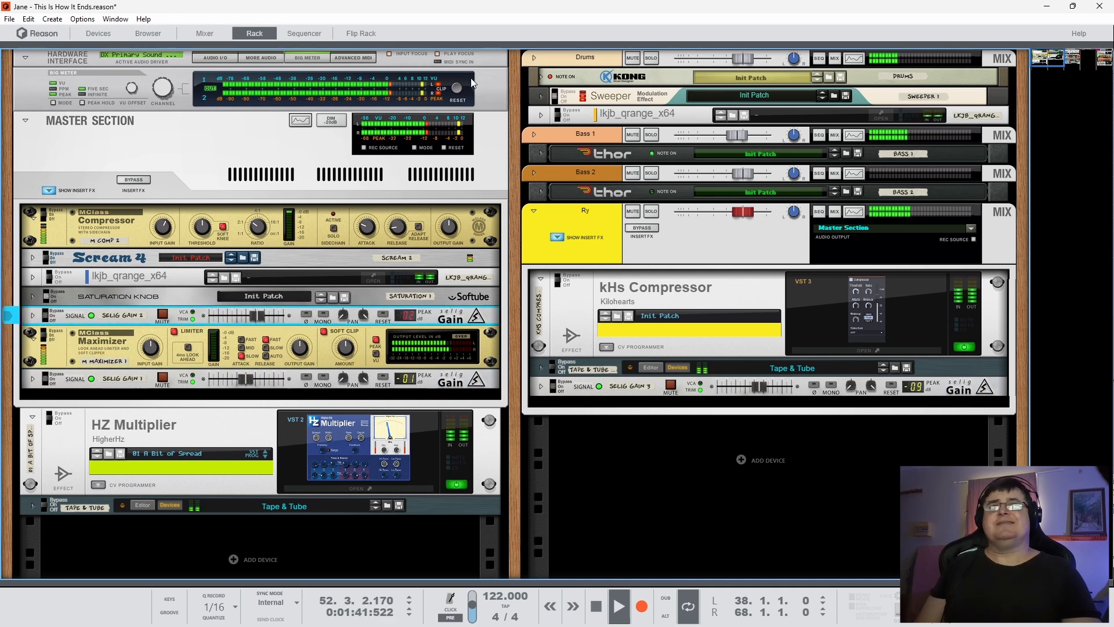
pyautogui.click(458, 94)
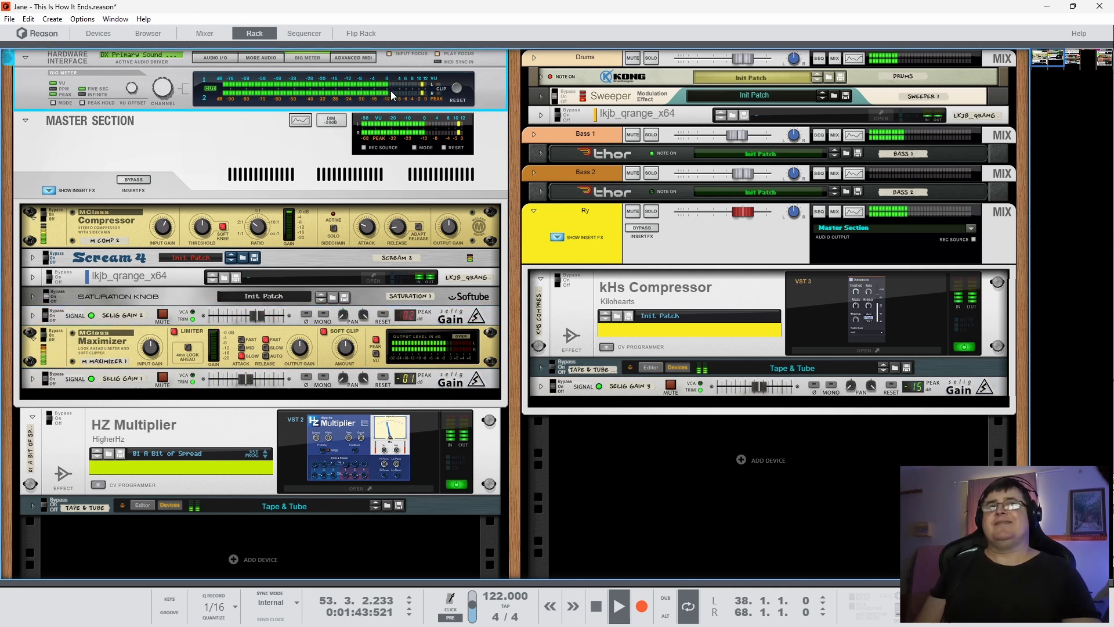
pyautogui.press('space')
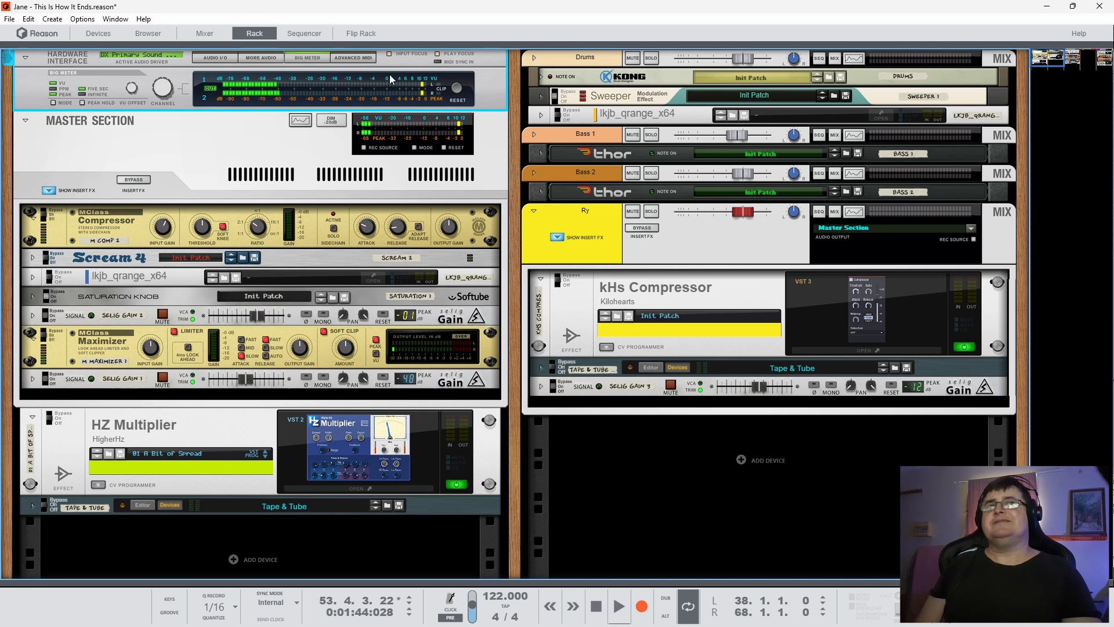
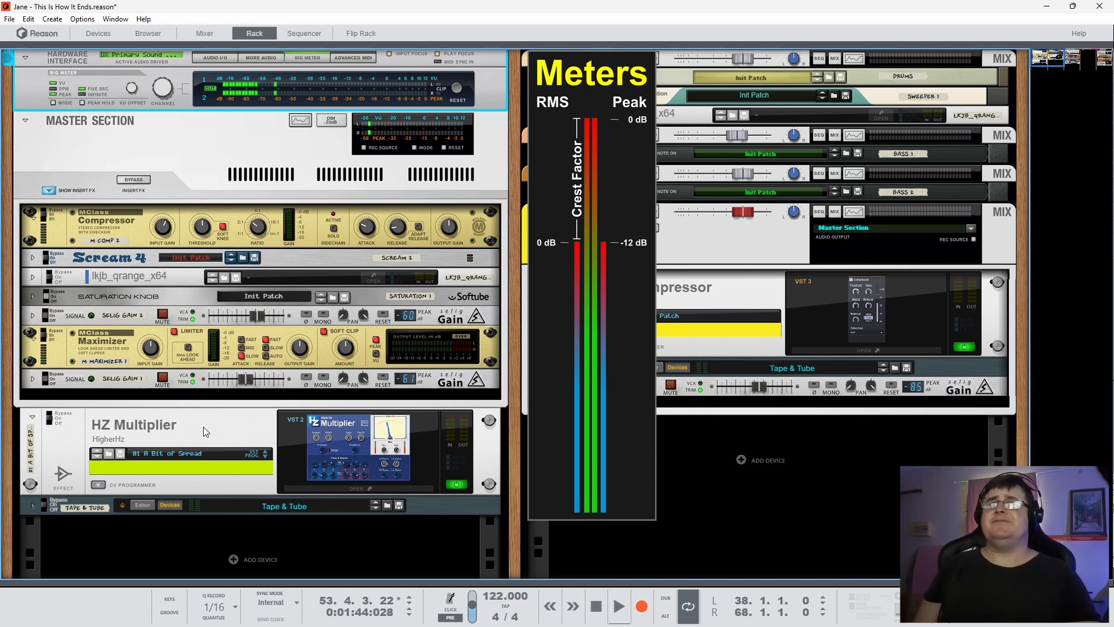
# - Play two short passages to examine the average and peak levels on the Big Meter
pyautogui.press('space')
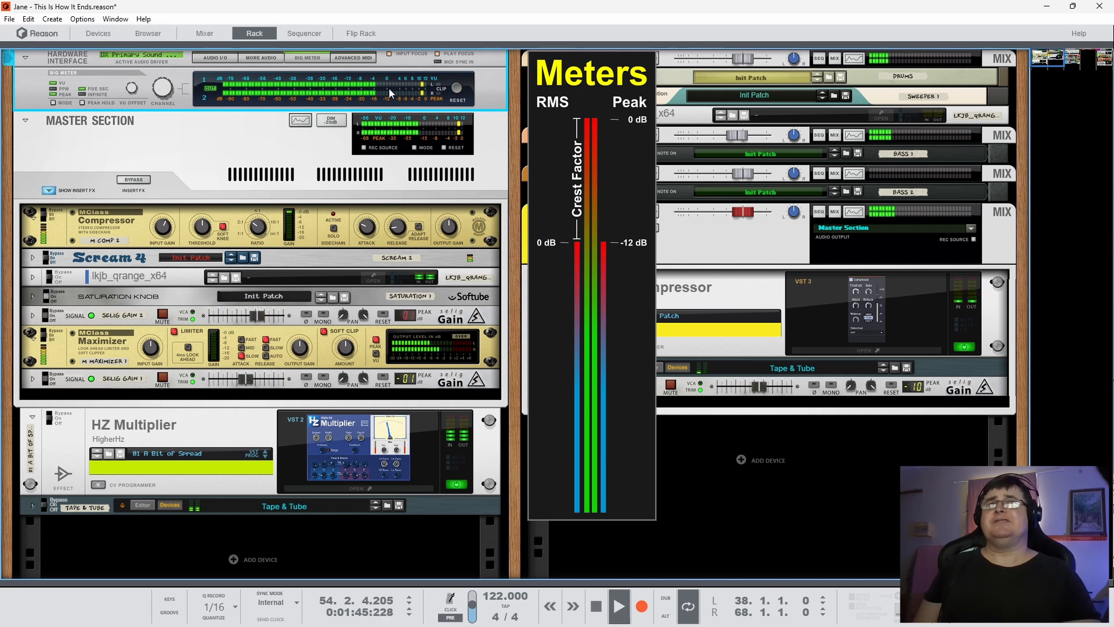
pyautogui.press('space')
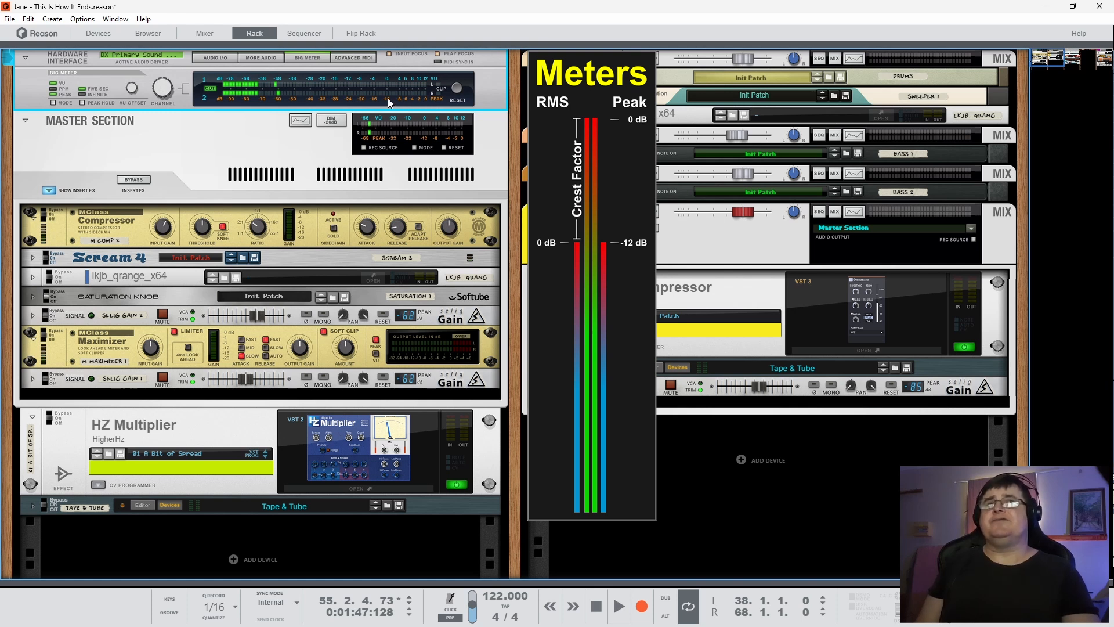
pyautogui.press('space')
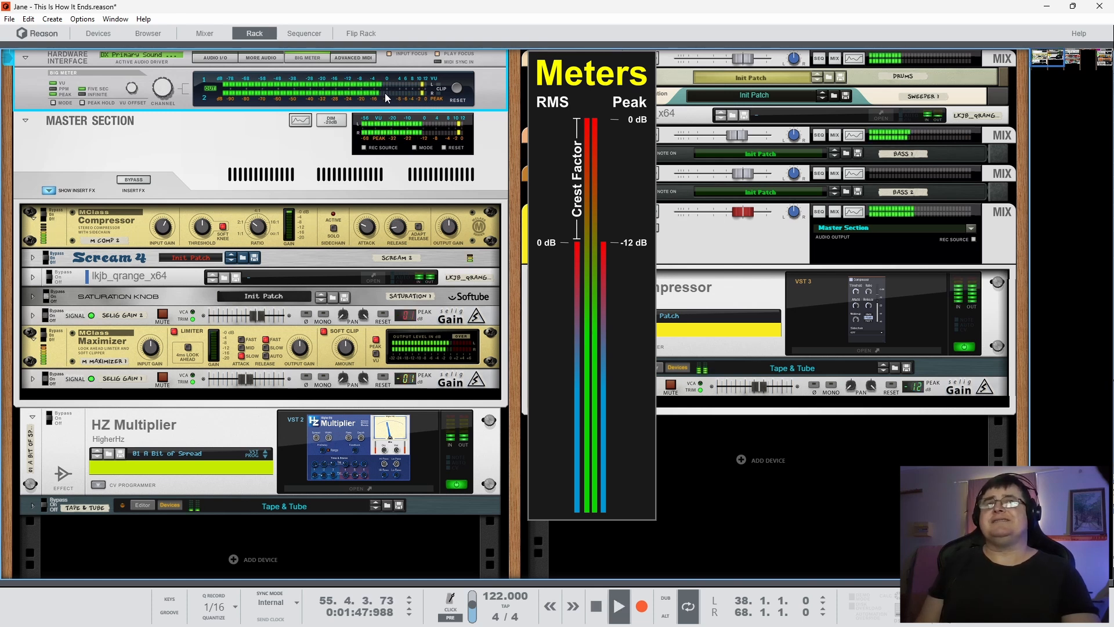
pyautogui.press('space')
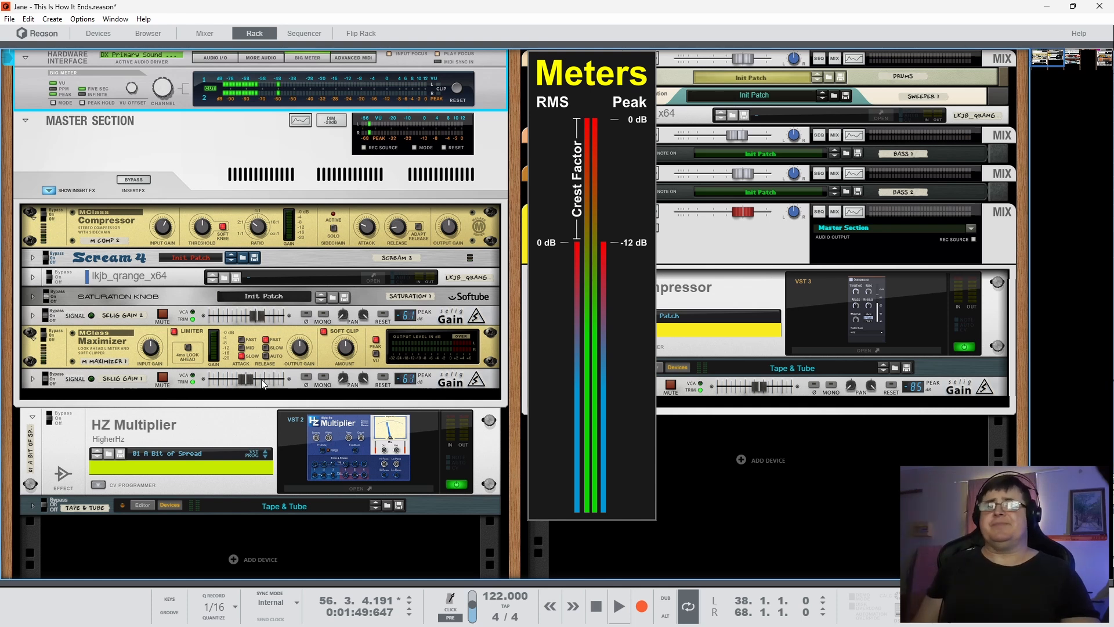
# - Play the song to examine the trim gain and peak level on Selig Gain 2 ahead of the Maximizer
pyautogui.press('space')
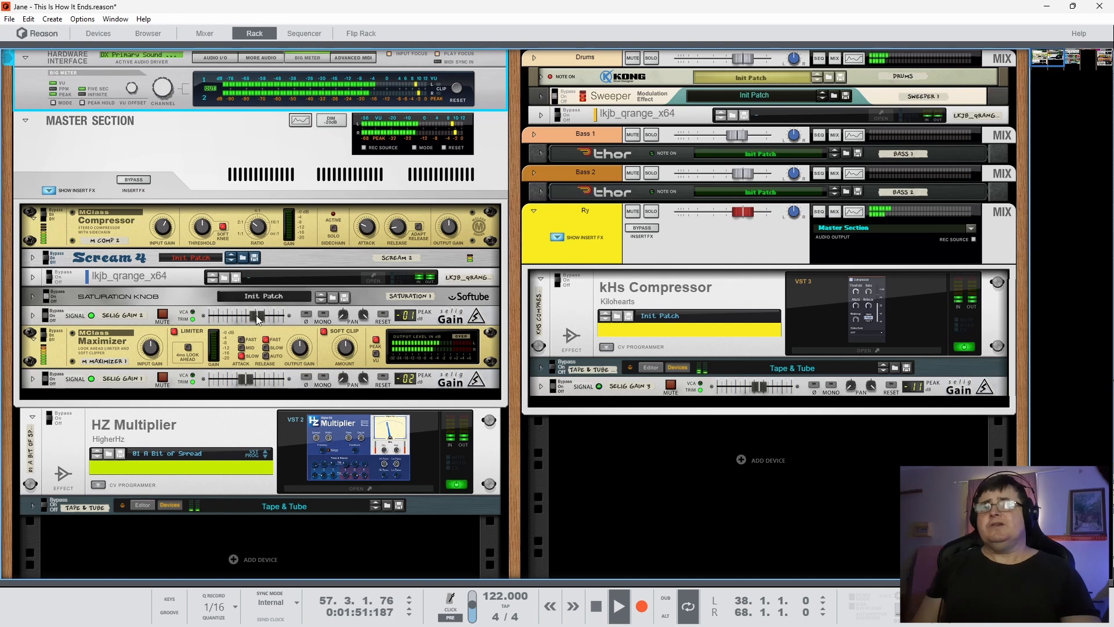
pyautogui.moveTo(257, 318)
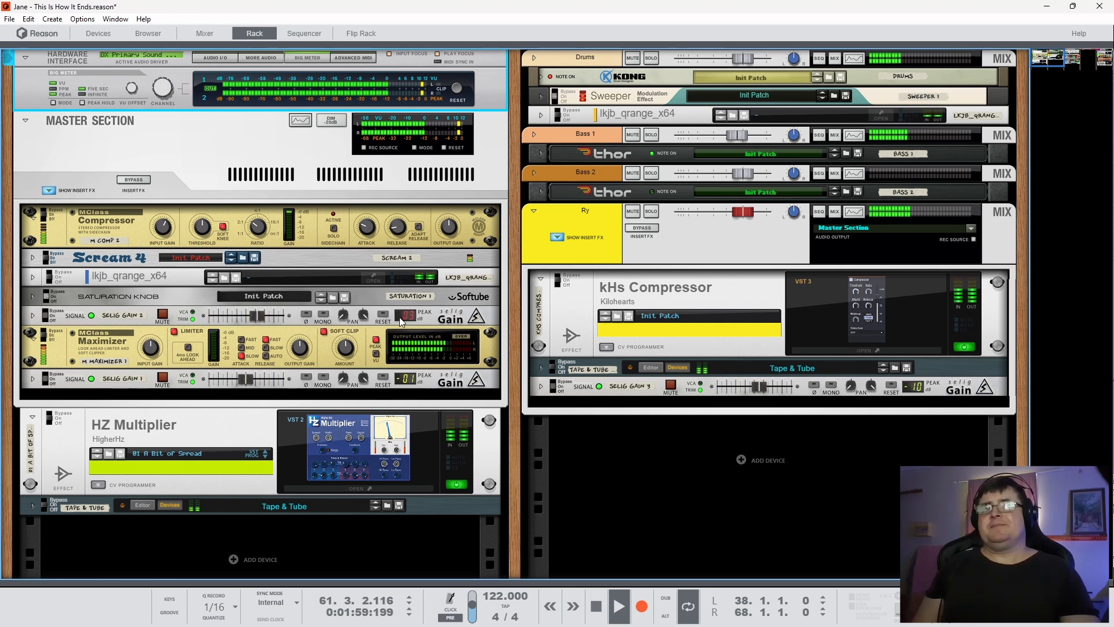
pyautogui.press('space')
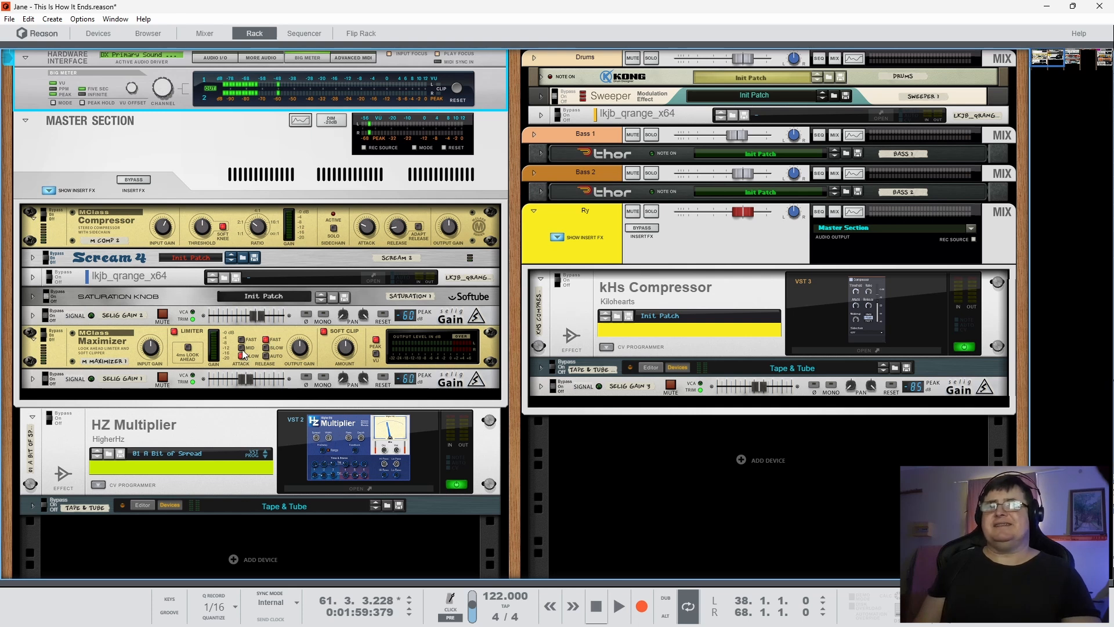
# - Try the Maximizer's fast attack with 4 ms look ahead during playback, and return to slow attack without look ahead
pyautogui.press('space')
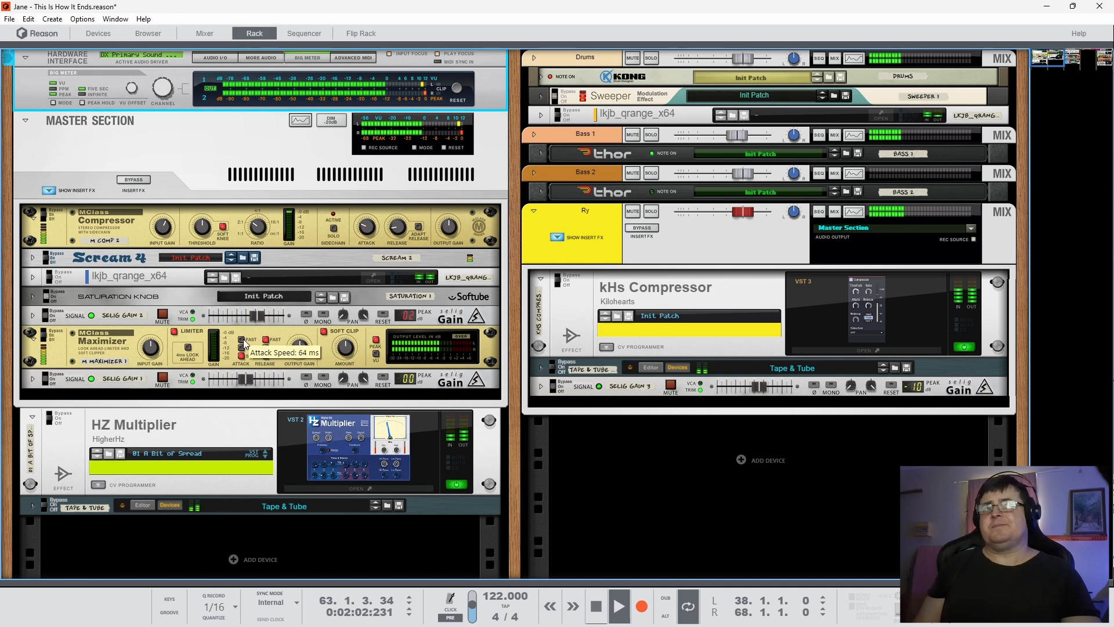
pyautogui.click(242, 339)
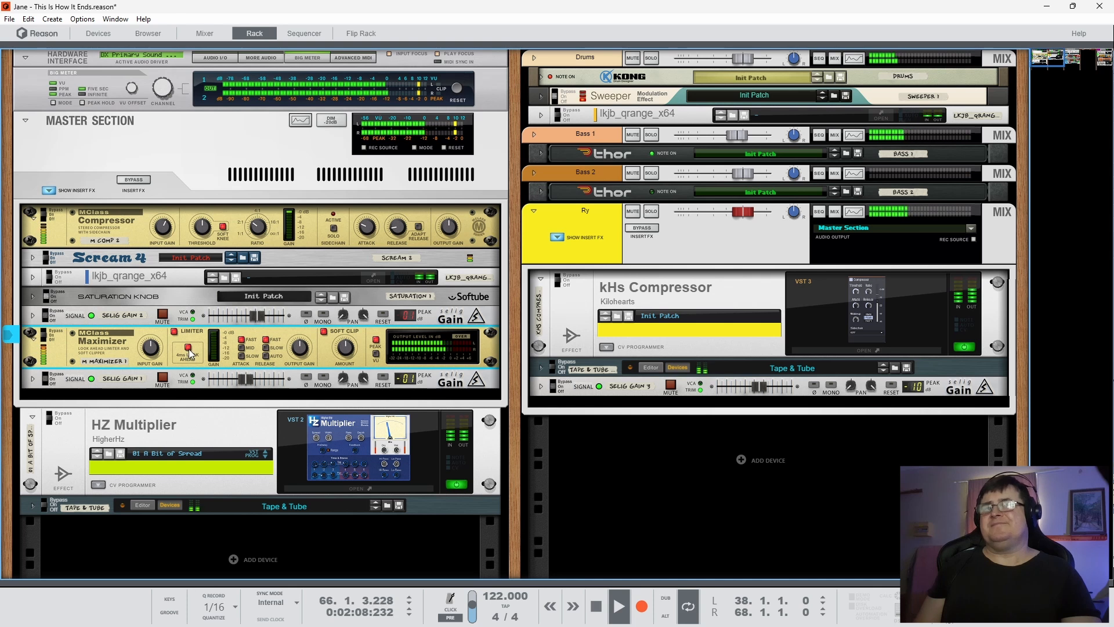
pyautogui.click(241, 356)
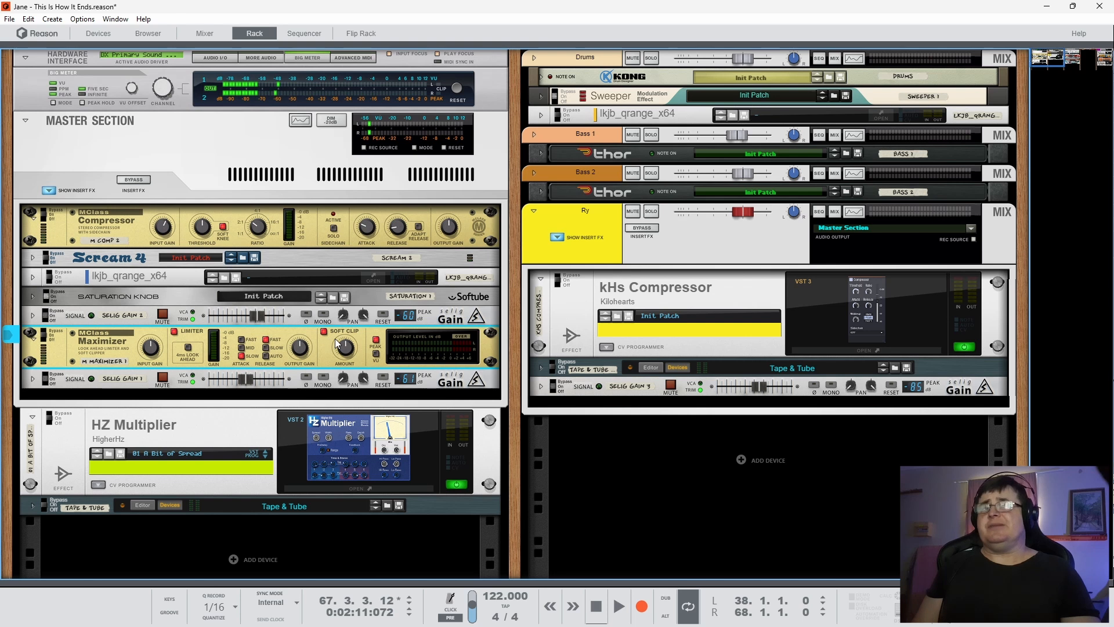
# - Display the mixer, rack and sequencer together and resize their areas to give the sequencer more height
pyautogui.click(250, 381)
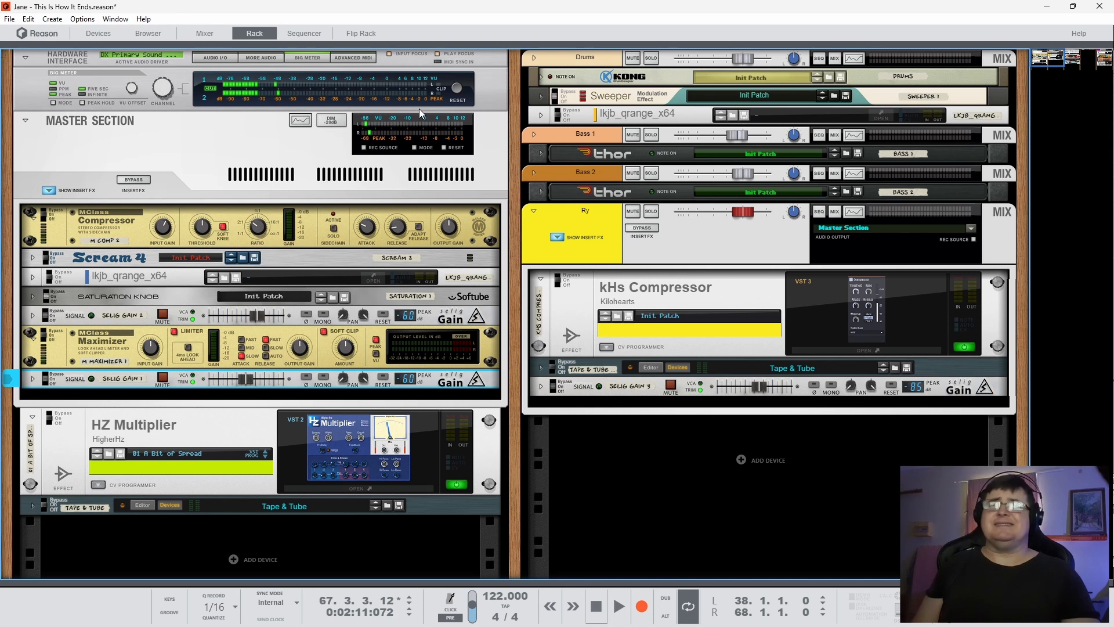
pyautogui.moveTo(235, 384)
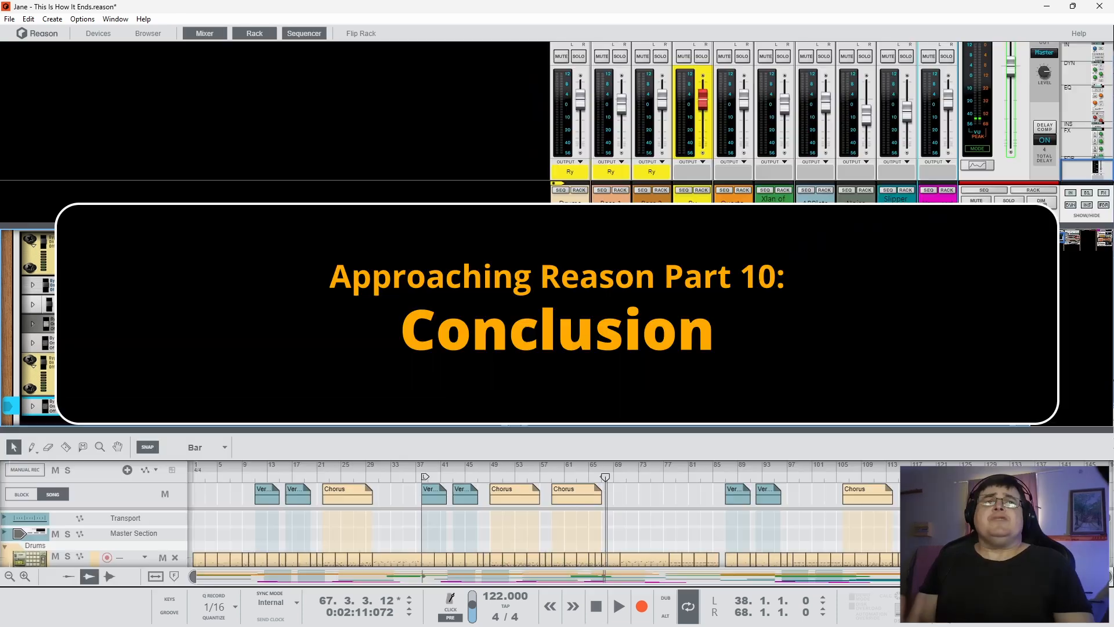
pyautogui.moveTo(628, 199); pyautogui.dragTo(628, 197)
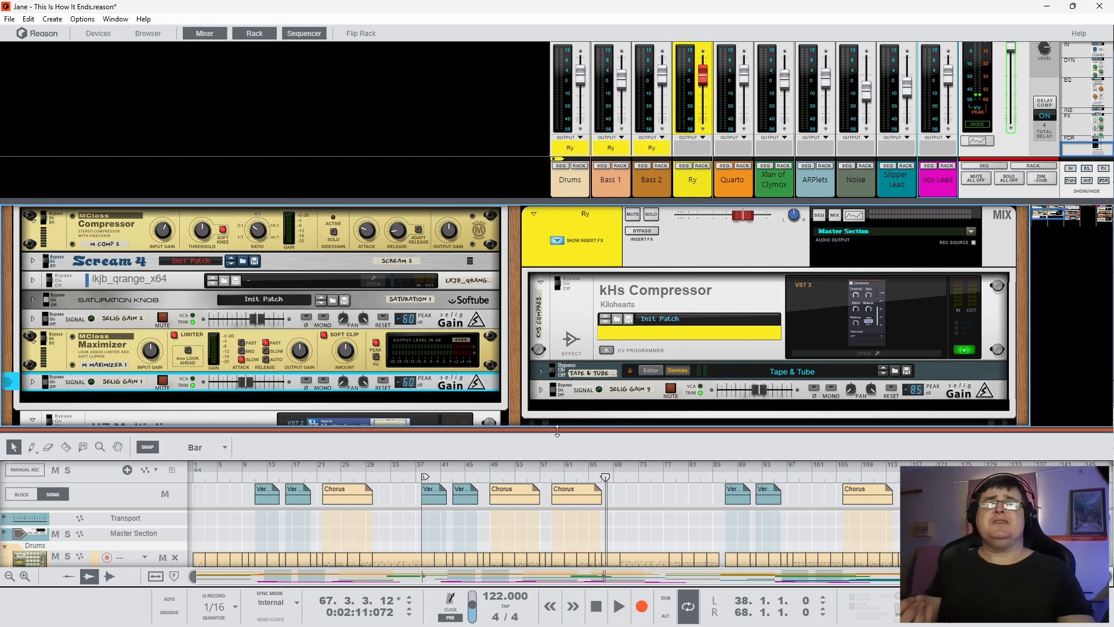
pyautogui.moveTo(552, 433); pyautogui.dragTo(565, 398)
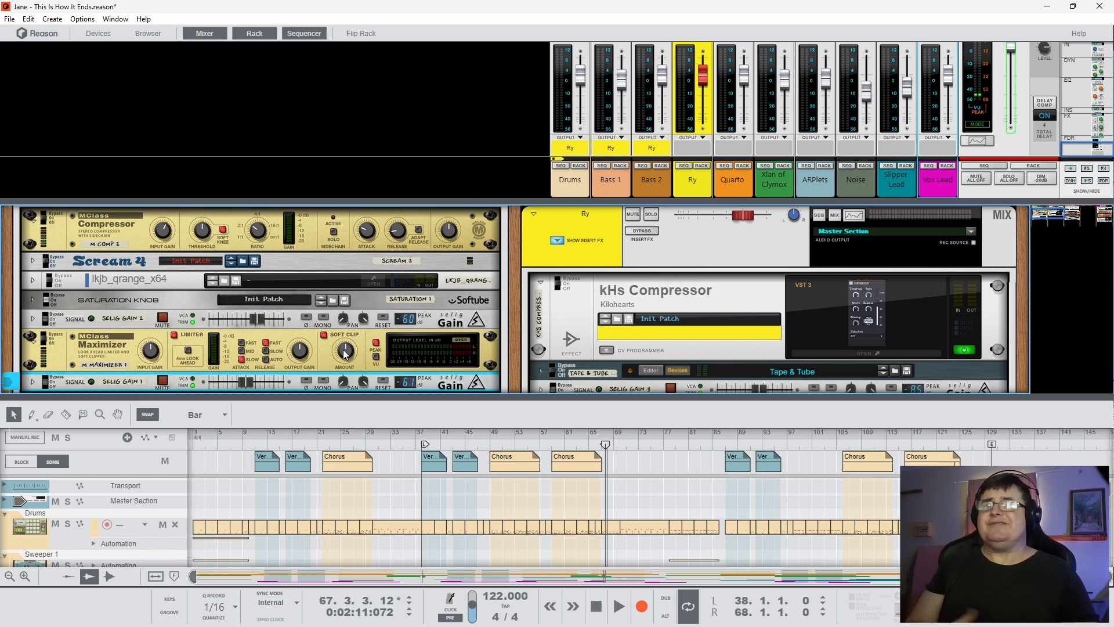
# - Flip the rack around without the sequencer showing, and examine the cabling of the master inserts and the Ry bus channel
pyautogui.moveTo(345, 355)
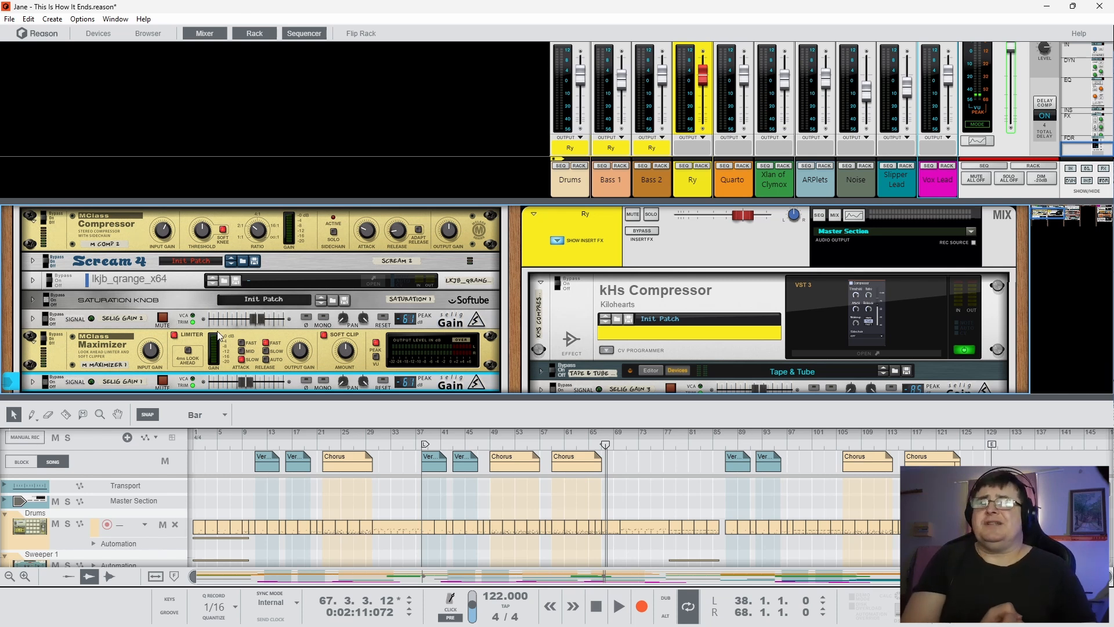
pyautogui.scroll(1, 185, 344)
pyautogui.click(113, 341)
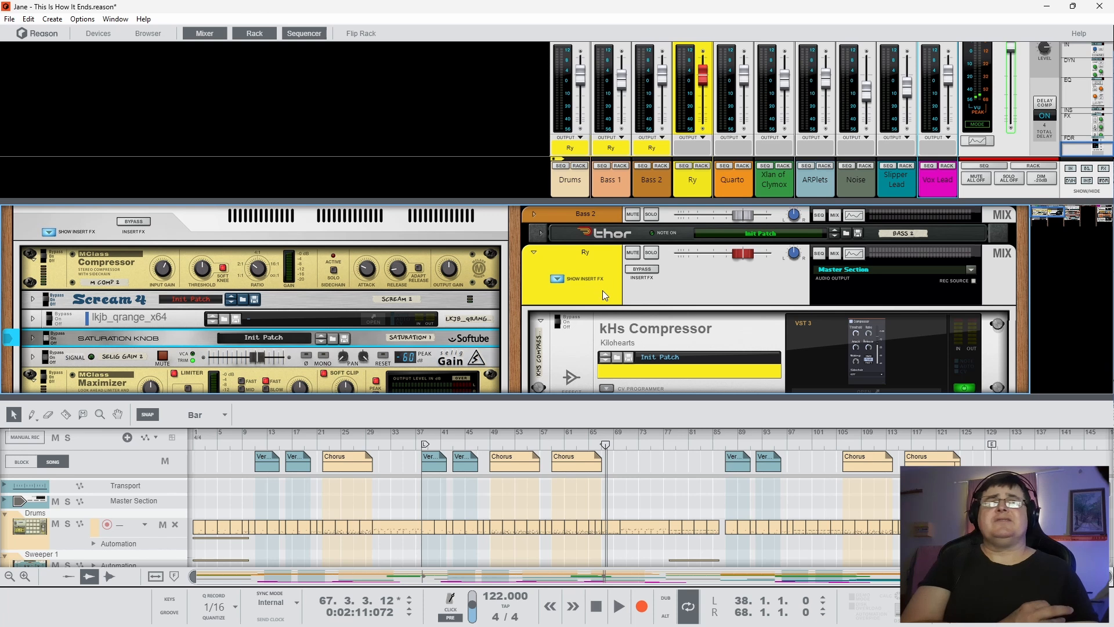
pyautogui.press('Tab')
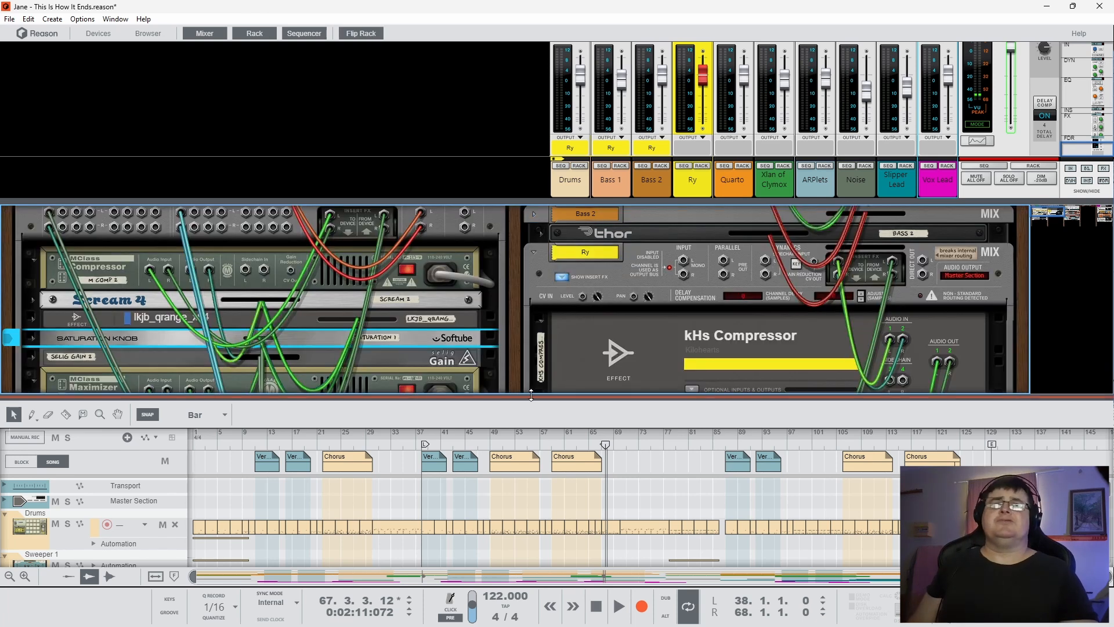
pyautogui.press('F7')
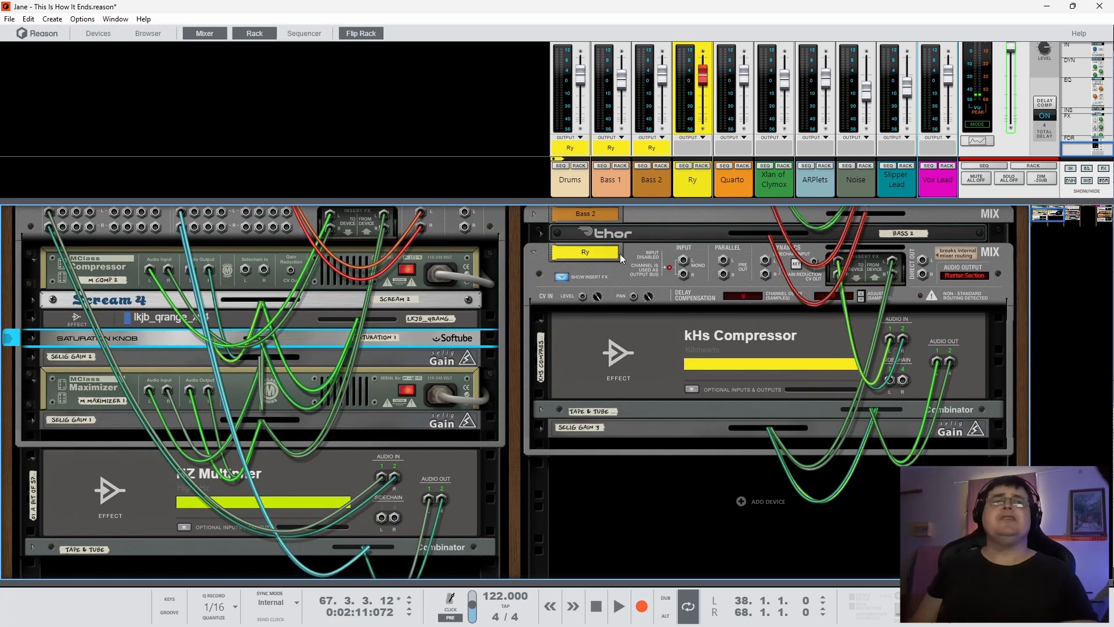
pyautogui.scroll(-3, 593, 330)
pyautogui.scroll(8, 595, 342)
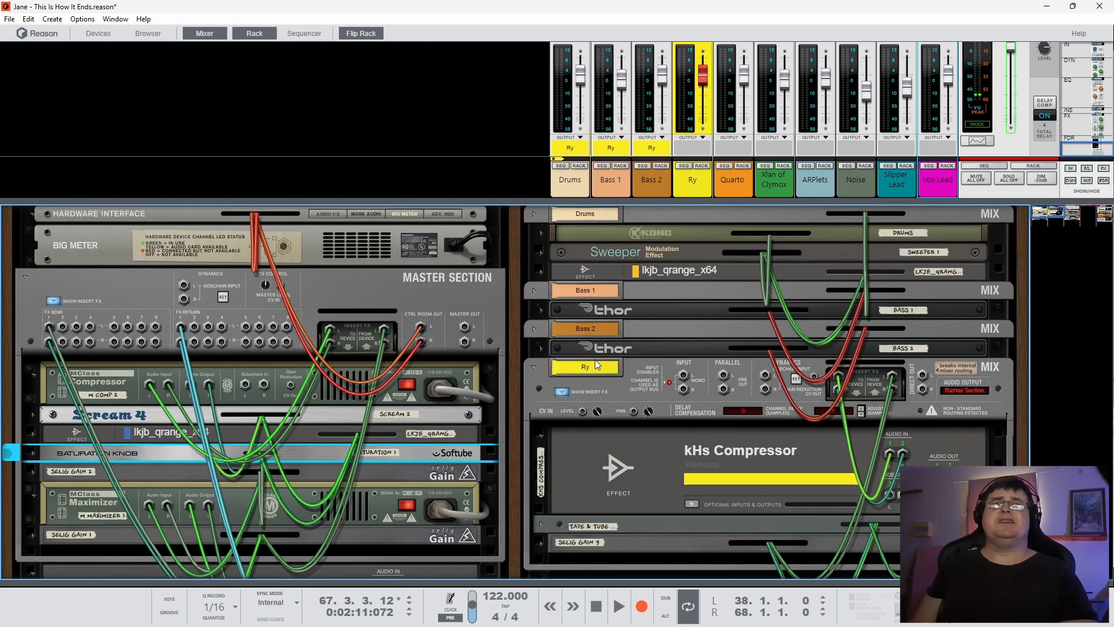
pyautogui.scroll(-7, 667, 439)
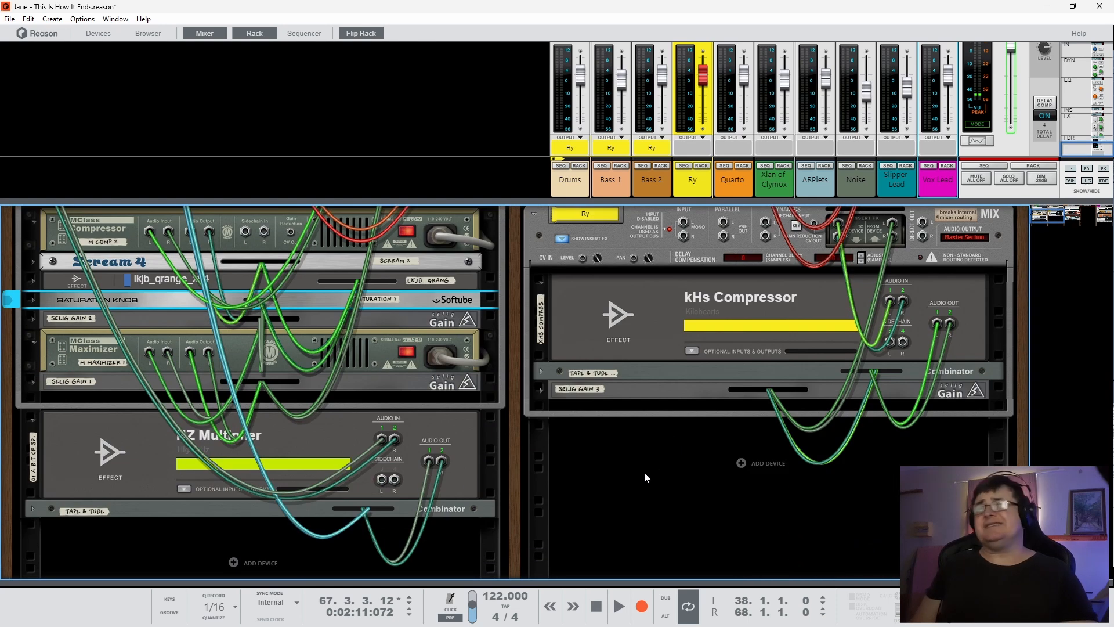
pyautogui.scroll(3, 624, 464)
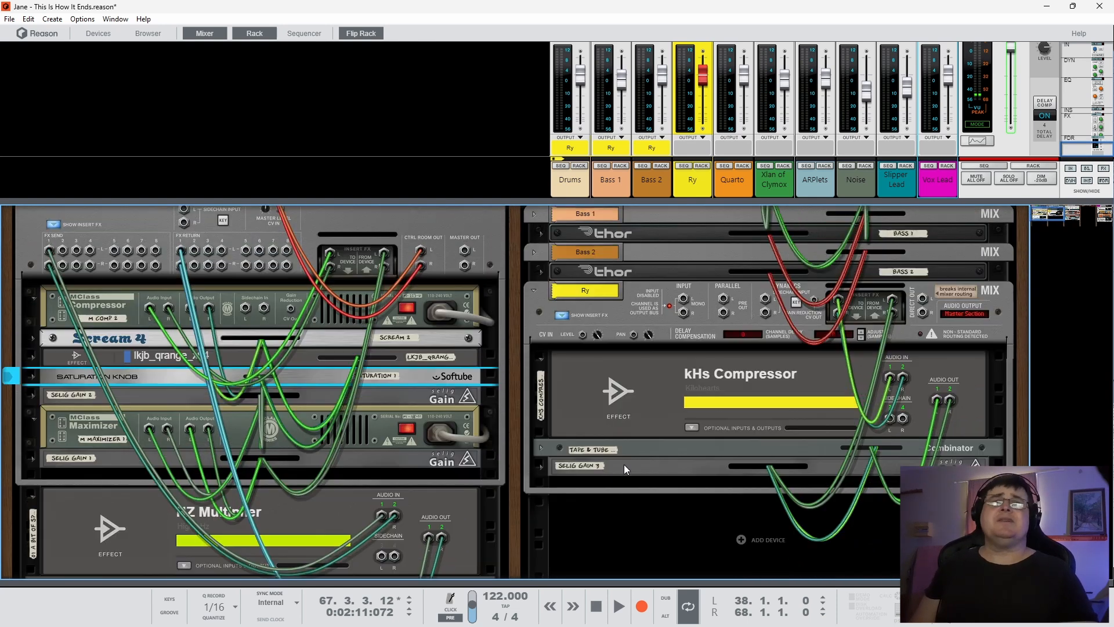
pyautogui.scroll(3, 644, 478)
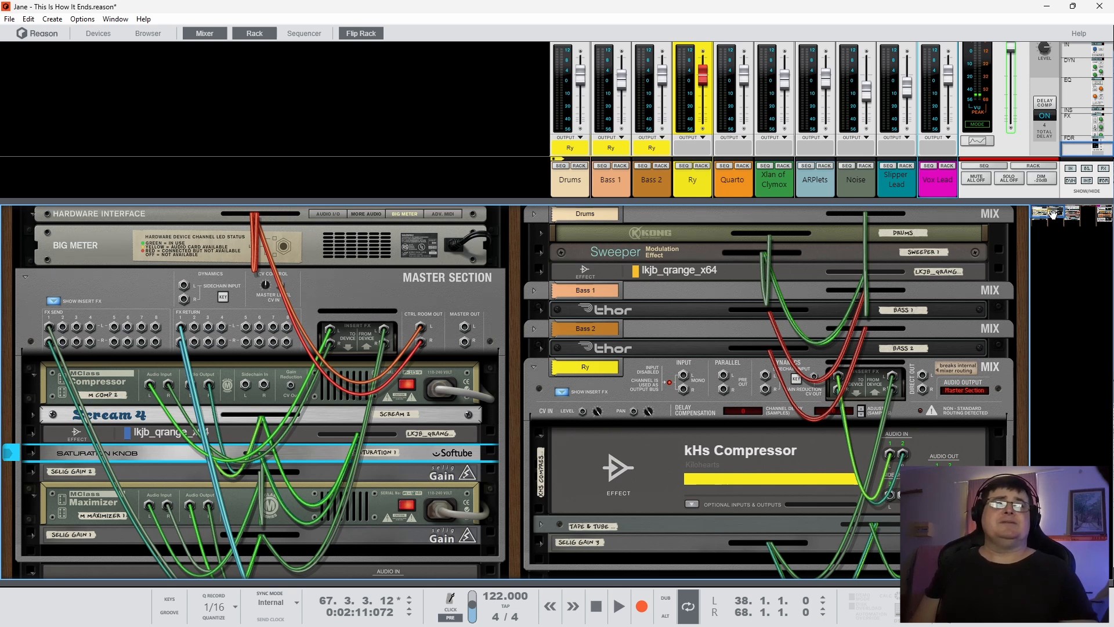
# - Unfold the Noise mix channel on the back of the rack to examine its routing, and return to the rack's front
pyautogui.moveTo(1053, 213); pyautogui.dragTo(1086, 203)
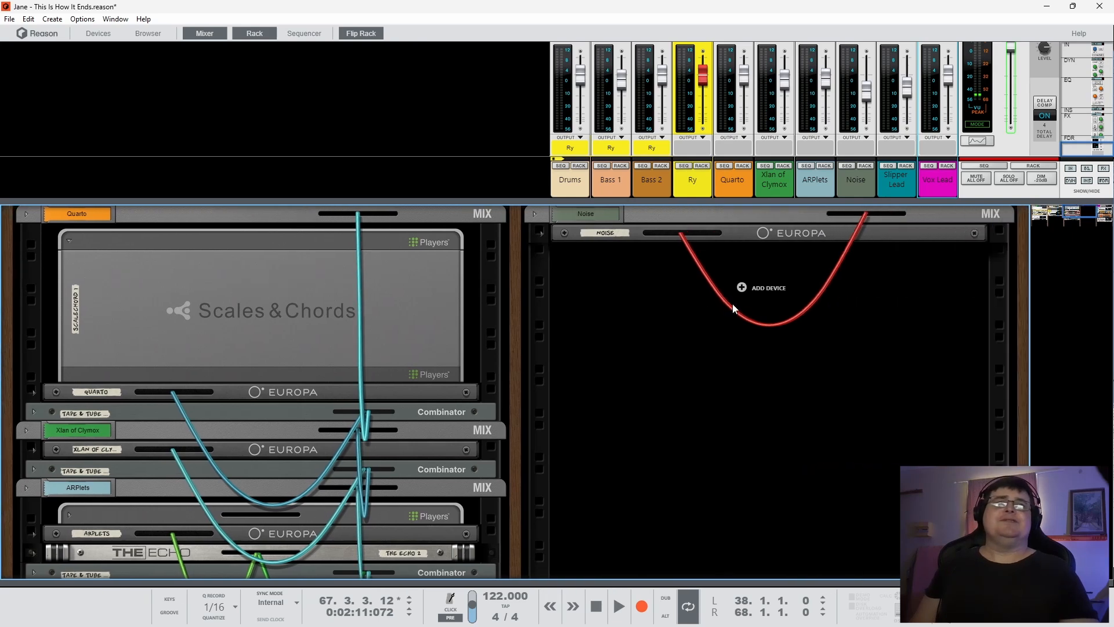
pyautogui.click(535, 214)
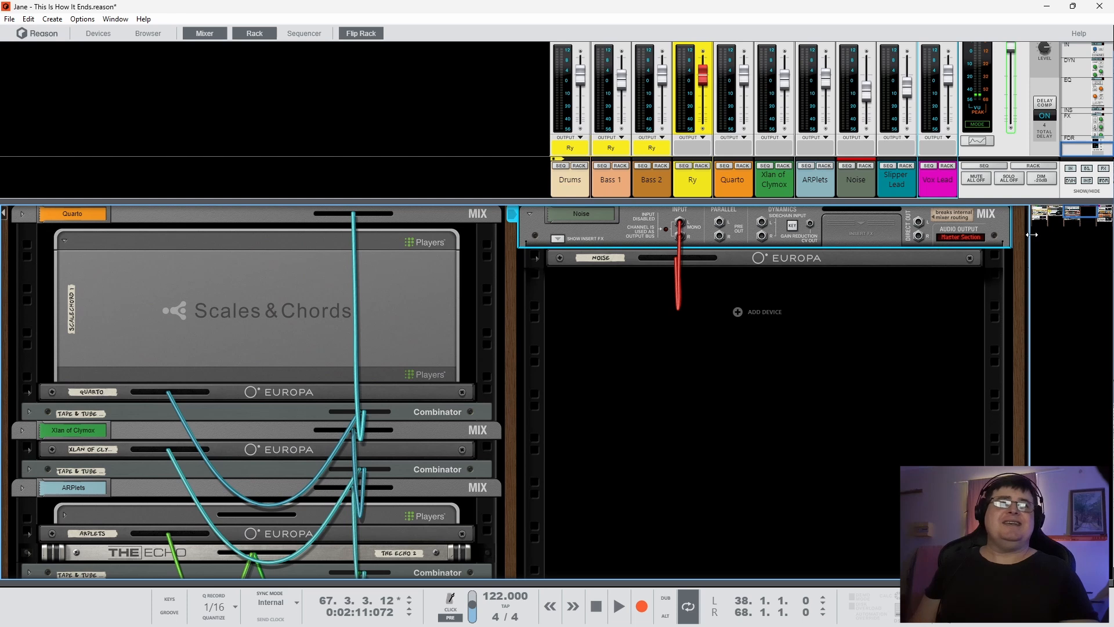
pyautogui.moveTo(1068, 213); pyautogui.dragTo(1052, 216)
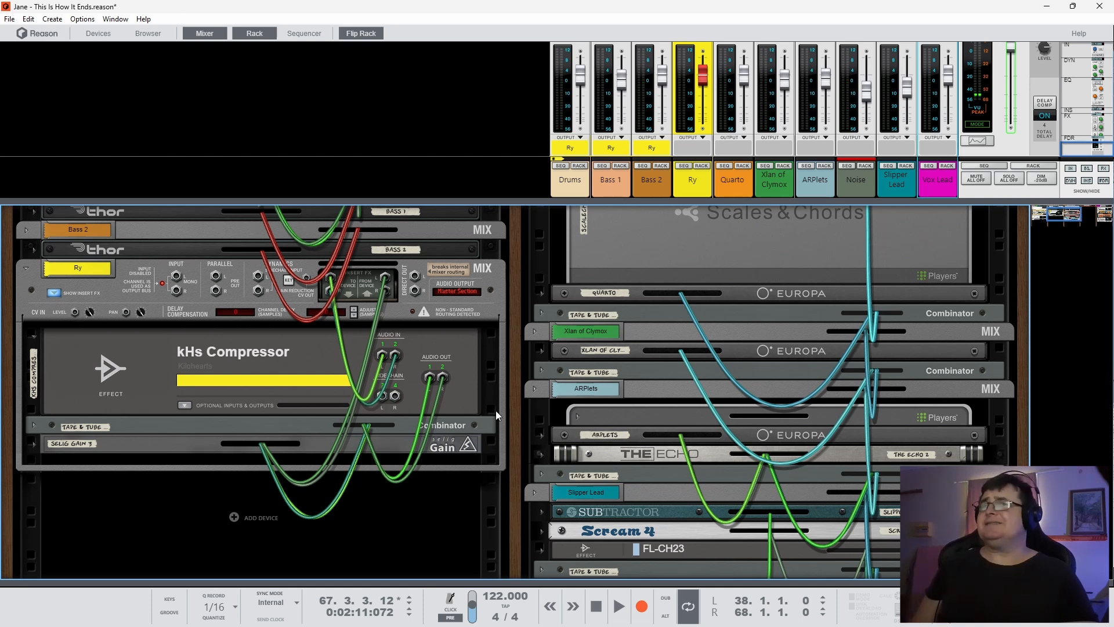
pyautogui.press('Tab')
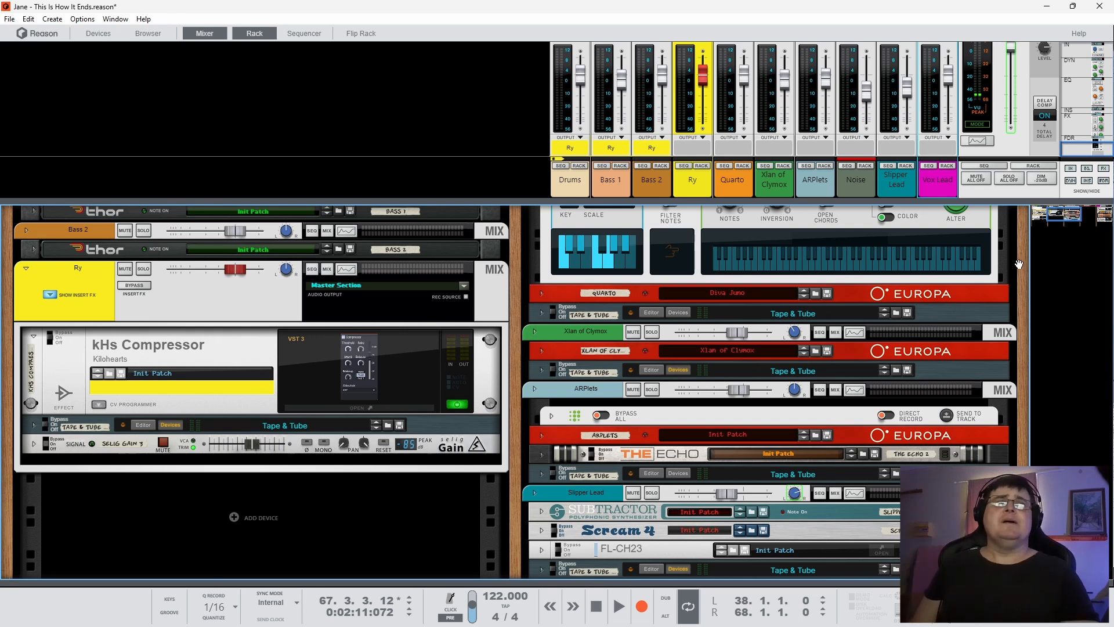
# - Look over the instruments and insert effects on the rack channels from Drums to Slipper Lead
pyautogui.scroll(3, 777, 448)
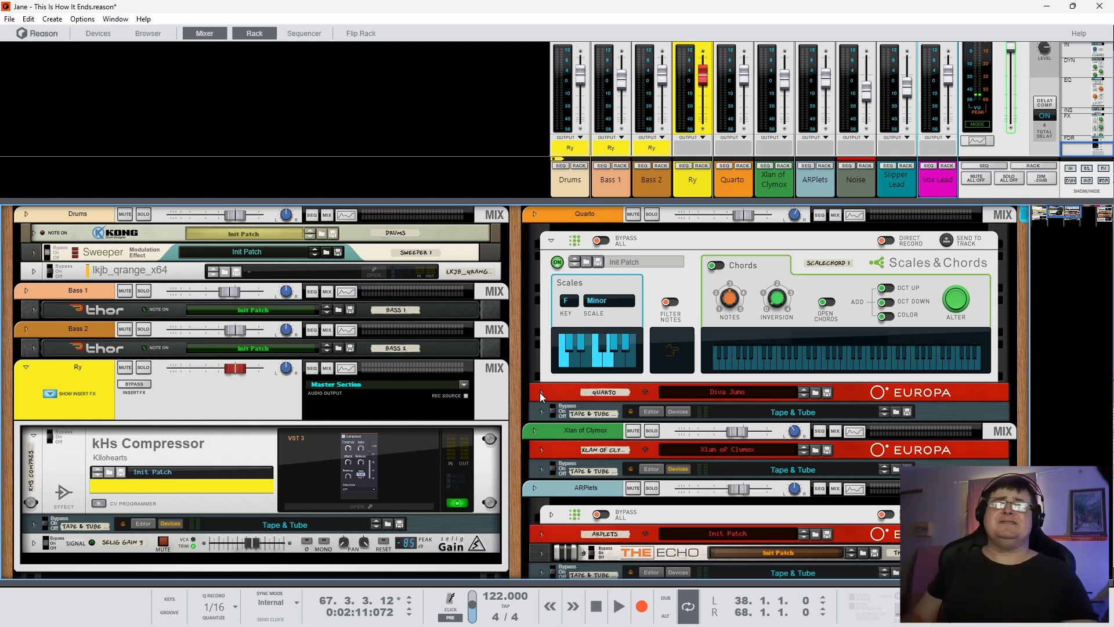
pyautogui.scroll(-3, 649, 381)
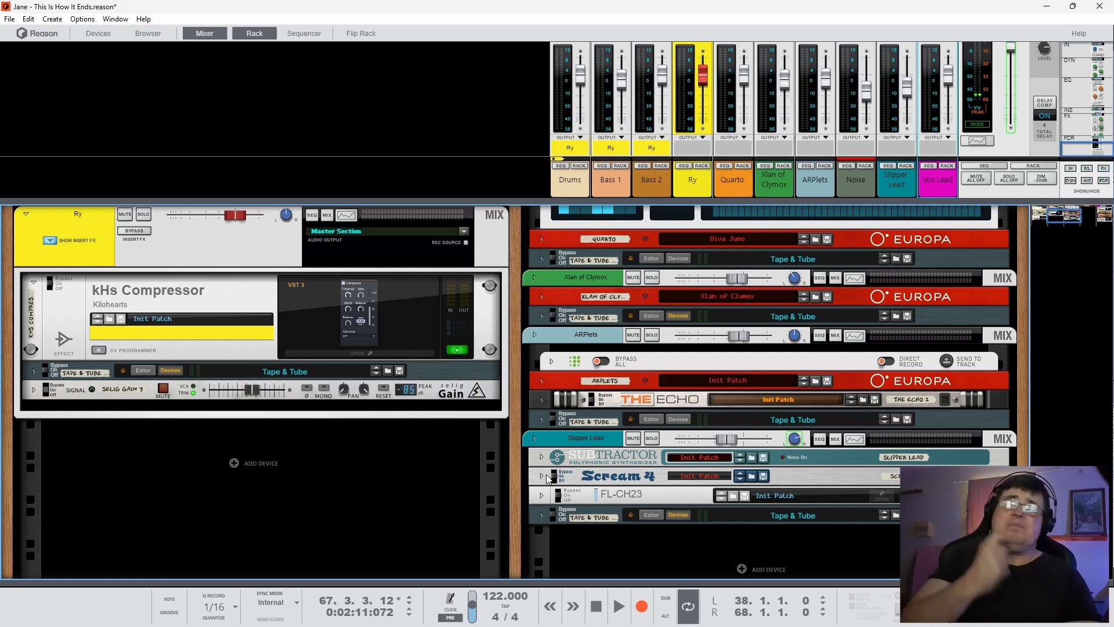
pyautogui.click(542, 514)
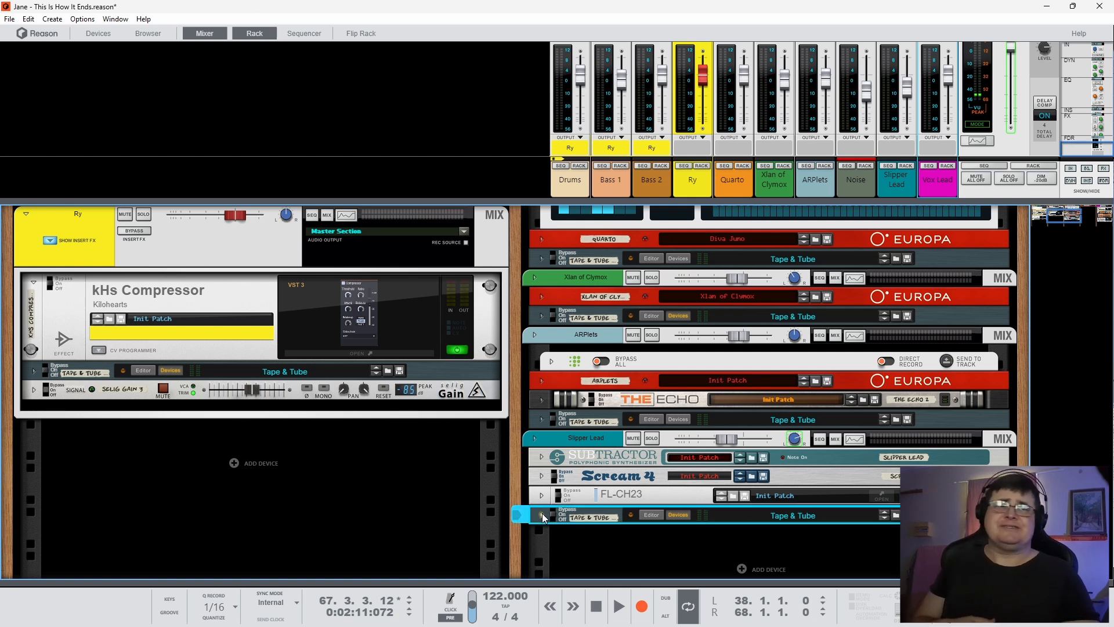
pyautogui.click(542, 285)
pyautogui.scroll(5, 517, 286)
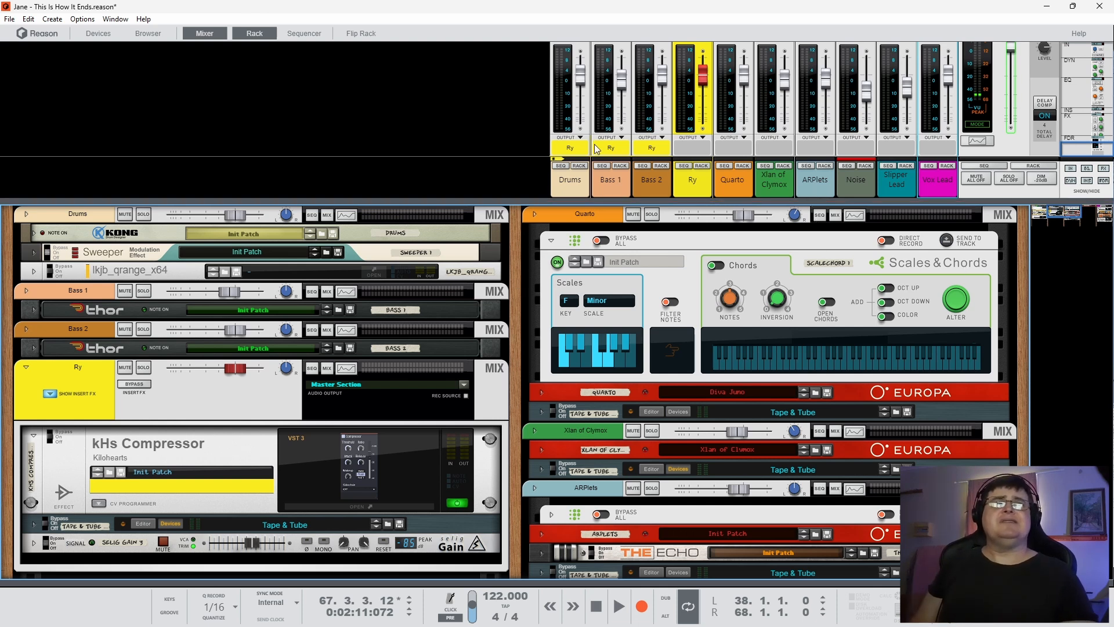
pyautogui.scroll(5, 697, 192)
pyautogui.scroll(-5, 698, 190)
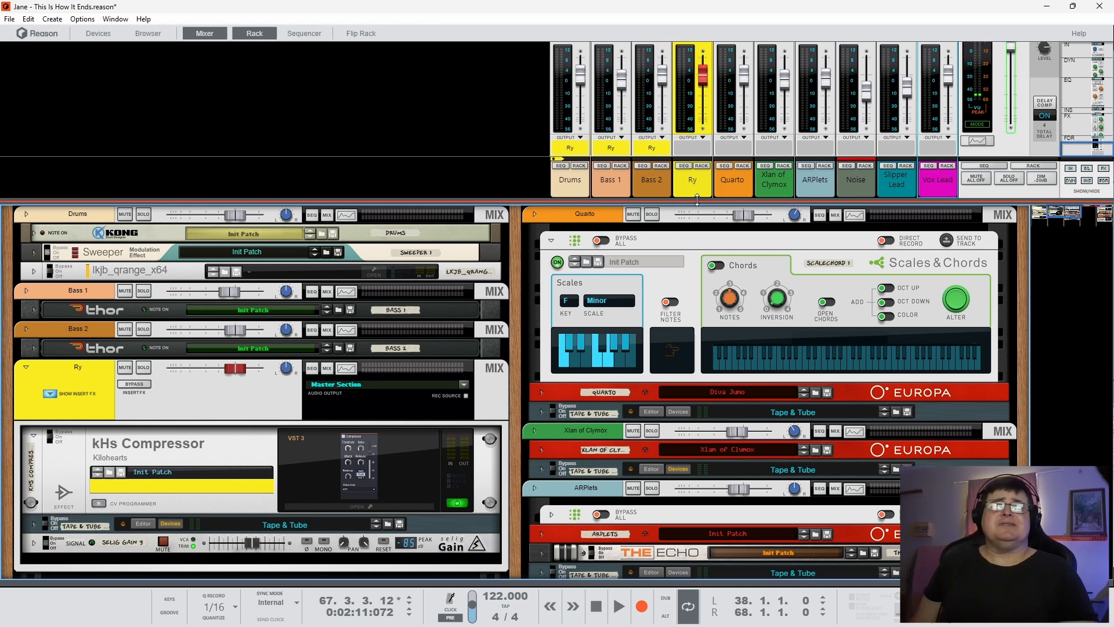
# - Enlarge the mixer to examine the channels' input and signal path sections, and return to the full-height rack at the Master Section
pyautogui.moveTo(697, 200); pyautogui.dragTo(693, 244)
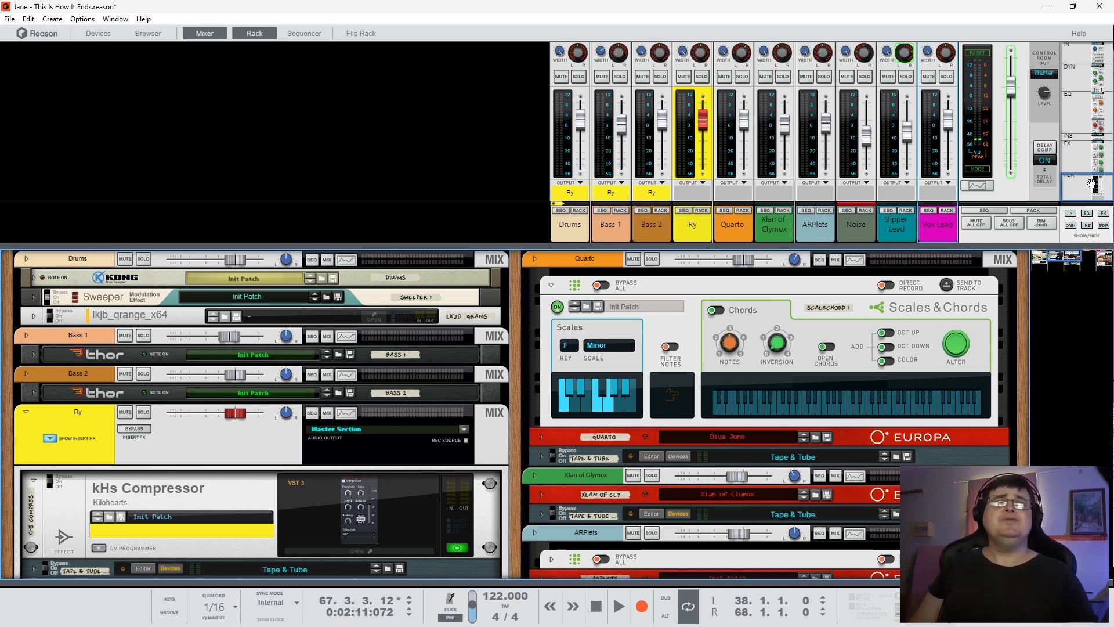
pyautogui.moveTo(1090, 181); pyautogui.dragTo(1073, 53)
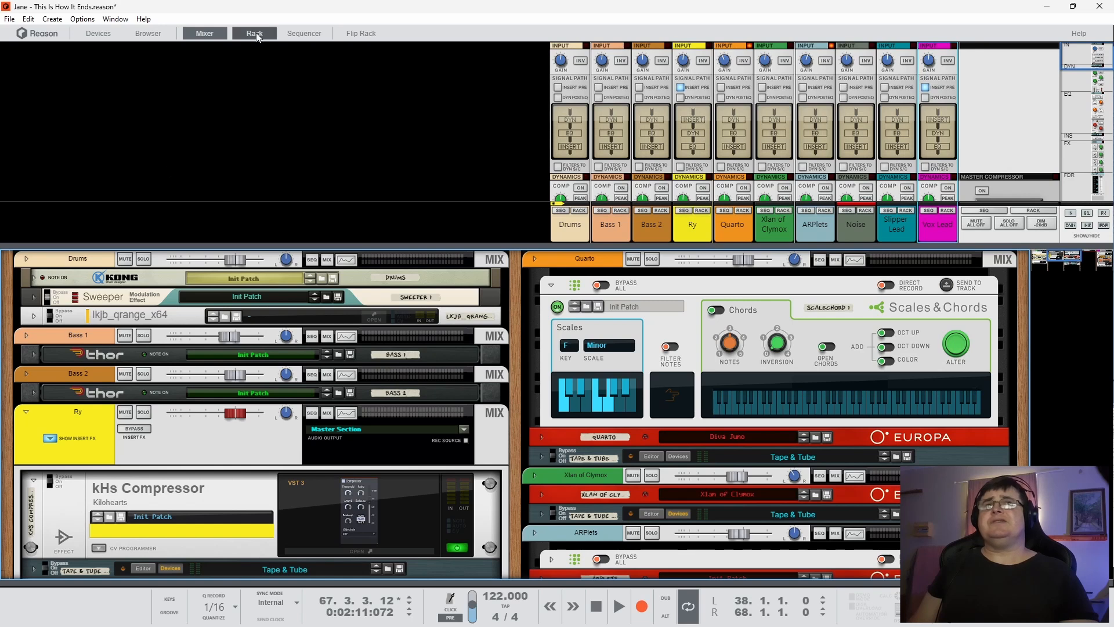
pyautogui.moveTo(516, 302); pyautogui.dragTo(1023, 314)
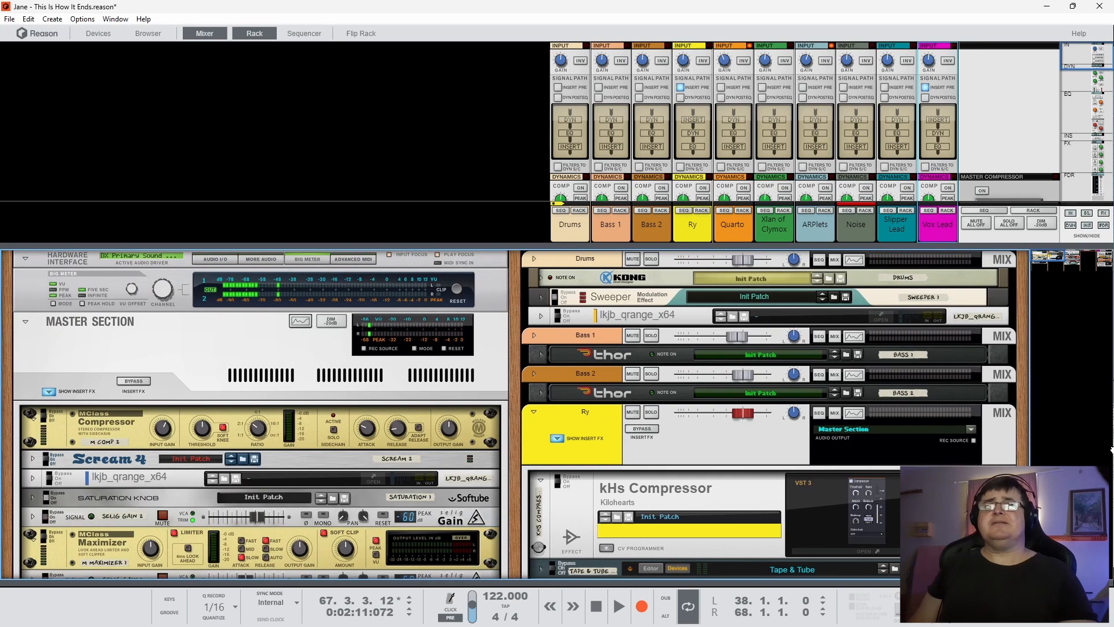
pyautogui.moveTo(372, 245); pyautogui.dragTo(380, 37)
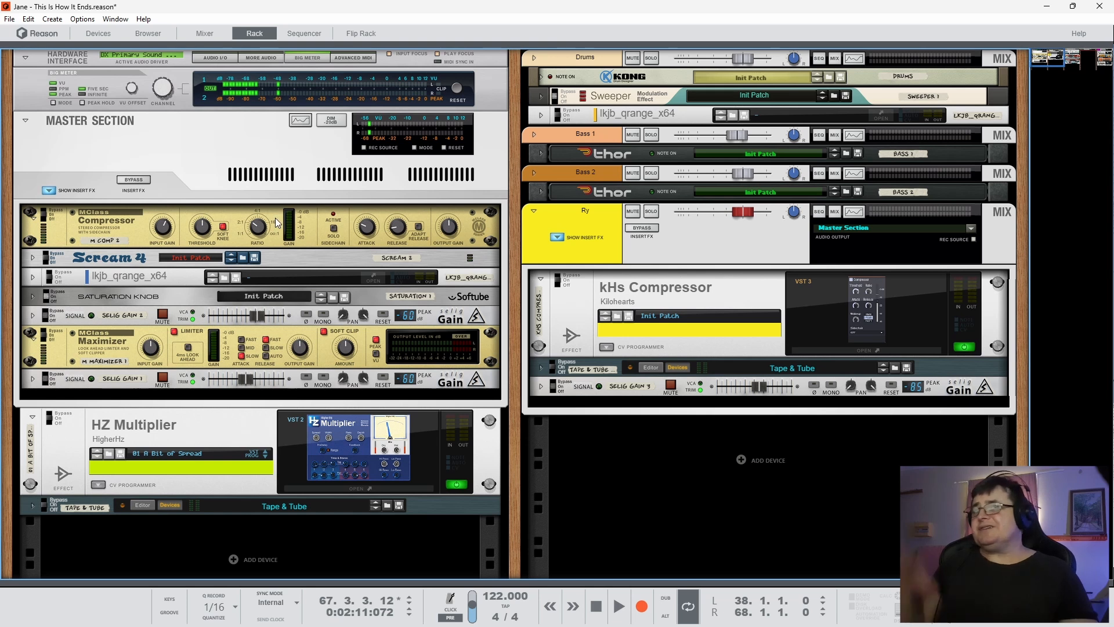